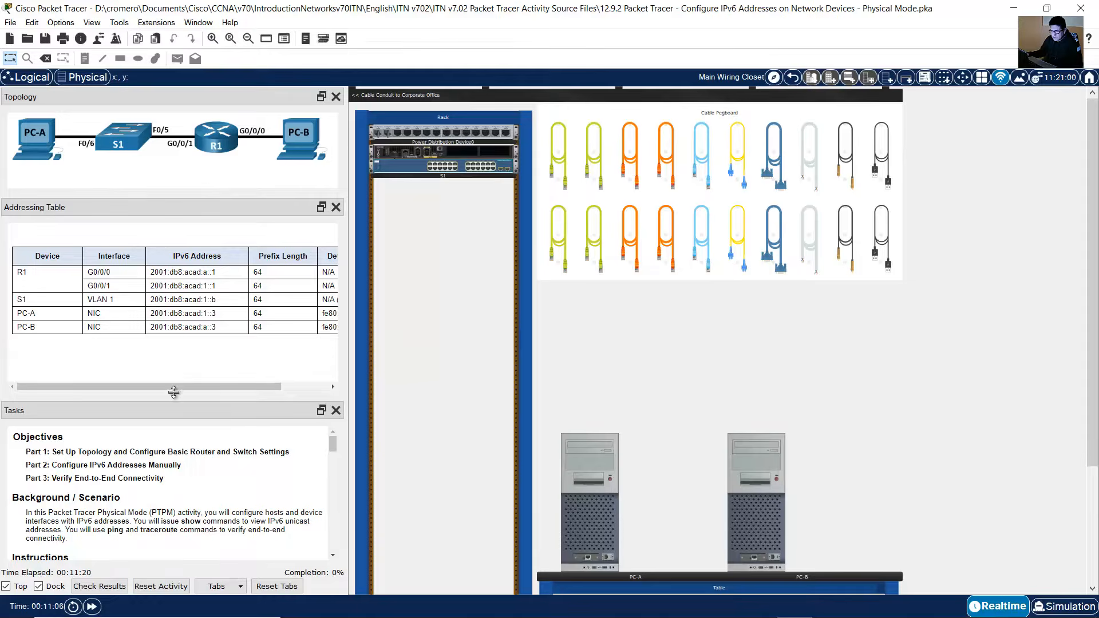
Step: Read the activity's background and the Part 1 cabling and configuration instructions in the task description
{"action": "left_click_drag", "start_coordinate": [175, 398], "coordinate": [175, 363]}
{"action": "left_click_drag", "start_coordinate": [27, 479], "coordinate": [142, 476]}
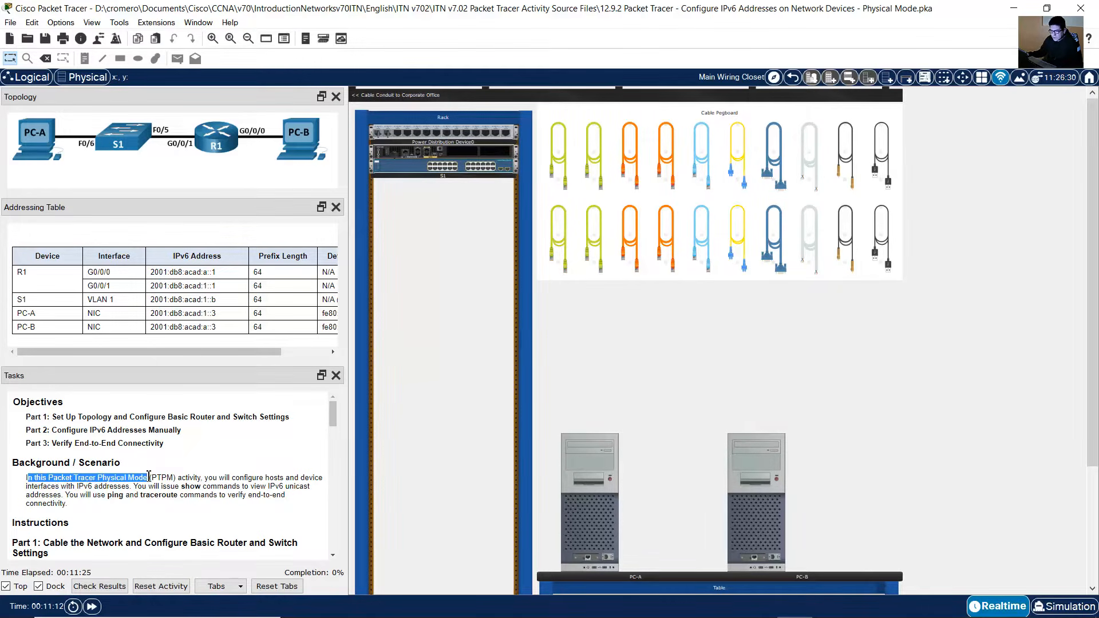
{"action": "left_click_drag", "start_coordinate": [217, 479], "coordinate": [59, 496]}
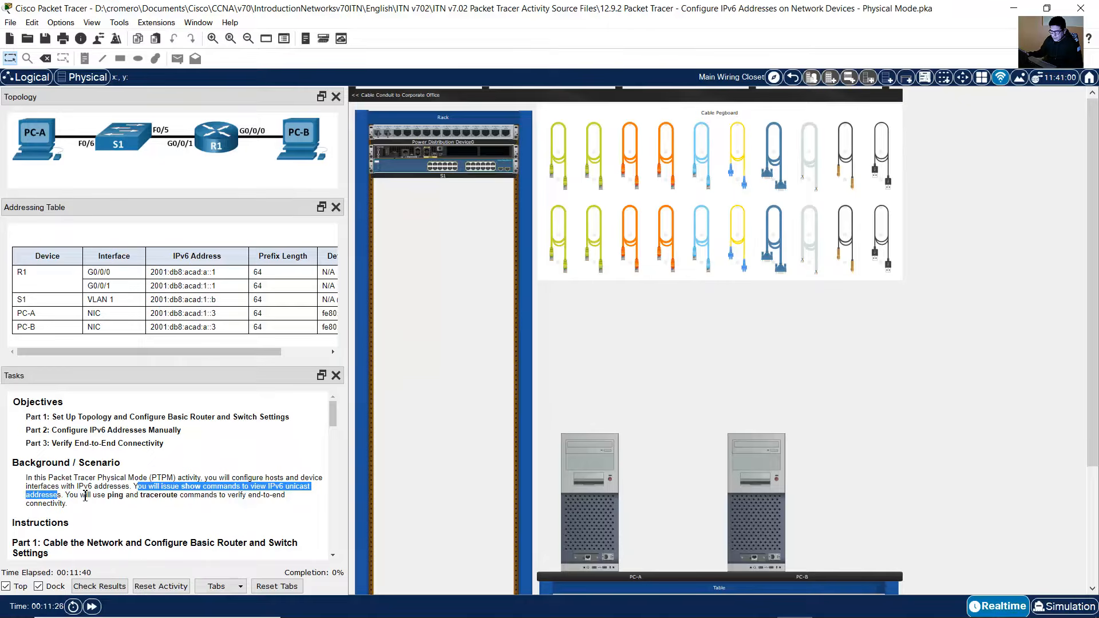
{"action": "left_click_drag", "start_coordinate": [67, 495], "coordinate": [285, 499]}
{"action": "left_click_drag", "start_coordinate": [220, 506], "coordinate": [118, 507]}
{"action": "scroll", "coordinate": [118, 506], "scroll_direction": "down", "scroll_amount": 3}
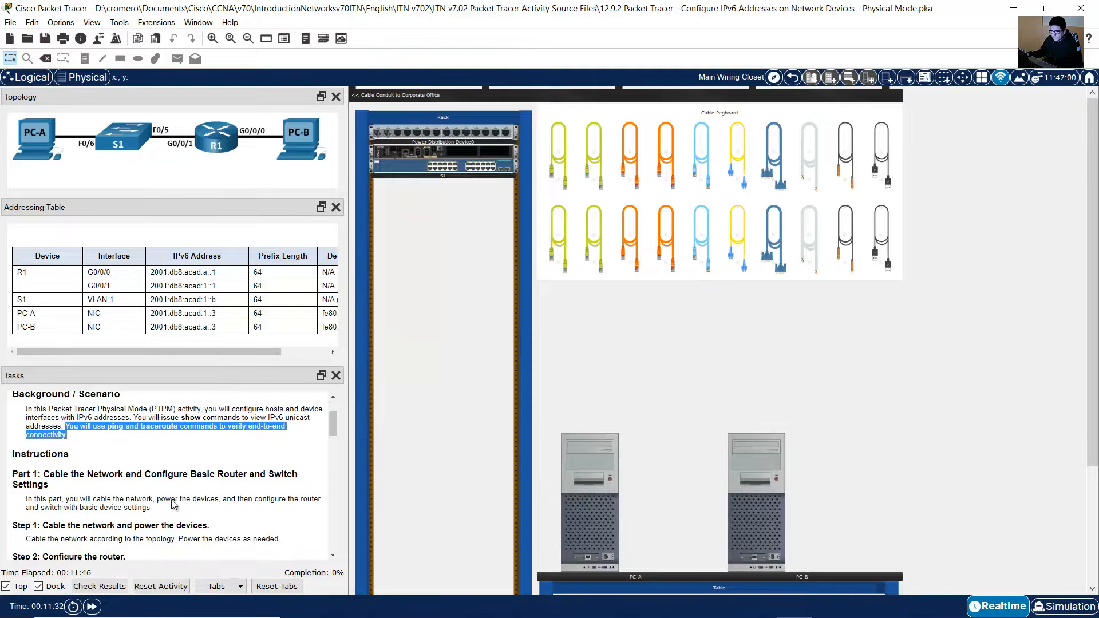
{"action": "left_click_drag", "start_coordinate": [50, 441], "coordinate": [219, 466]}
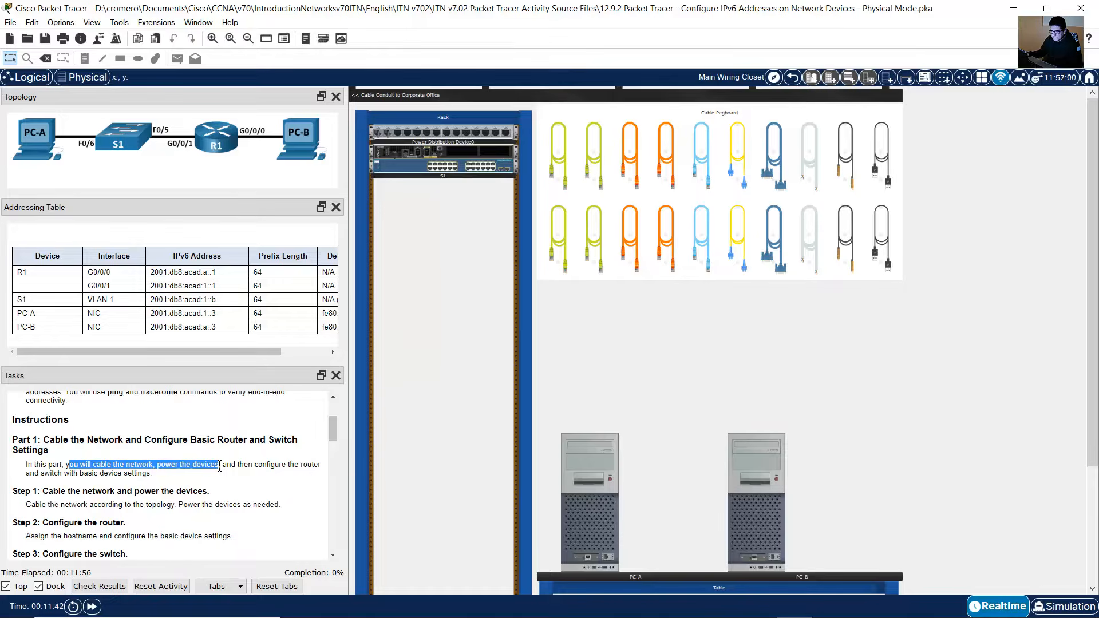
{"action": "left_click", "coordinate": [217, 466]}
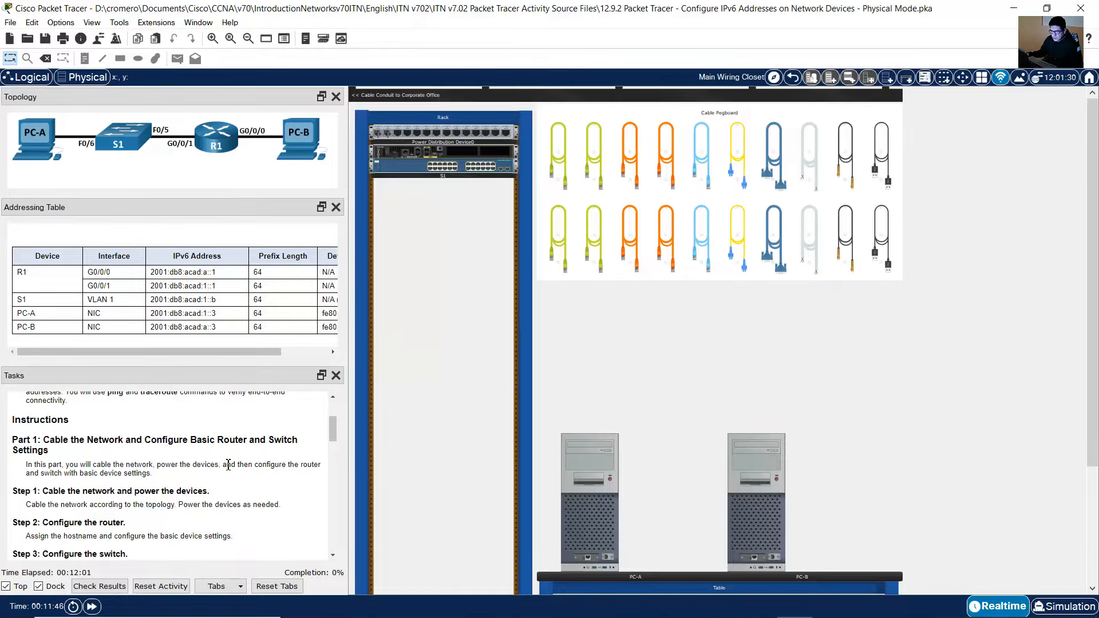
{"action": "left_click_drag", "start_coordinate": [228, 464], "coordinate": [162, 476]}
{"action": "scroll", "coordinate": [167, 476], "scroll_direction": "down", "scroll_amount": 3}
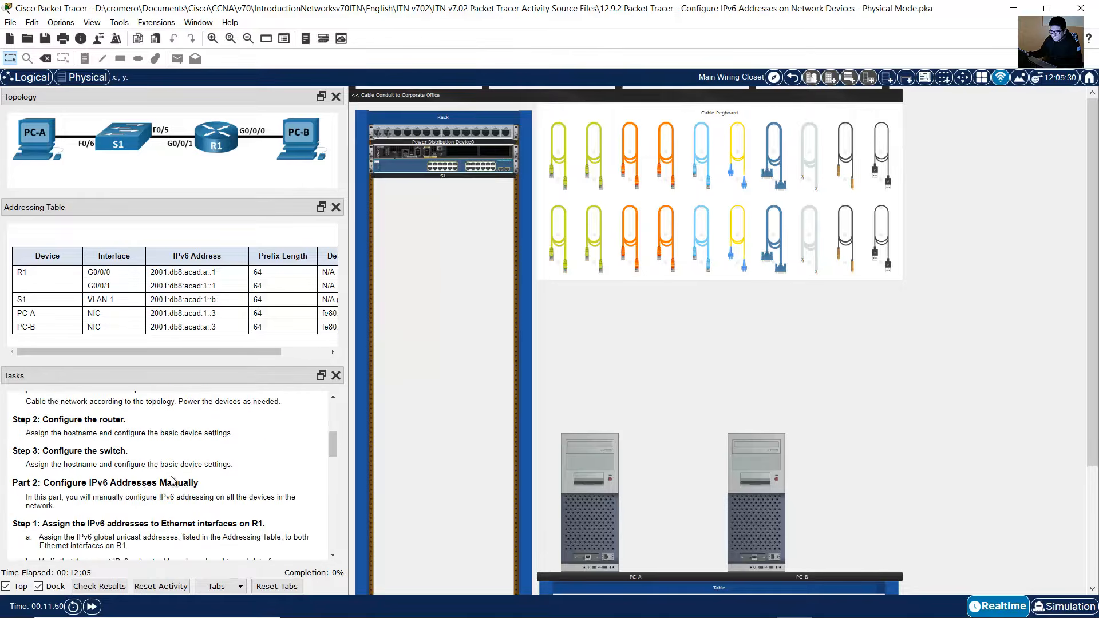
{"action": "scroll", "coordinate": [171, 480], "scroll_direction": "up", "scroll_amount": 1}
{"action": "left_click_drag", "start_coordinate": [42, 424], "coordinate": [215, 425]}
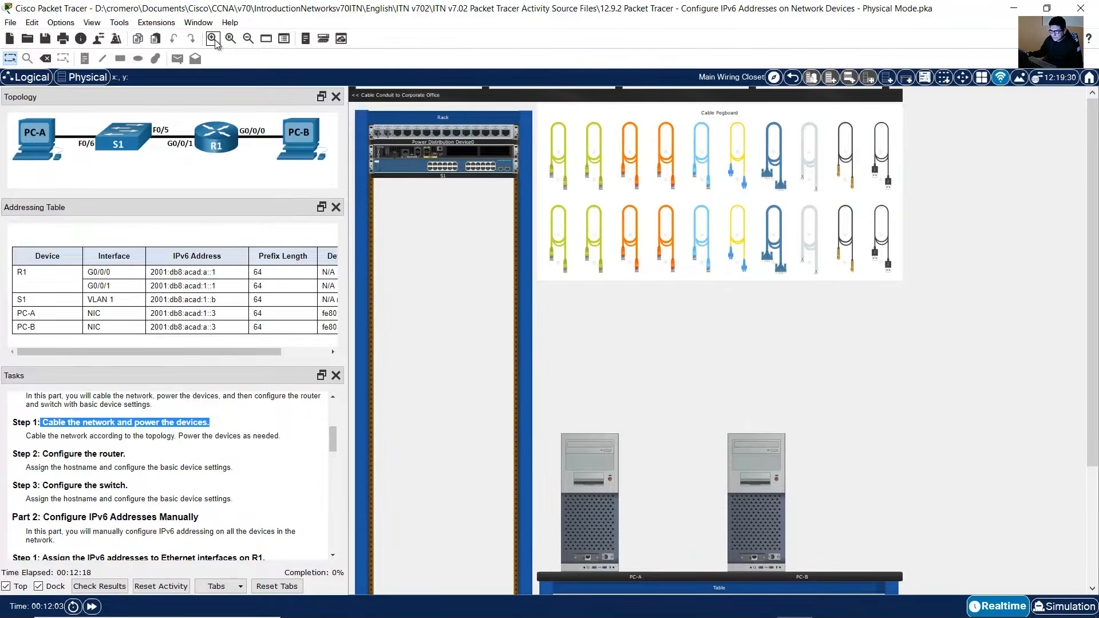
Step: Connect R1's GigabitEthernet0/0/1 to S1's FastEthernet0/5 with a copper straight-through cable from the pegboard
{"action": "left_click", "coordinate": [215, 42]}
{"action": "left_click", "coordinate": [215, 42]}
{"action": "left_click", "coordinate": [215, 42]}
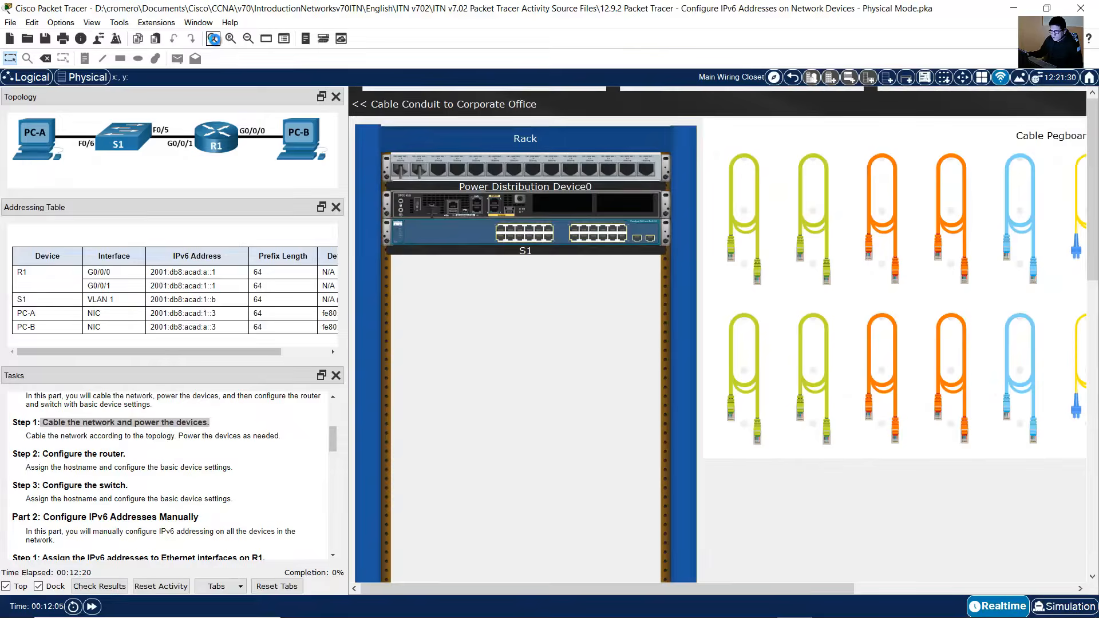
{"action": "left_click", "coordinate": [215, 42]}
{"action": "left_click", "coordinate": [215, 43]}
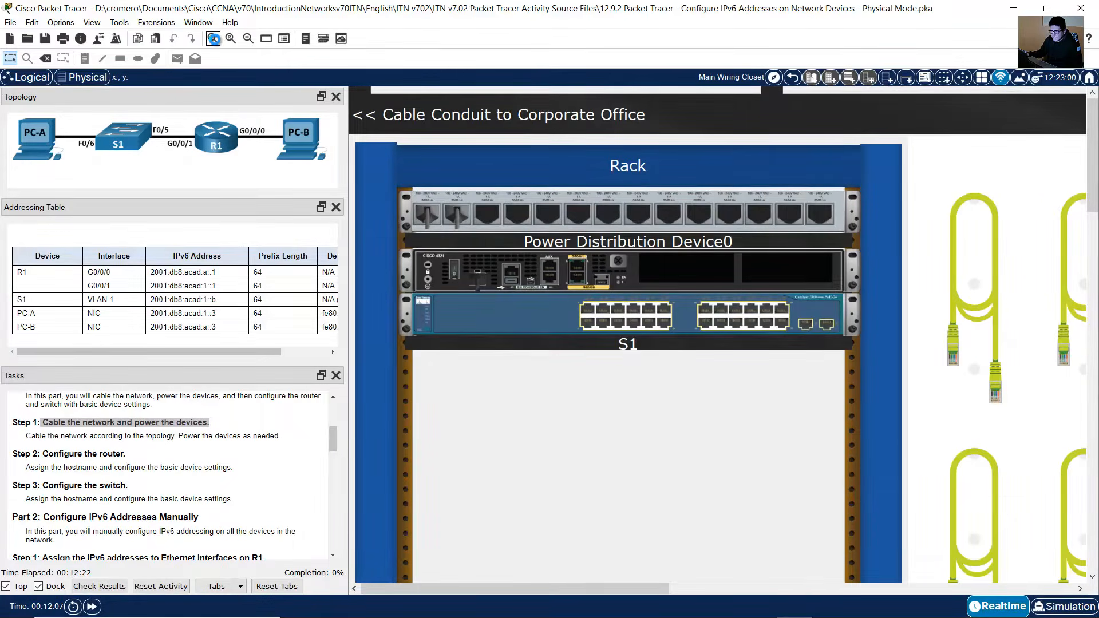
{"action": "left_click", "coordinate": [215, 42]}
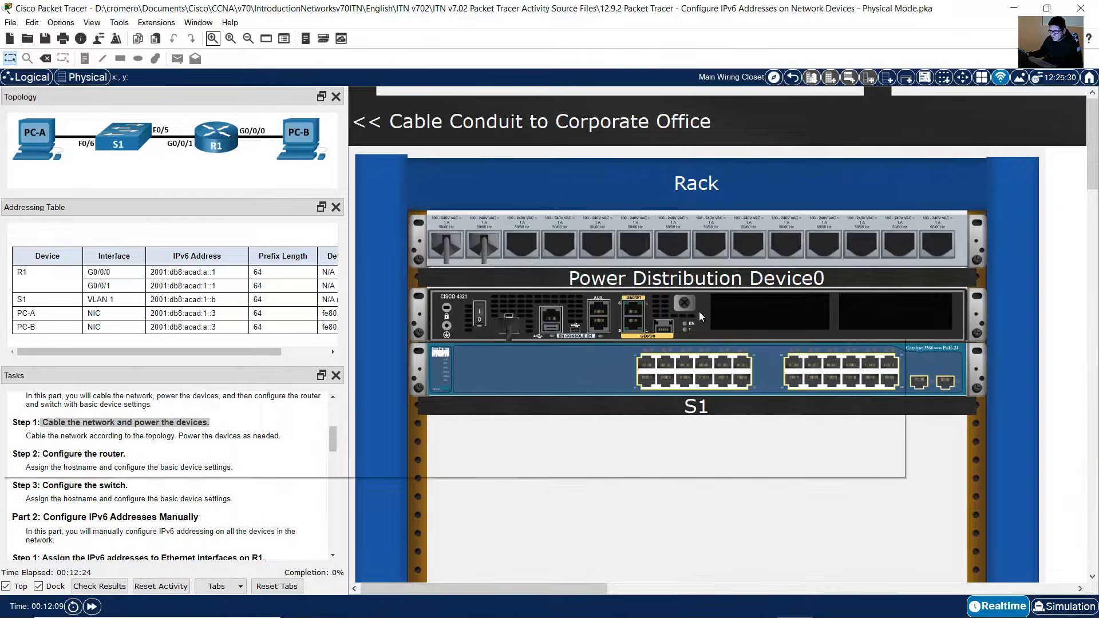
{"action": "mouse_move", "coordinate": [700, 313]}
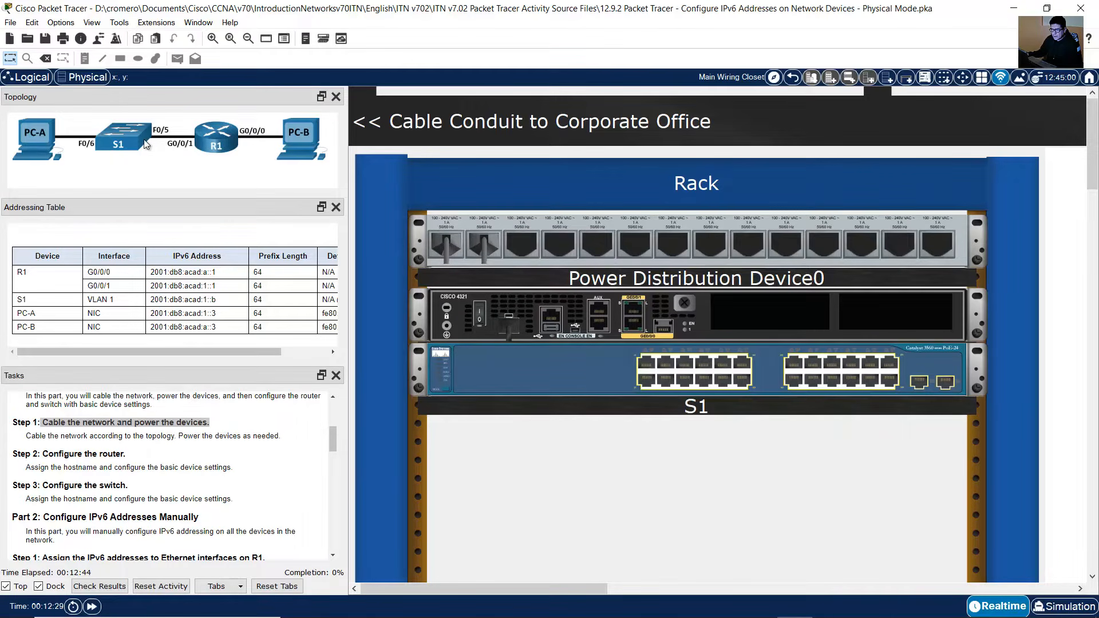
{"action": "left_click_drag", "start_coordinate": [583, 585], "coordinate": [742, 578]}
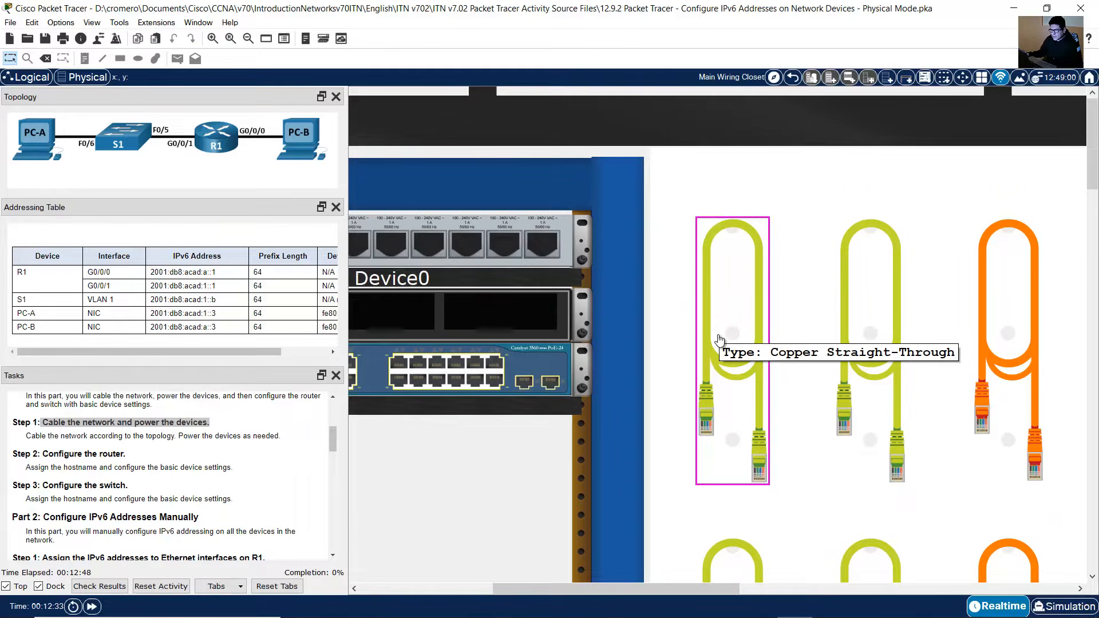
{"action": "left_click", "coordinate": [719, 339]}
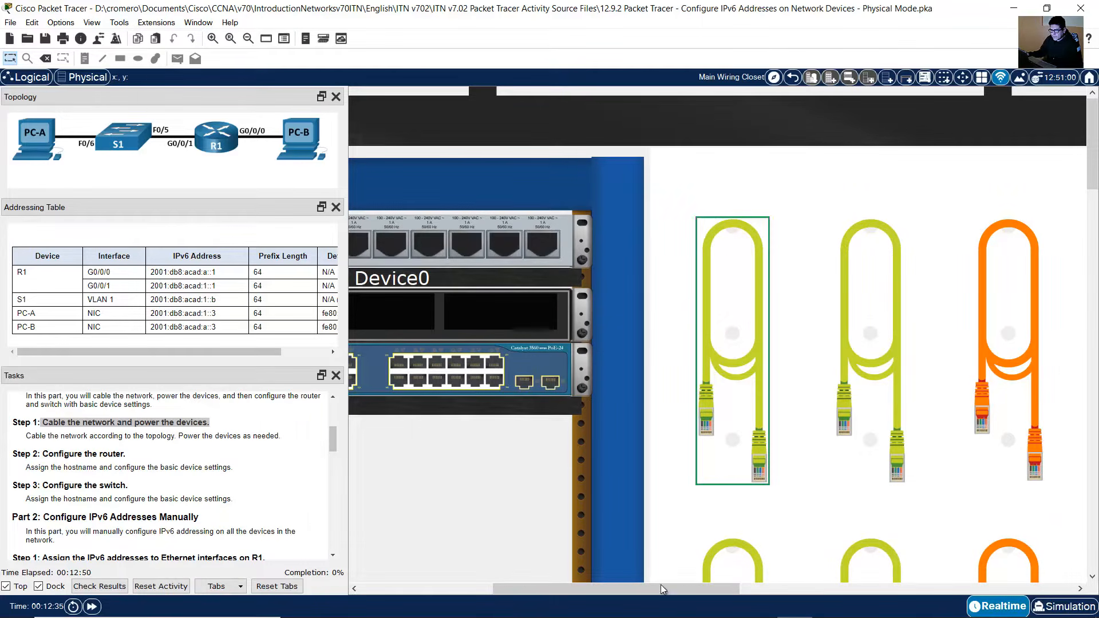
{"action": "left_click_drag", "start_coordinate": [660, 585], "coordinate": [531, 593]}
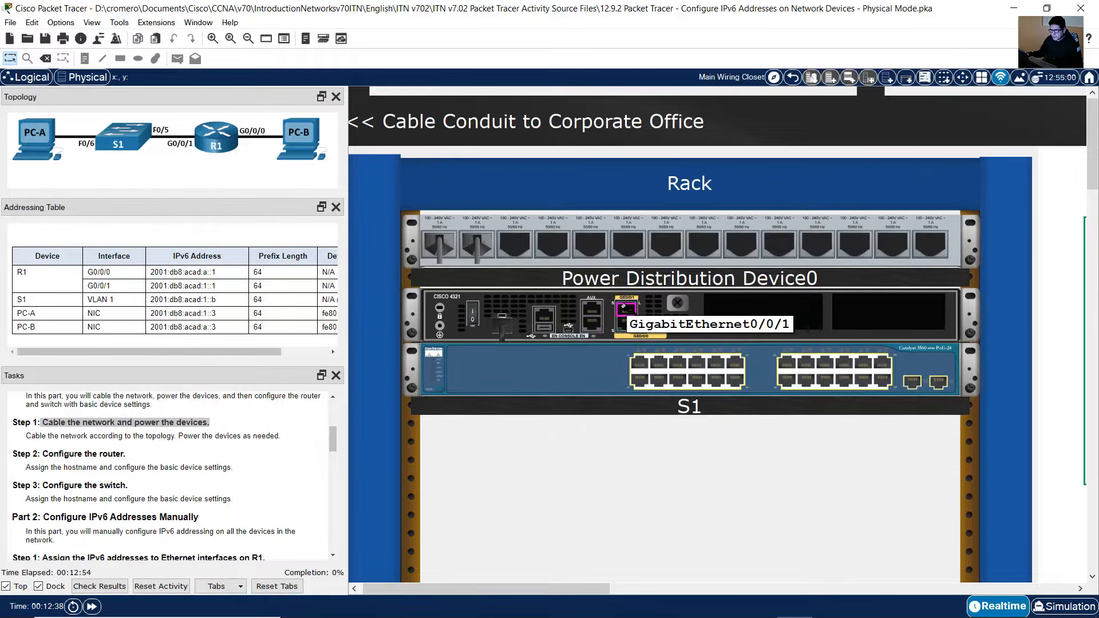
{"action": "left_click", "coordinate": [625, 309]}
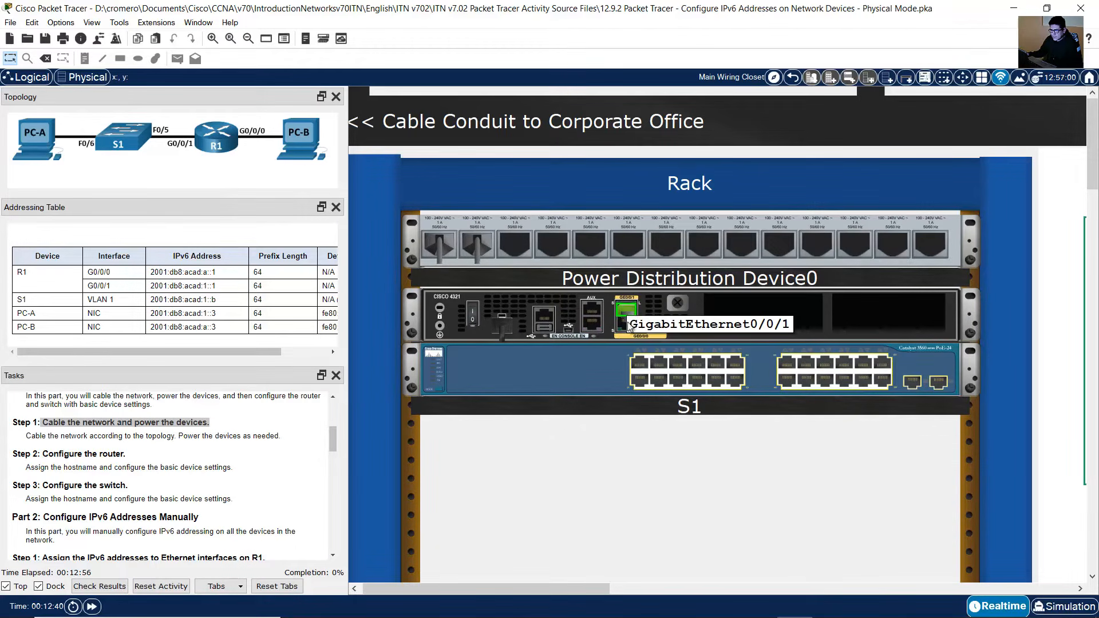
{"action": "left_click", "coordinate": [675, 364]}
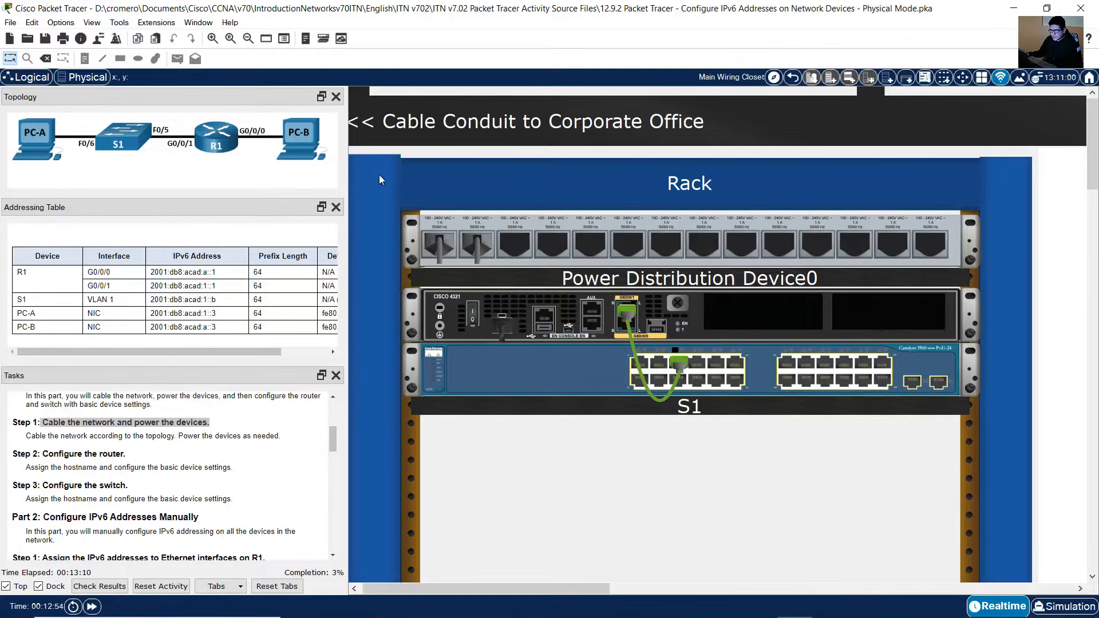
Step: Connect R1's GigabitEthernet0/0/0 to PC-B's FastEthernet0 with another copper straight-through cable
{"action": "left_click_drag", "start_coordinate": [548, 583], "coordinate": [730, 566]}
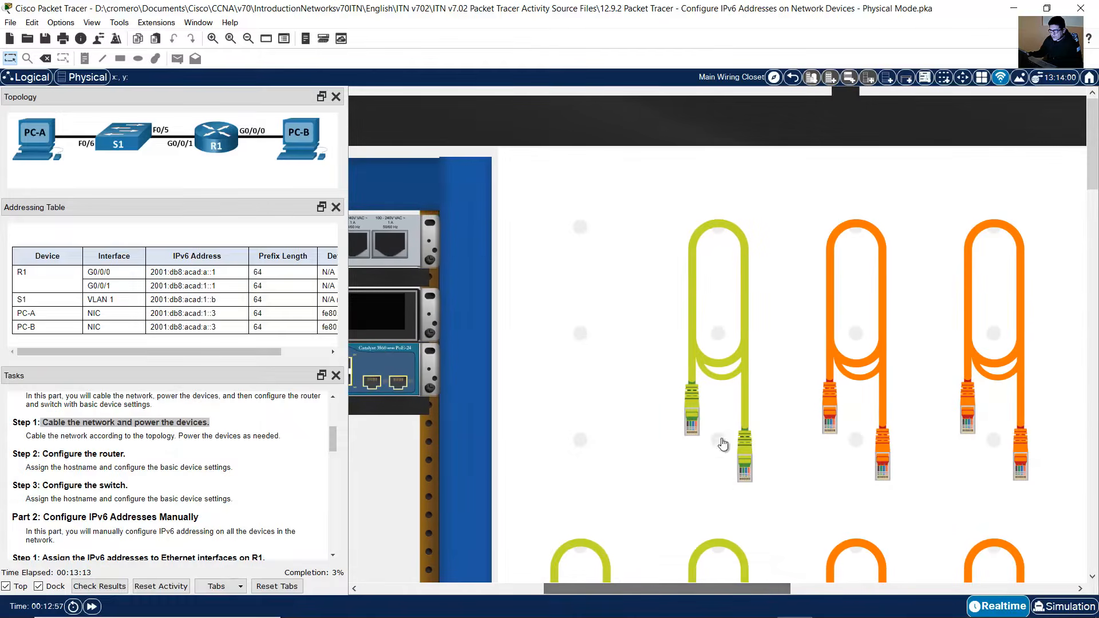
{"action": "left_click", "coordinate": [732, 302]}
{"action": "left_click_drag", "start_coordinate": [714, 585], "coordinate": [539, 595]}
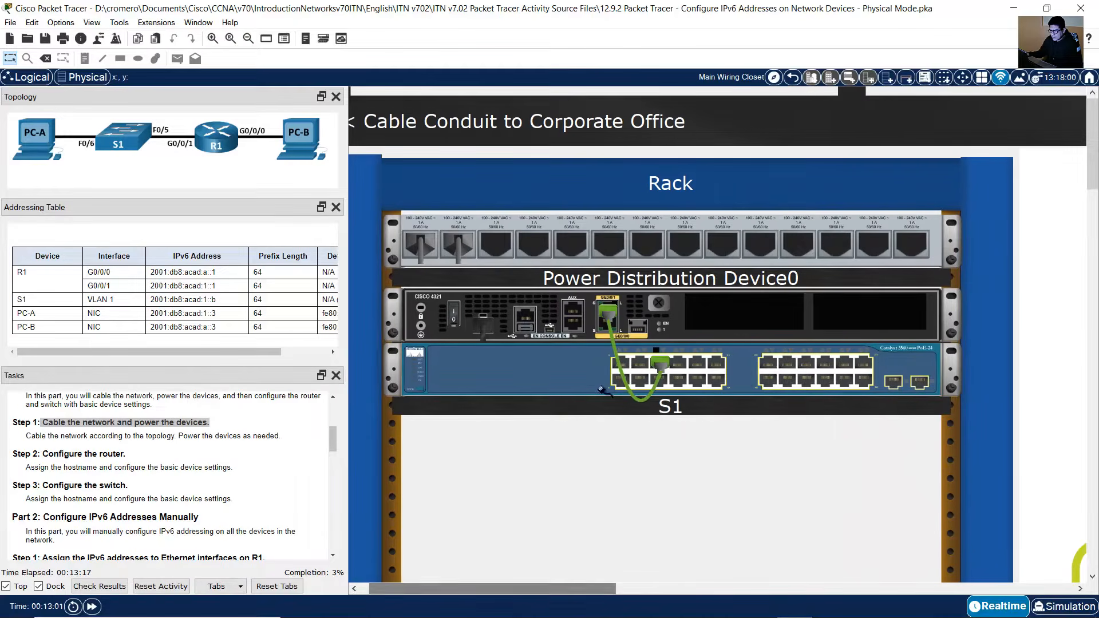
{"action": "left_click", "coordinate": [604, 325]}
{"action": "scroll", "coordinate": [972, 347], "scroll_direction": "down", "scroll_amount": 10}
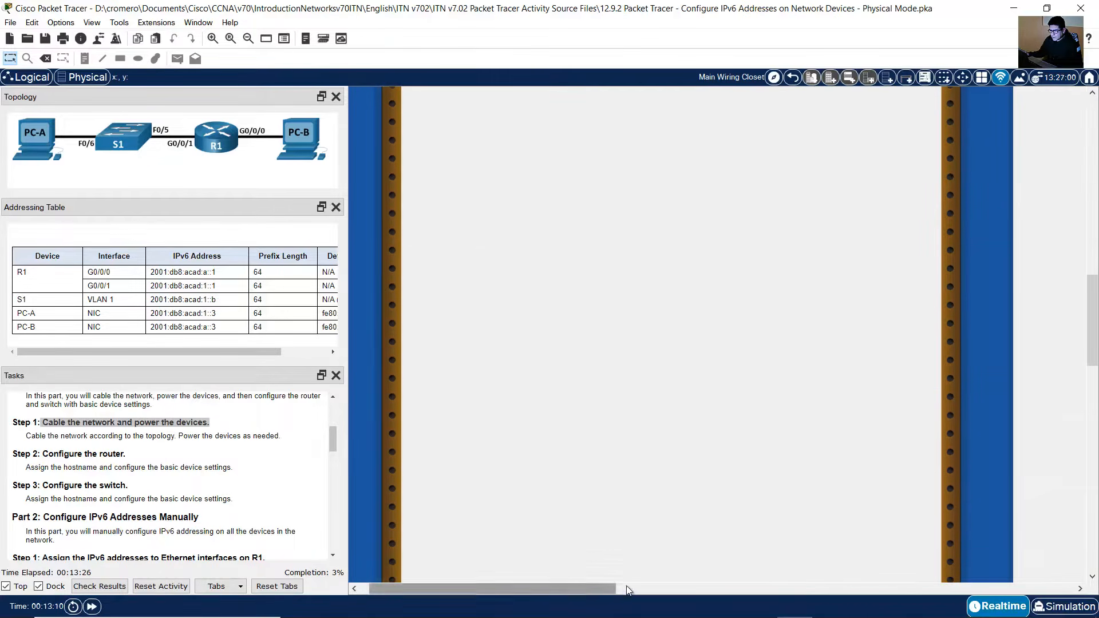
{"action": "left_click_drag", "start_coordinate": [626, 585], "coordinate": [753, 584]}
{"action": "scroll", "coordinate": [748, 483], "scroll_direction": "down", "scroll_amount": 5}
{"action": "scroll", "coordinate": [882, 469], "scroll_direction": "down", "scroll_amount": 4}
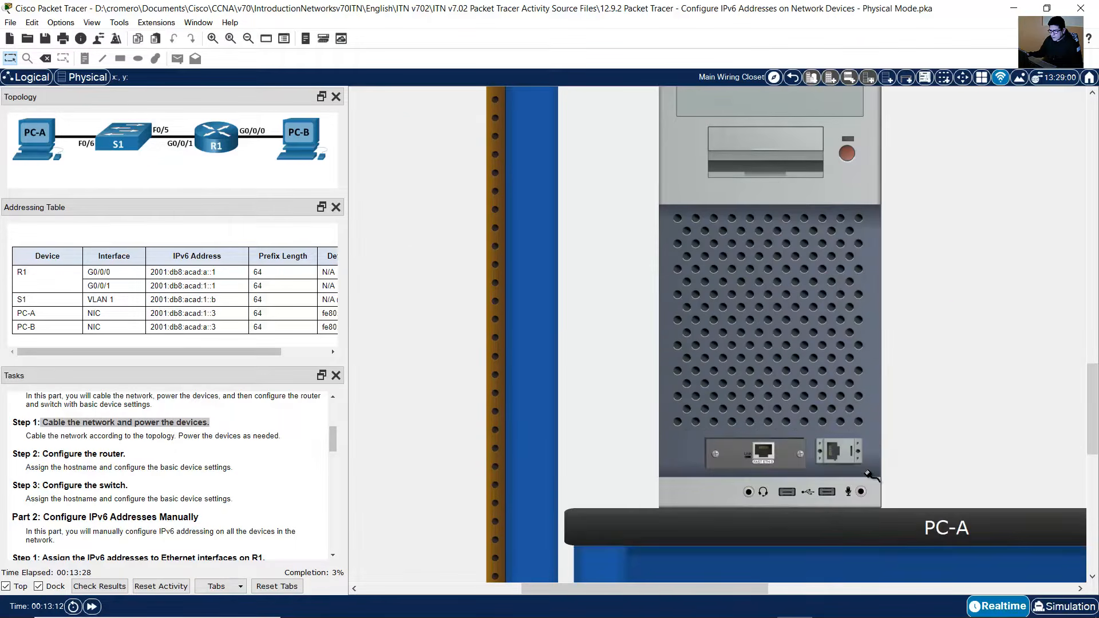
{"action": "left_click_drag", "start_coordinate": [644, 590], "coordinate": [854, 568]}
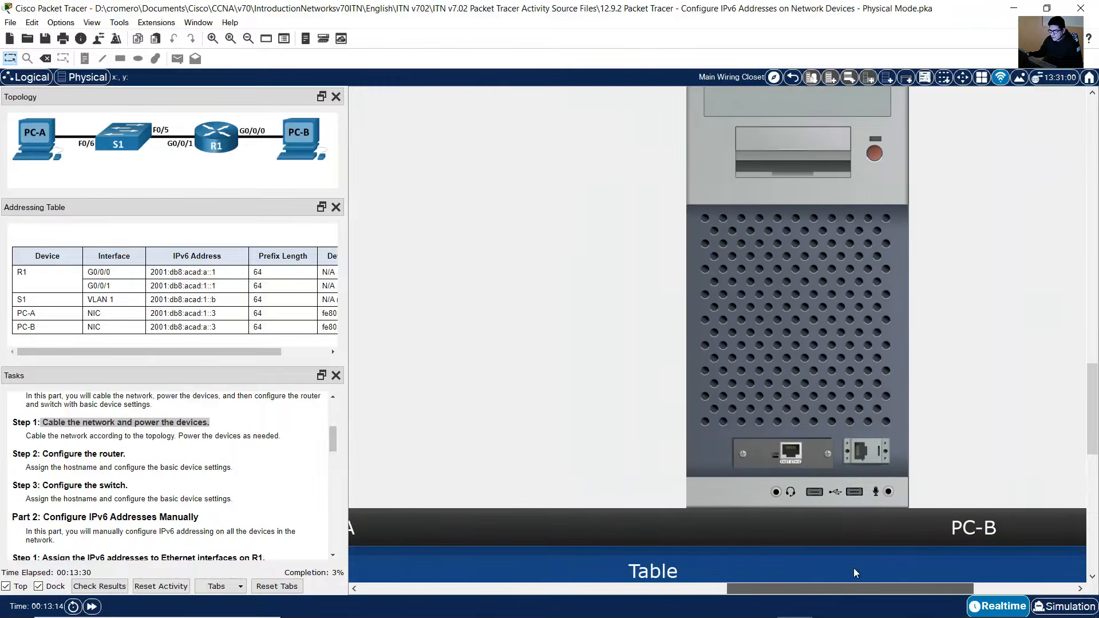
{"action": "scroll", "coordinate": [867, 560], "scroll_direction": "up", "scroll_amount": 1}
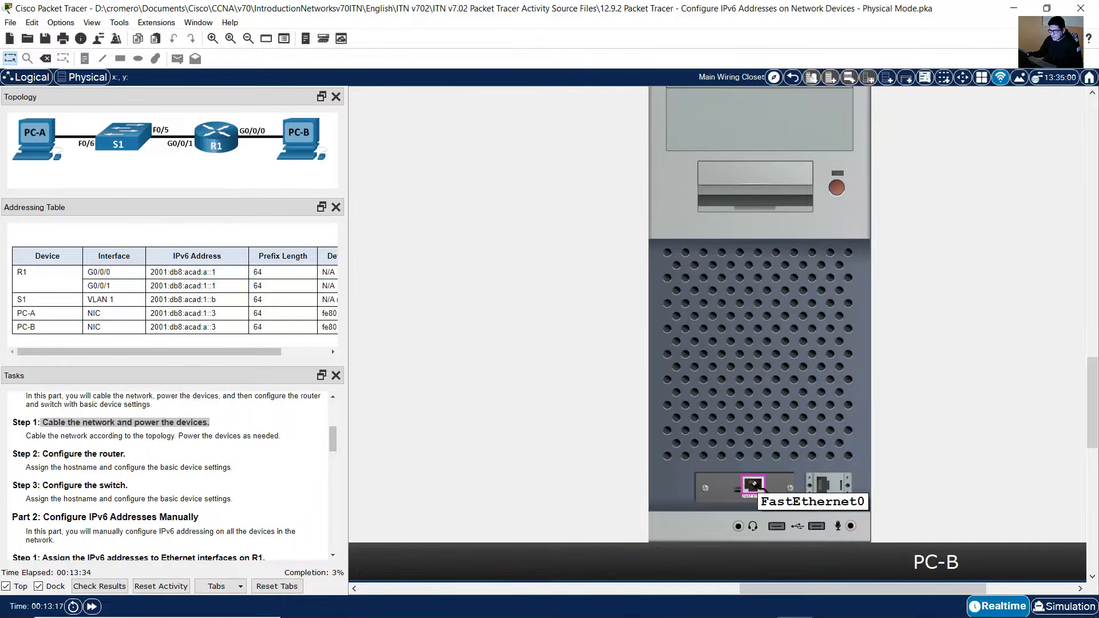
{"action": "left_click", "coordinate": [753, 485]}
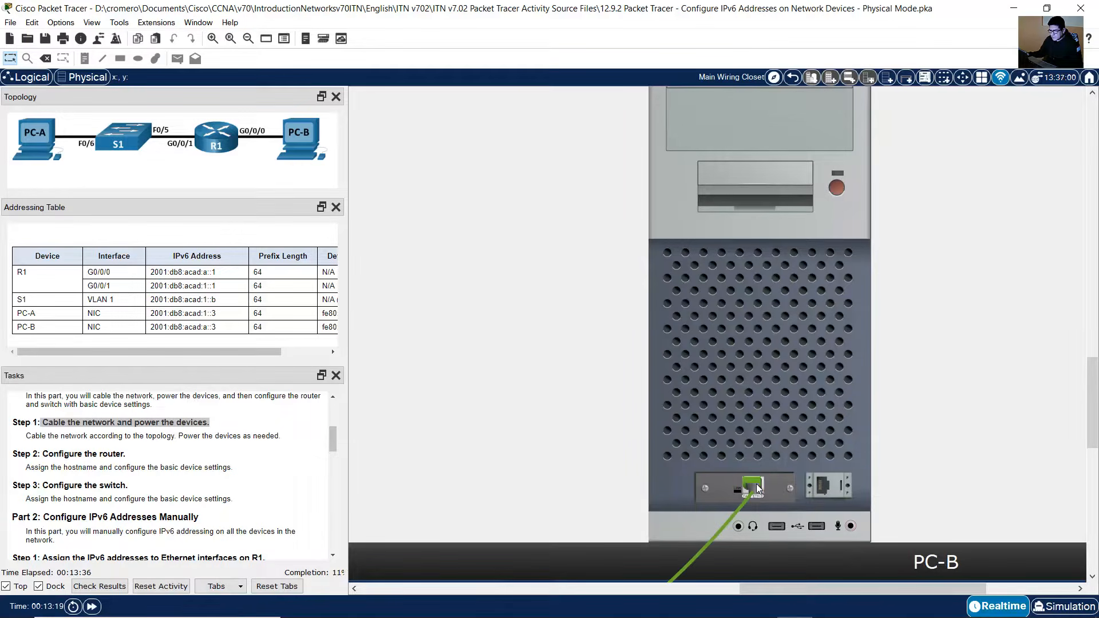
Step: Connect S1's FastEthernet0/6 to PC-A's FastEthernet0 with a copper straight-through cable
{"action": "left_click", "coordinate": [248, 39]}
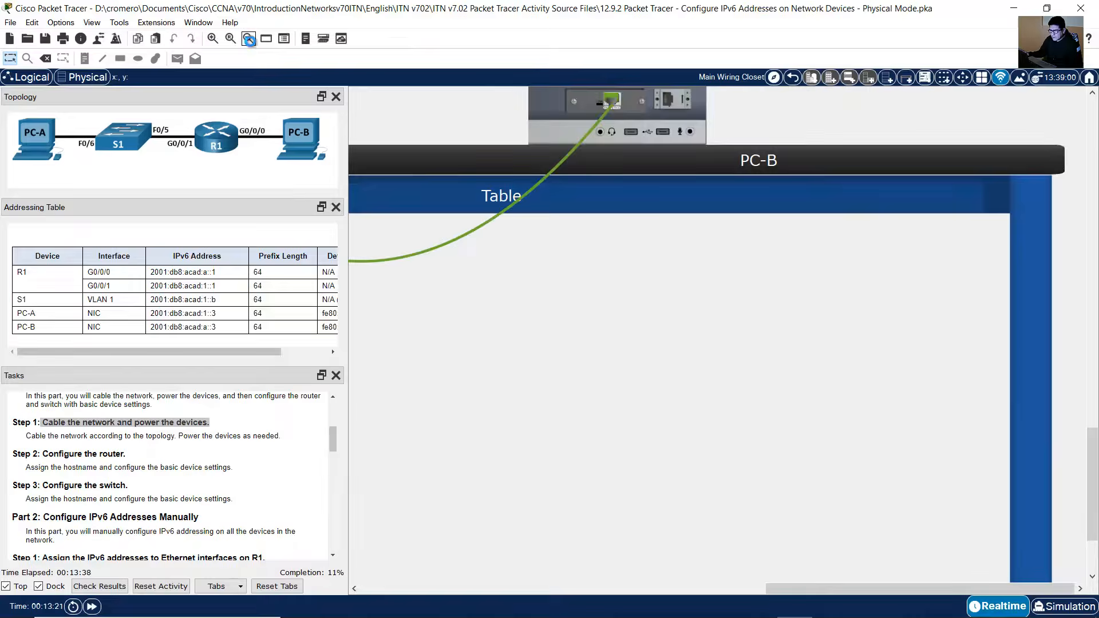
{"action": "left_click", "coordinate": [249, 40]}
{"action": "scroll", "coordinate": [427, 208], "scroll_direction": "up", "scroll_amount": 5}
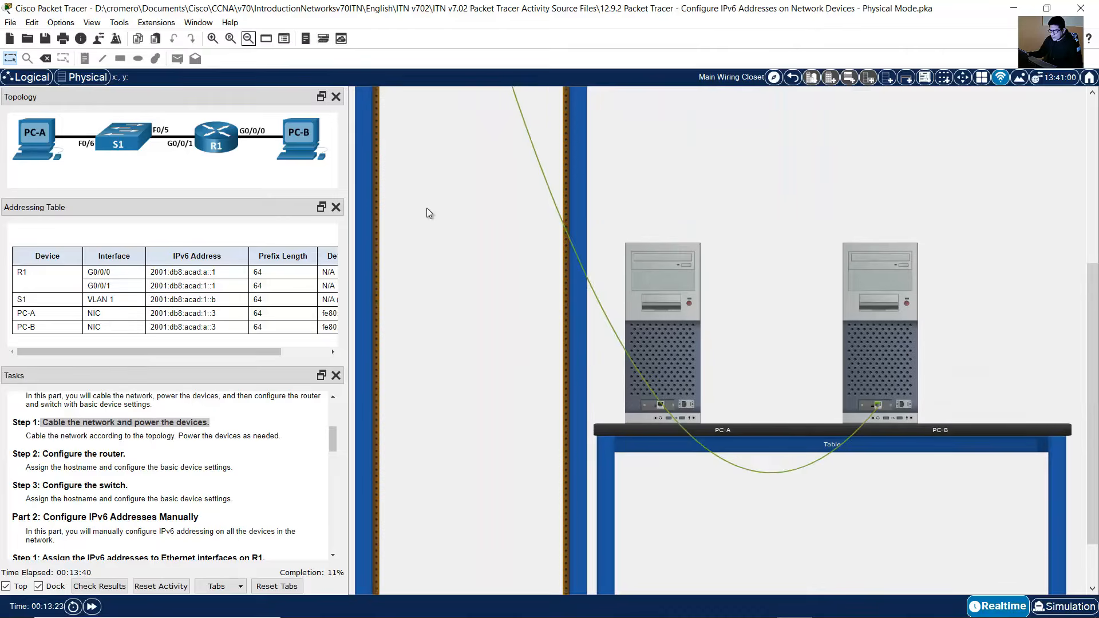
{"action": "left_click", "coordinate": [248, 39]}
{"action": "left_click", "coordinate": [248, 39]}
{"action": "scroll", "coordinate": [506, 235], "scroll_direction": "up", "scroll_amount": 3}
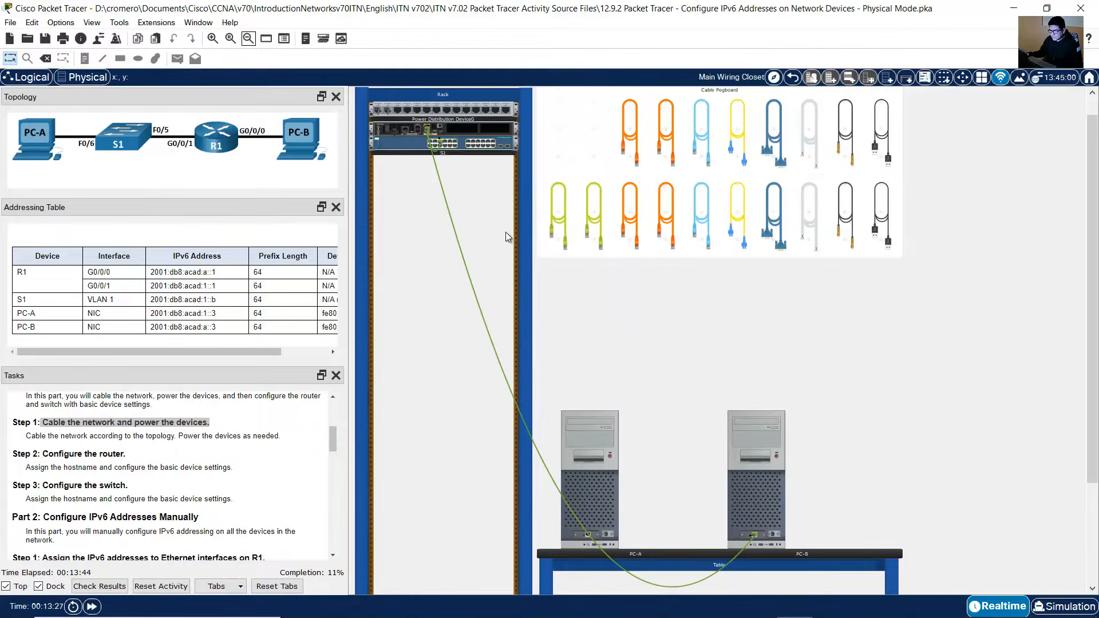
{"action": "mouse_move", "coordinate": [473, 287]}
{"action": "left_click", "coordinate": [213, 38]}
{"action": "left_click", "coordinate": [213, 38]}
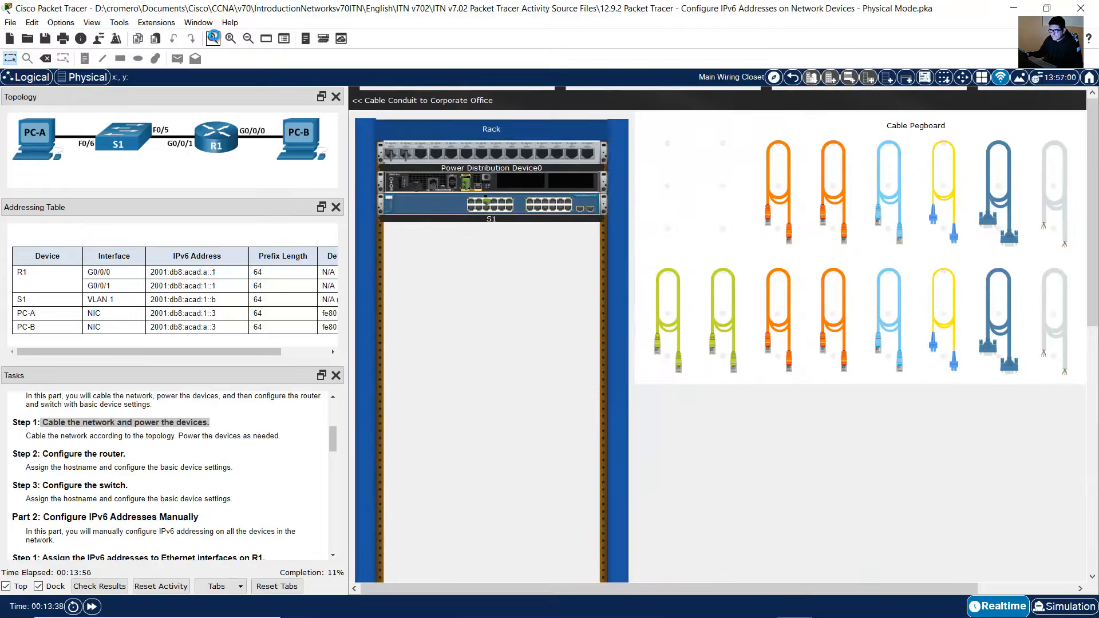
{"action": "left_click", "coordinate": [213, 38]}
{"action": "left_click", "coordinate": [213, 38]}
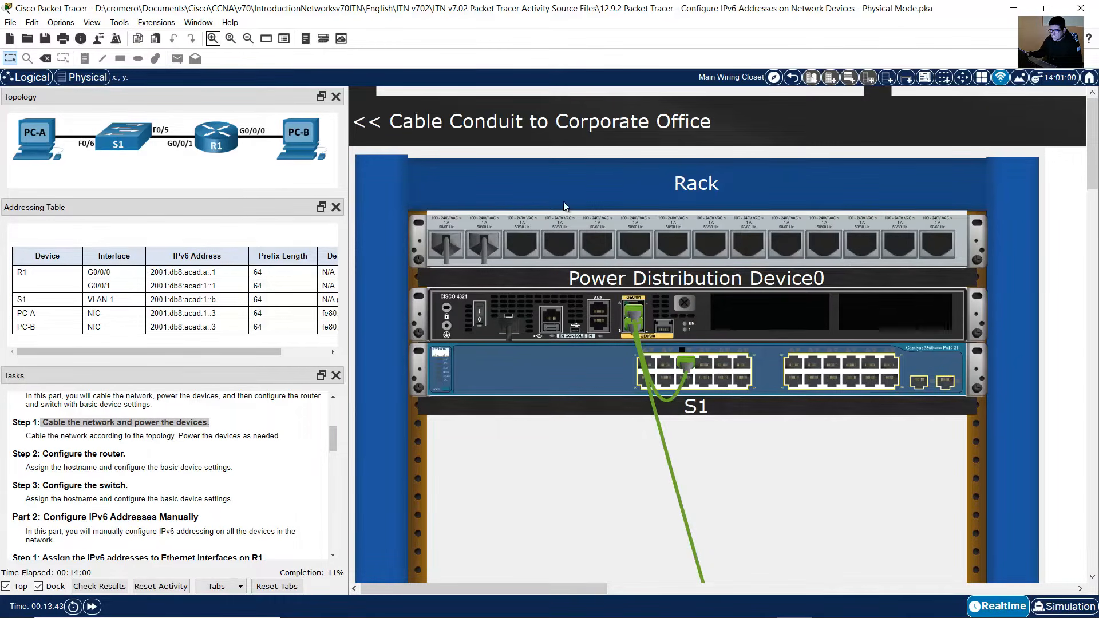
{"action": "left_click_drag", "start_coordinate": [596, 586], "coordinate": [712, 578]}
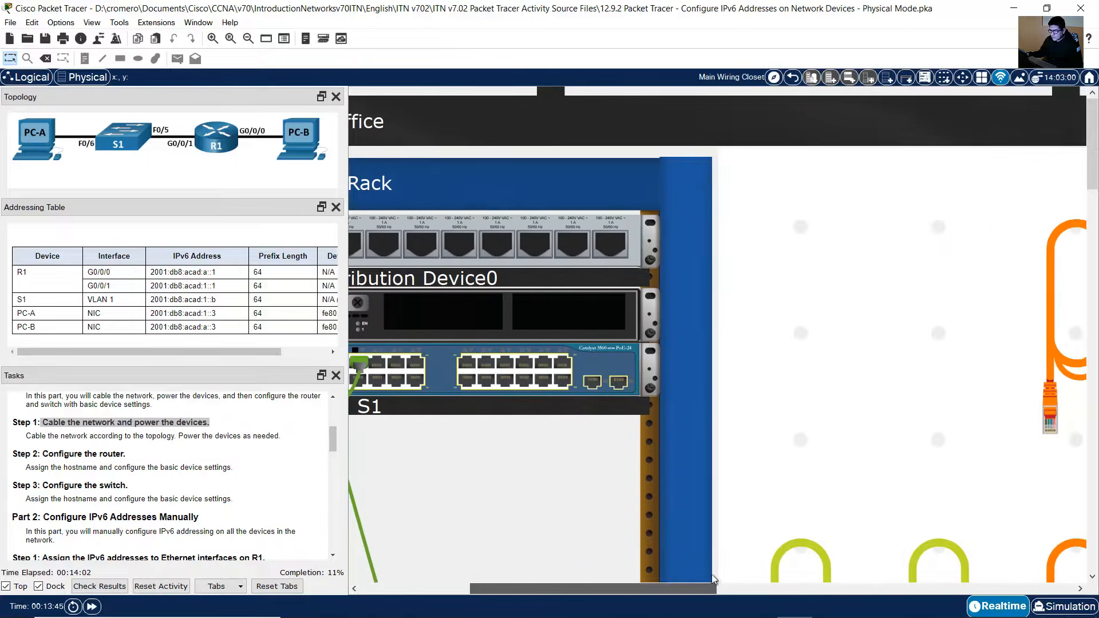
{"action": "scroll", "coordinate": [849, 417], "scroll_direction": "down", "scroll_amount": 3}
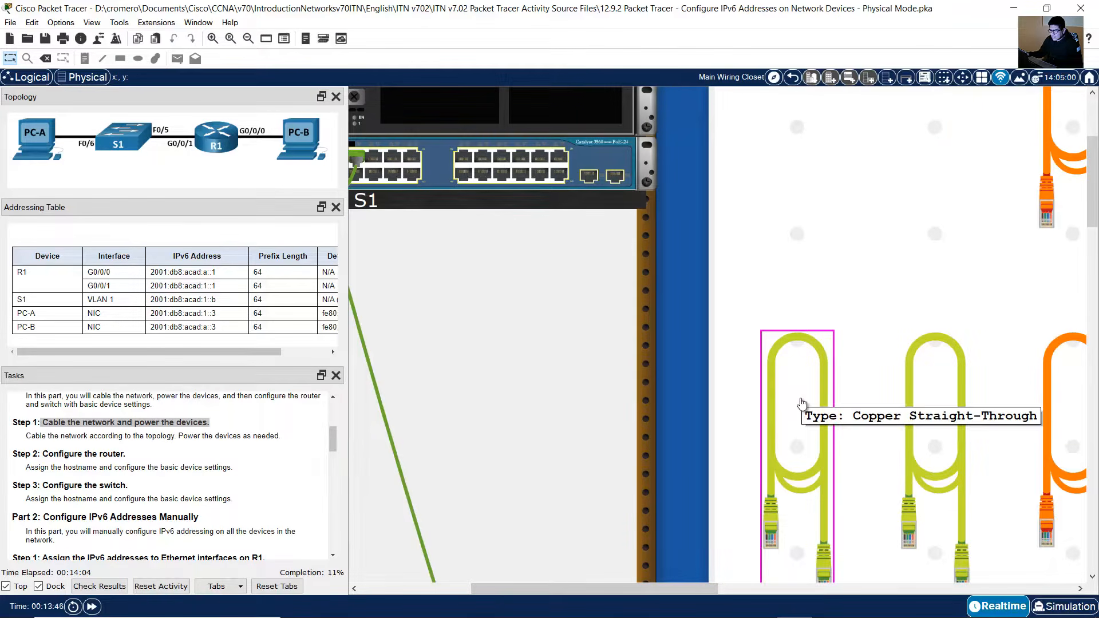
{"action": "left_click", "coordinate": [802, 405]}
{"action": "left_click_drag", "start_coordinate": [690, 590], "coordinate": [579, 589]}
{"action": "scroll", "coordinate": [623, 470], "scroll_direction": "up", "scroll_amount": 3}
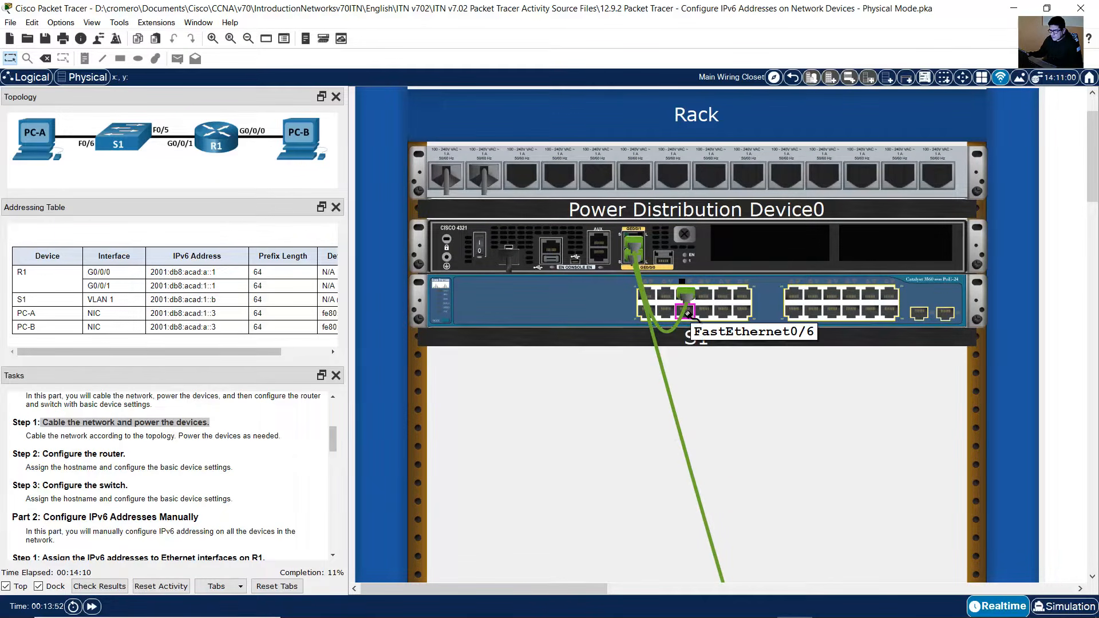
{"action": "scroll", "coordinate": [744, 400], "scroll_direction": "down", "scroll_amount": 4}
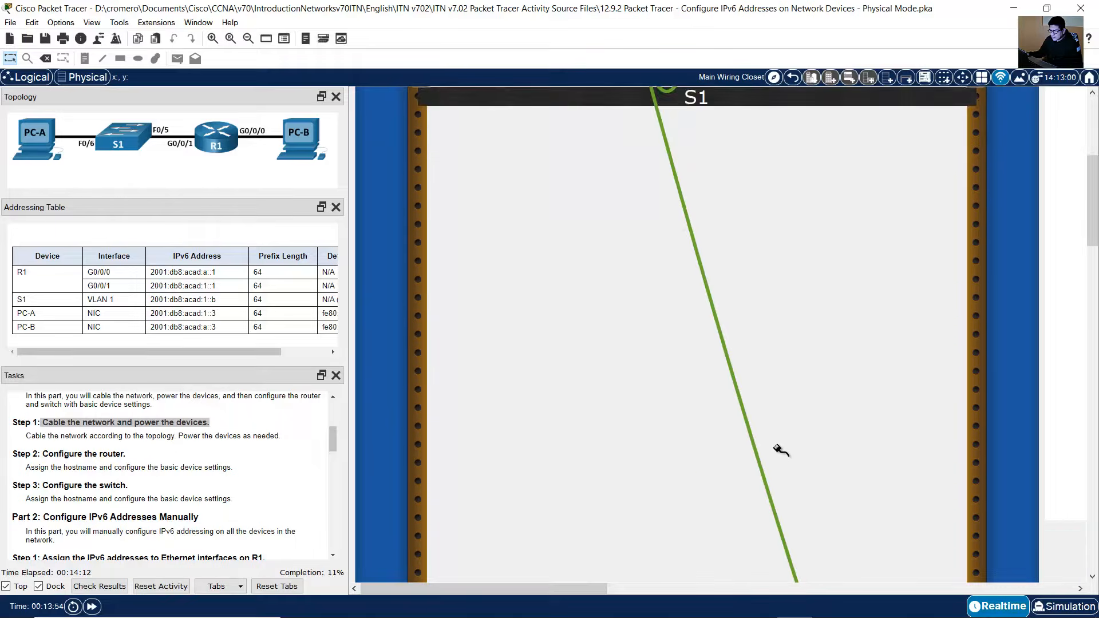
{"action": "scroll", "coordinate": [782, 451], "scroll_direction": "down", "scroll_amount": 8}
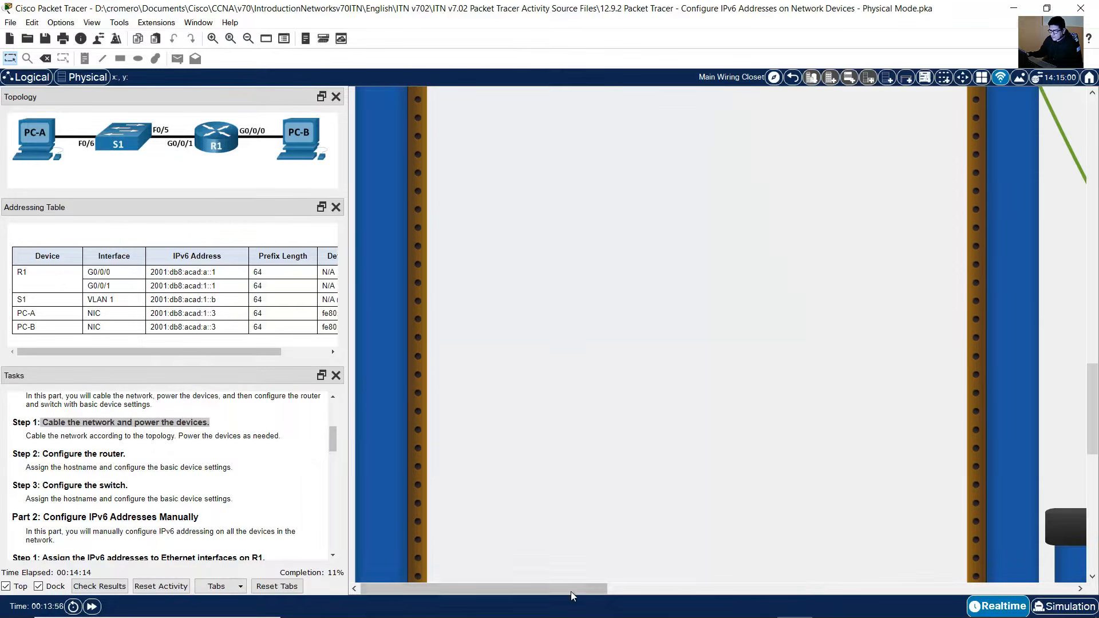
{"action": "left_click_drag", "start_coordinate": [571, 592], "coordinate": [761, 587]}
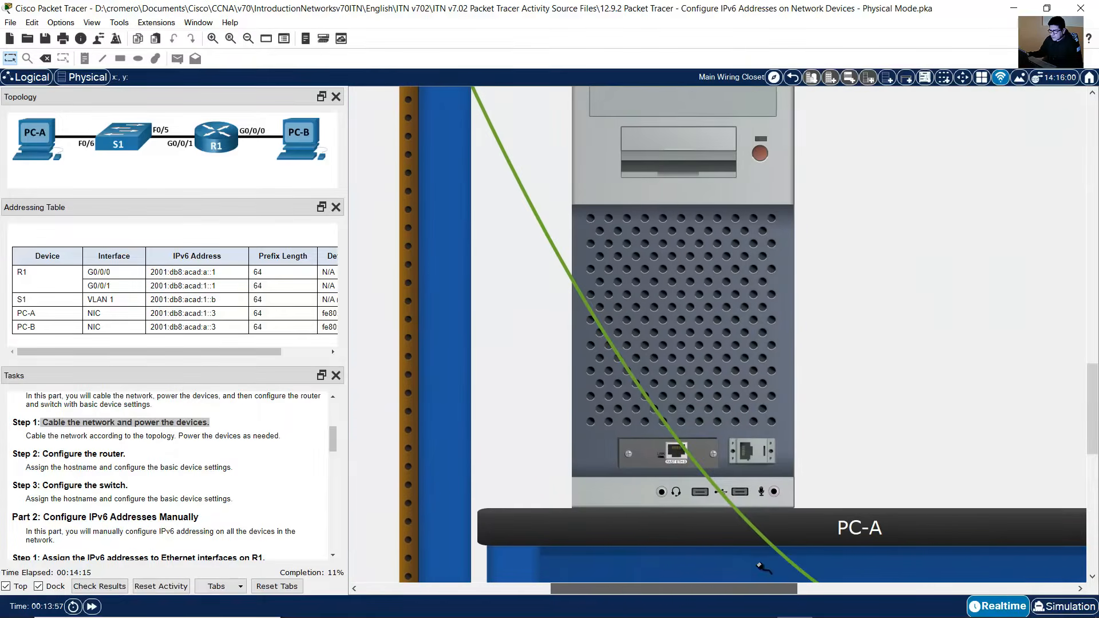
{"action": "left_click", "coordinate": [677, 453]}
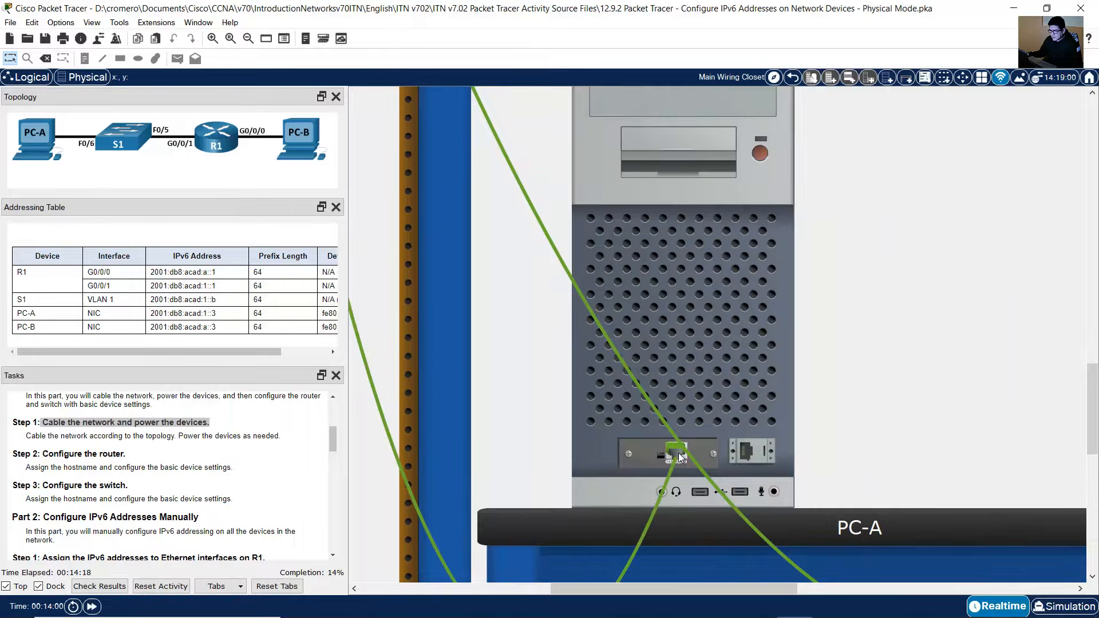
Step: Power on router R1 with its power switch in the rack
{"action": "left_click", "coordinate": [248, 41]}
{"action": "left_click", "coordinate": [249, 41]}
{"action": "left_click", "coordinate": [248, 41]}
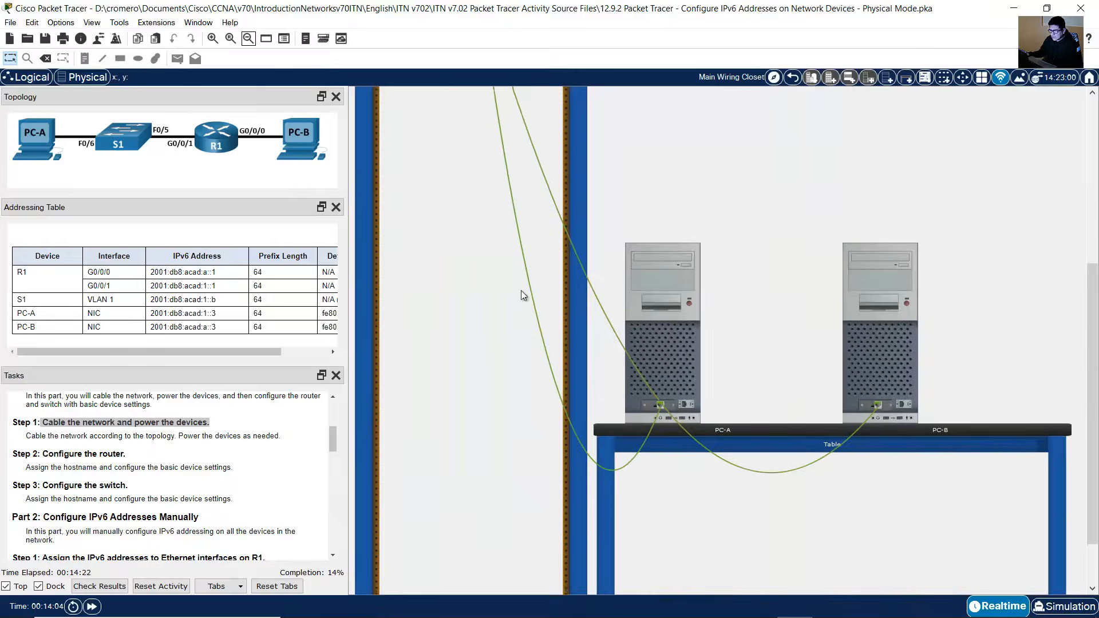
{"action": "left_click", "coordinate": [248, 42]}
{"action": "scroll", "coordinate": [493, 243], "scroll_direction": "up", "scroll_amount": 3}
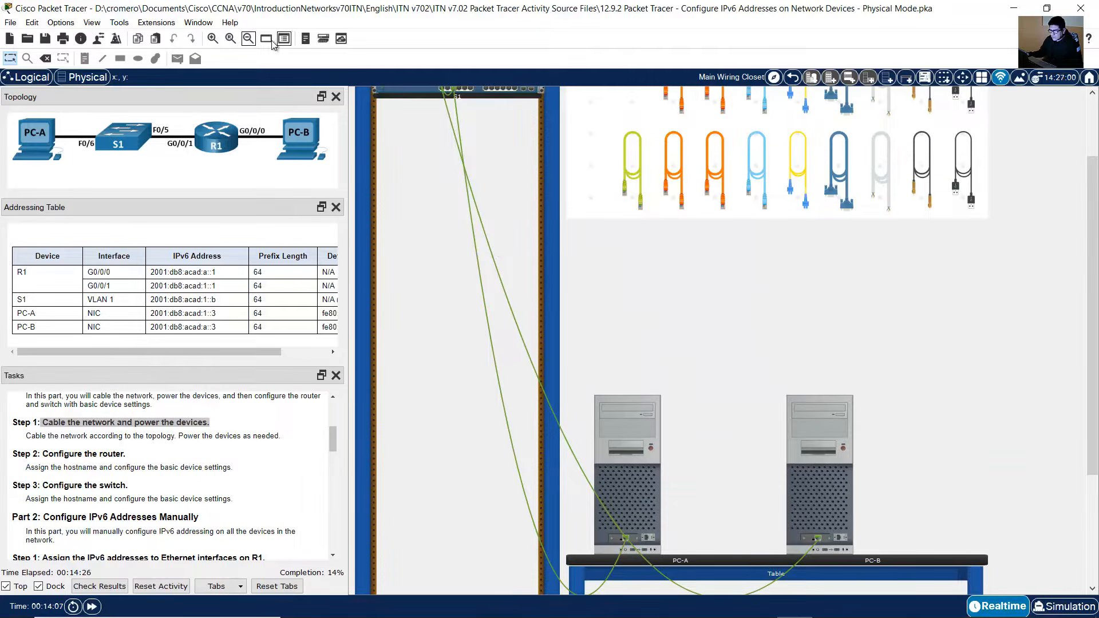
{"action": "left_click", "coordinate": [249, 41]}
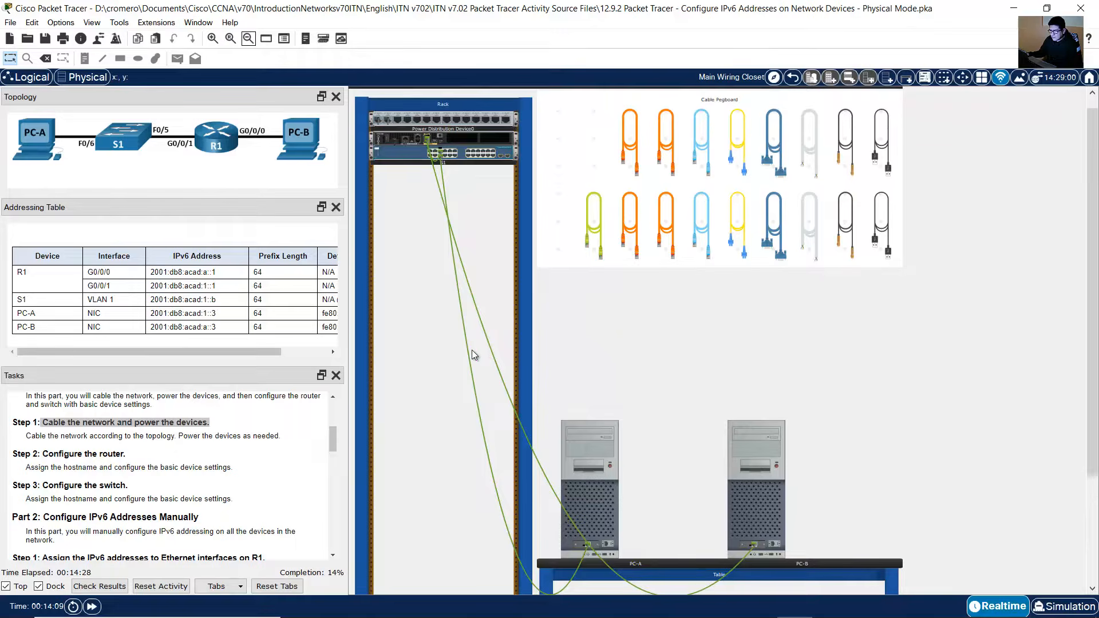
{"action": "mouse_move", "coordinate": [468, 355]}
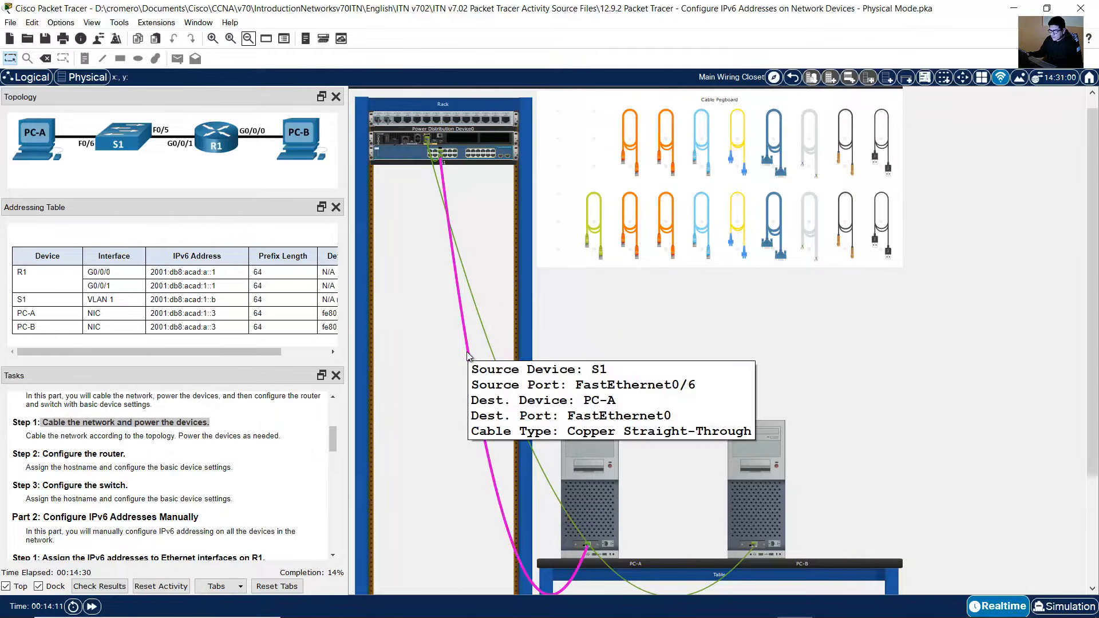
{"action": "left_click", "coordinate": [216, 41]}
{"action": "left_click", "coordinate": [215, 41]}
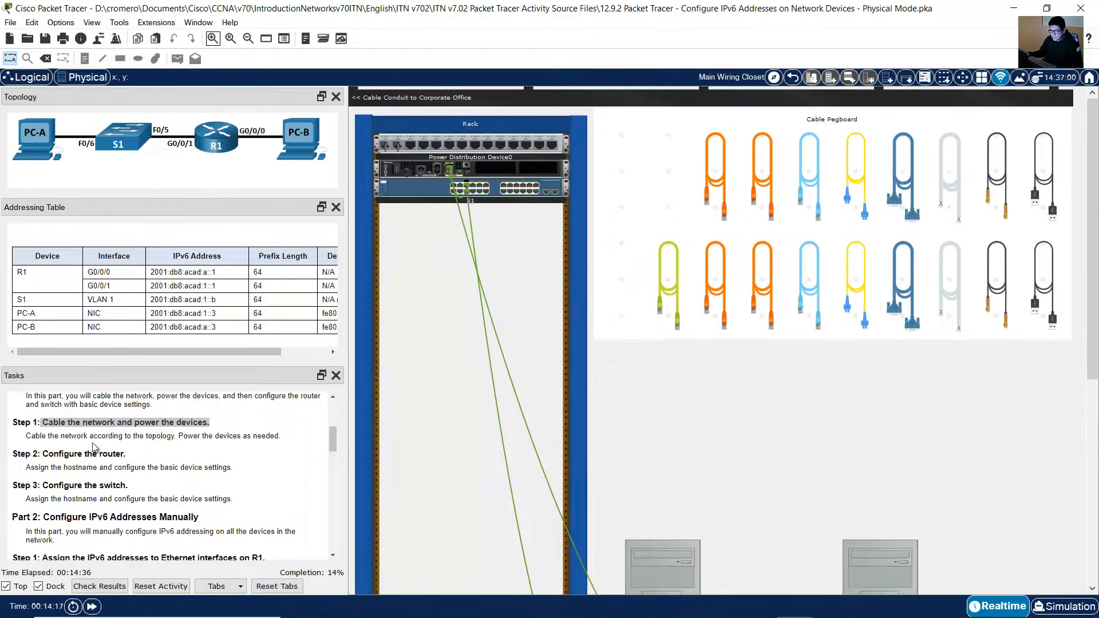
{"action": "left_click", "coordinate": [133, 436]}
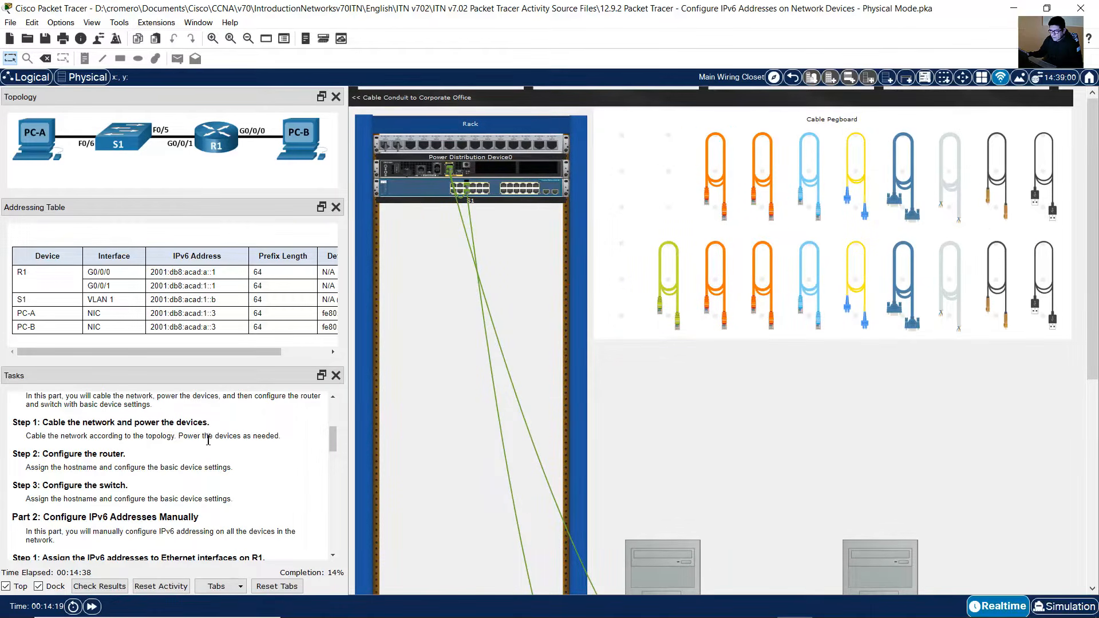
{"action": "left_click_drag", "start_coordinate": [208, 439], "coordinate": [288, 443]}
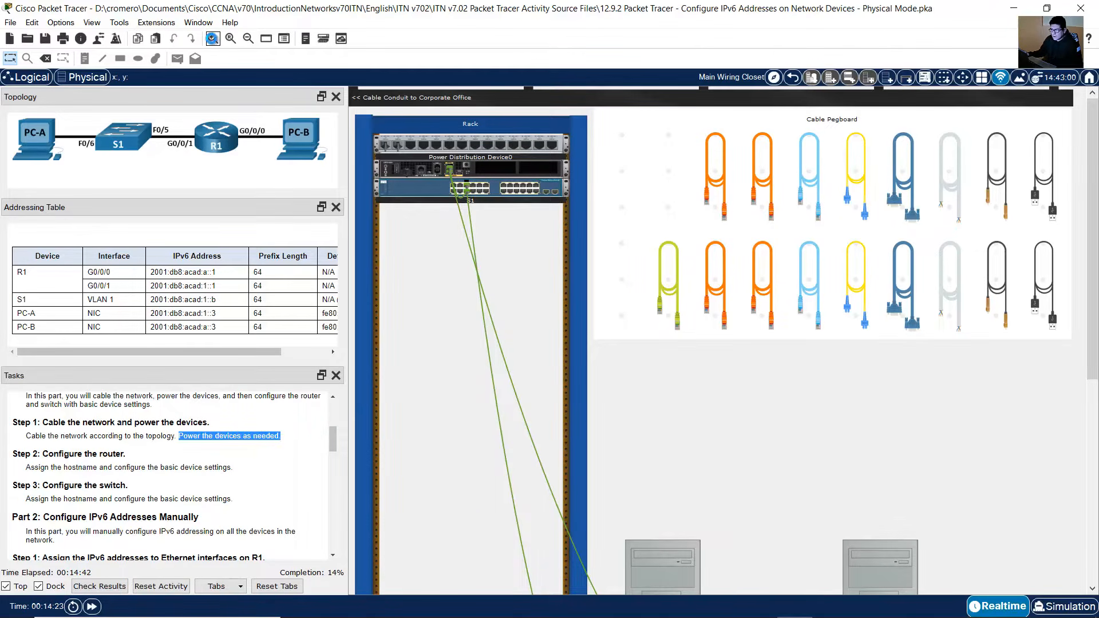
{"action": "left_click", "coordinate": [212, 39]}
{"action": "left_click", "coordinate": [212, 38]}
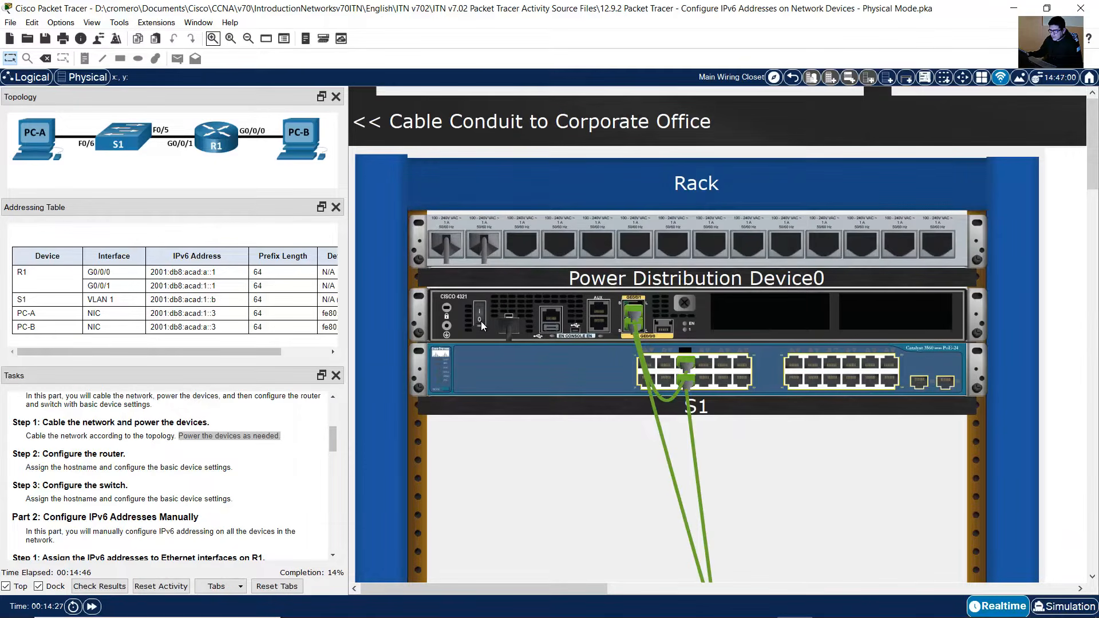
{"action": "mouse_move", "coordinate": [482, 323]}
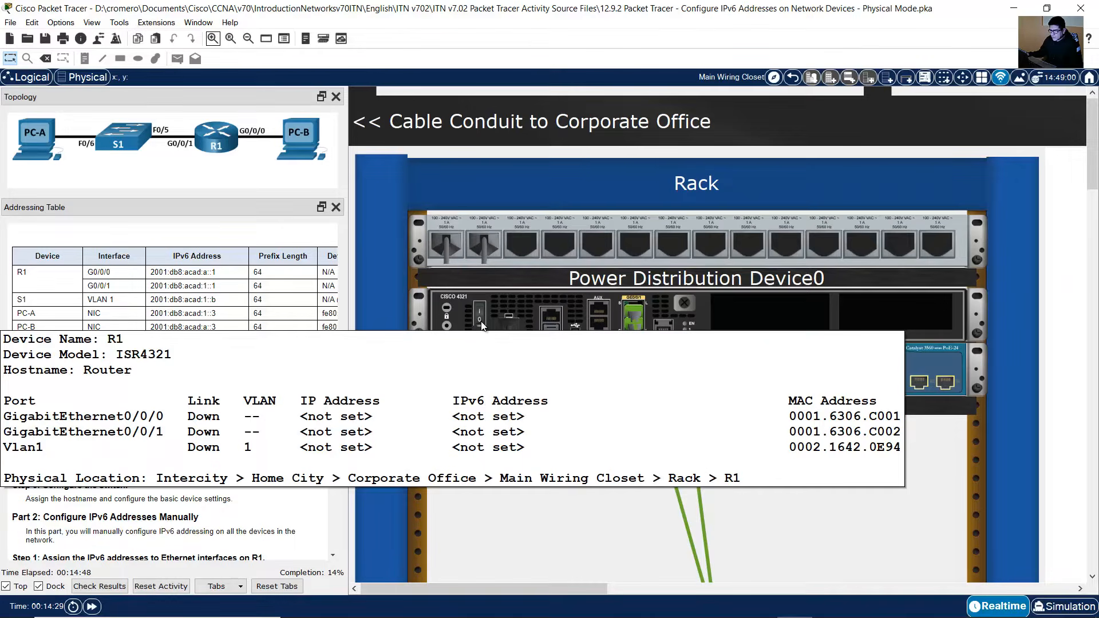
{"action": "left_click", "coordinate": [481, 322]}
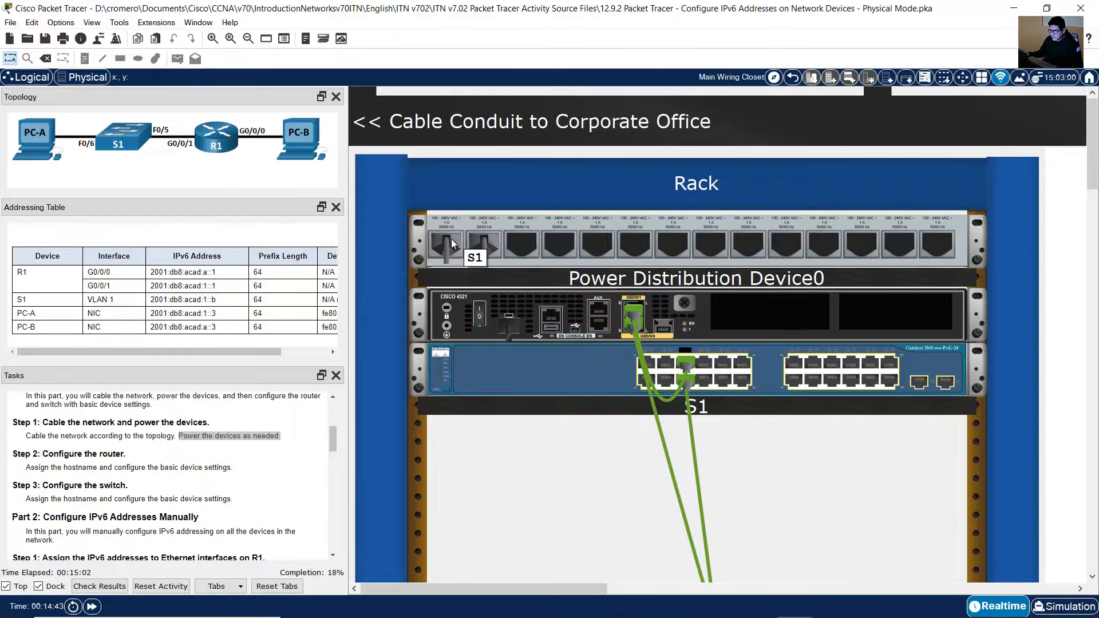
Step: Power on the PC workstations on the table
{"action": "scroll", "coordinate": [993, 365], "scroll_direction": "down", "scroll_amount": 10}
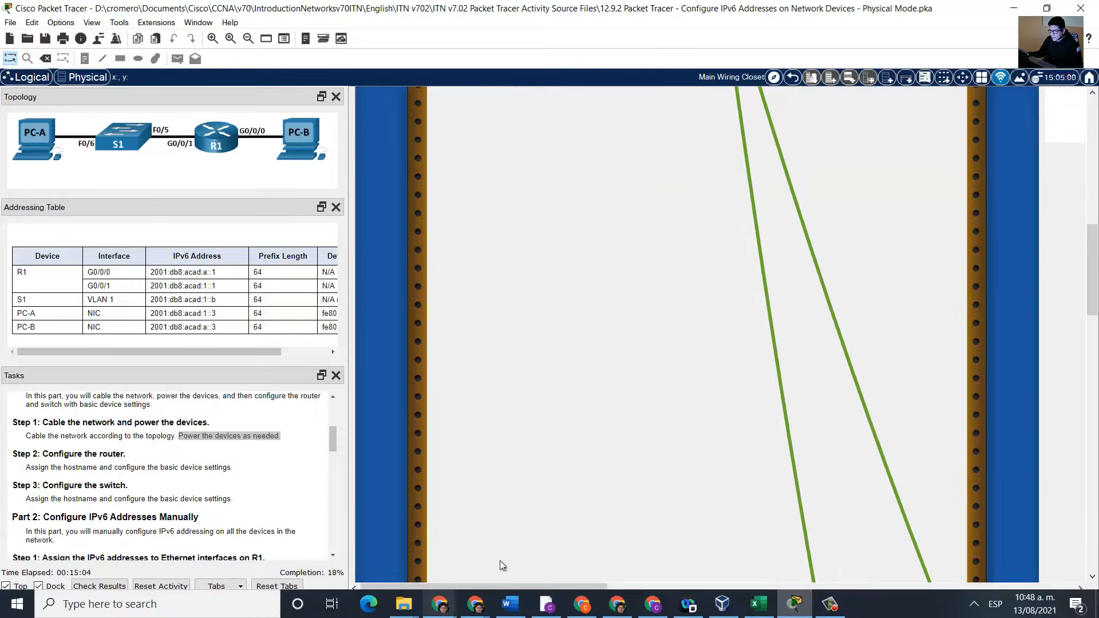
{"action": "scroll", "coordinate": [606, 510], "scroll_direction": "down", "scroll_amount": 10}
{"action": "scroll", "coordinate": [603, 505], "scroll_direction": "down", "scroll_amount": 2}
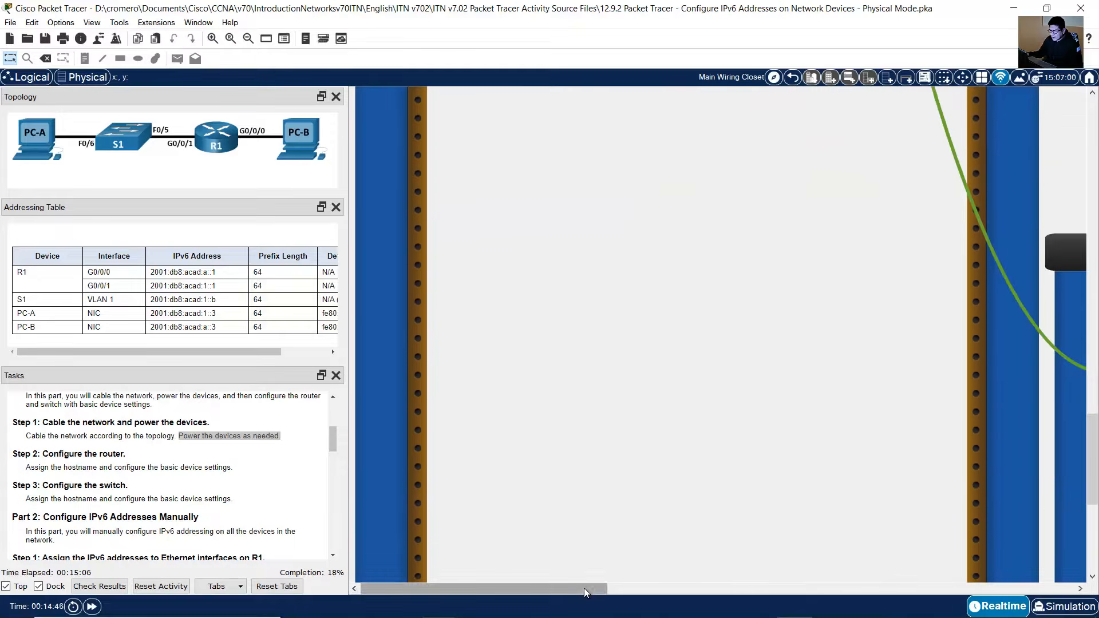
{"action": "left_click_drag", "start_coordinate": [584, 588], "coordinate": [849, 550]}
{"action": "scroll", "coordinate": [795, 462], "scroll_direction": "up", "scroll_amount": 5}
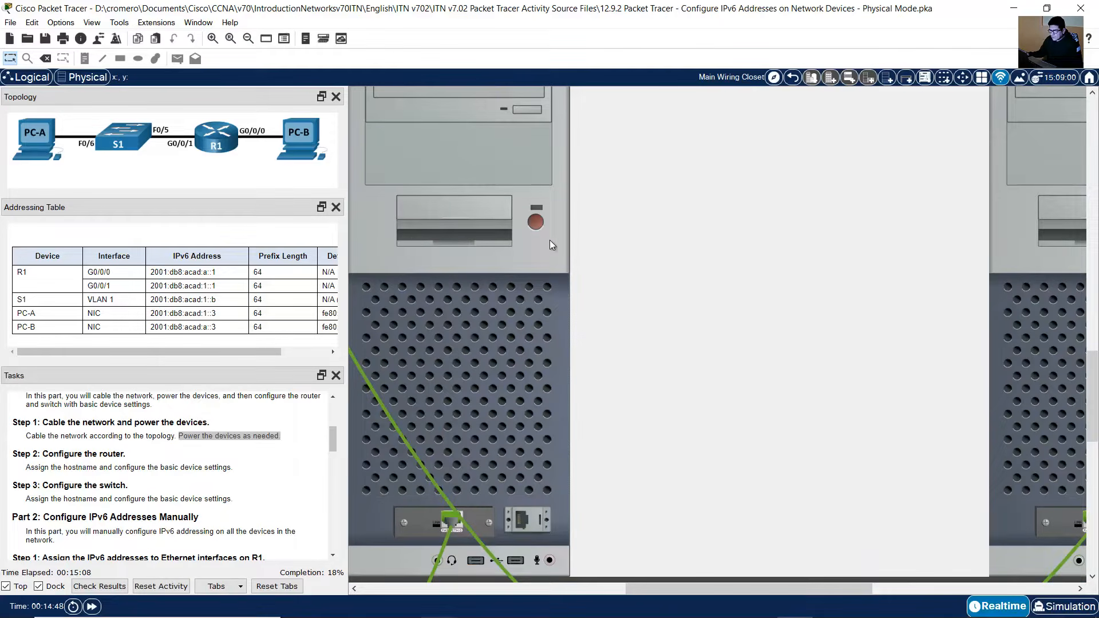
{"action": "left_click_drag", "start_coordinate": [597, 585], "coordinate": [729, 578]}
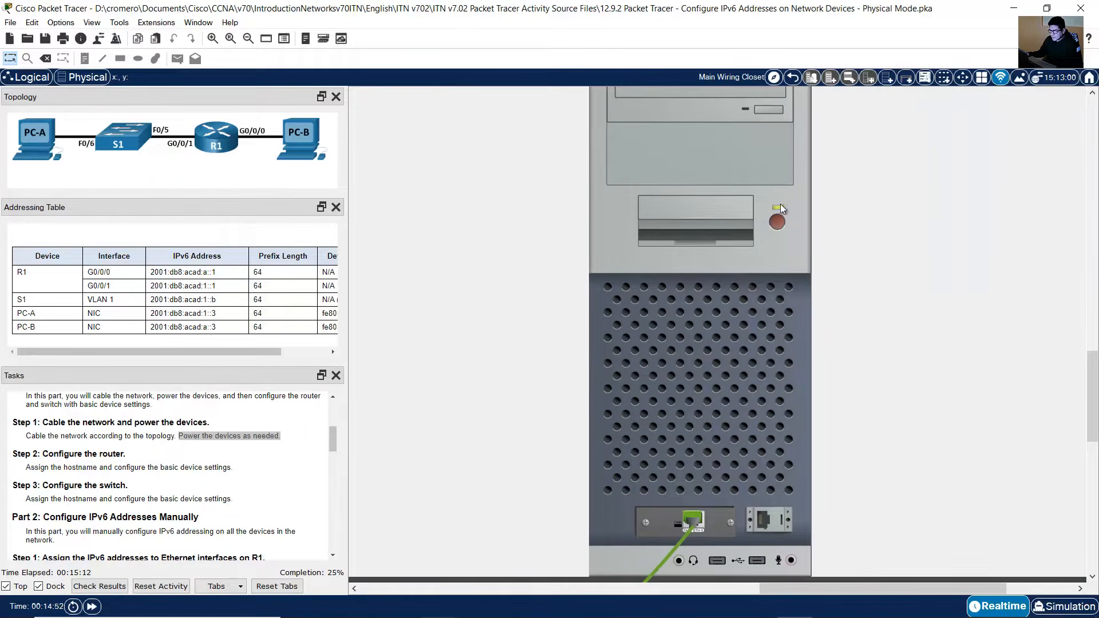
{"action": "left_click_drag", "start_coordinate": [818, 584], "coordinate": [734, 570]}
{"action": "scroll", "coordinate": [65, 419], "scroll_direction": "down", "scroll_amount": 1}
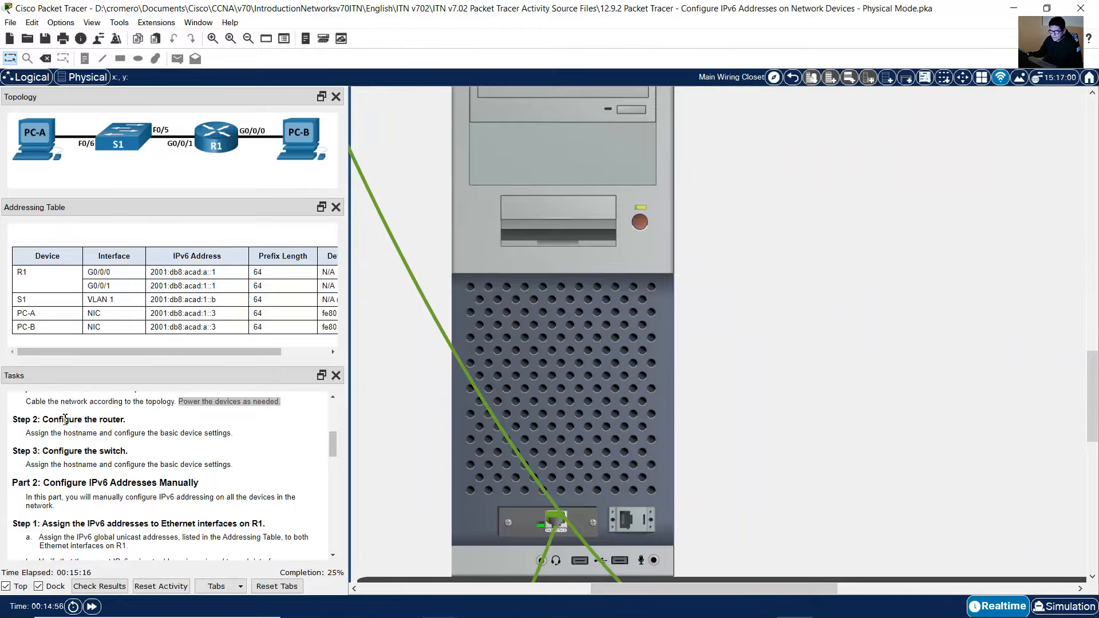
Step: Connect a console cable from the pegboard between R1's Console port and PC-A's RS 232 port
{"action": "left_click_drag", "start_coordinate": [44, 420], "coordinate": [166, 419]}
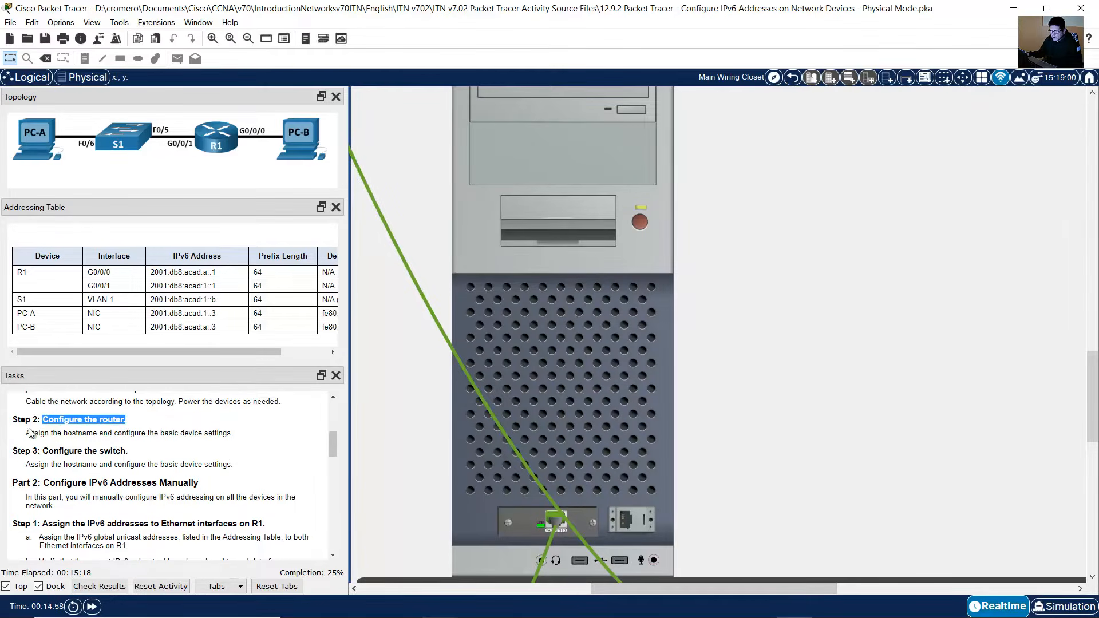
{"action": "left_click_drag", "start_coordinate": [29, 439], "coordinate": [237, 438]}
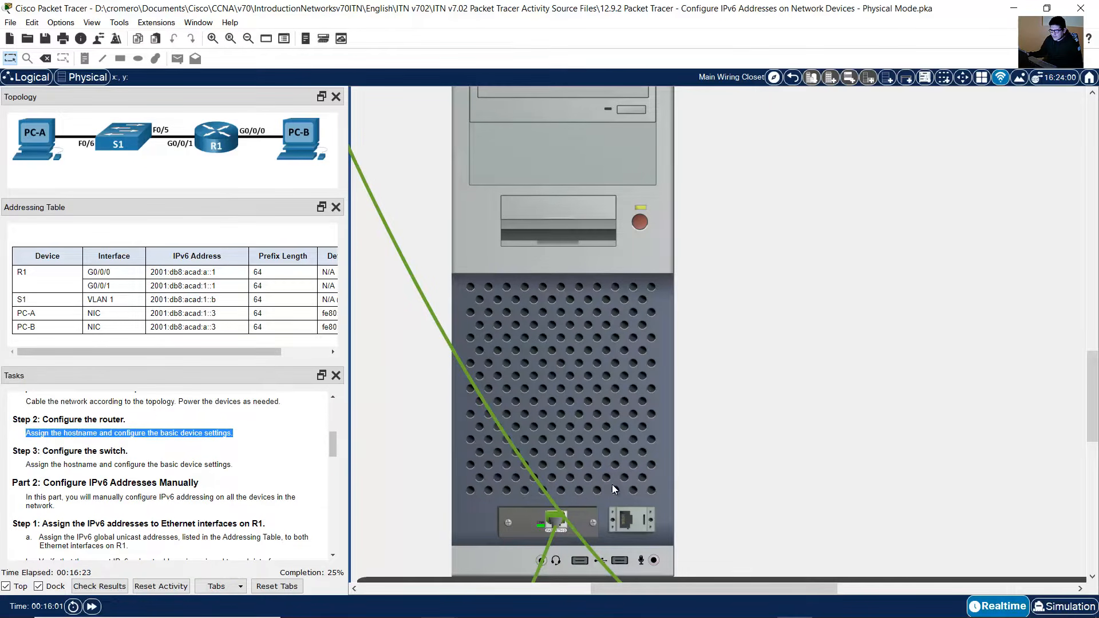
{"action": "scroll", "coordinate": [689, 405], "scroll_direction": "up", "scroll_amount": 3}
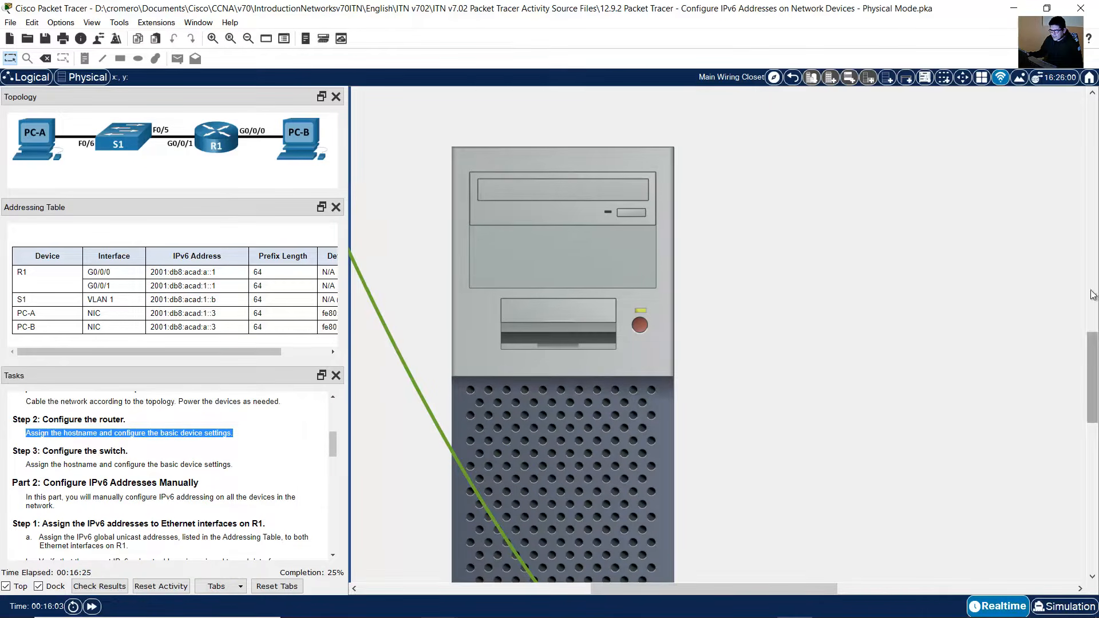
{"action": "left_click_drag", "start_coordinate": [1093, 349], "coordinate": [1082, 99]}
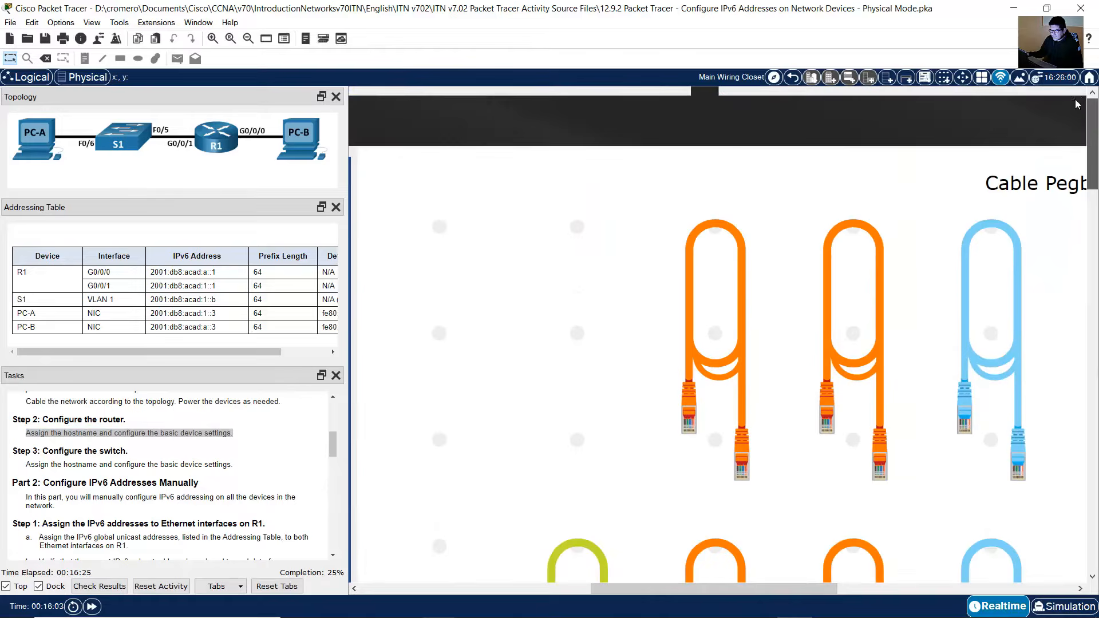
{"action": "left_click", "coordinate": [999, 276]}
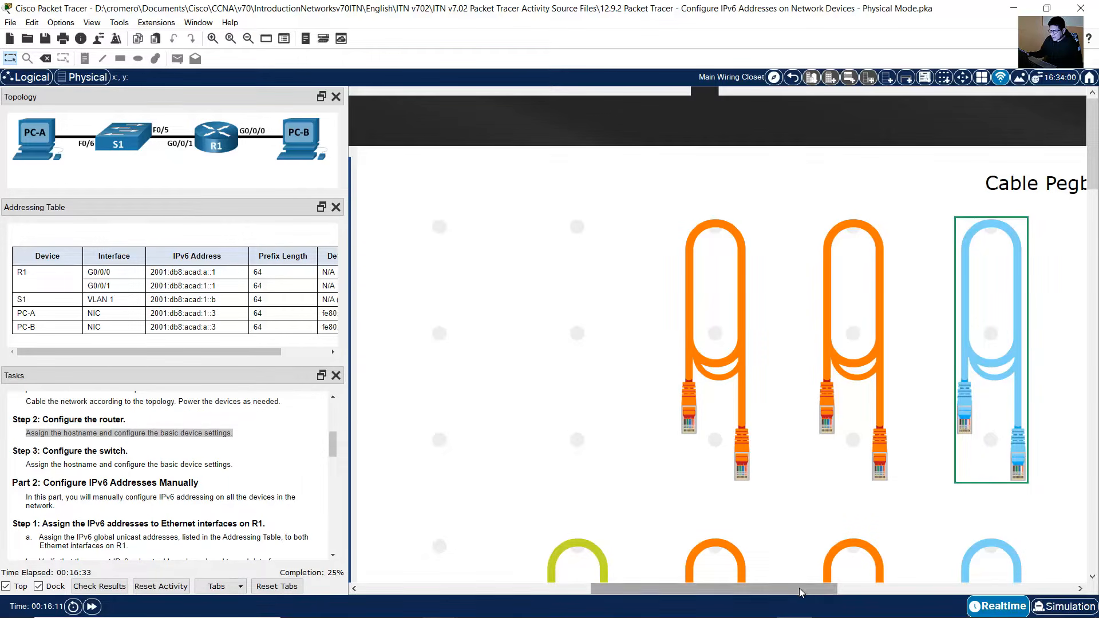
{"action": "scroll", "coordinate": [802, 590], "scroll_direction": "left", "scroll_amount": 5}
{"action": "scroll", "coordinate": [776, 483], "scroll_direction": "down", "scroll_amount": 1}
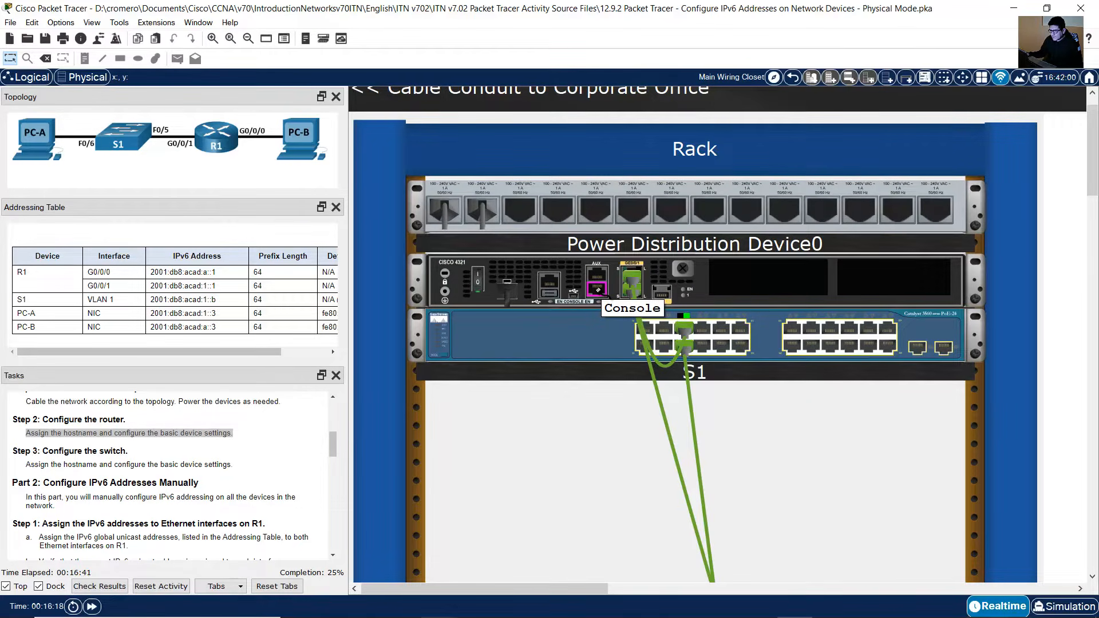
{"action": "left_click", "coordinate": [598, 288]}
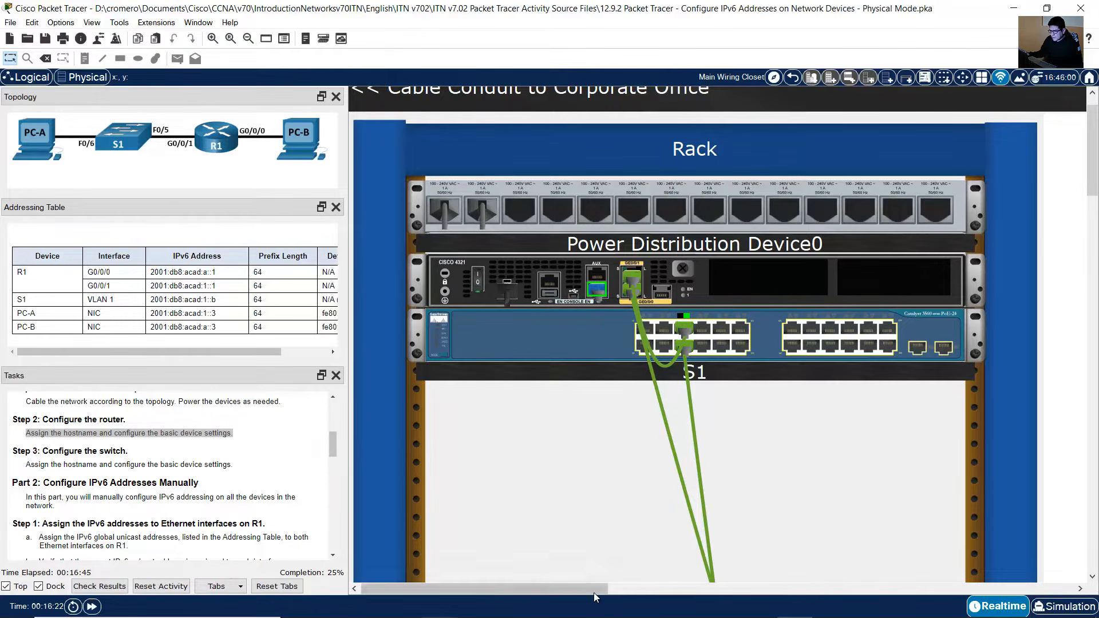
{"action": "left_click_drag", "start_coordinate": [601, 589], "coordinate": [825, 558]}
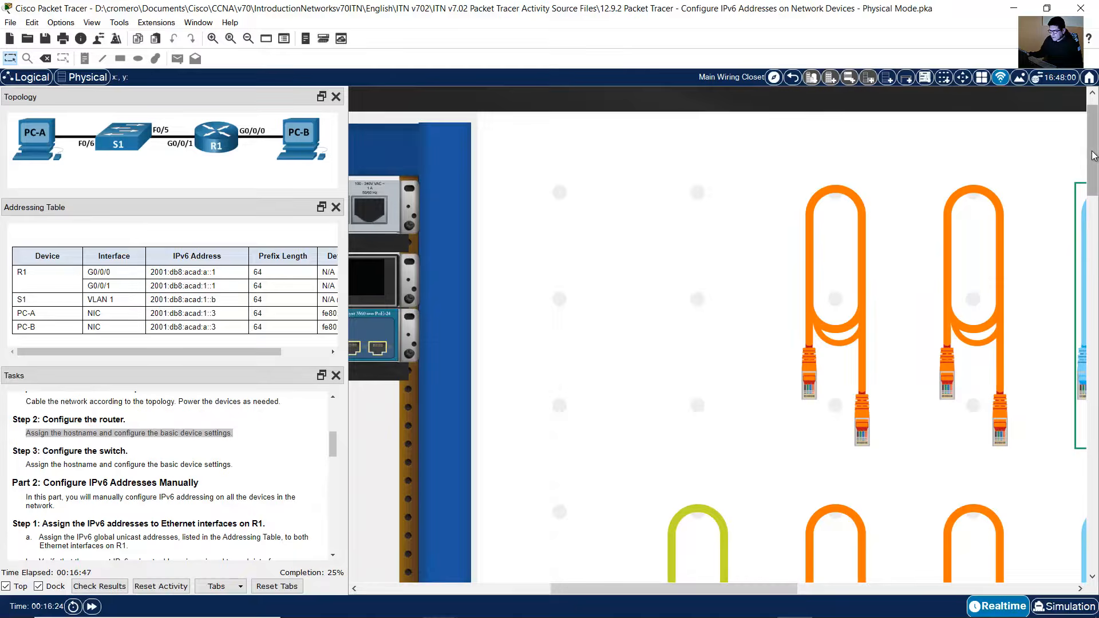
{"action": "left_click_drag", "start_coordinate": [1092, 154], "coordinate": [1085, 413]}
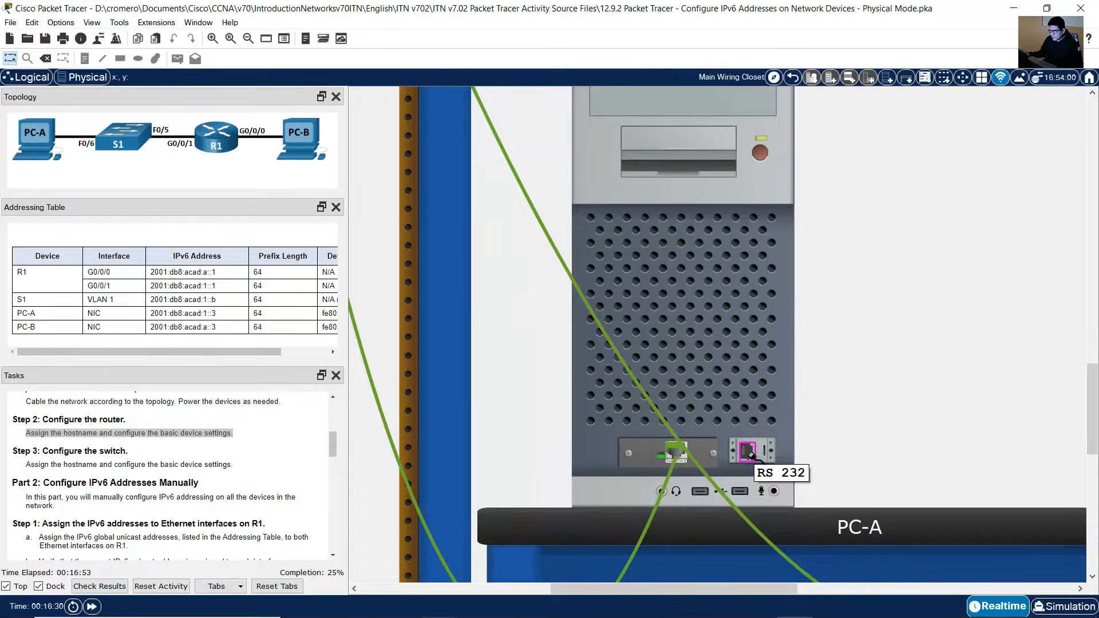
{"action": "left_click", "coordinate": [749, 452]}
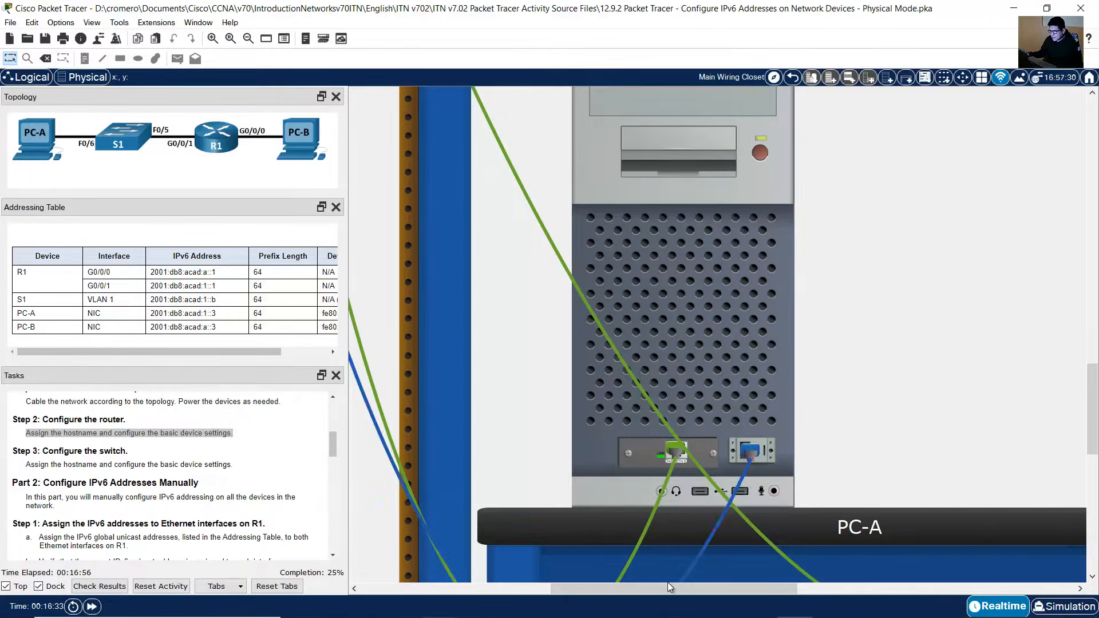
Step: Open PC-A's Desktop Terminal with the default settings to reach R1's console
{"action": "left_click_drag", "start_coordinate": [664, 590], "coordinate": [559, 591]}
{"action": "scroll", "coordinate": [646, 332], "scroll_direction": "up", "scroll_amount": 10}
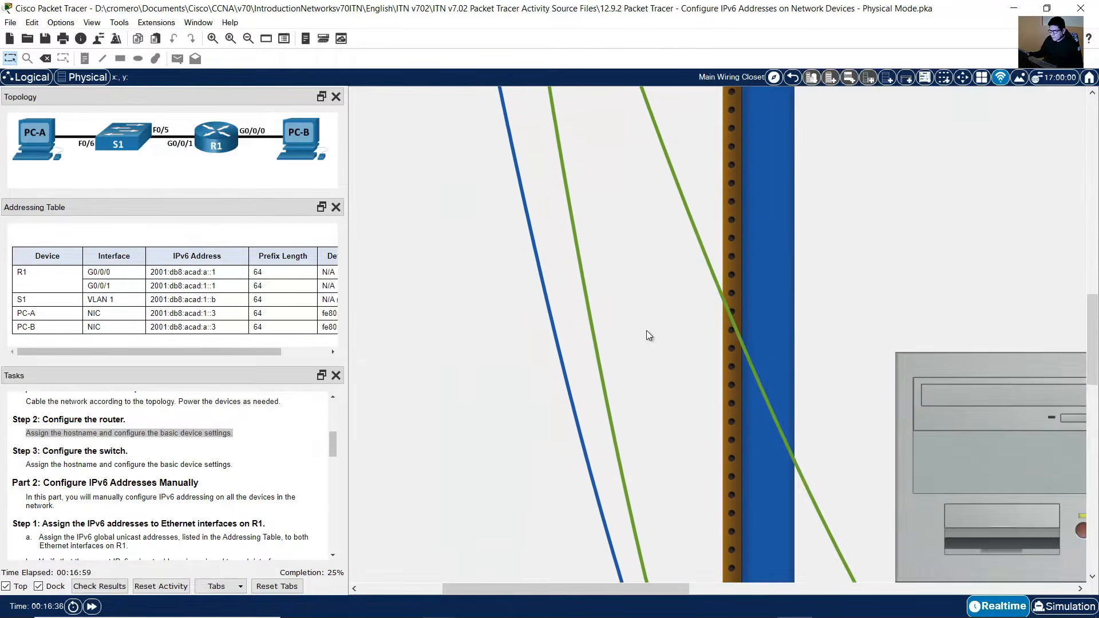
{"action": "scroll", "coordinate": [641, 334], "scroll_direction": "up", "scroll_amount": 5}
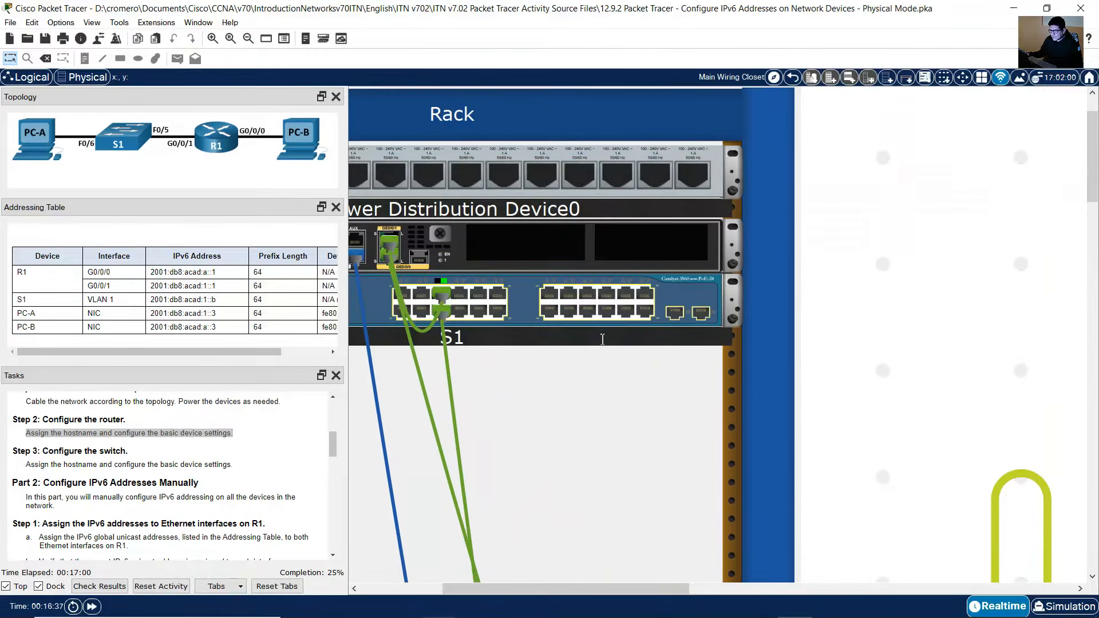
{"action": "left_click_drag", "start_coordinate": [513, 589], "coordinate": [438, 588]}
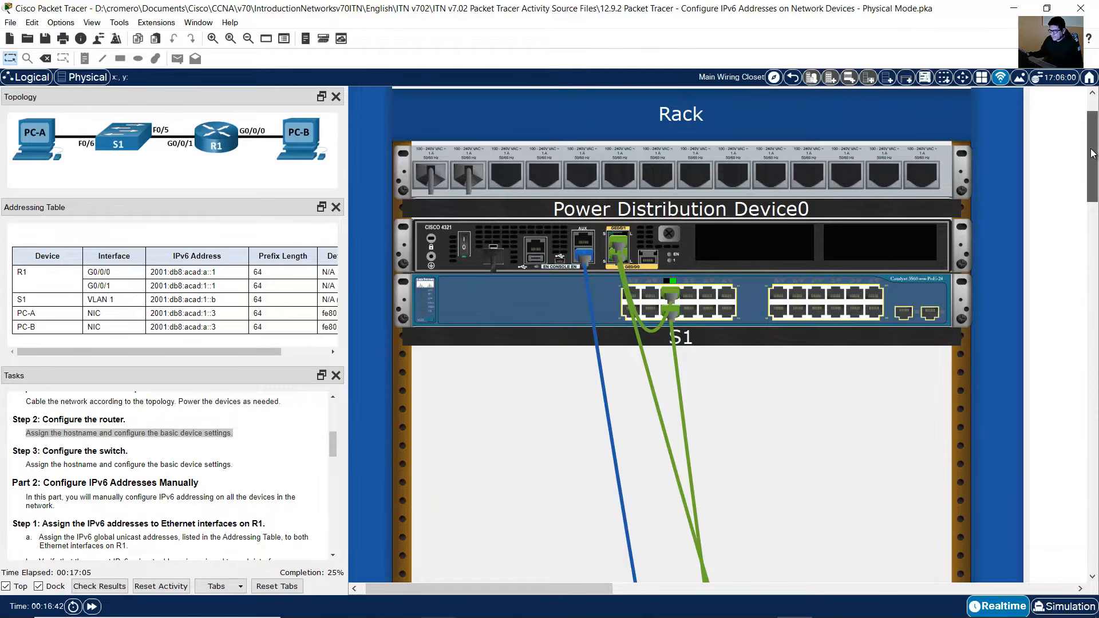
{"action": "left_click_drag", "start_coordinate": [1092, 154], "coordinate": [1092, 399]}
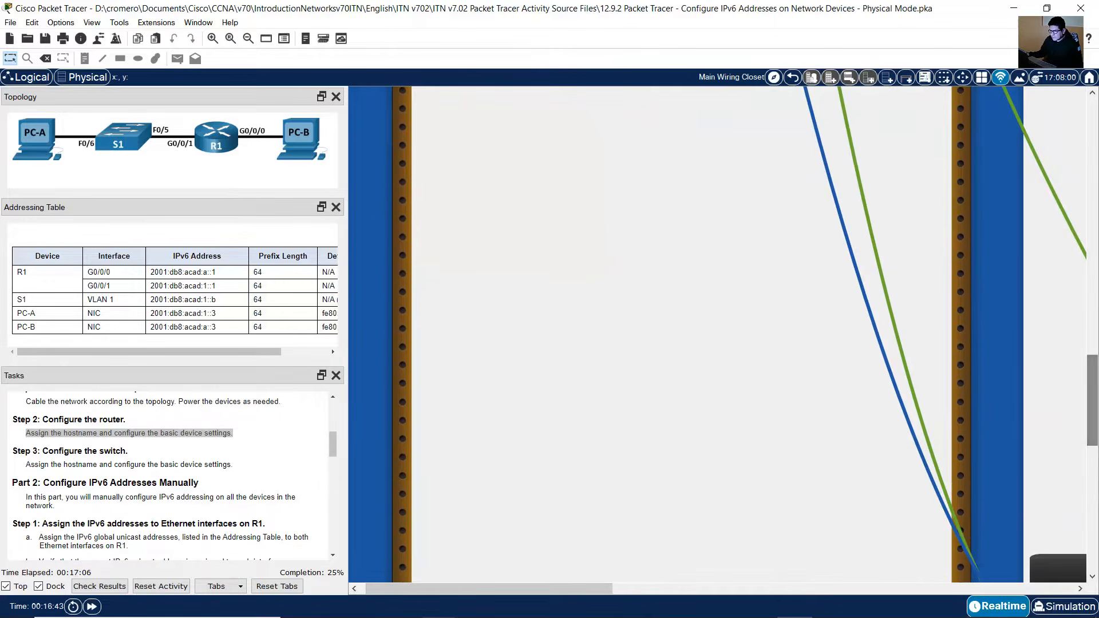
{"action": "left_click_drag", "start_coordinate": [601, 588], "coordinate": [802, 587]}
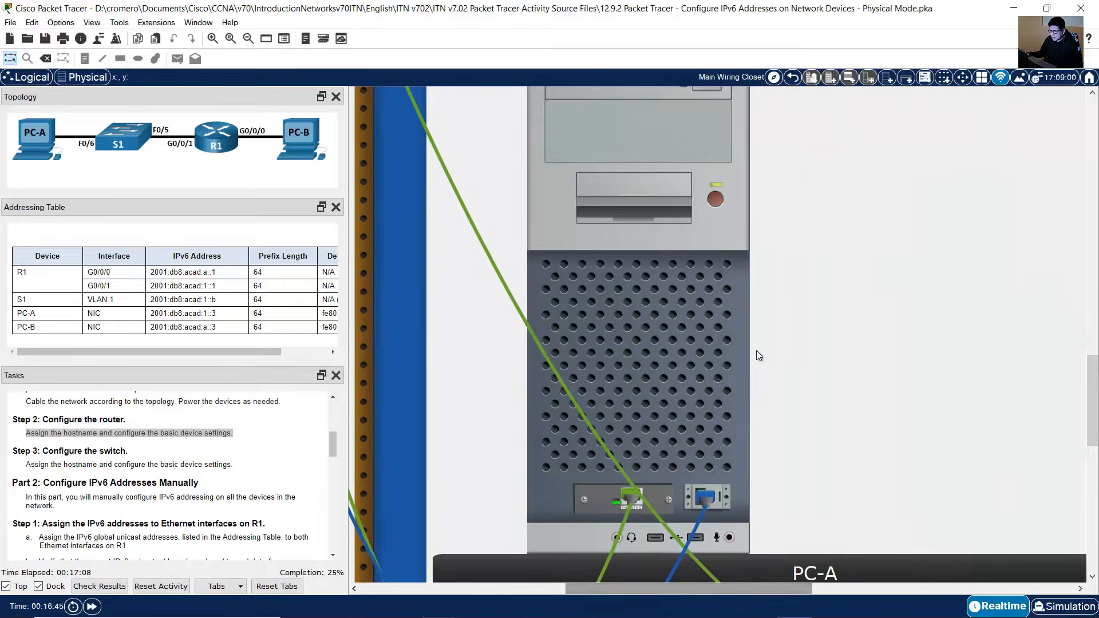
{"action": "left_click", "coordinate": [699, 342]}
{"action": "left_click", "coordinate": [455, 137]}
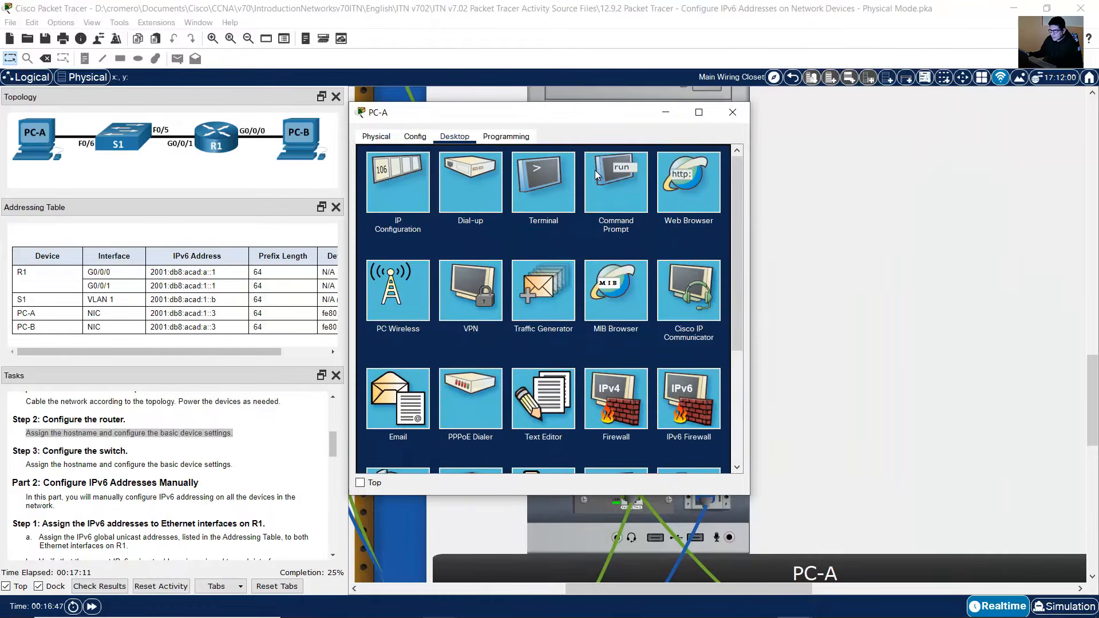
{"action": "left_click", "coordinate": [561, 178]}
{"action": "left_click", "coordinate": [703, 270]}
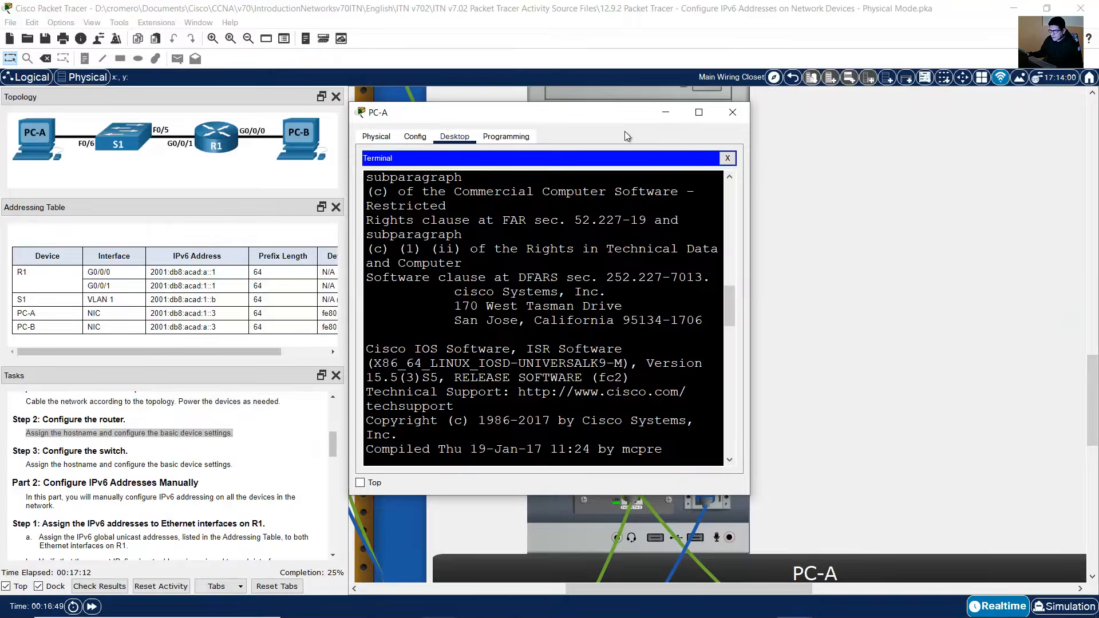
{"action": "left_click_drag", "start_coordinate": [616, 115], "coordinate": [953, 205]}
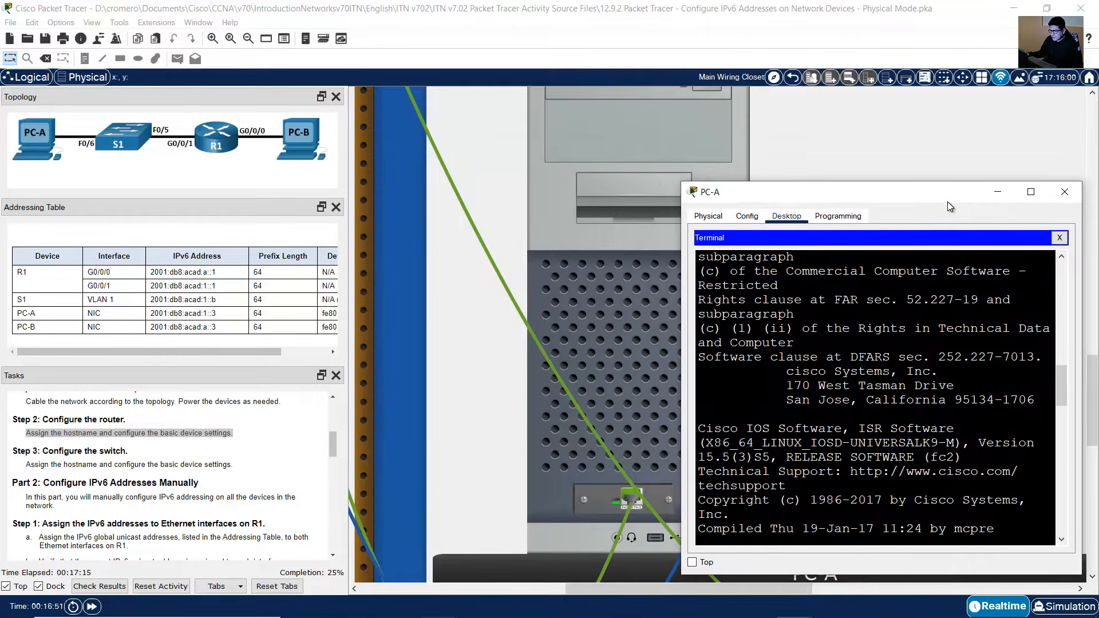
{"action": "left_click_drag", "start_coordinate": [689, 183], "coordinate": [467, 116]}
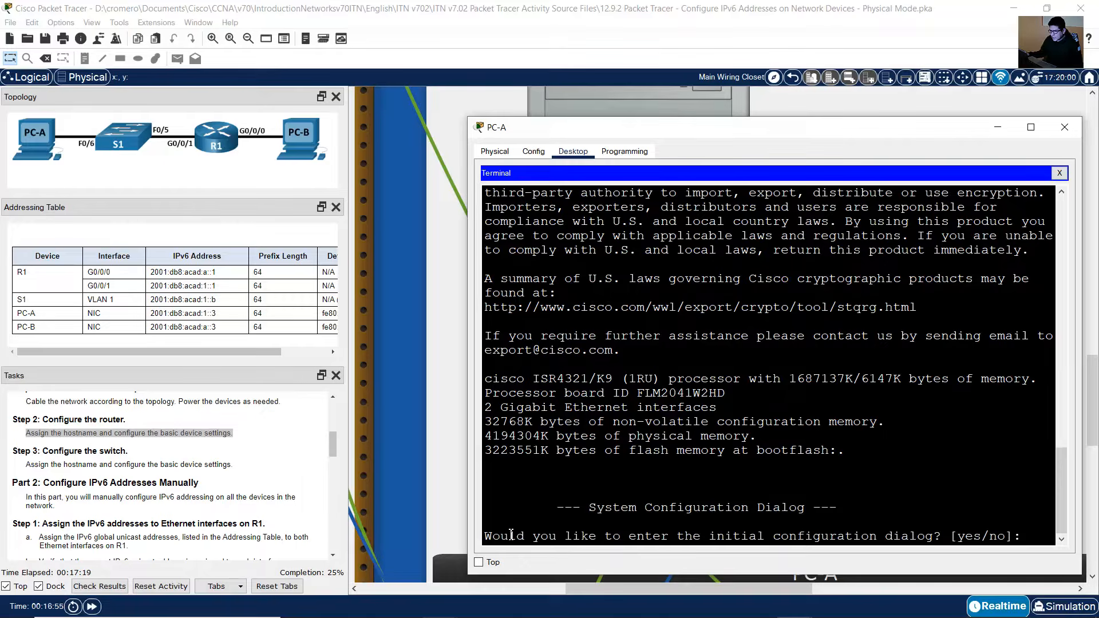
Step: Decline R1's initial configuration dialog by answering no
{"action": "left_click_drag", "start_coordinate": [511, 535], "coordinate": [1014, 531]}
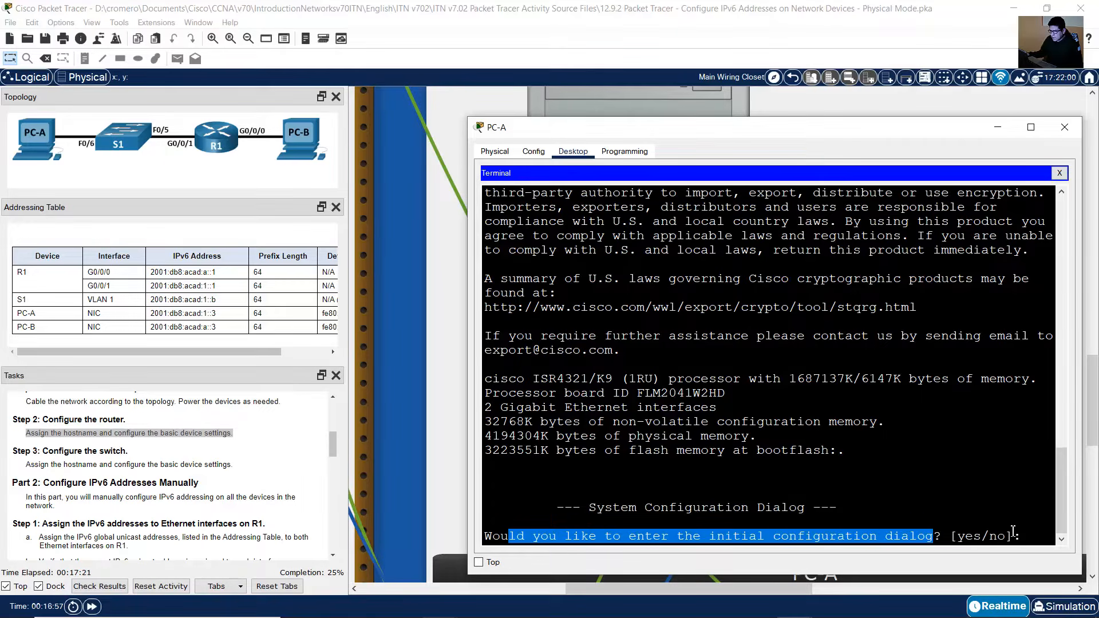
{"action": "left_click", "coordinate": [1025, 522]}
{"action": "type", "text": "no"}
{"action": "key", "text": "Return"}
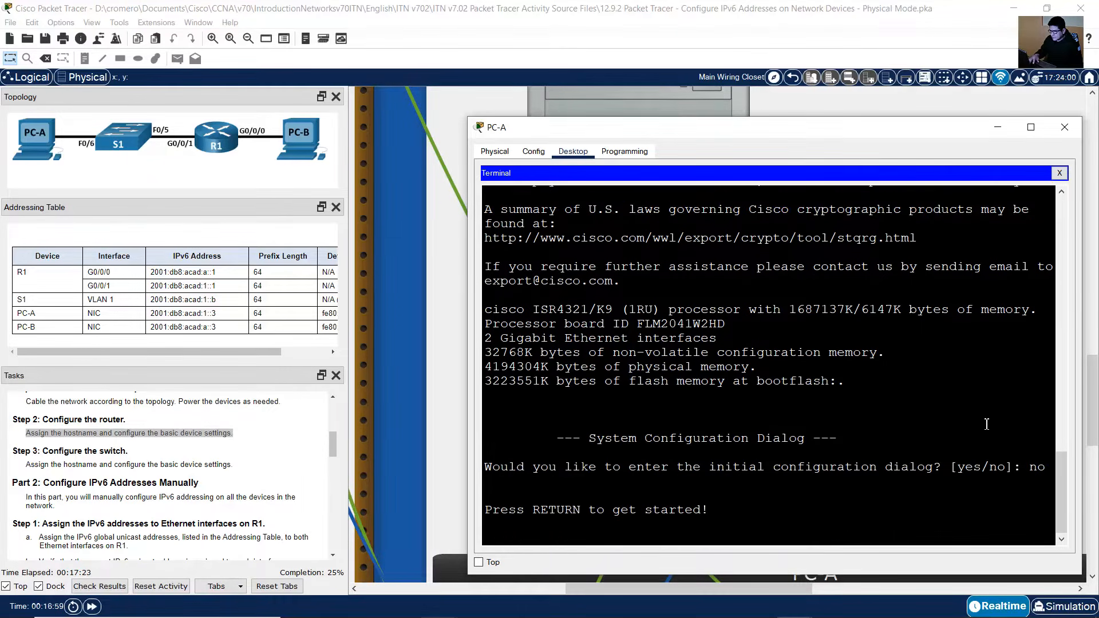
Step: Start the R1 console session and enter privileged EXEC mode with enable
{"action": "key", "text": "Return"}
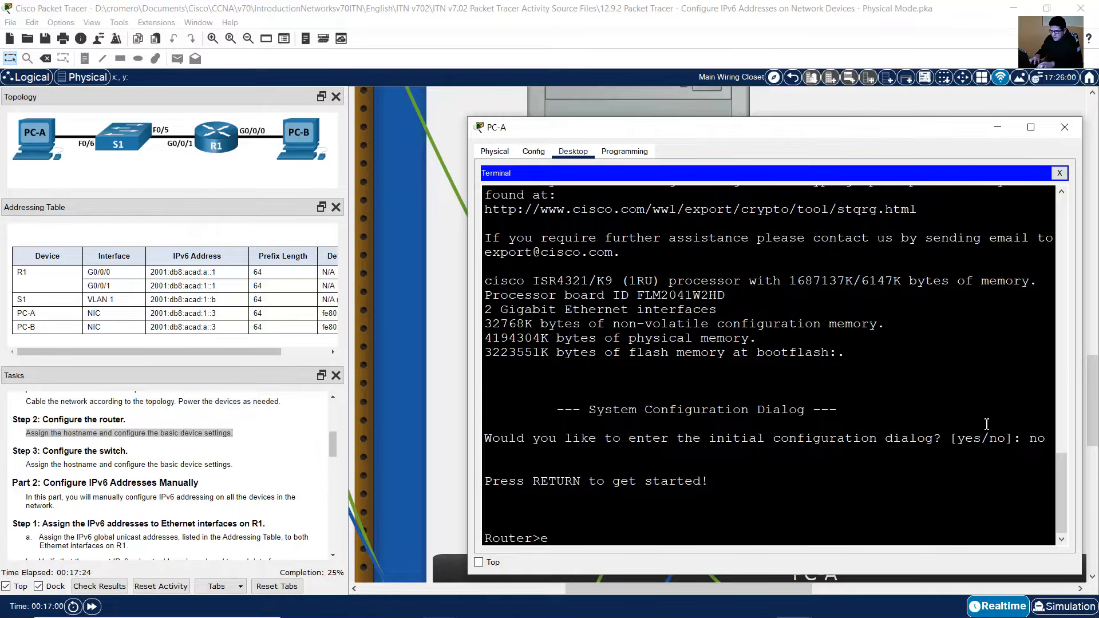
{"action": "type", "text": "enable"}
{"action": "key", "text": "Return"}
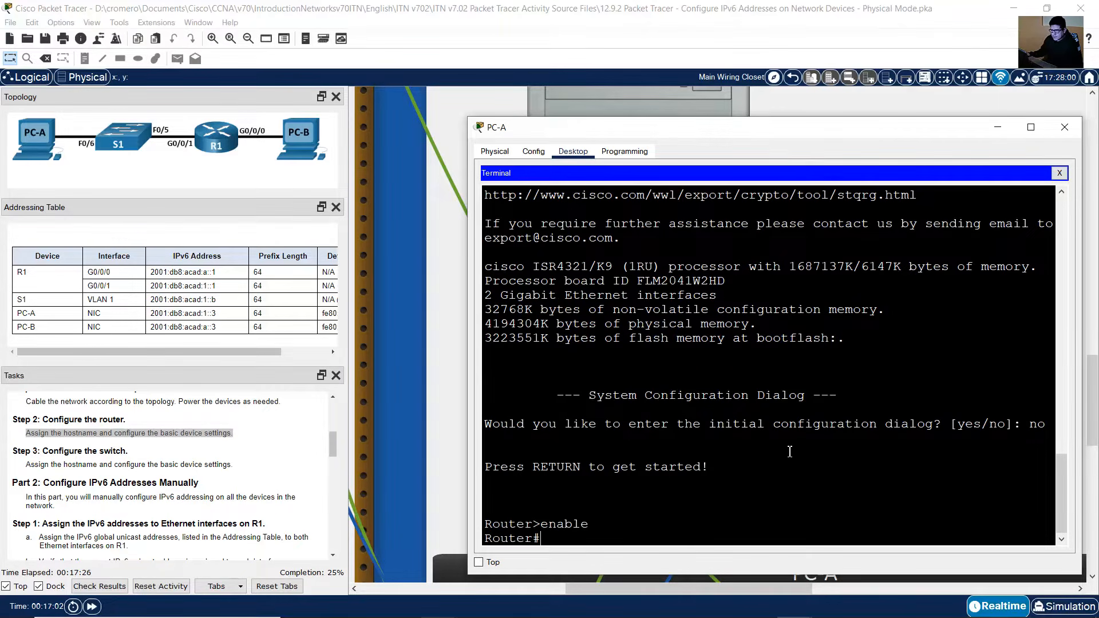
Step: Enter global configuration mode with conf term and set the router's hostname to R1
{"action": "left_click", "coordinate": [127, 444]}
{"action": "left_click_drag", "start_coordinate": [57, 433], "coordinate": [101, 433]}
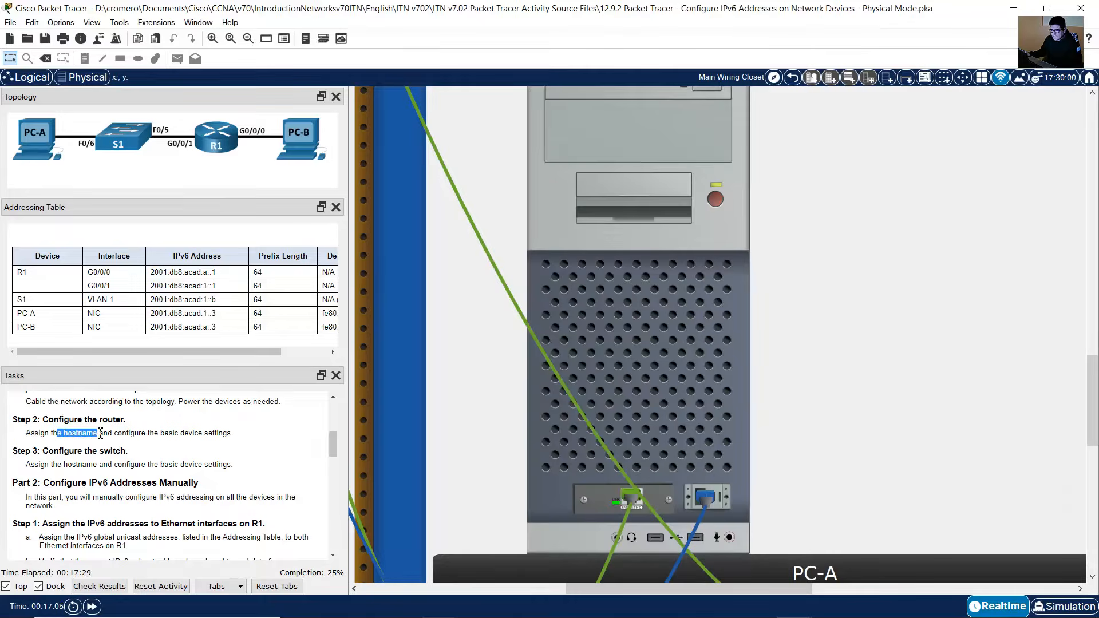
{"action": "left_click", "coordinate": [712, 355]}
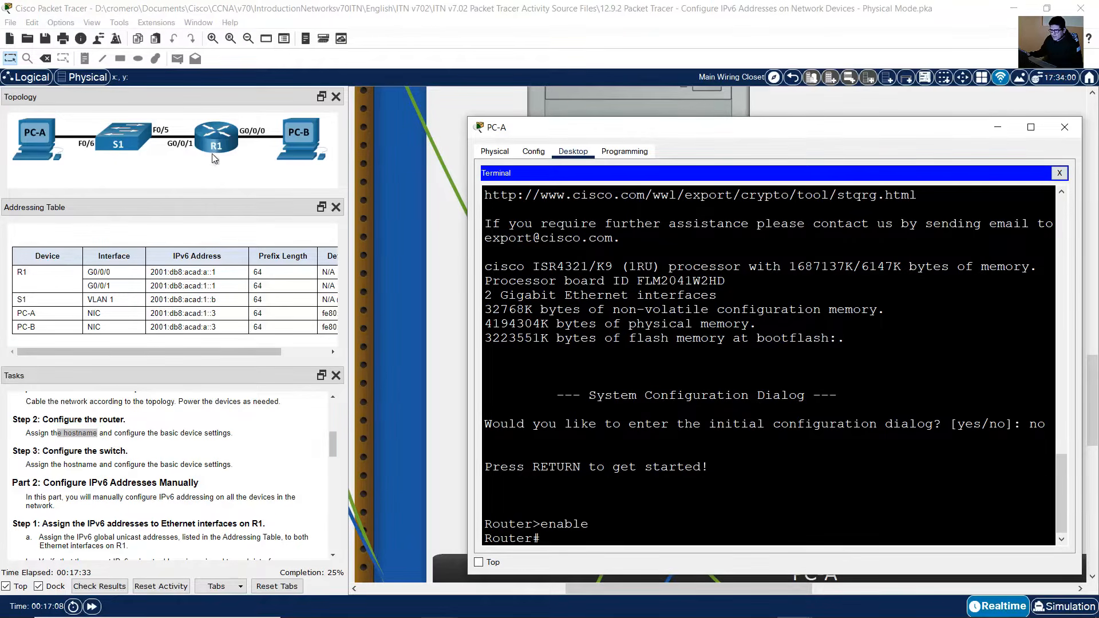
{"action": "left_click", "coordinate": [20, 274]}
{"action": "left_click_drag", "start_coordinate": [19, 273], "coordinate": [29, 279]}
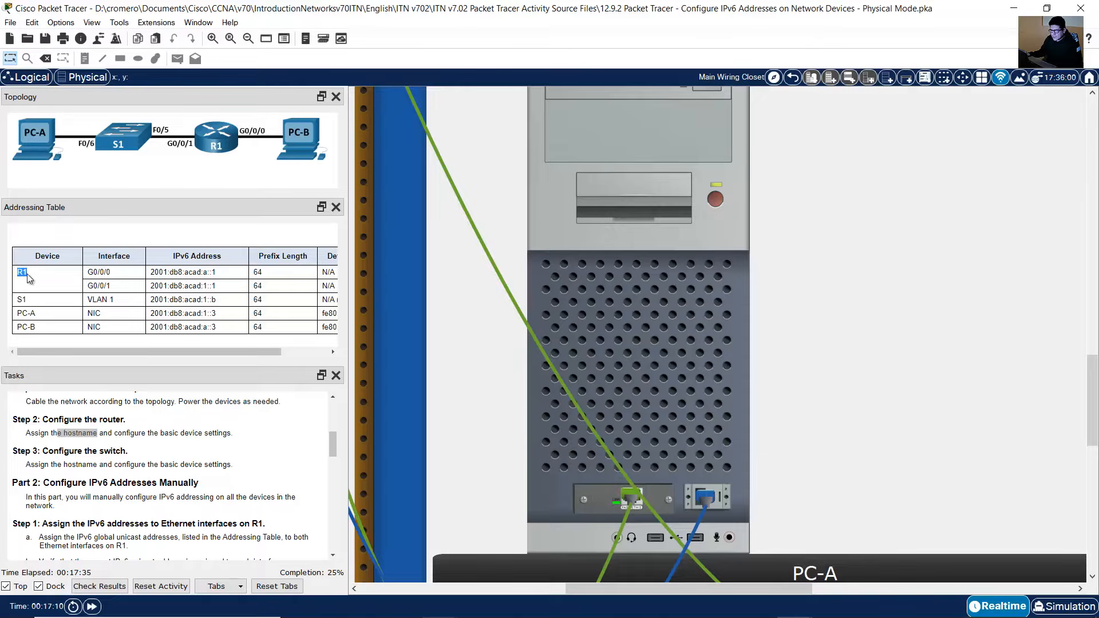
{"action": "left_click", "coordinate": [27, 285]}
{"action": "left_click", "coordinate": [633, 360]}
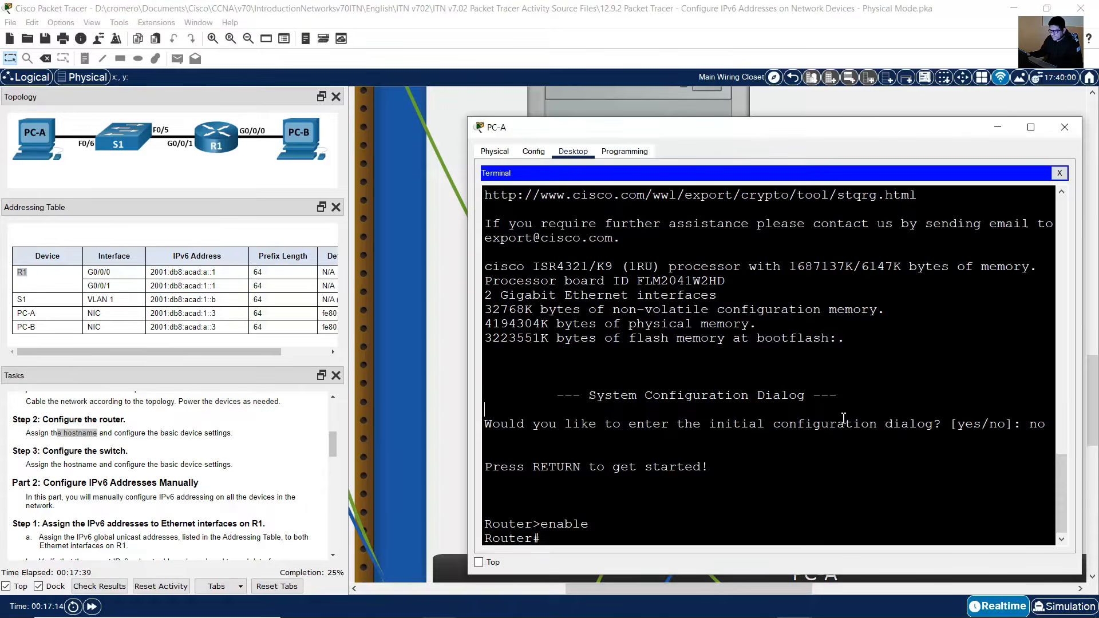
{"action": "type", "text": "conf term"}
{"action": "key", "text": "Return"}
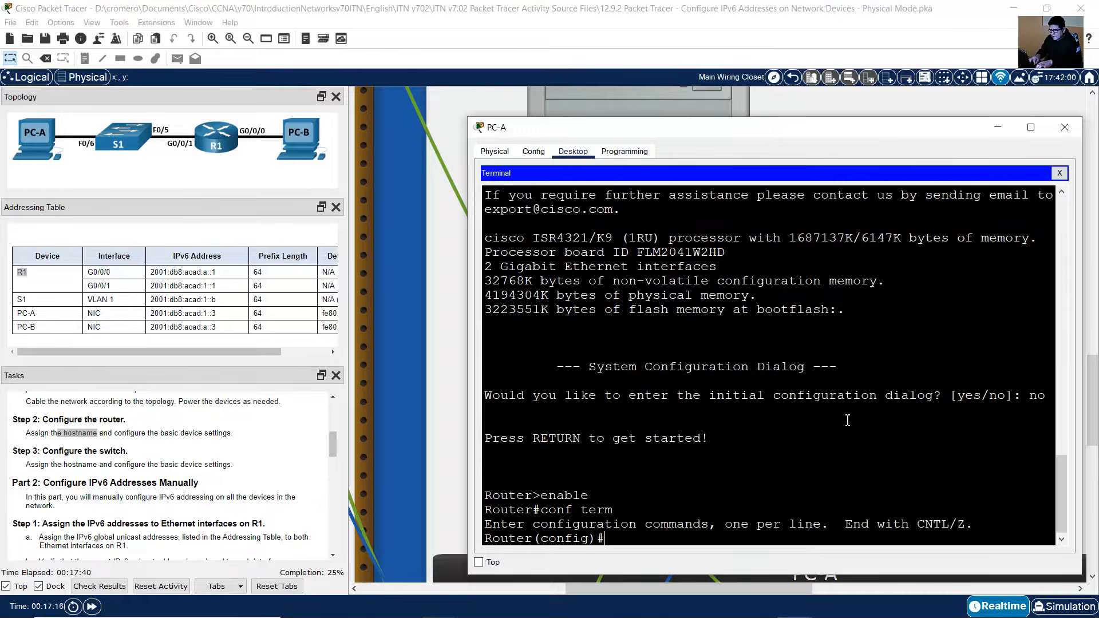
{"action": "type", "text": "hso"}
{"action": "type", "text": "ostname R1"}
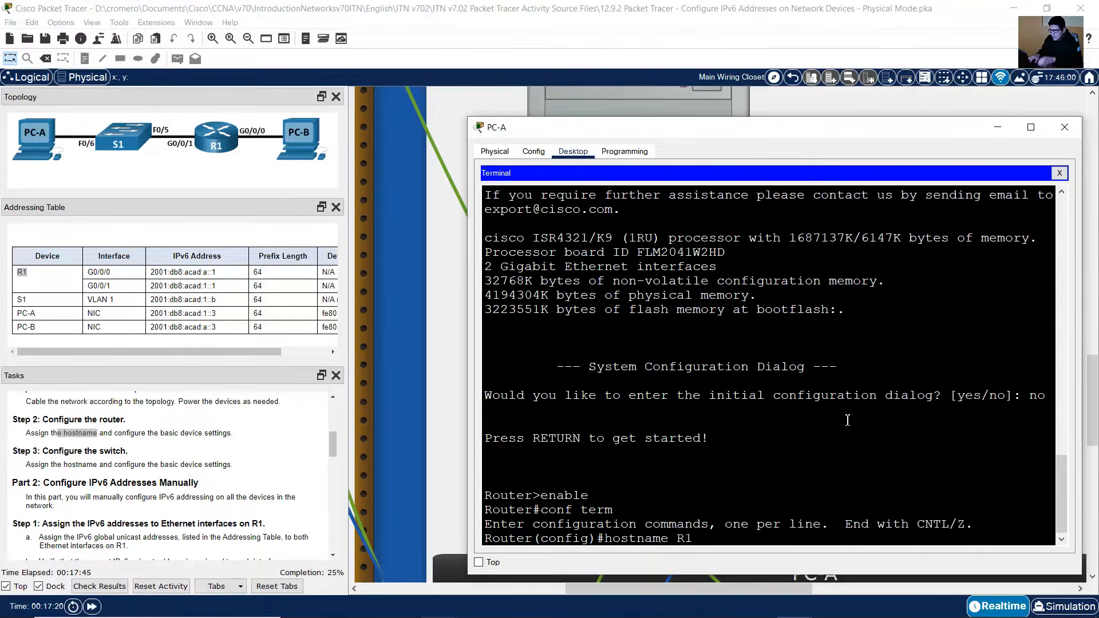
{"action": "key", "text": "Return"}
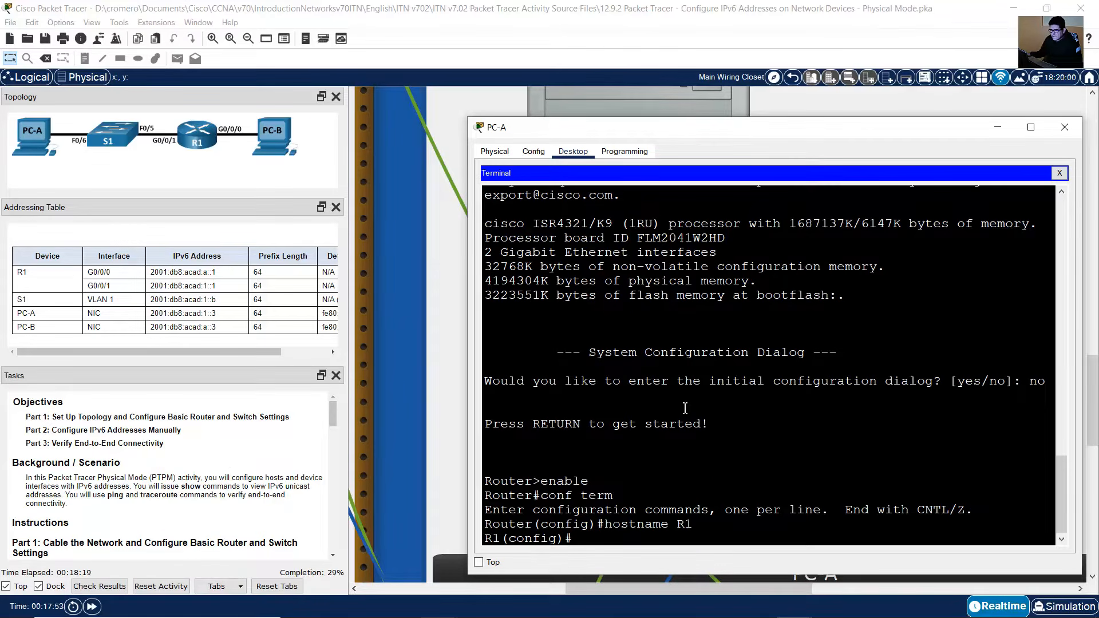
Step: Review the task instructions for configuring the switch
{"action": "left_click_drag", "start_coordinate": [605, 525], "coordinate": [483, 517]}
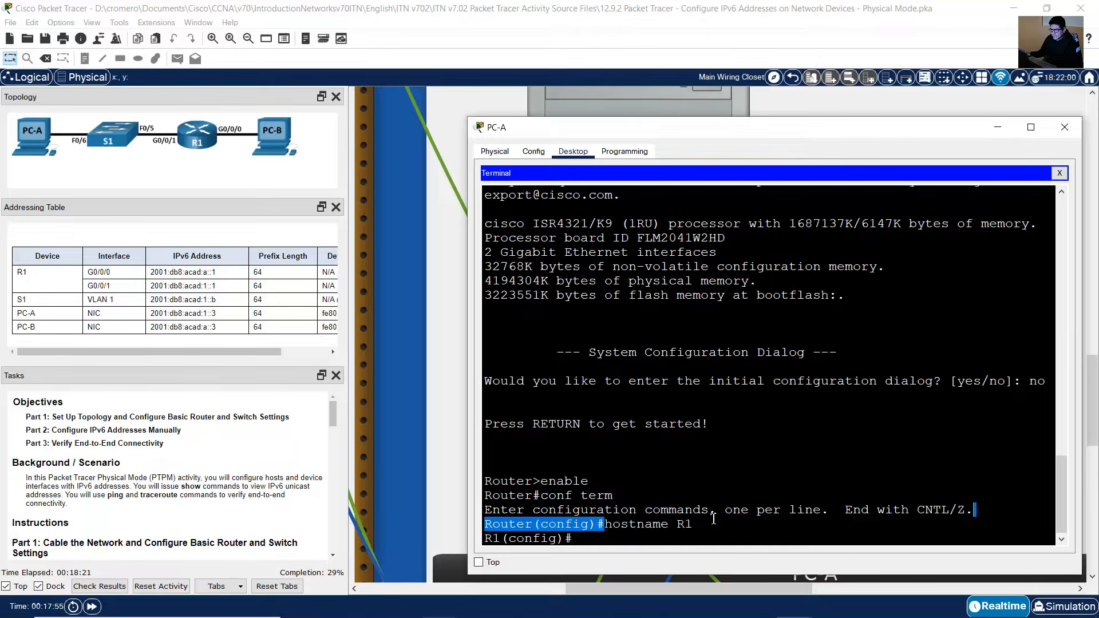
{"action": "left_click", "coordinate": [240, 502]}
{"action": "scroll", "coordinate": [237, 494], "scroll_direction": "down", "scroll_amount": 5}
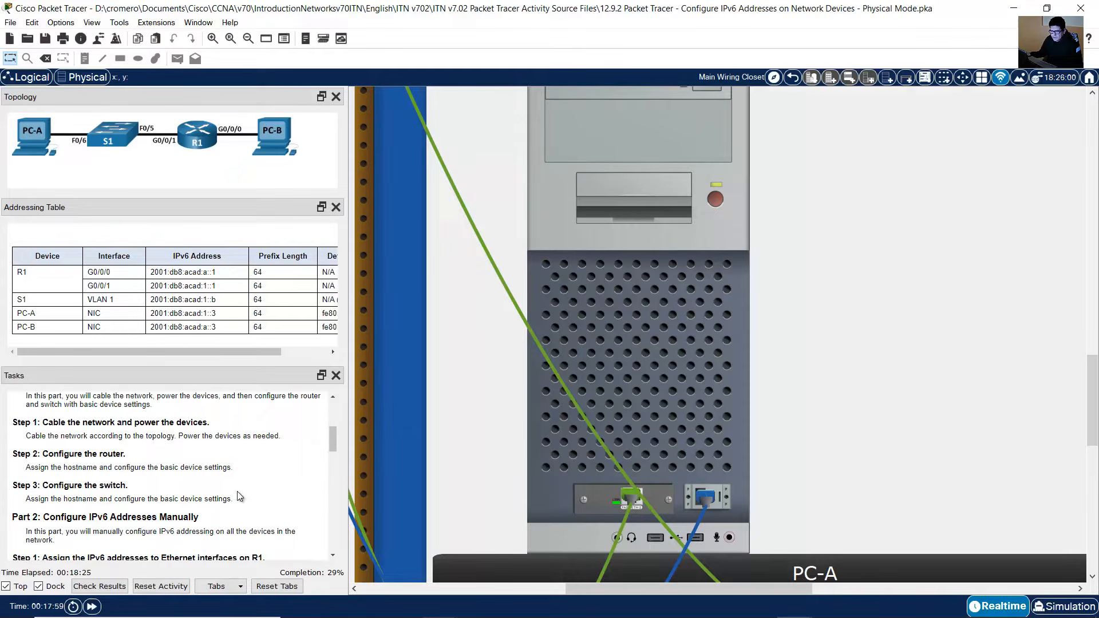
{"action": "left_click", "coordinate": [603, 362]}
{"action": "left_click", "coordinate": [646, 531]}
{"action": "left_click", "coordinate": [811, 527], "text": "shift"}
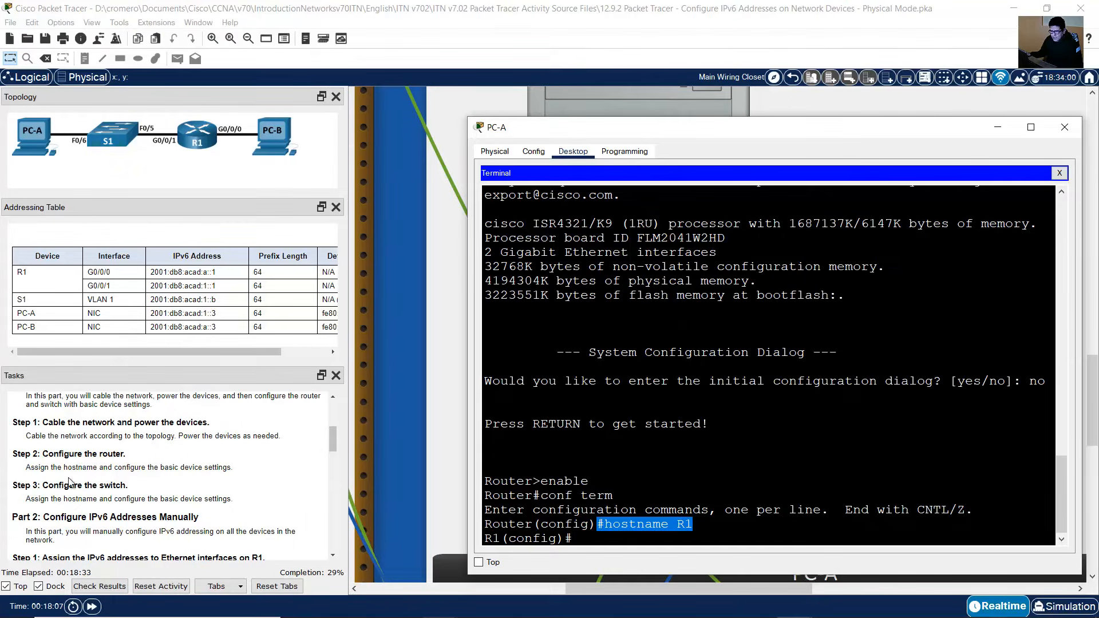
{"action": "left_click_drag", "start_coordinate": [50, 485], "coordinate": [127, 486]}
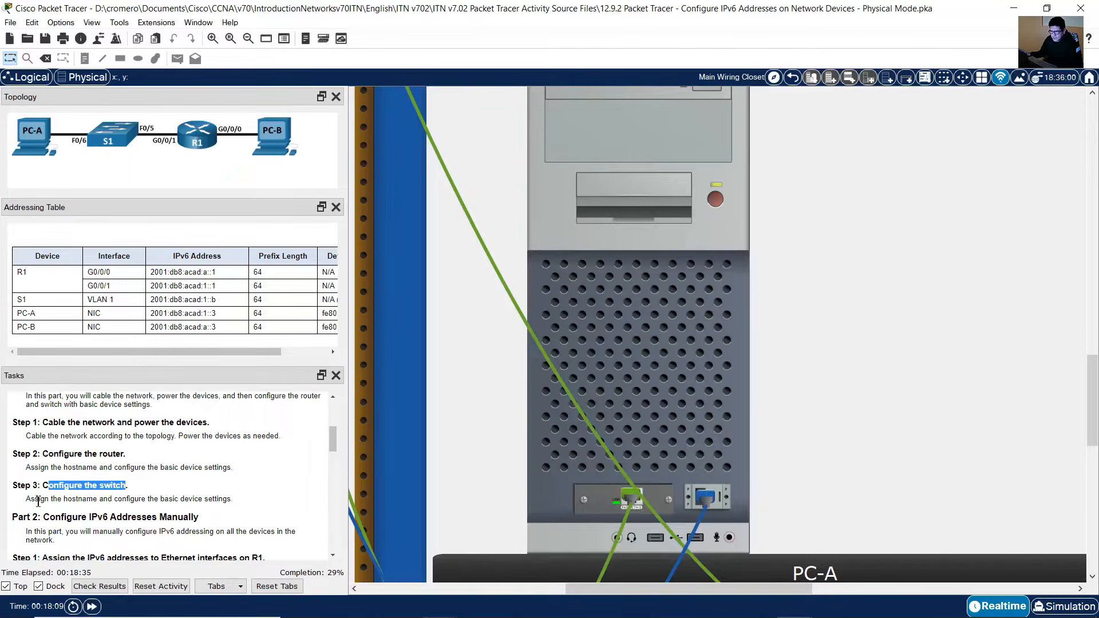
{"action": "left_click_drag", "start_coordinate": [38, 500], "coordinate": [115, 500]}
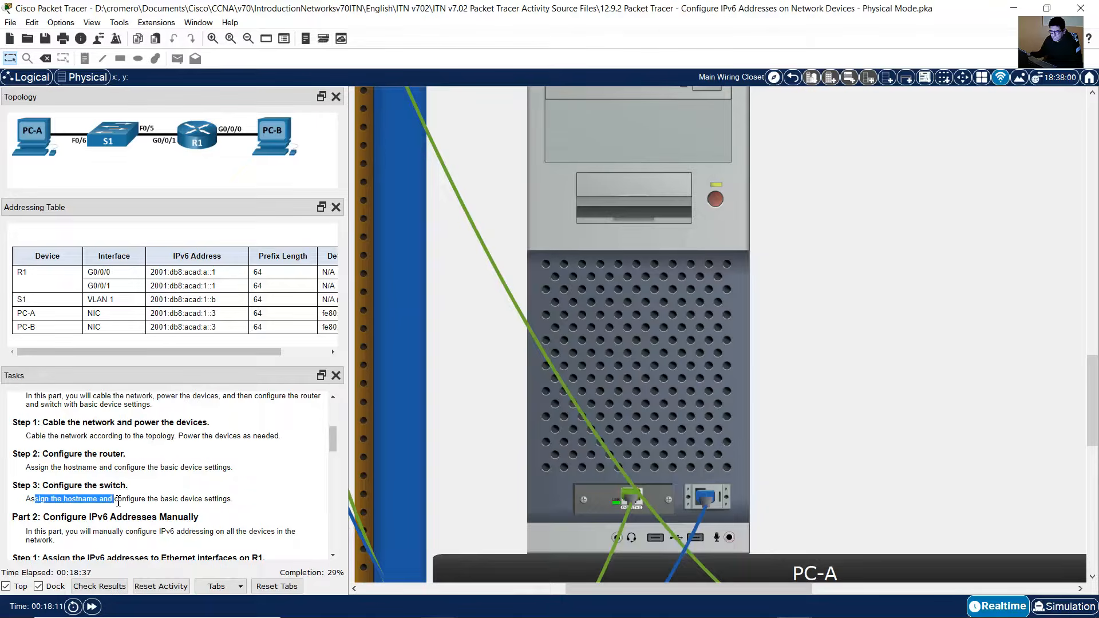
{"action": "key", "text": "alt+Tab"}
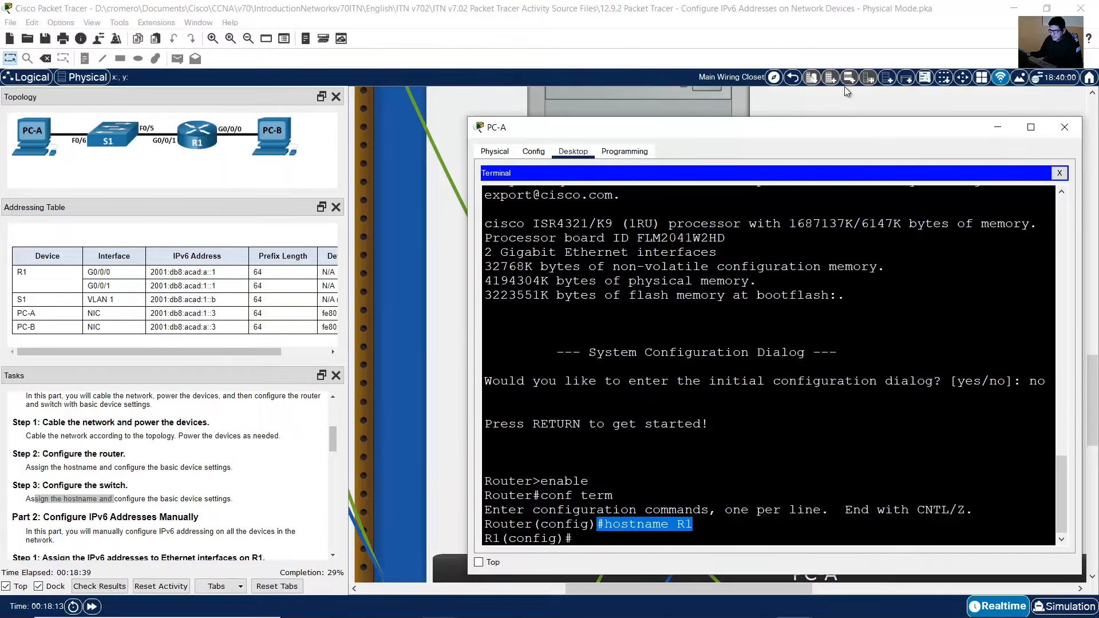
{"action": "scroll", "coordinate": [1006, 221], "scroll_direction": "up", "scroll_amount": 3}
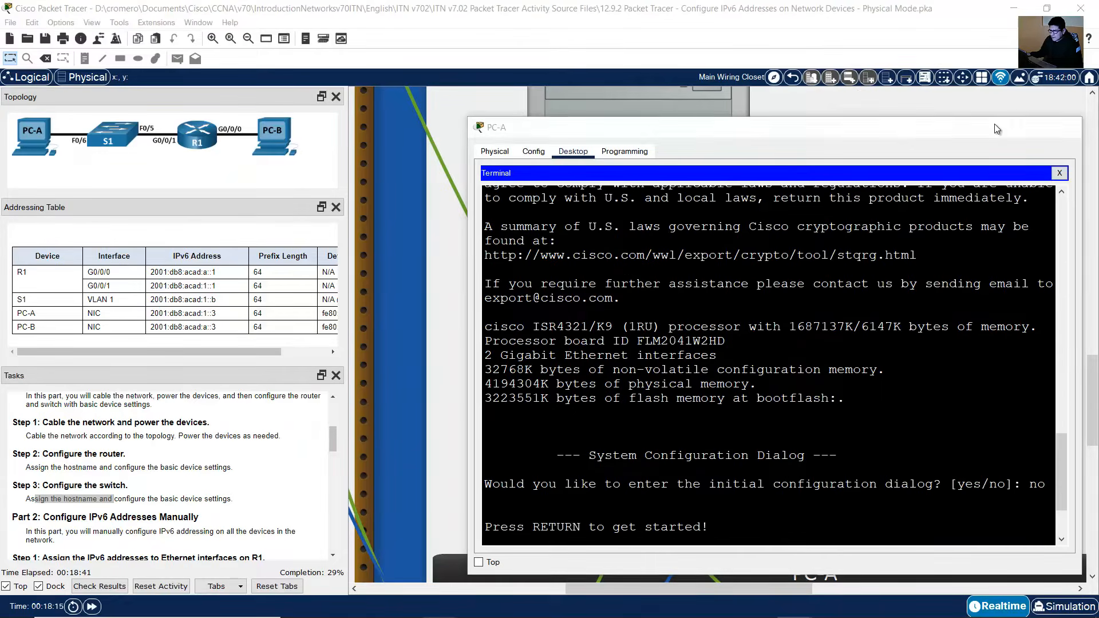
Step: Pick a console cable from the pegboard and attach it to PC-B's RS 232 port
{"action": "left_click", "coordinate": [997, 127]}
{"action": "left_click_drag", "start_coordinate": [653, 589], "coordinate": [827, 494]}
{"action": "scroll", "coordinate": [865, 468], "scroll_direction": "up", "scroll_amount": 10}
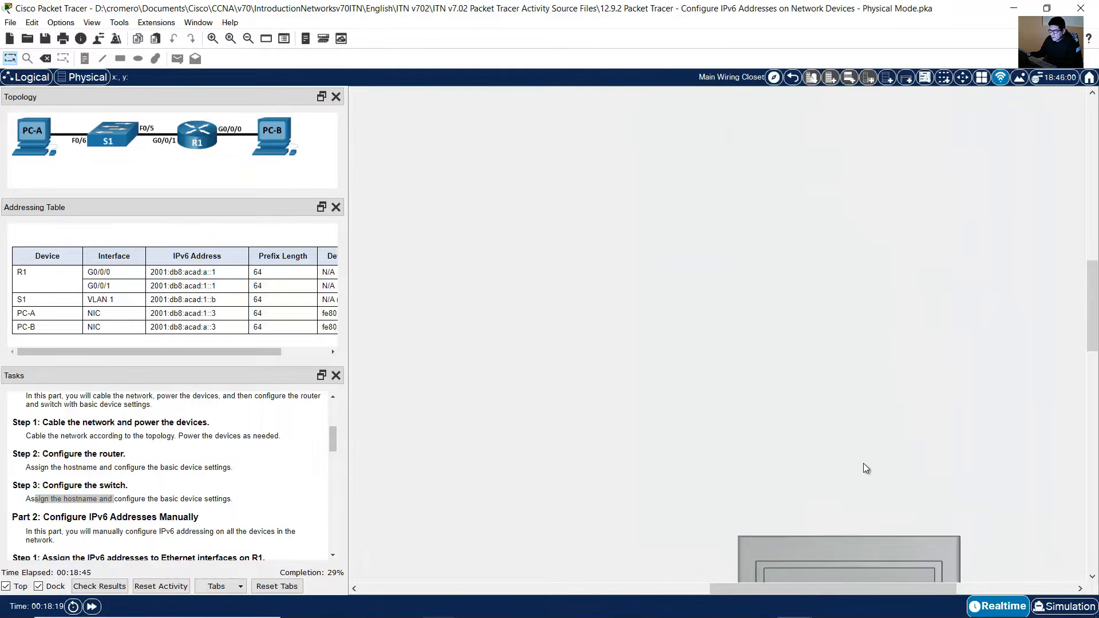
{"action": "scroll", "coordinate": [859, 462], "scroll_direction": "up", "scroll_amount": 2}
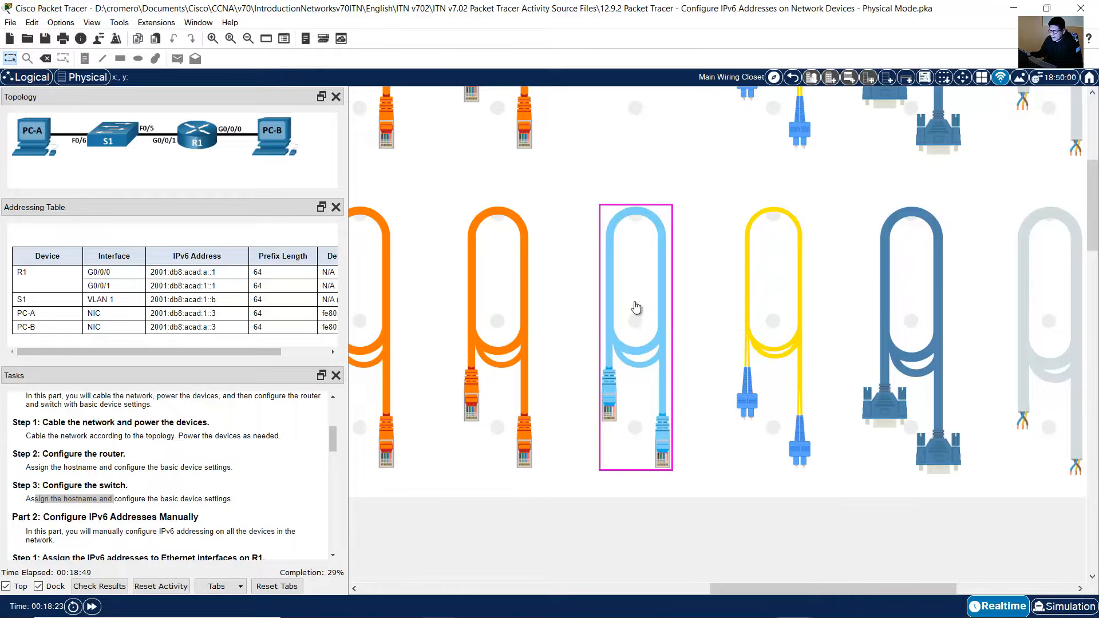
{"action": "left_click", "coordinate": [636, 307]}
{"action": "scroll", "coordinate": [922, 447], "scroll_direction": "down", "scroll_amount": 8}
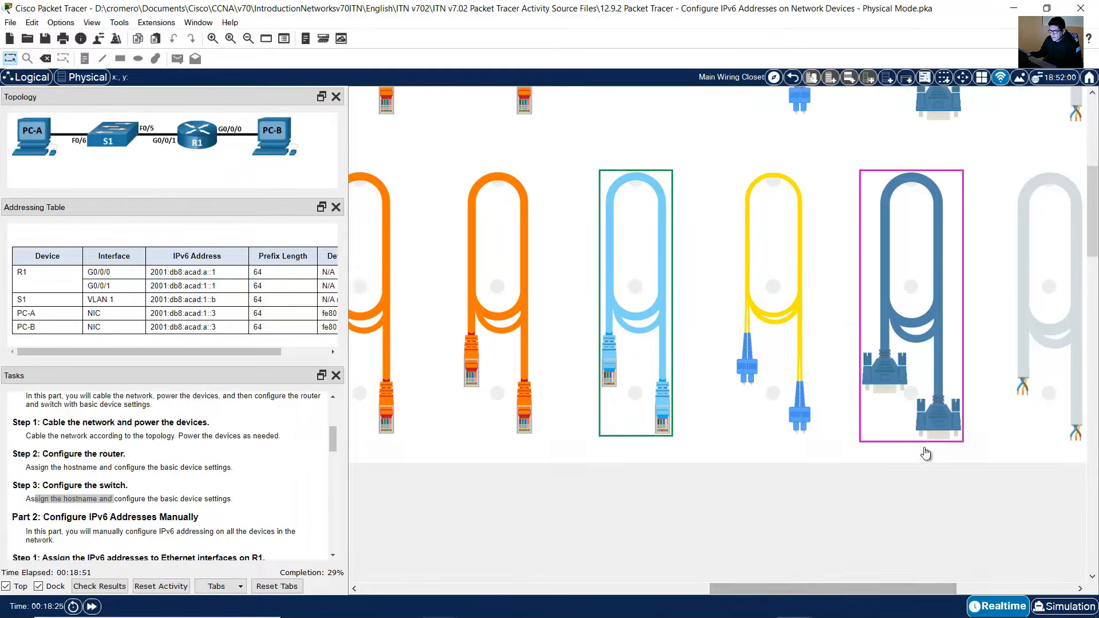
{"action": "scroll", "coordinate": [917, 441], "scroll_direction": "down", "scroll_amount": 5}
{"action": "left_click", "coordinate": [840, 461]}
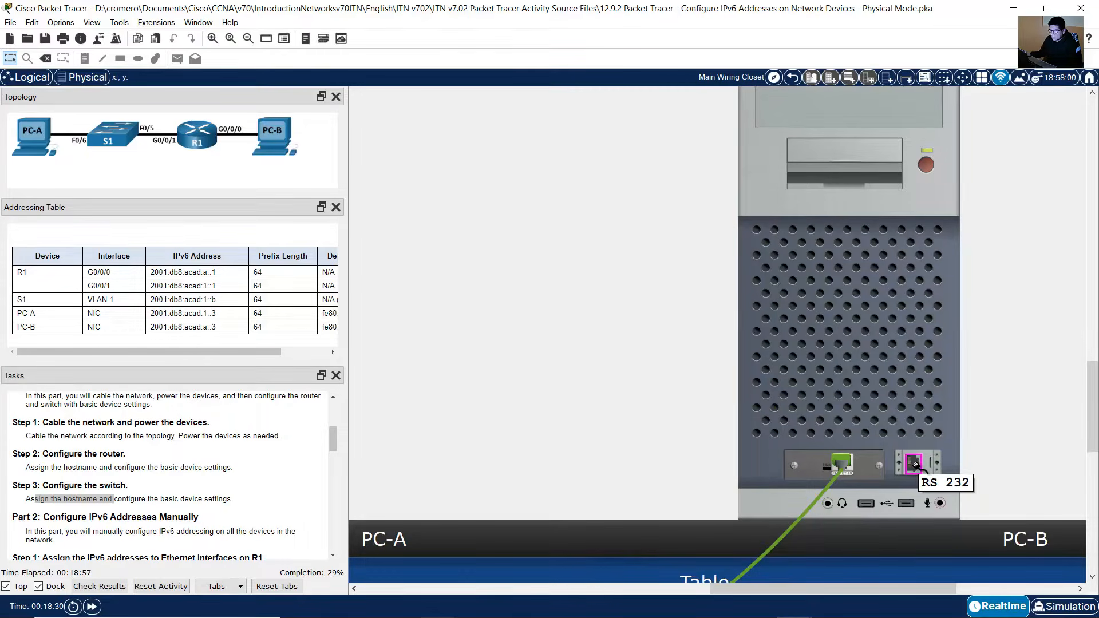
{"action": "left_click", "coordinate": [913, 462]}
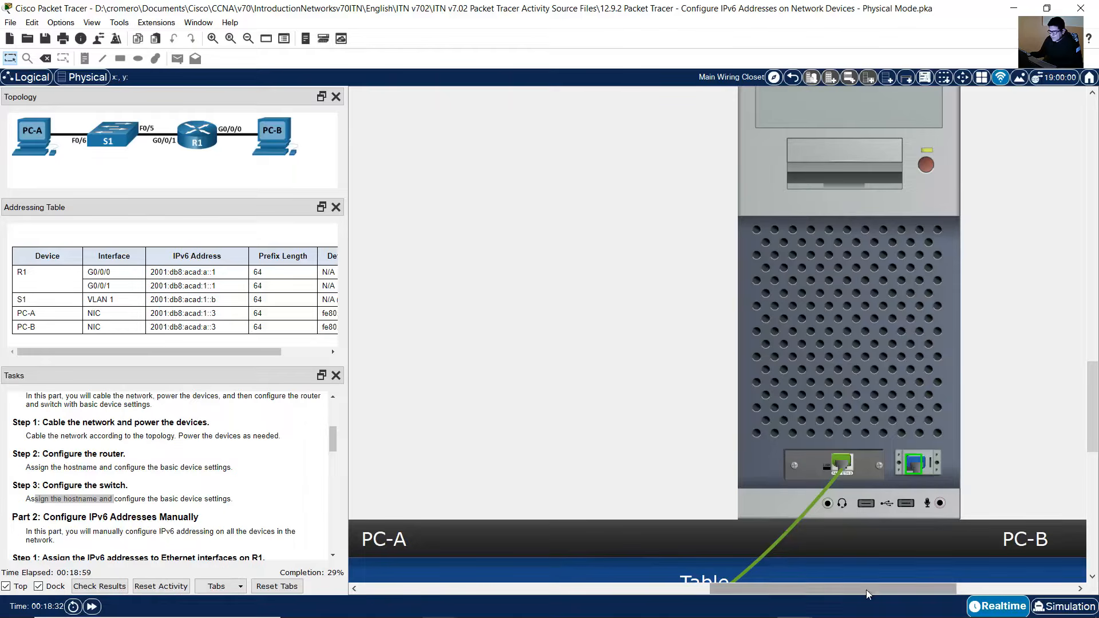
Step: Inspect the rear of S1 in the rack and plug the console cable into its Console port
{"action": "left_click_drag", "start_coordinate": [866, 590], "coordinate": [534, 591]}
{"action": "left_click_drag", "start_coordinate": [1081, 356], "coordinate": [1081, 146]}
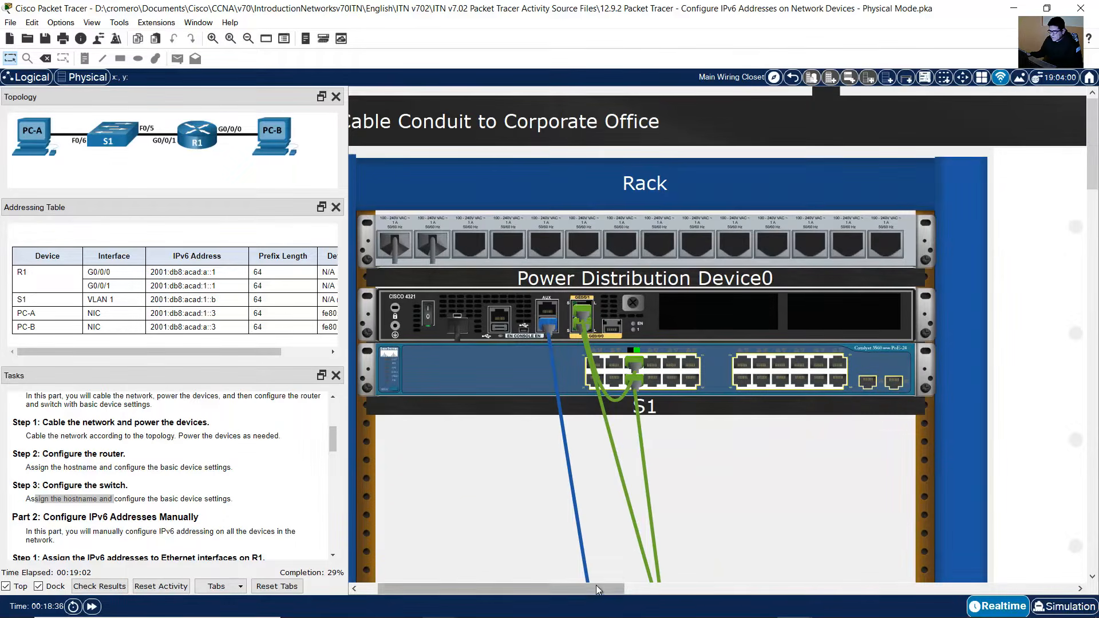
{"action": "mouse_move", "coordinate": [596, 590]}
{"action": "left_mouse_down"}
{"action": "mouse_move", "coordinate": [637, 578]}
{"action": "mouse_move", "coordinate": [579, 587]}
{"action": "left_mouse_up"}
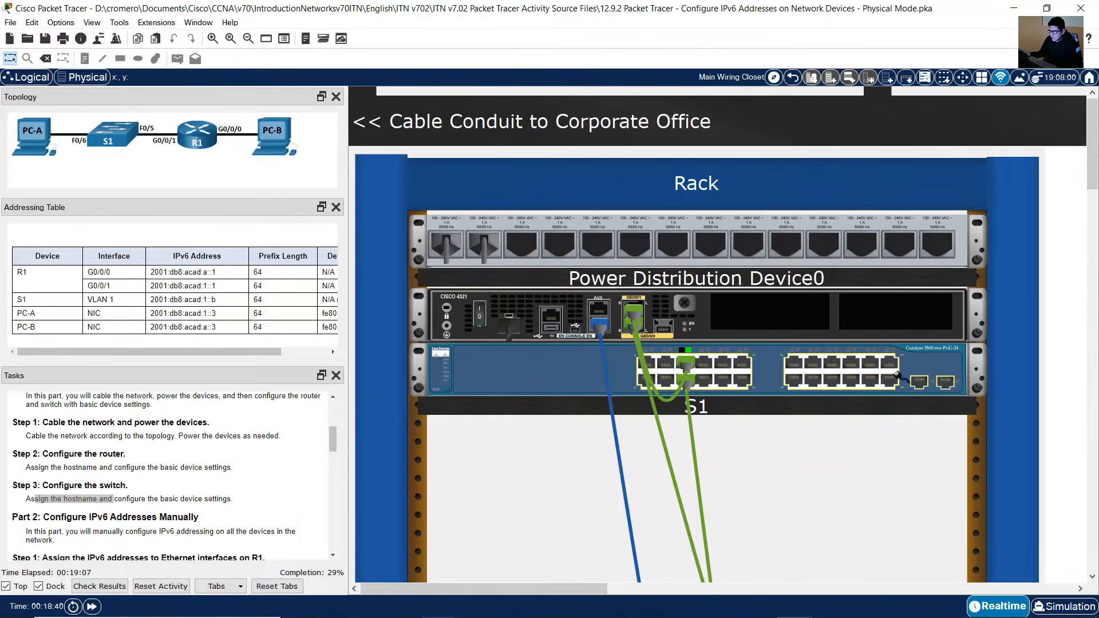
{"action": "left_click_drag", "start_coordinate": [593, 590], "coordinate": [687, 484]}
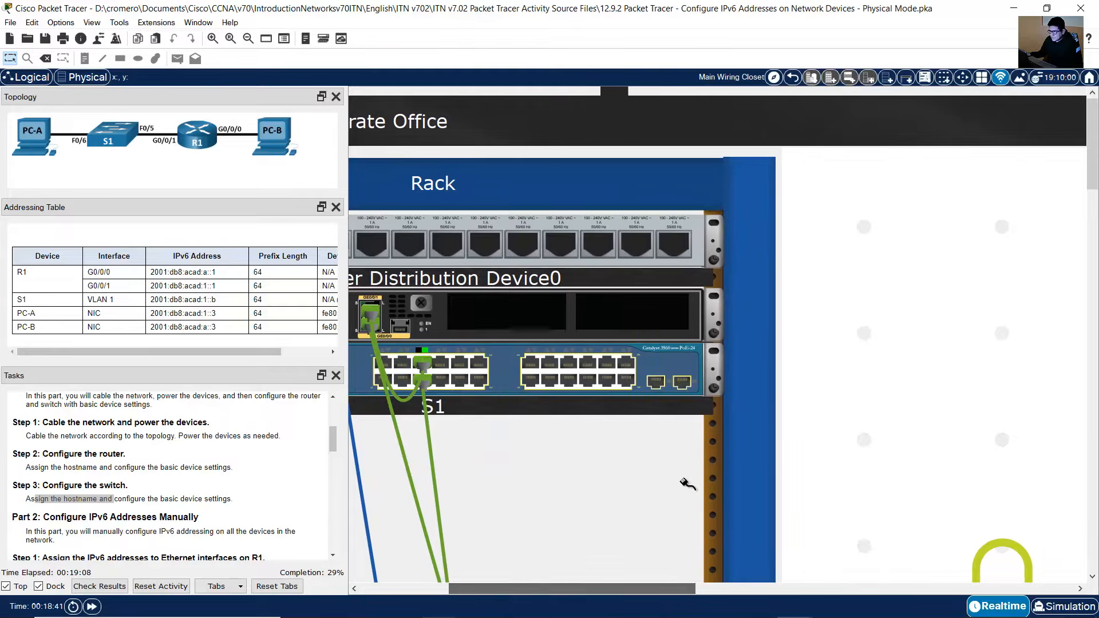
{"action": "right_click", "coordinate": [681, 363]}
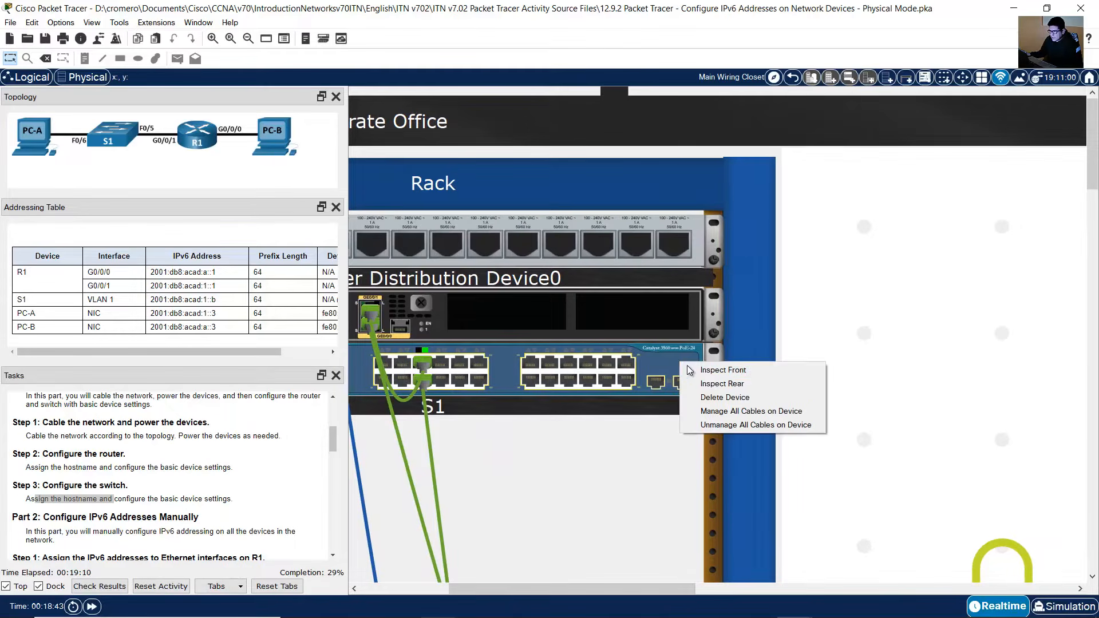
{"action": "left_click", "coordinate": [722, 385]}
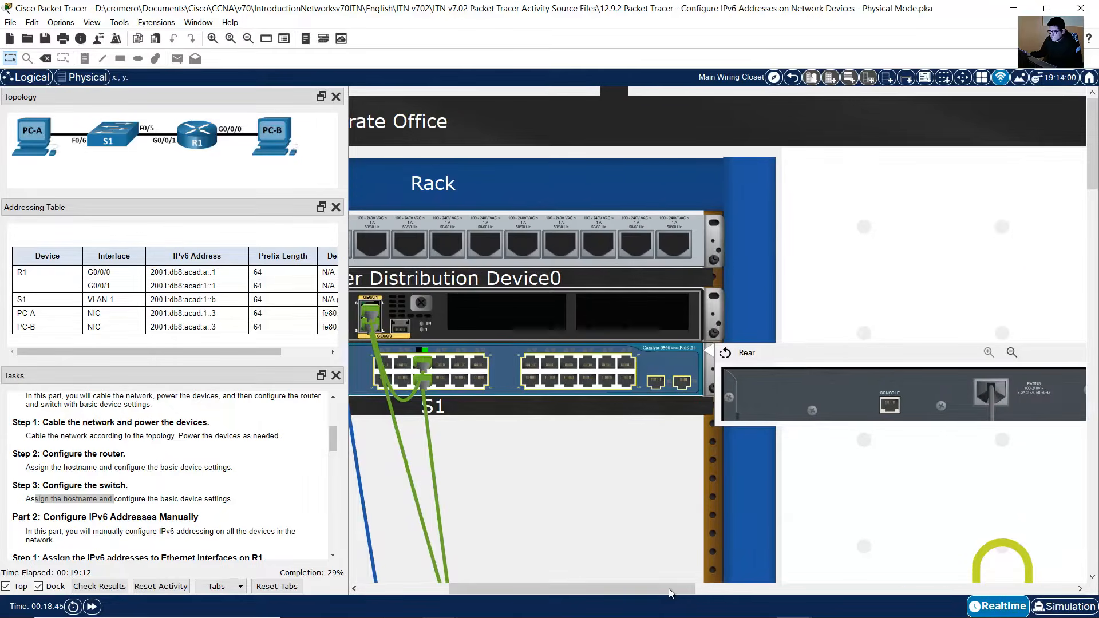
{"action": "left_click_drag", "start_coordinate": [668, 589], "coordinate": [736, 579]}
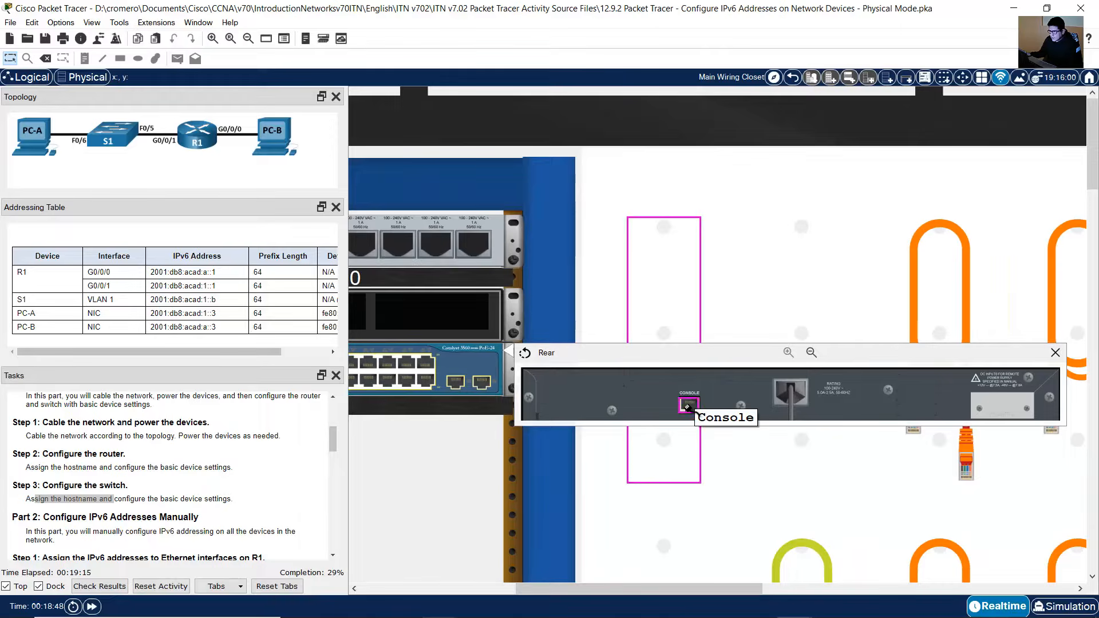
{"action": "left_click", "coordinate": [688, 407]}
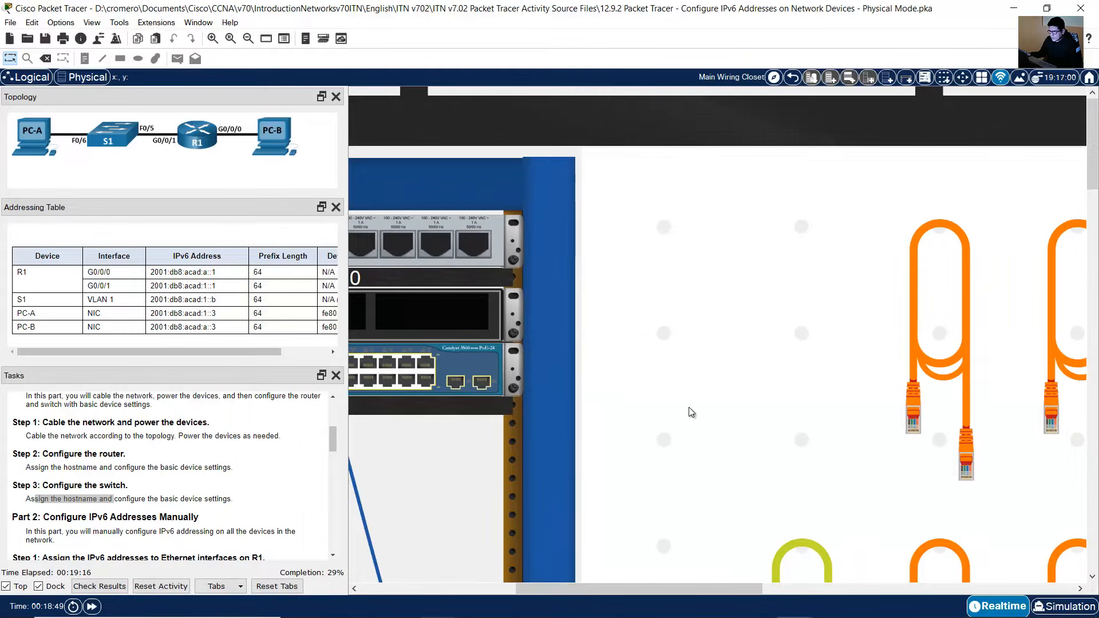
{"action": "left_click_drag", "start_coordinate": [594, 594], "coordinate": [502, 589]}
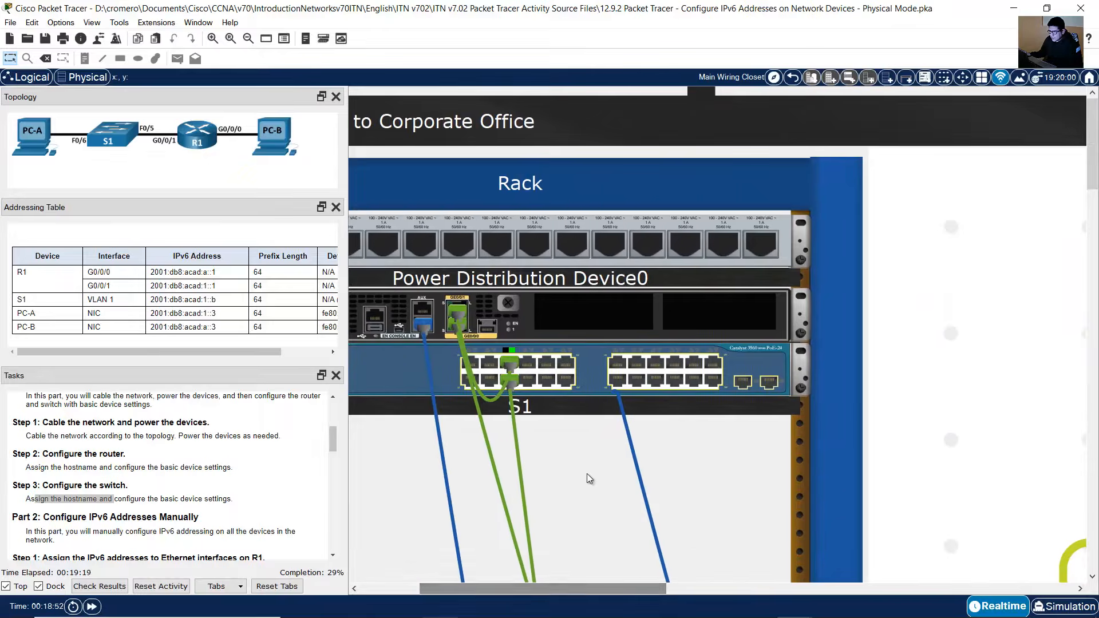
{"action": "scroll", "coordinate": [631, 453], "scroll_direction": "down", "scroll_amount": 1}
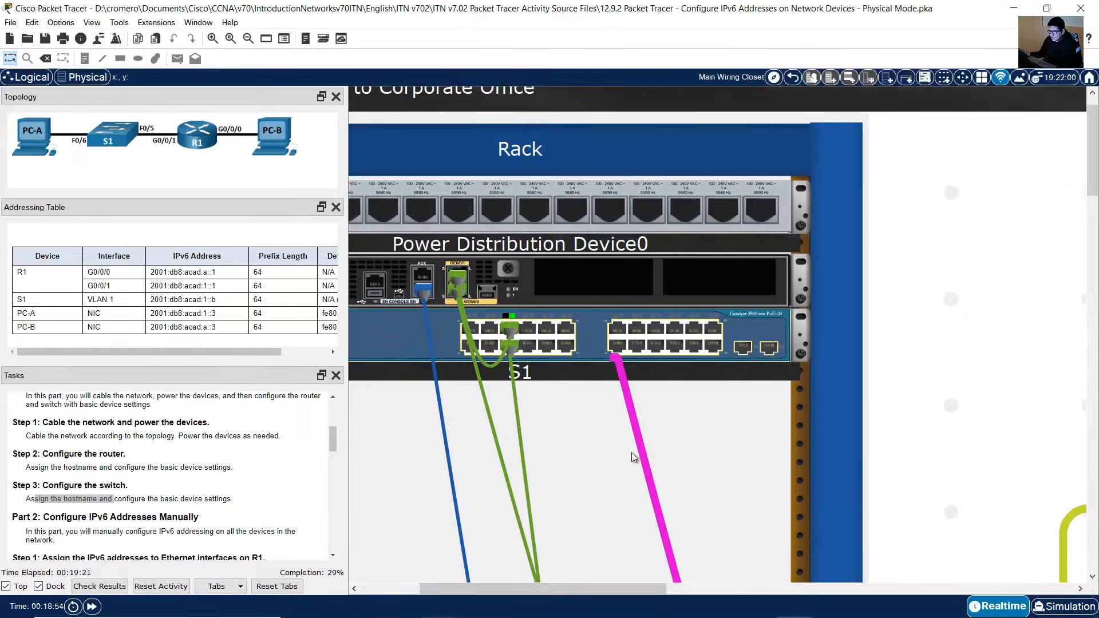
{"action": "mouse_move", "coordinate": [642, 429]}
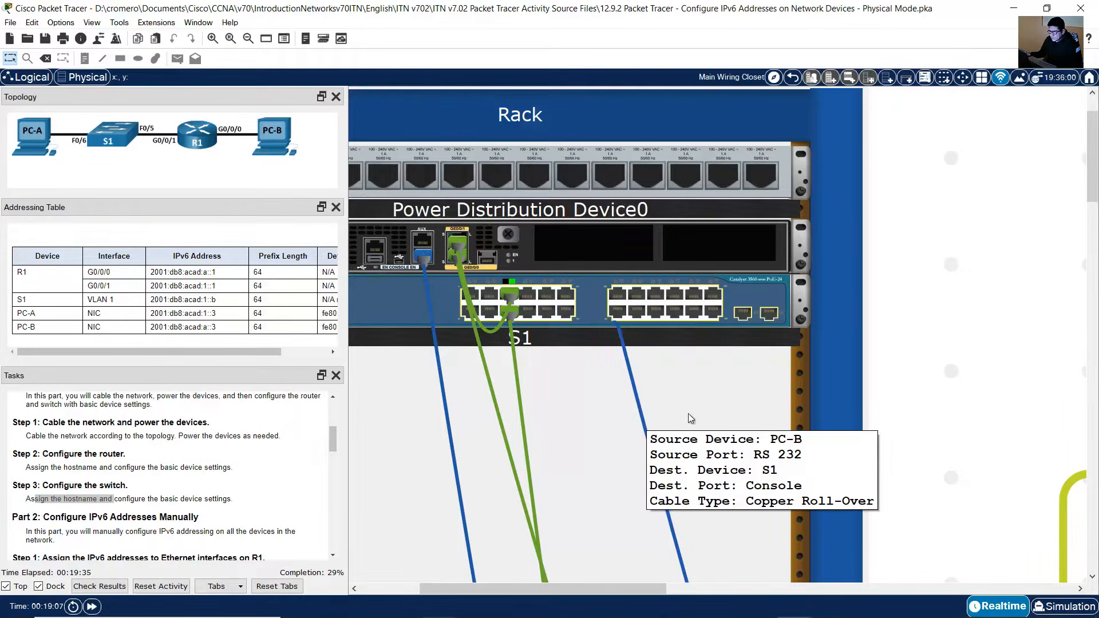
Step: Open the Terminal application on PC-B's desktop
{"action": "scroll", "coordinate": [745, 390], "scroll_direction": "down", "scroll_amount": 3}
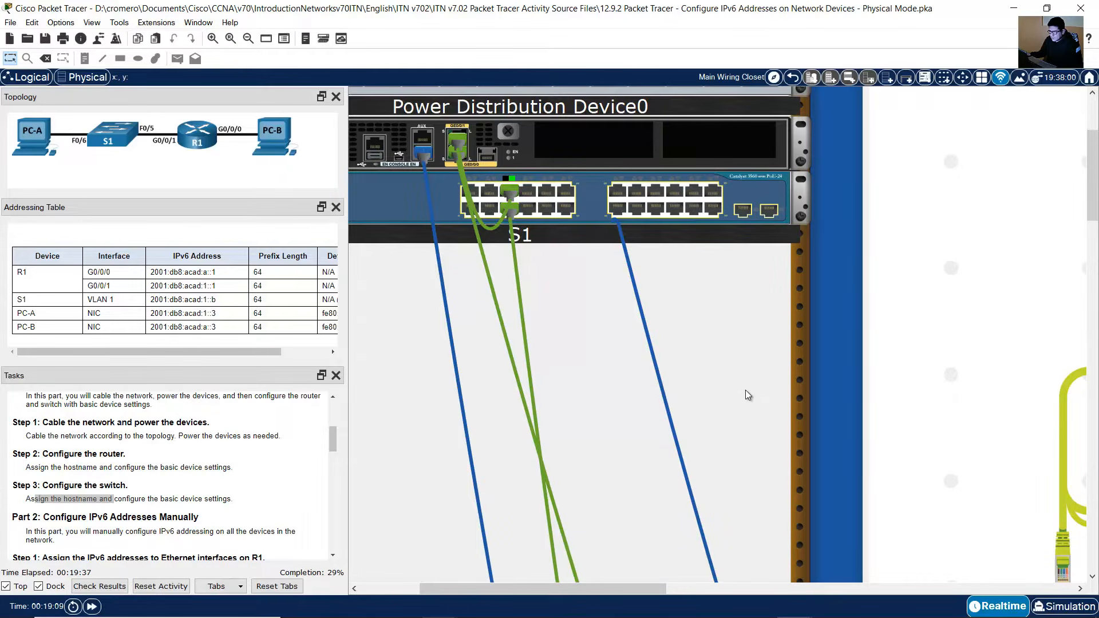
{"action": "scroll", "coordinate": [745, 390], "scroll_direction": "down", "scroll_amount": 15}
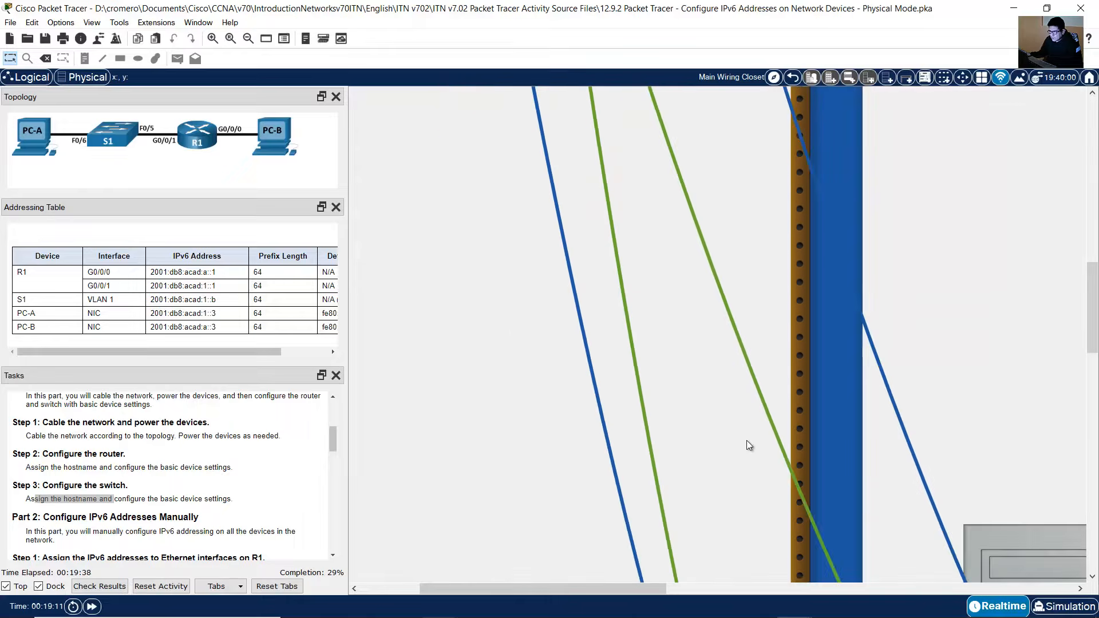
{"action": "scroll", "coordinate": [746, 445], "scroll_direction": "down", "scroll_amount": 10}
{"action": "left_click_drag", "start_coordinate": [612, 589], "coordinate": [863, 493]}
{"action": "left_click", "coordinate": [810, 345]}
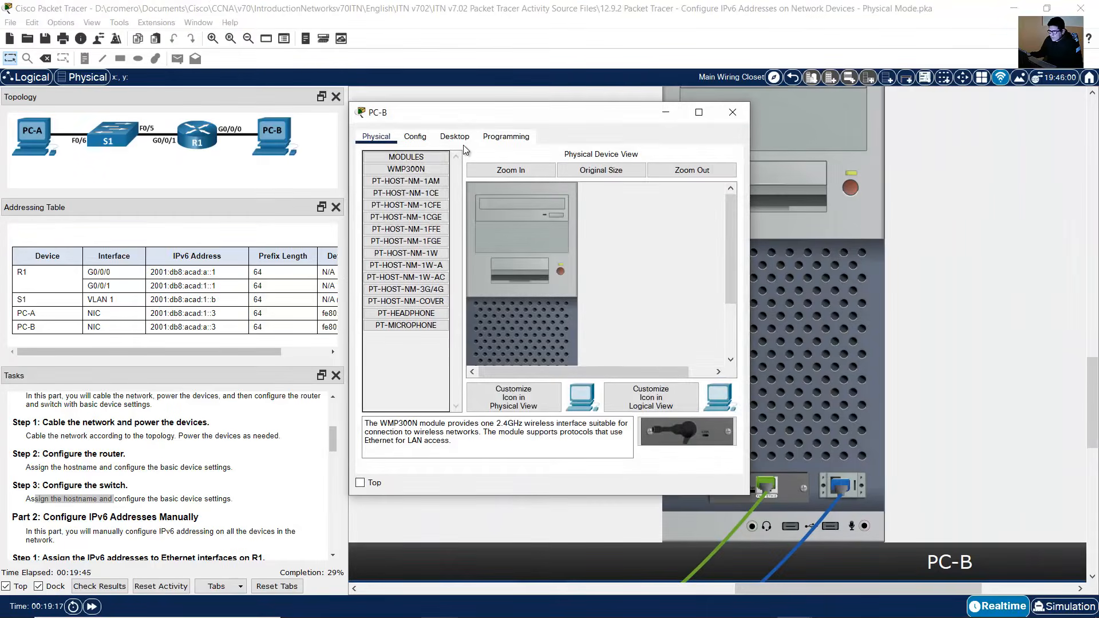
{"action": "left_click", "coordinate": [456, 137]}
{"action": "left_click", "coordinate": [553, 197]}
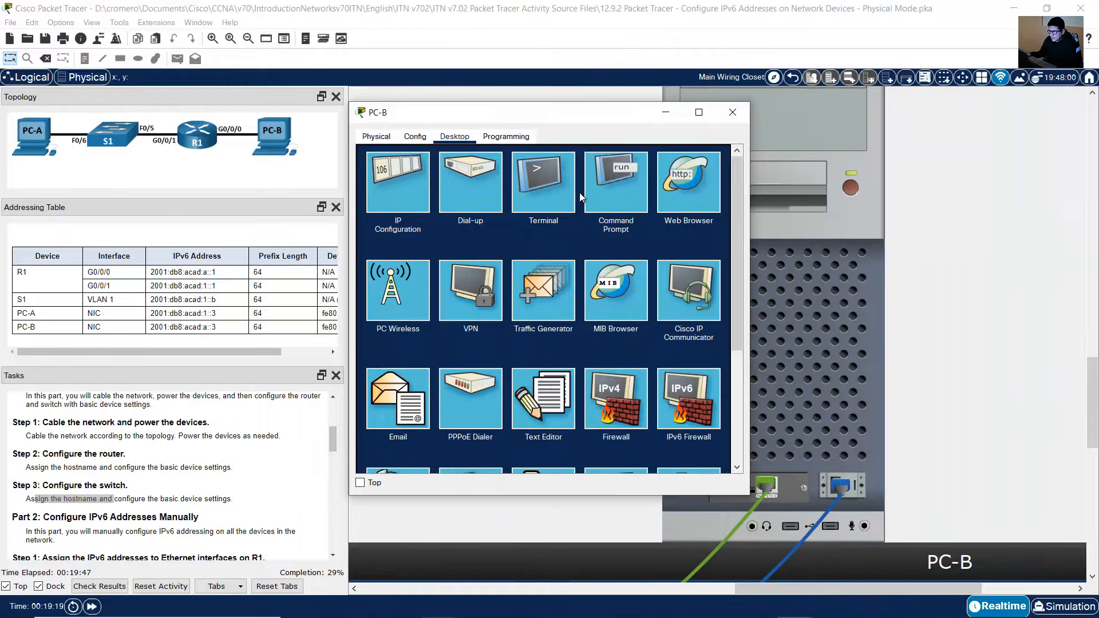
{"action": "left_click", "coordinate": [702, 270]}
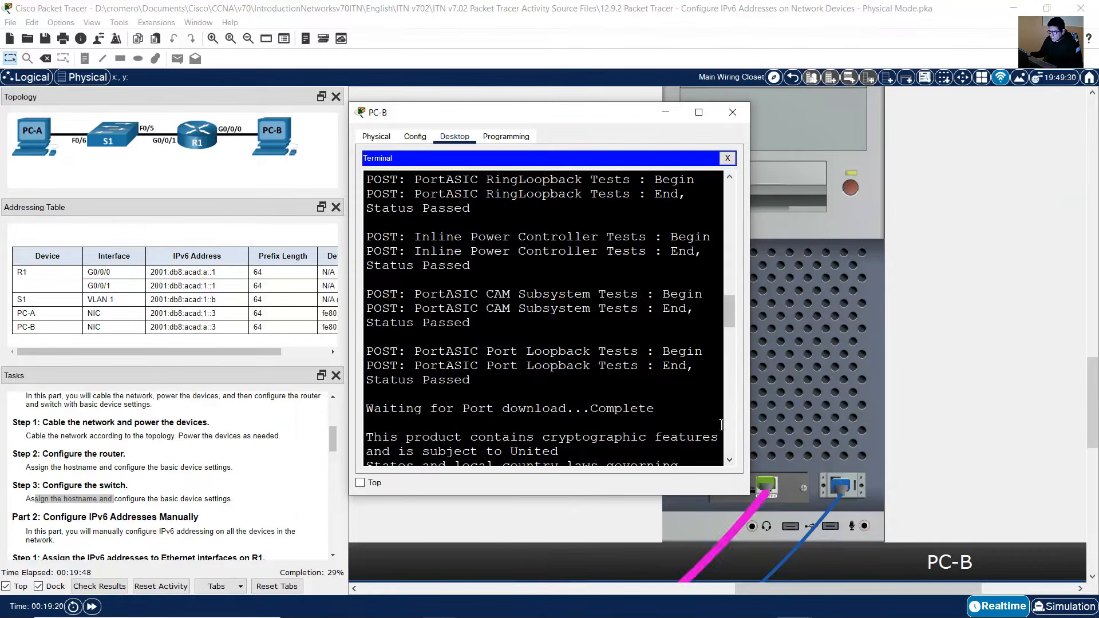
Step: Start the switch console session, enter global configuration mode with conf term and set the hostname to S1
{"action": "left_click_drag", "start_coordinate": [623, 114], "coordinate": [950, 203]}
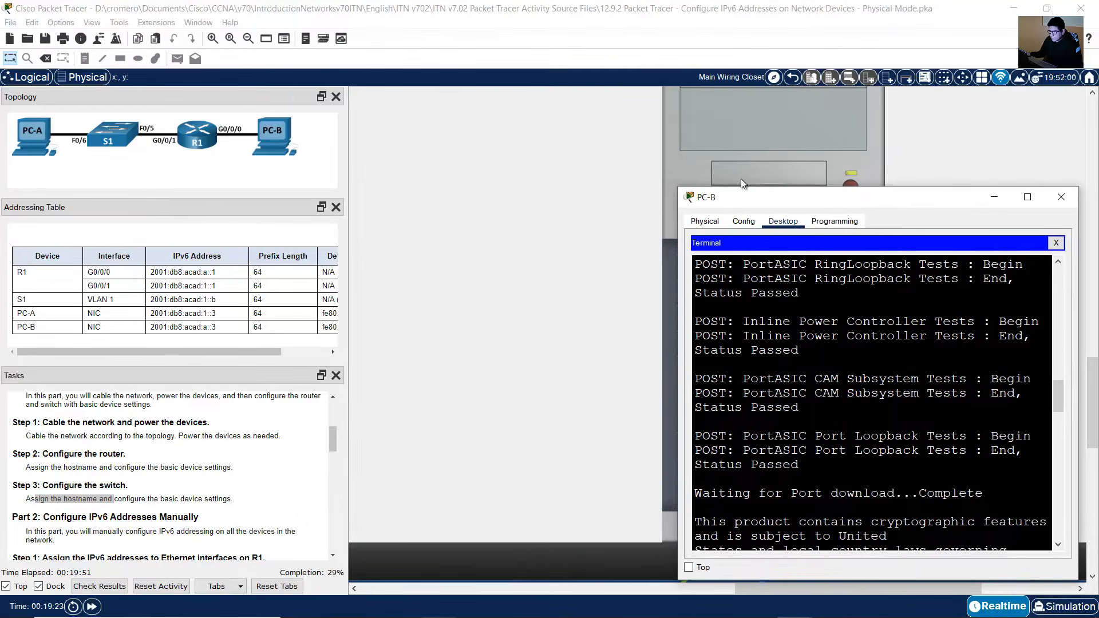
{"action": "left_click_drag", "start_coordinate": [679, 187], "coordinate": [503, 73]}
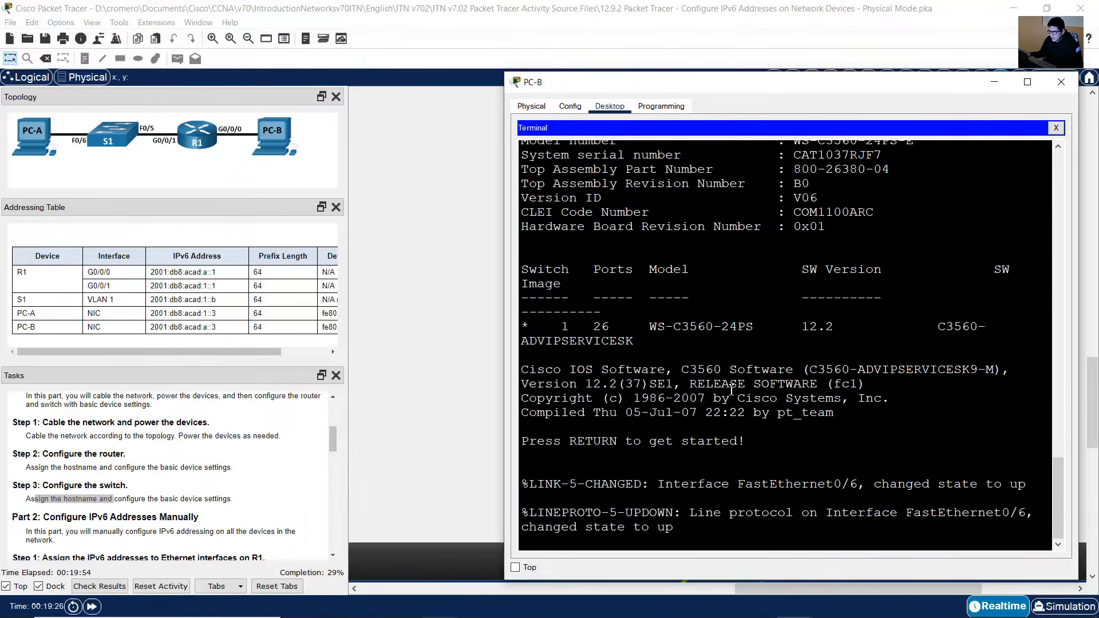
{"action": "key", "text": "Return"}
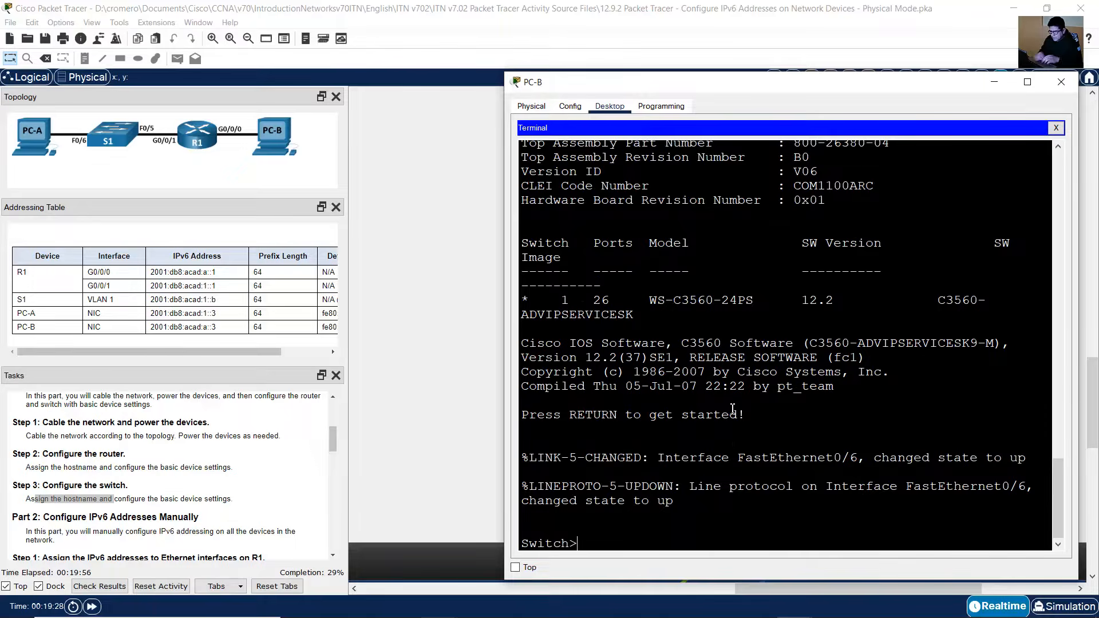
{"action": "type", "text": "enable"}
{"action": "key", "text": "Return"}
{"action": "type", "text": "conf term"}
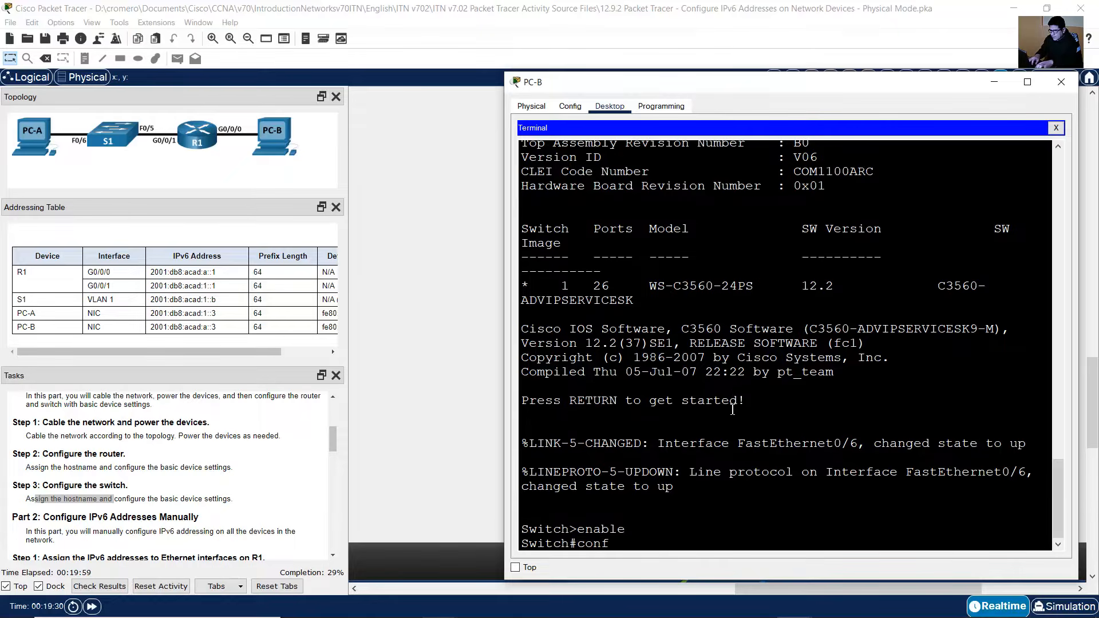
{"action": "key", "text": "Return"}
{"action": "type", "text": "hostna"}
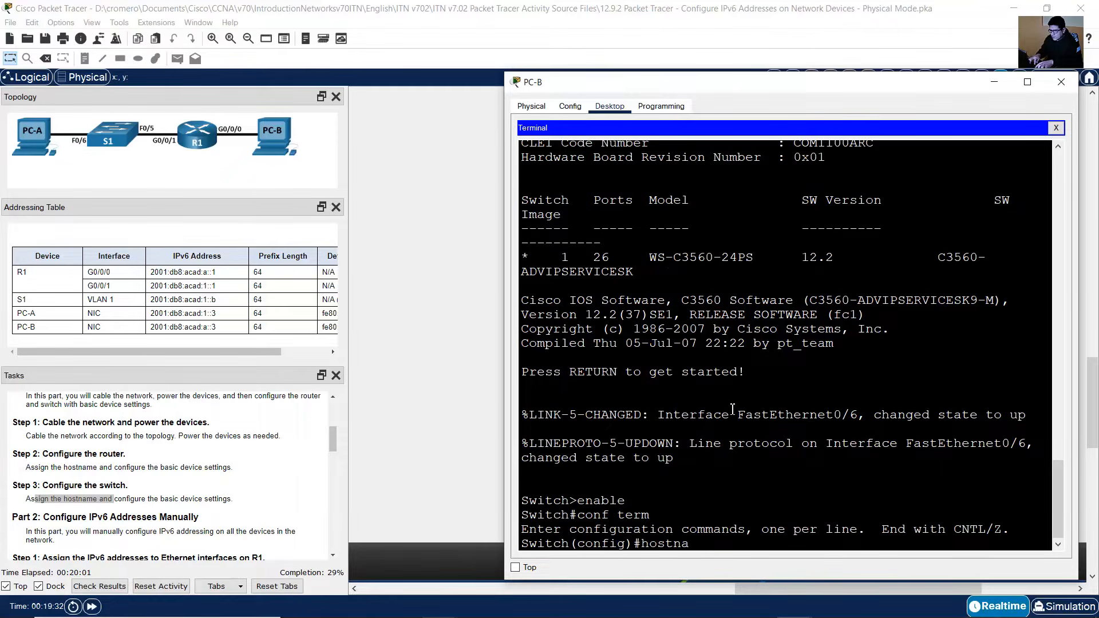
{"action": "type", "text": "me S1"}
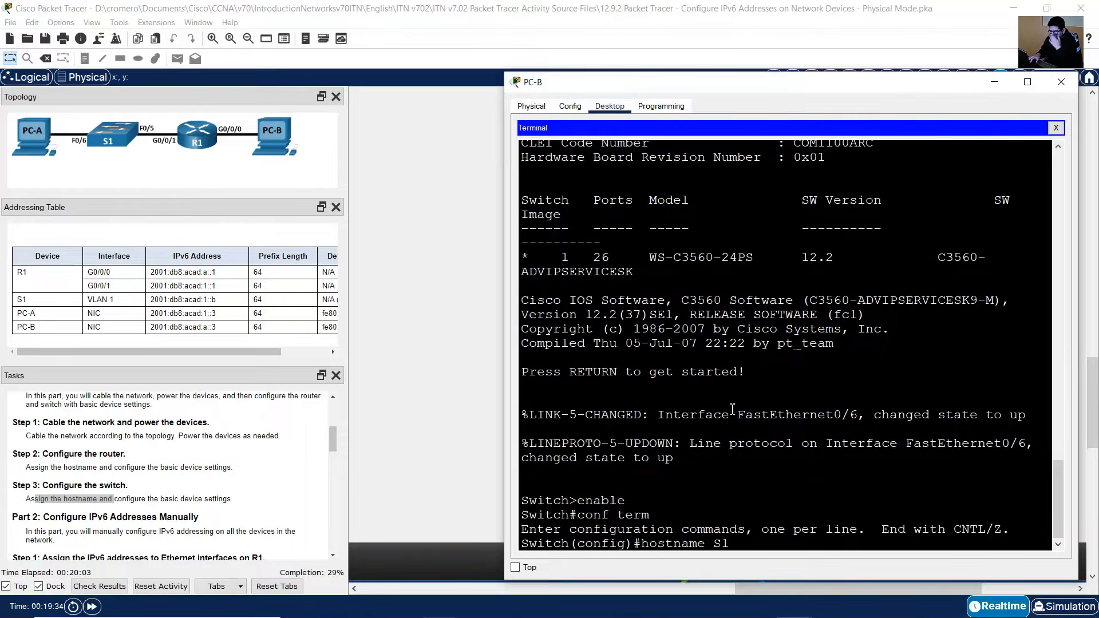
{"action": "key", "text": "Return"}
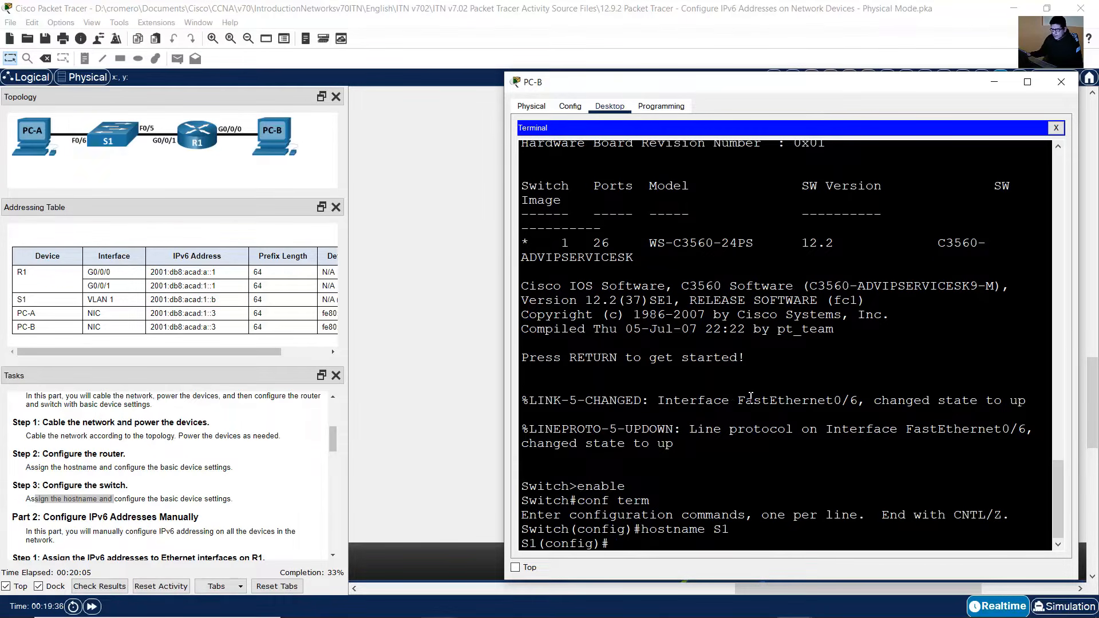
Step: Read the Part 2 instructions for assigning IPv6 addresses to R1's Ethernet interfaces
{"action": "left_click", "coordinate": [130, 481]}
{"action": "scroll", "coordinate": [127, 480], "scroll_direction": "down", "scroll_amount": 1}
{"action": "scroll", "coordinate": [128, 480], "scroll_direction": "down", "scroll_amount": 1}
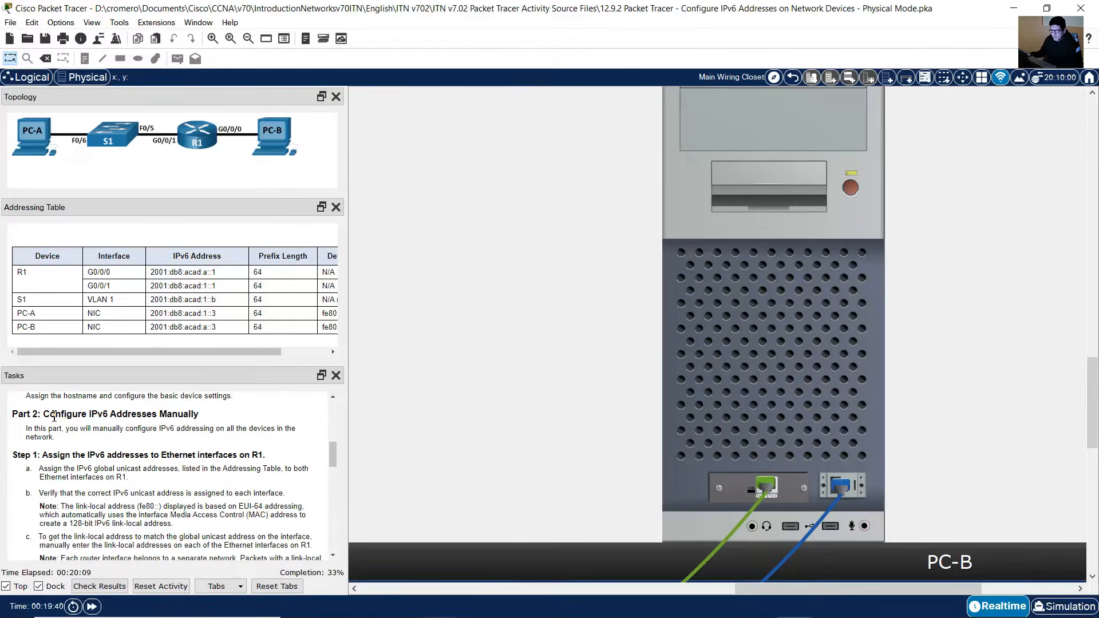
{"action": "left_click_drag", "start_coordinate": [54, 416], "coordinate": [199, 416]}
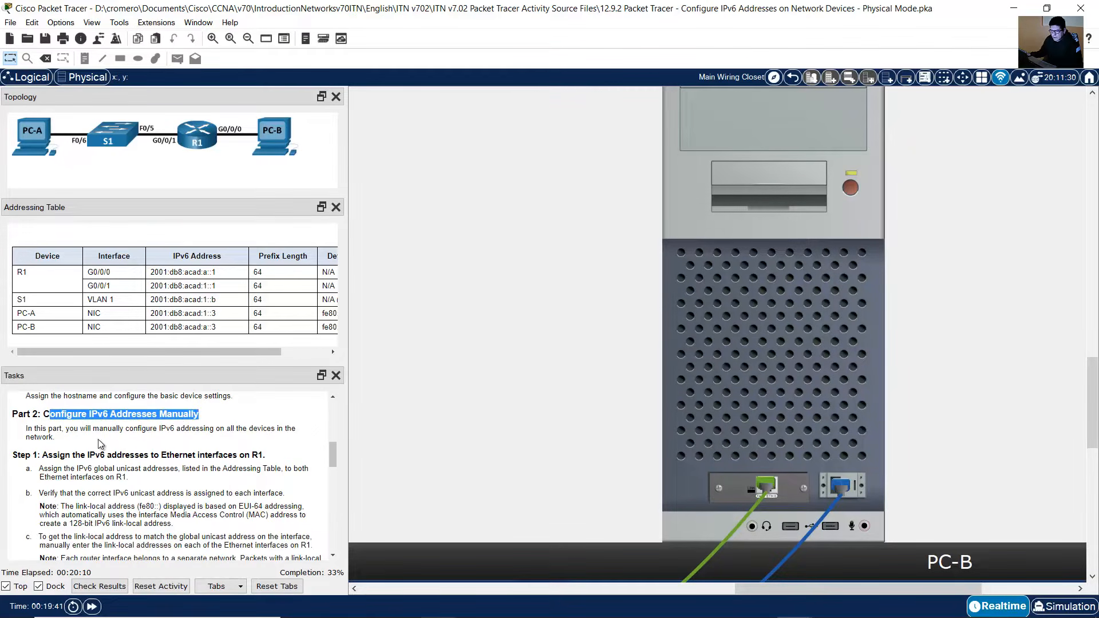
{"action": "left_click_drag", "start_coordinate": [74, 429], "coordinate": [122, 442]}
{"action": "scroll", "coordinate": [160, 445], "scroll_direction": "down", "scroll_amount": 1}
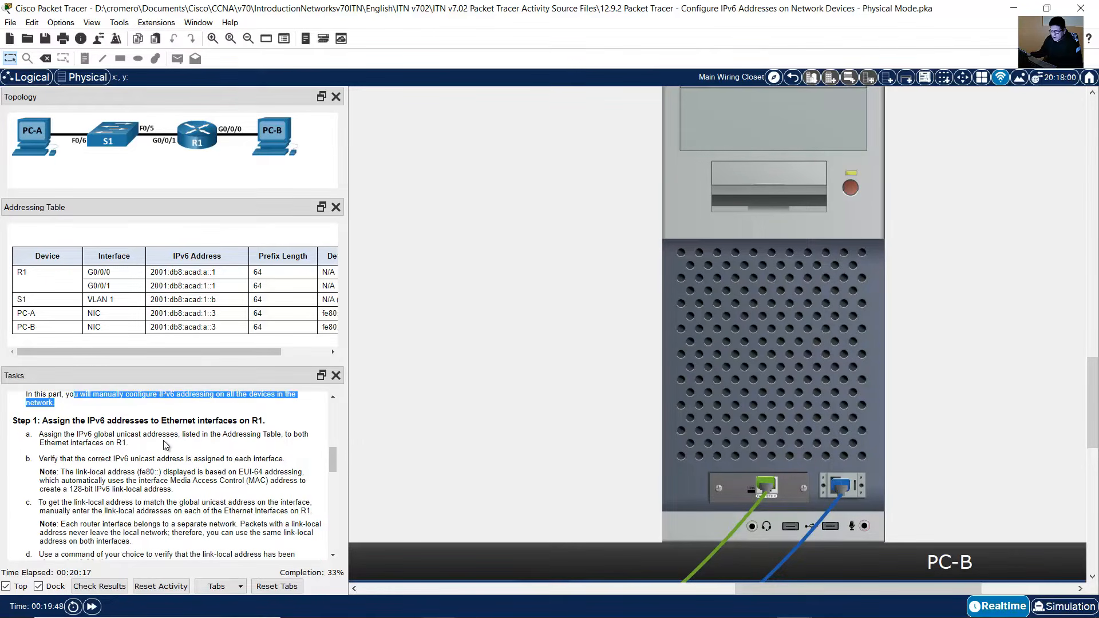
{"action": "left_click_drag", "start_coordinate": [44, 424], "coordinate": [262, 422]}
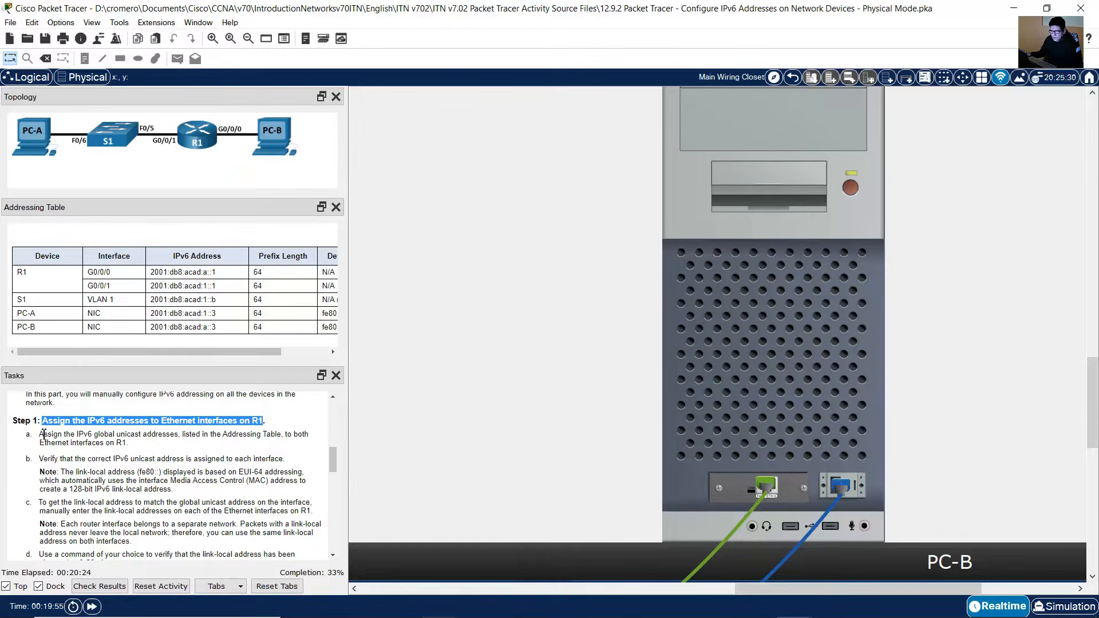
{"action": "left_click_drag", "start_coordinate": [41, 434], "coordinate": [132, 443]}
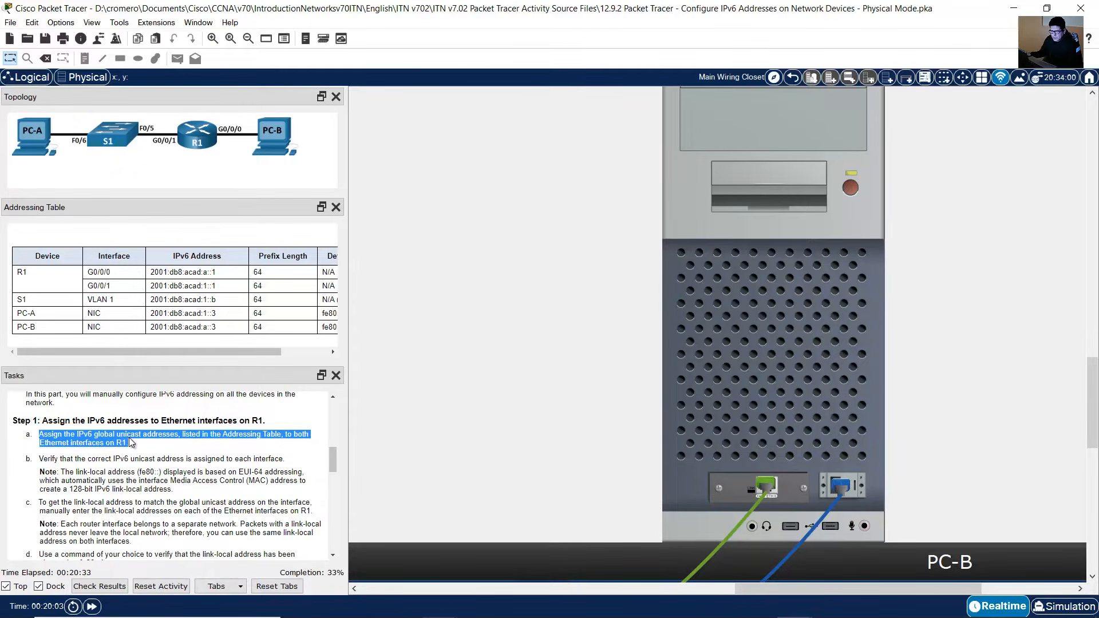
Step: Widen the instruction panels and review R1's IPv6 addresses in the addressing table
{"action": "left_click", "coordinate": [67, 241]}
{"action": "right_click", "coordinate": [66, 238]}
{"action": "left_click", "coordinate": [80, 245]}
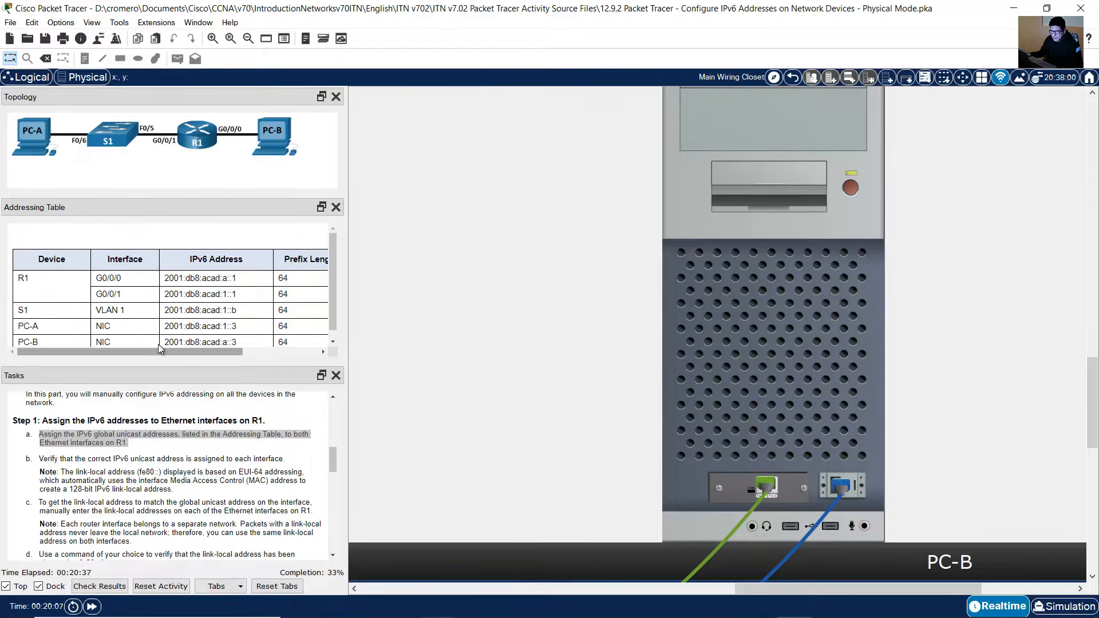
{"action": "scroll", "coordinate": [227, 311], "scroll_direction": "down", "scroll_amount": 1}
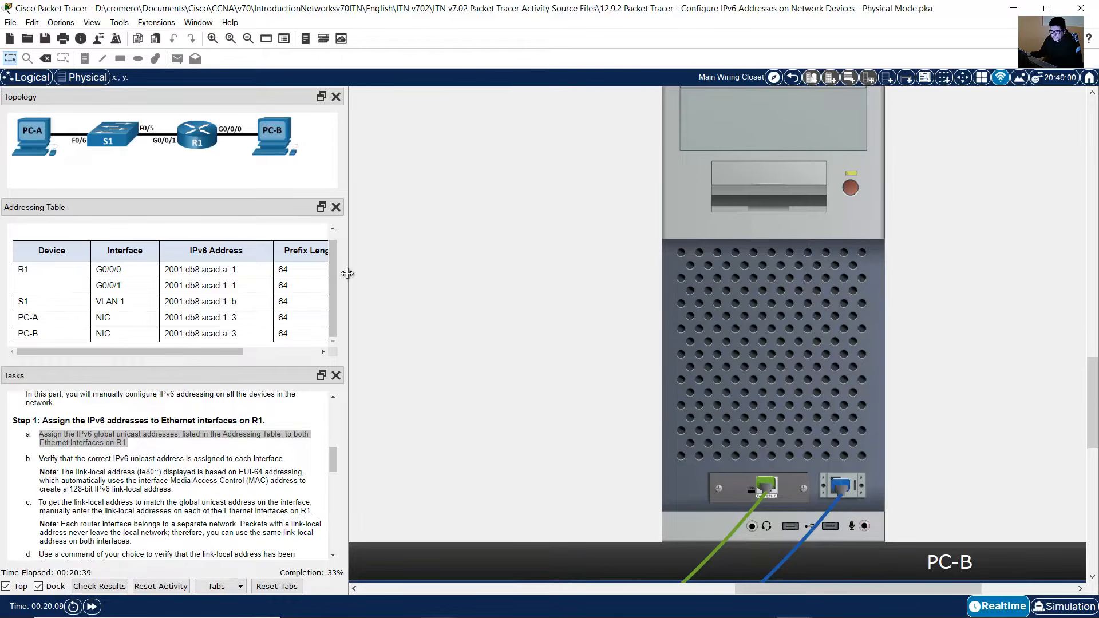
{"action": "left_click_drag", "start_coordinate": [349, 272], "coordinate": [375, 273]}
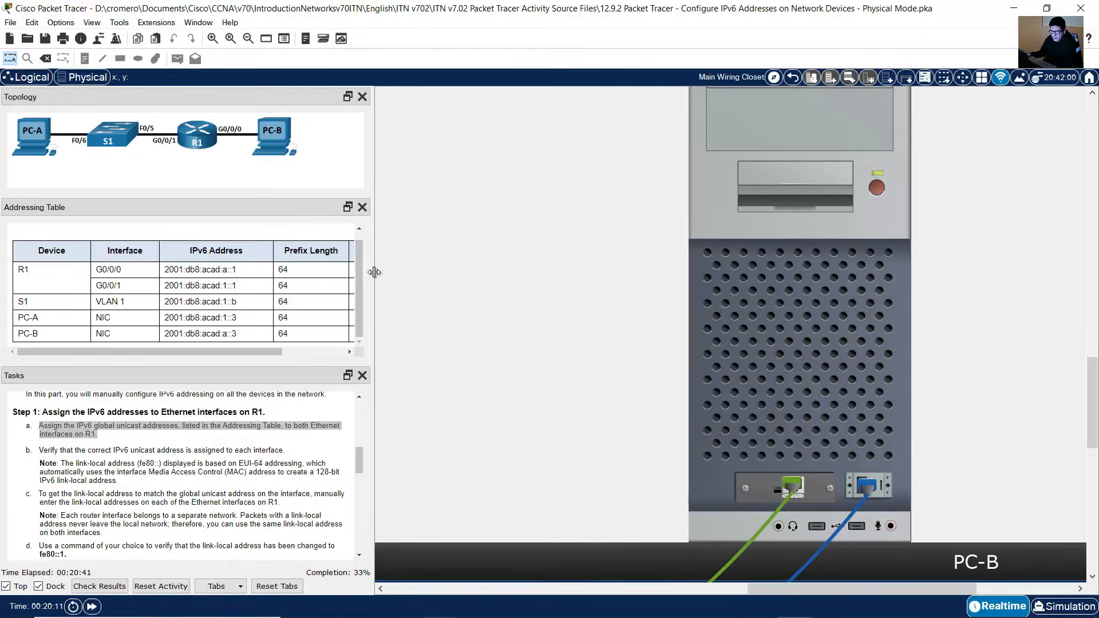
{"action": "left_click_drag", "start_coordinate": [272, 349], "coordinate": [222, 352]}
{"action": "left_click_drag", "start_coordinate": [36, 251], "coordinate": [186, 318]}
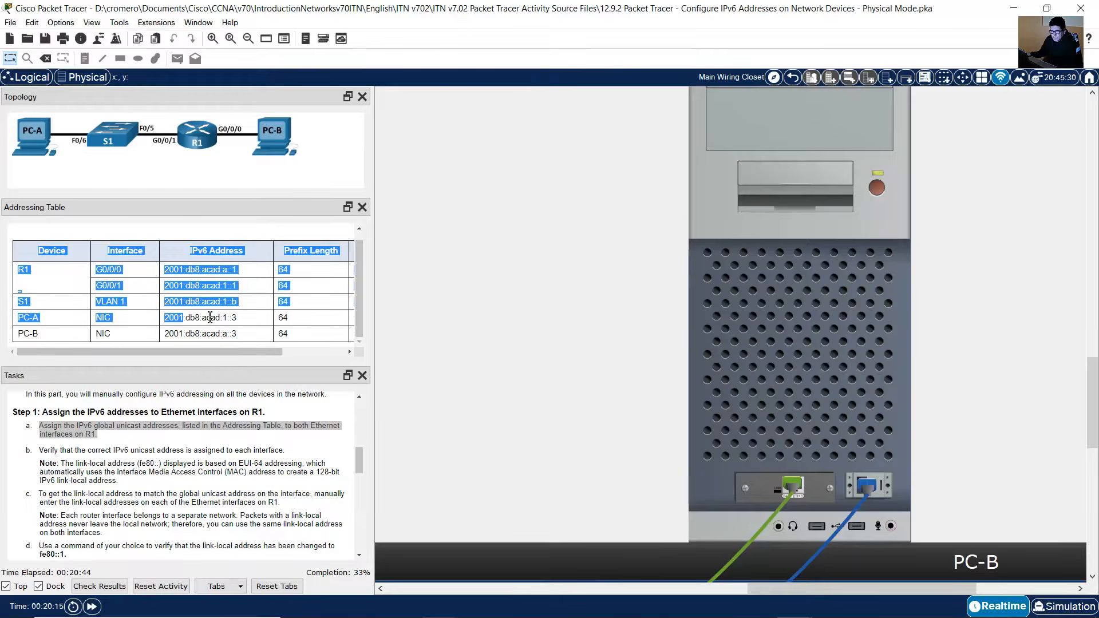
{"action": "left_click", "coordinate": [186, 319]}
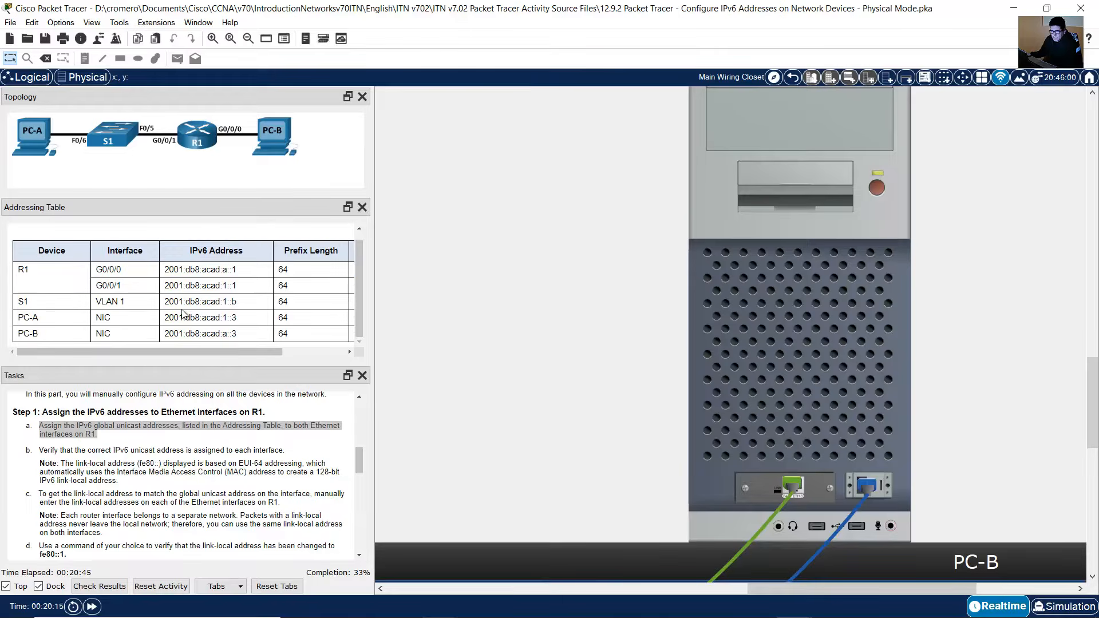
{"action": "double_click", "coordinate": [22, 268]}
{"action": "left_click_drag", "start_coordinate": [96, 269], "coordinate": [129, 286]}
{"action": "left_click", "coordinate": [137, 288]}
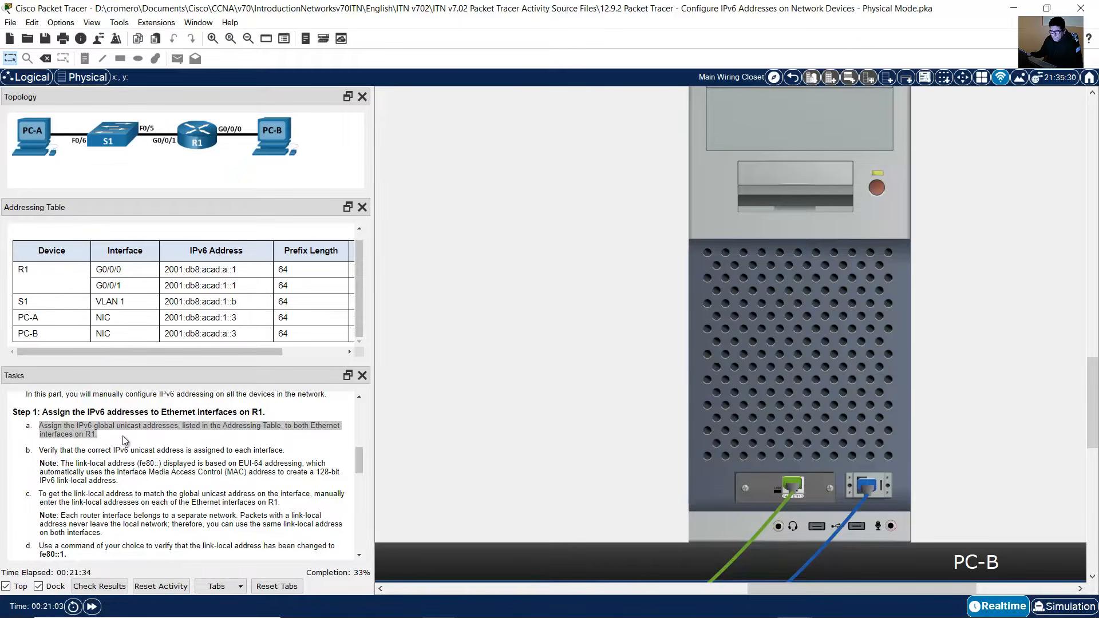
{"action": "left_click", "coordinate": [125, 440]}
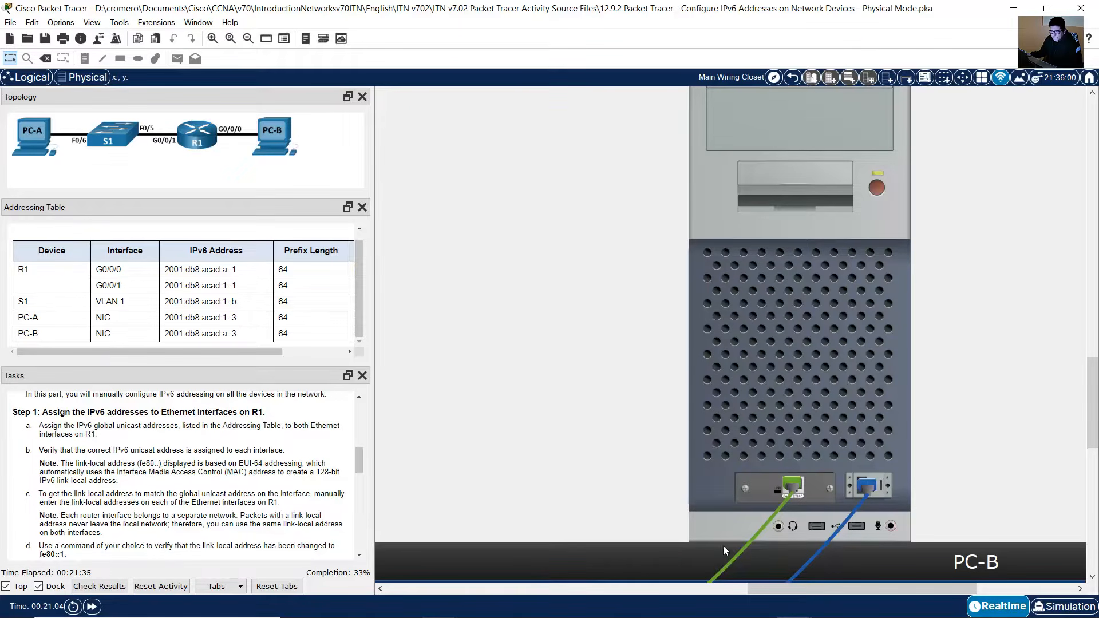
Step: Return to PC-A's console terminal connected to R1
{"action": "left_click_drag", "start_coordinate": [878, 594], "coordinate": [698, 593]}
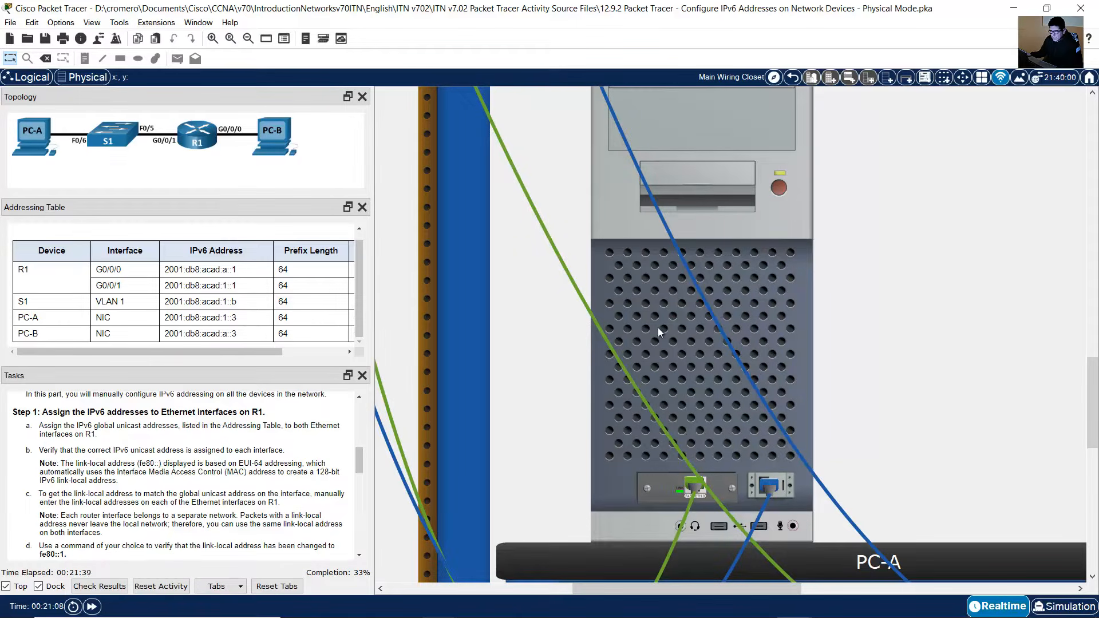
{"action": "left_click", "coordinate": [643, 298]}
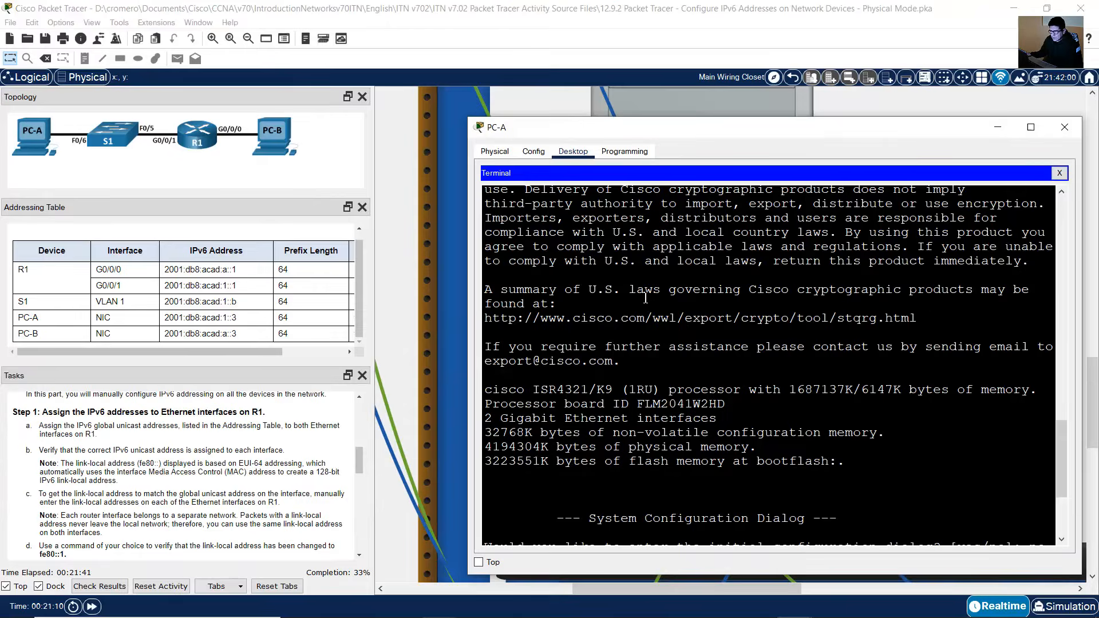
{"action": "left_click", "coordinate": [584, 529]}
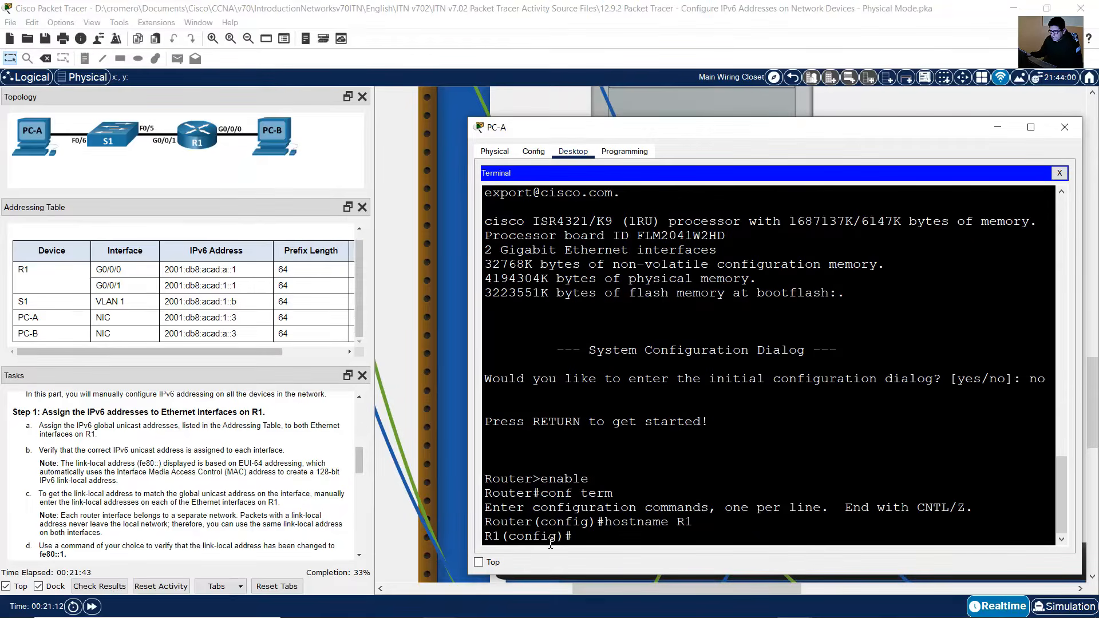
{"action": "left_click_drag", "start_coordinate": [485, 537], "coordinate": [581, 535]}
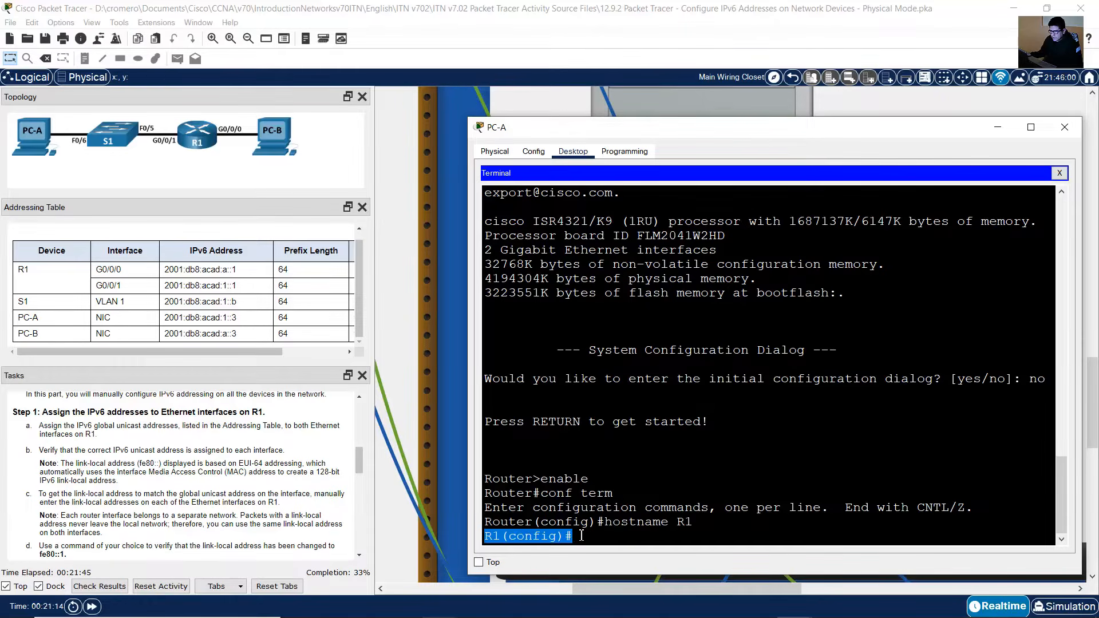
{"action": "left_click", "coordinate": [505, 540]}
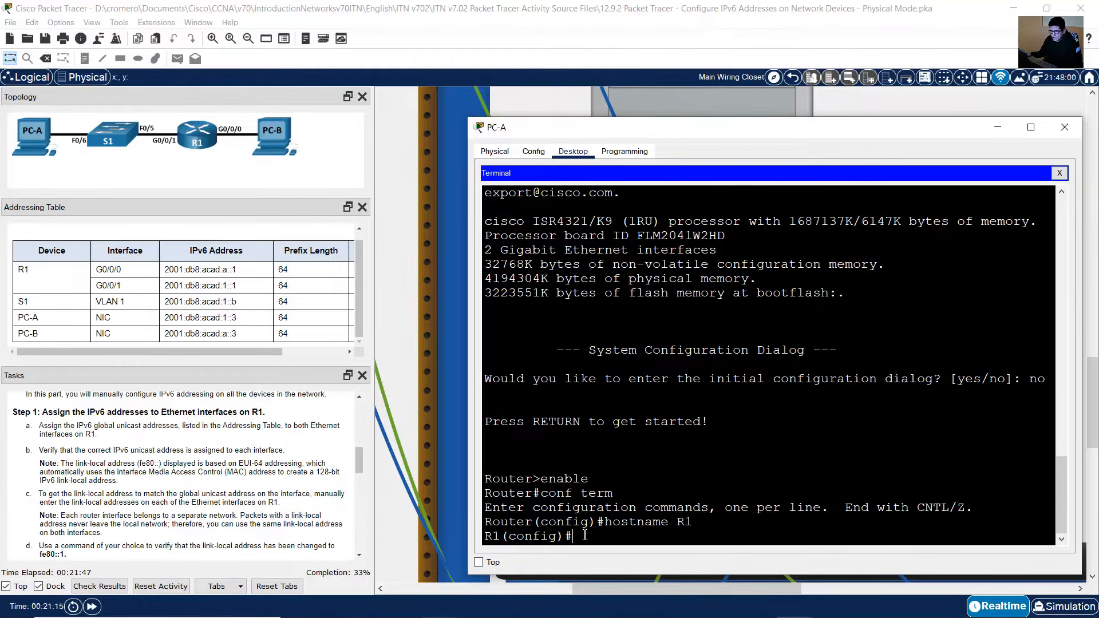
{"action": "left_click", "coordinate": [48, 274]}
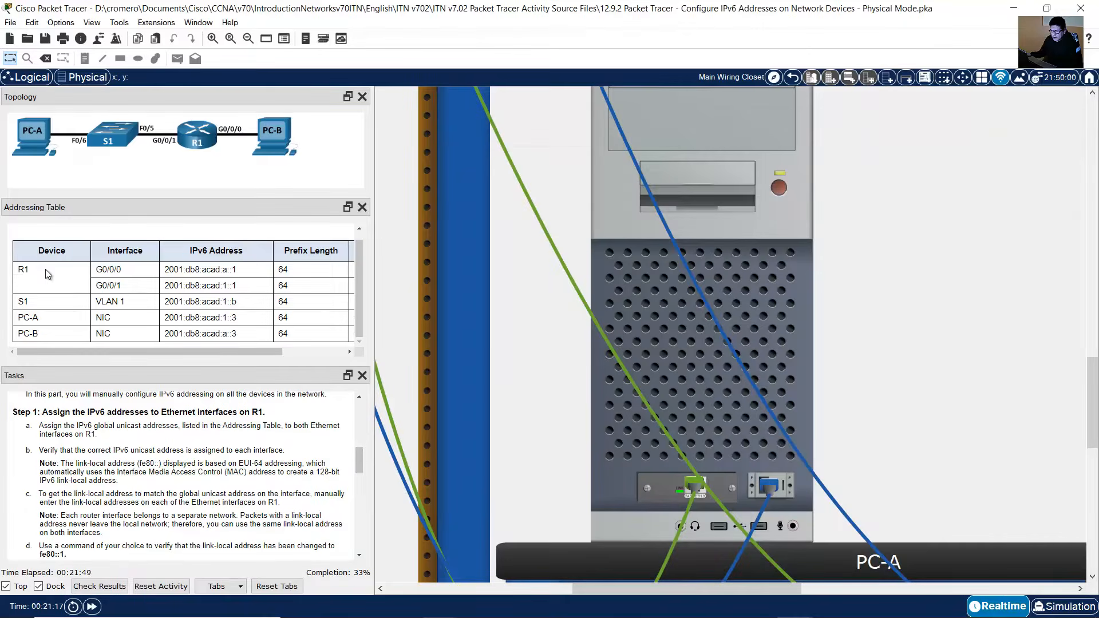
{"action": "left_click_drag", "start_coordinate": [48, 274], "coordinate": [246, 286]}
{"action": "left_click", "coordinate": [791, 345]}
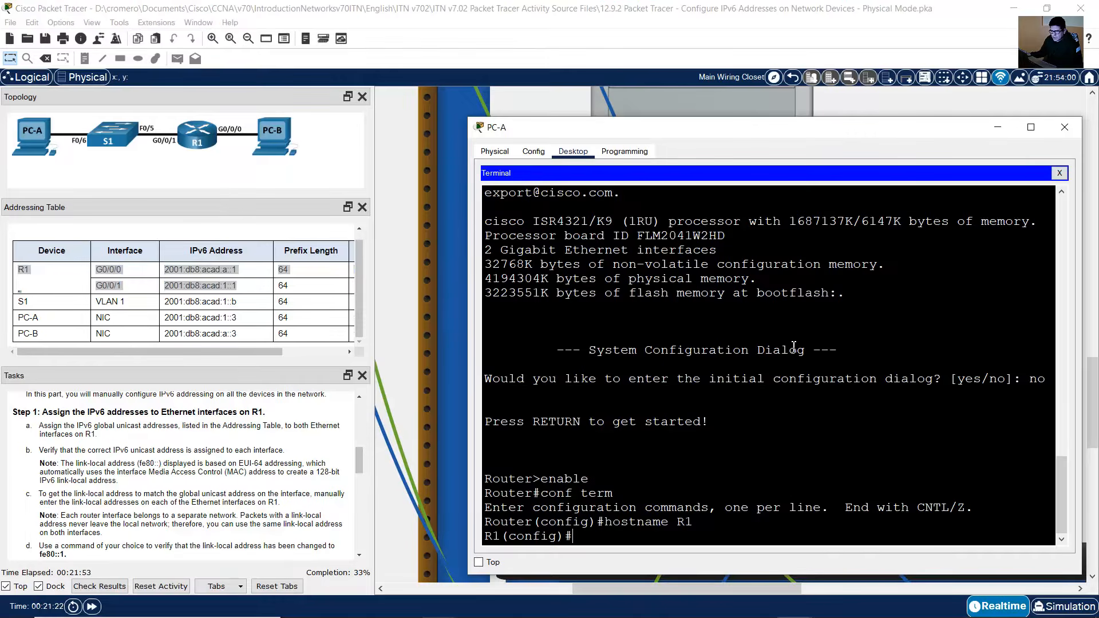
Step: On R1, assign IPv6 address 2001:db8:acad:a::1/64 to interface G0/0/0 and enable it with no shutdown
{"action": "type", "text": "nt g0/0/0"}
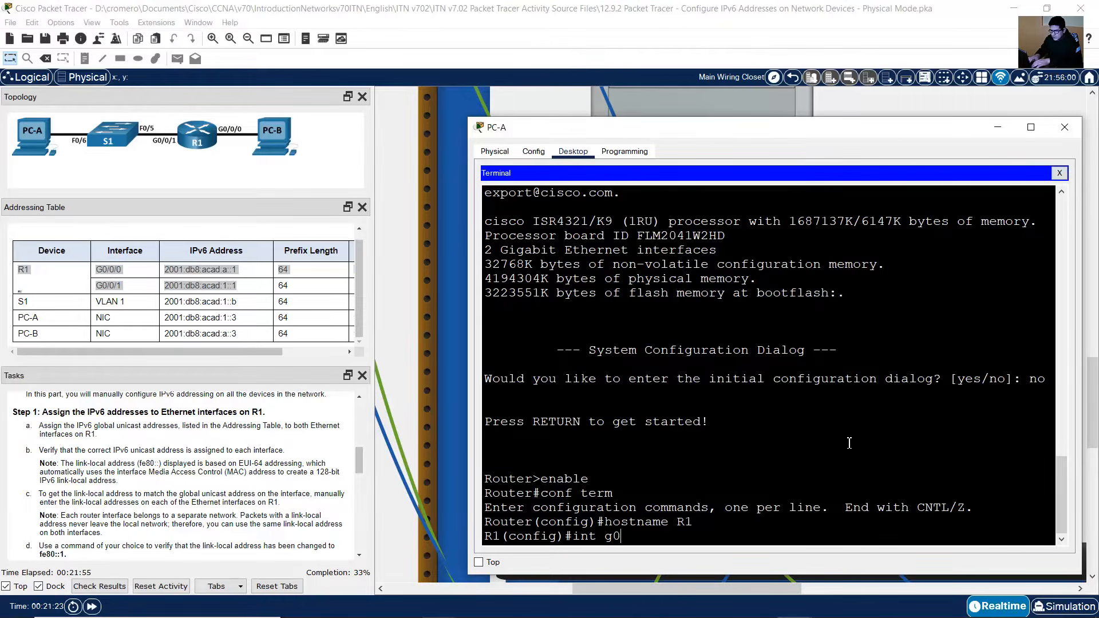
{"action": "key", "text": "Return"}
{"action": "type", "text": "ipv"}
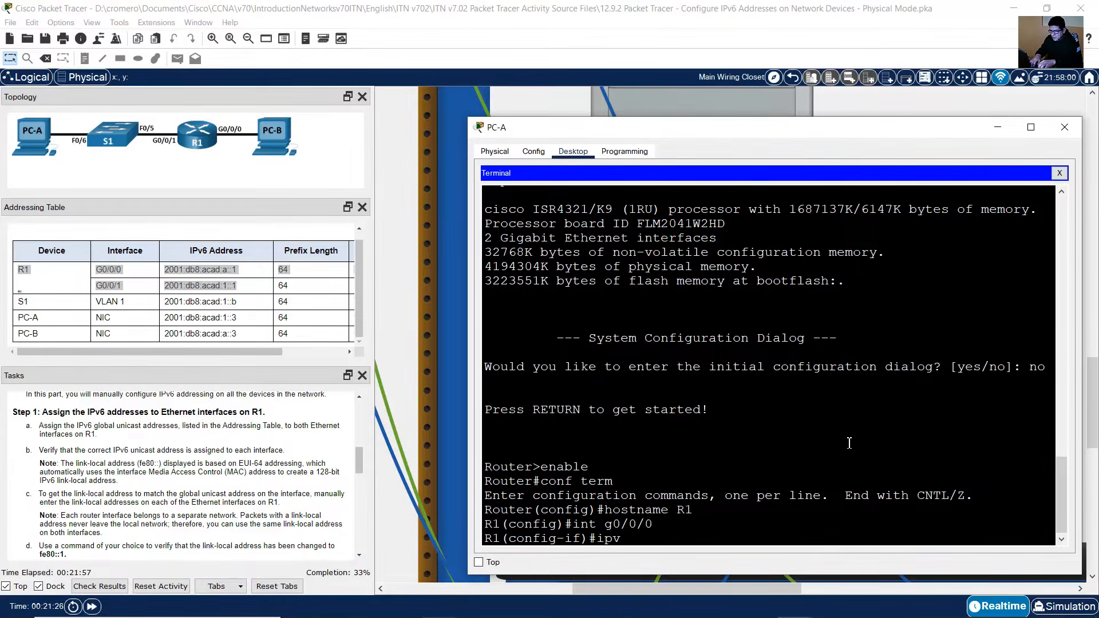
{"action": "type", "text": "6 address 20"}
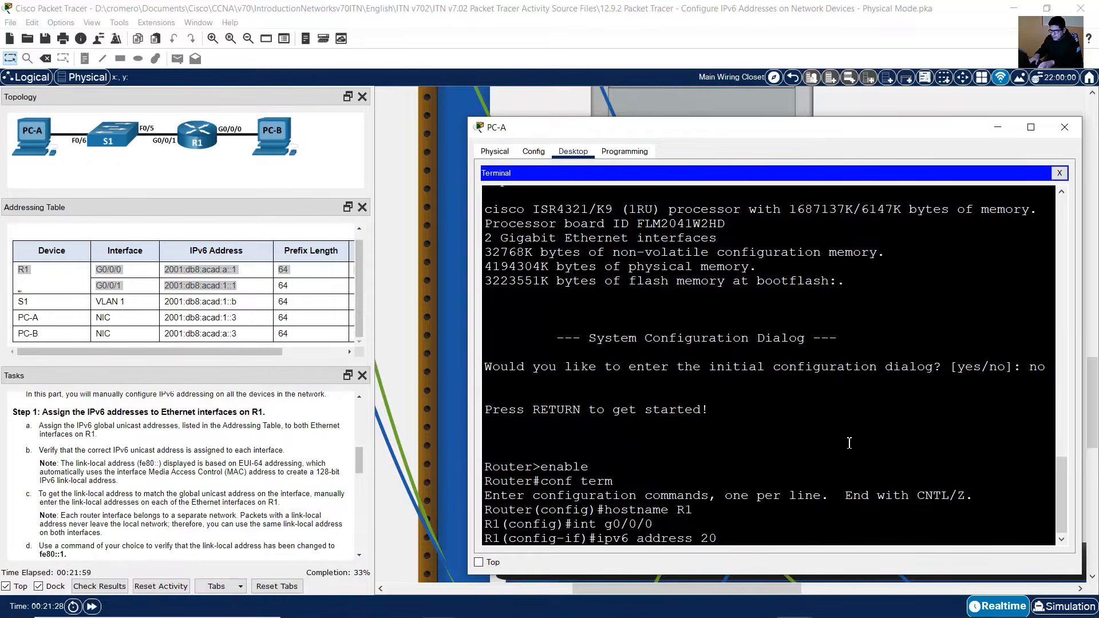
{"action": "type", "text": "01:db8:acad:a::1"}
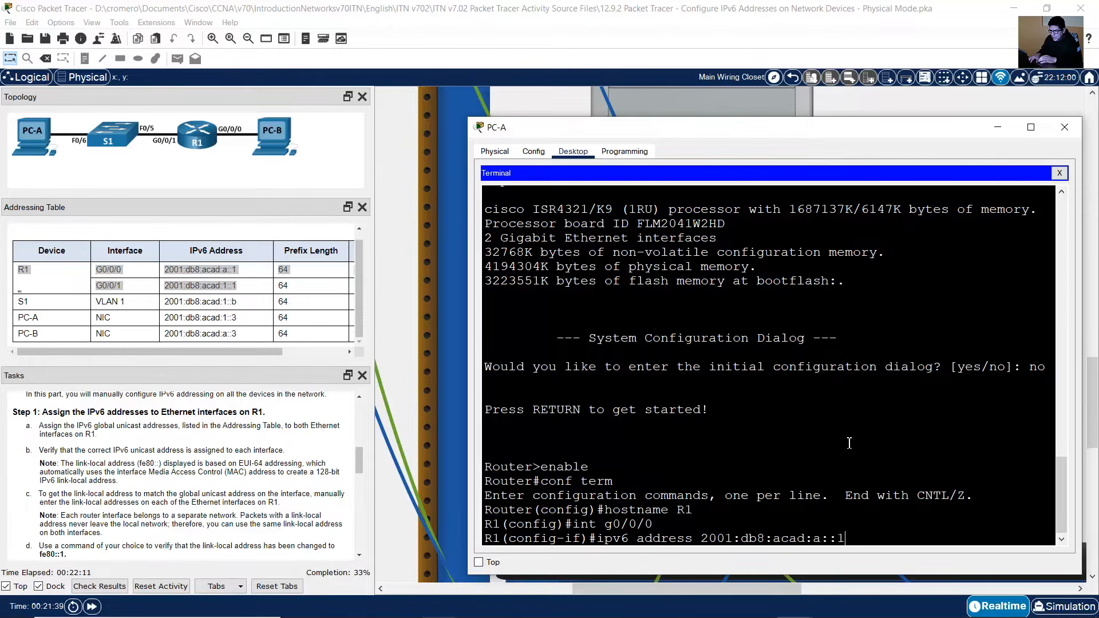
{"action": "type", "text": "/64"}
{"action": "left_click_drag", "start_coordinate": [295, 268], "coordinate": [255, 268]}
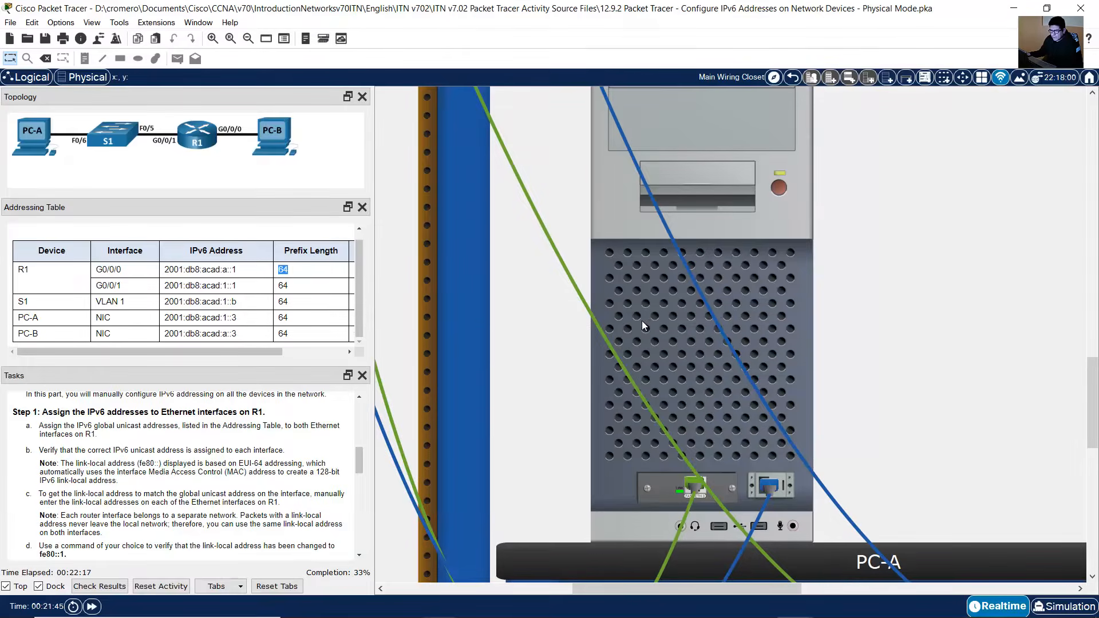
{"action": "left_click", "coordinate": [660, 315]}
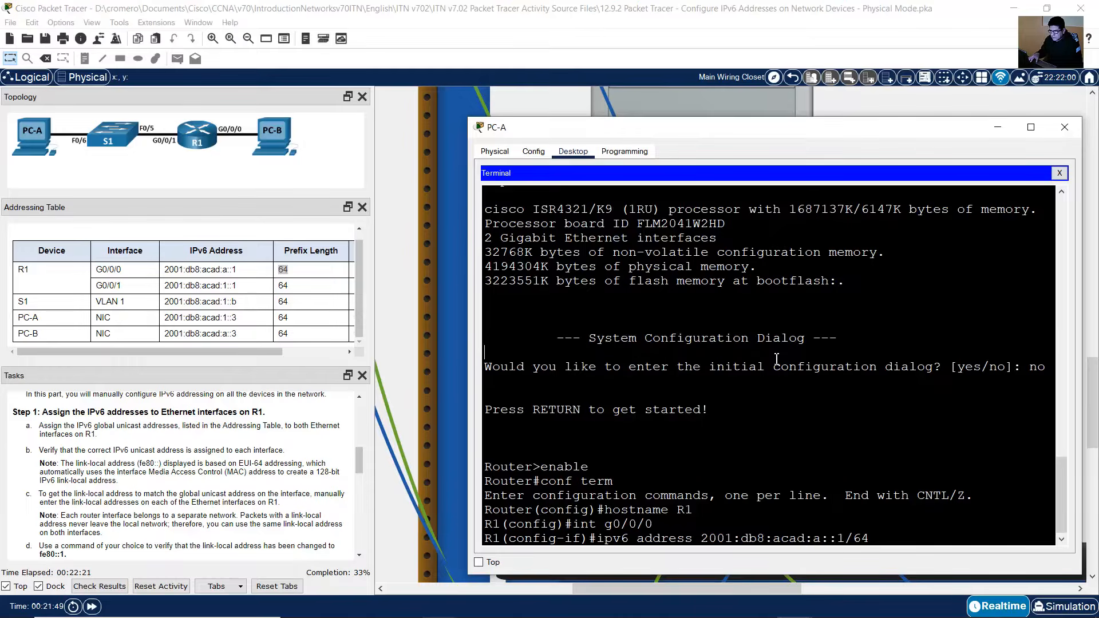
{"action": "key", "text": "Return"}
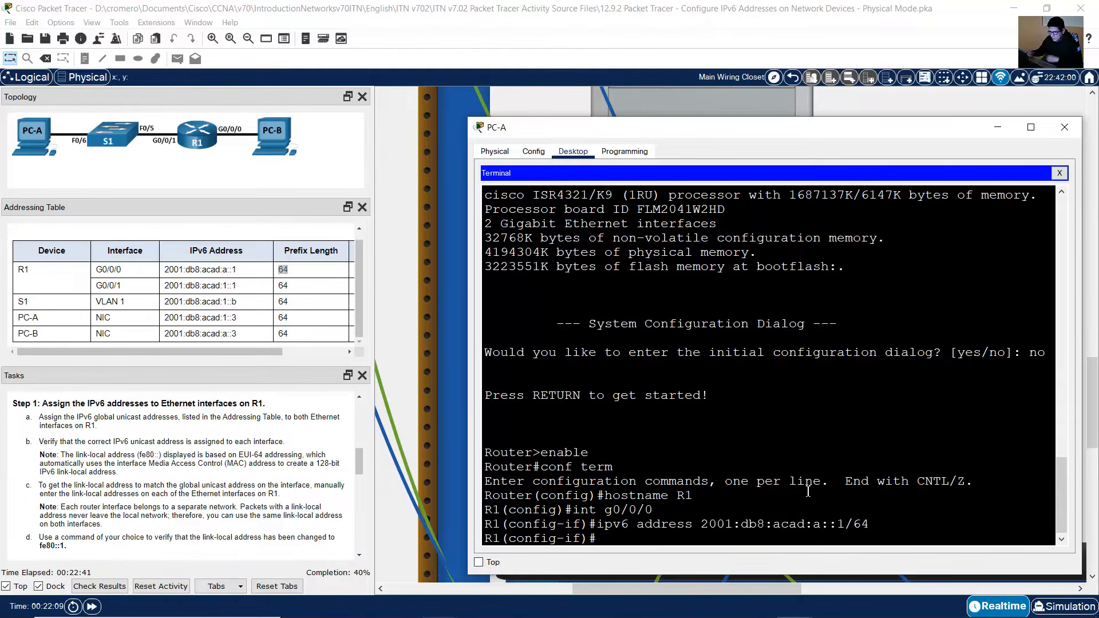
{"action": "type", "text": "no shutdon"}
{"action": "key", "text": "BackSpace"}
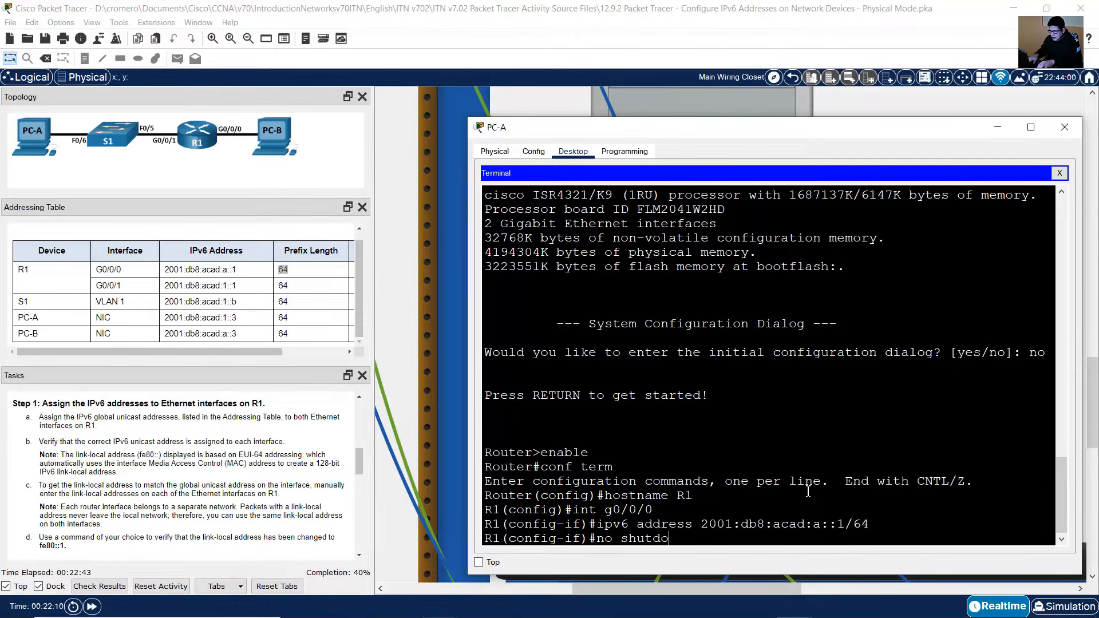
{"action": "type", "text": "wn"}
{"action": "key", "text": "Return"}
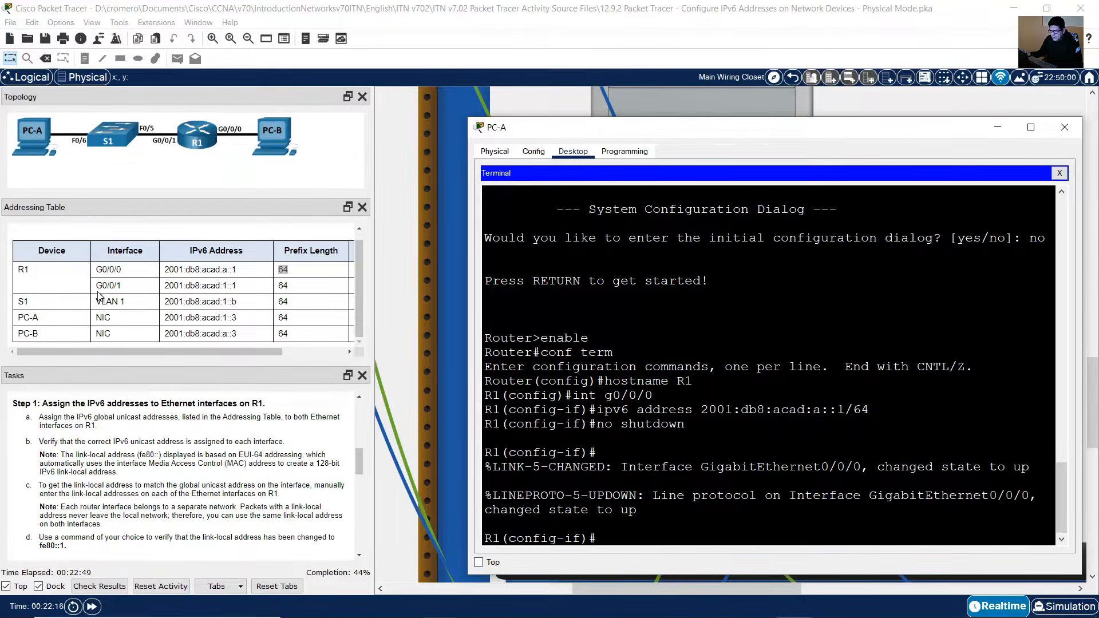
Step: Configure interface G0/0/1 with IPv6 address 2001:db8:acad:1::1/64 and enable it with no shutdown
{"action": "left_click_drag", "start_coordinate": [97, 285], "coordinate": [484, 286]}
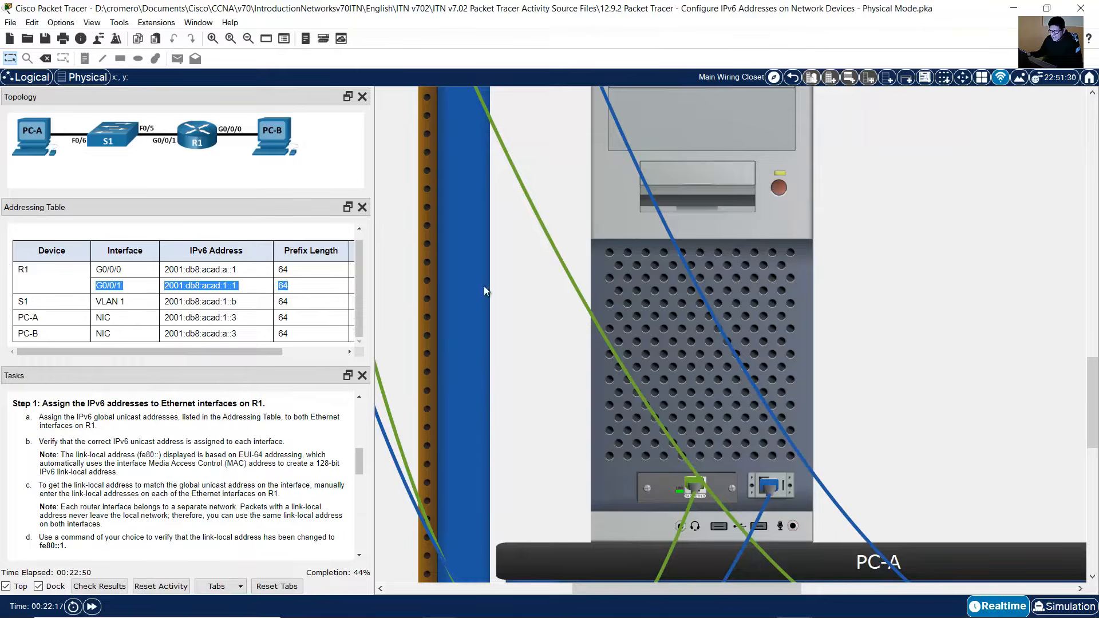
{"action": "left_click", "coordinate": [771, 310]}
{"action": "key", "text": "Up"}
{"action": "key", "text": "Up"}
{"action": "key", "text": "Up"}
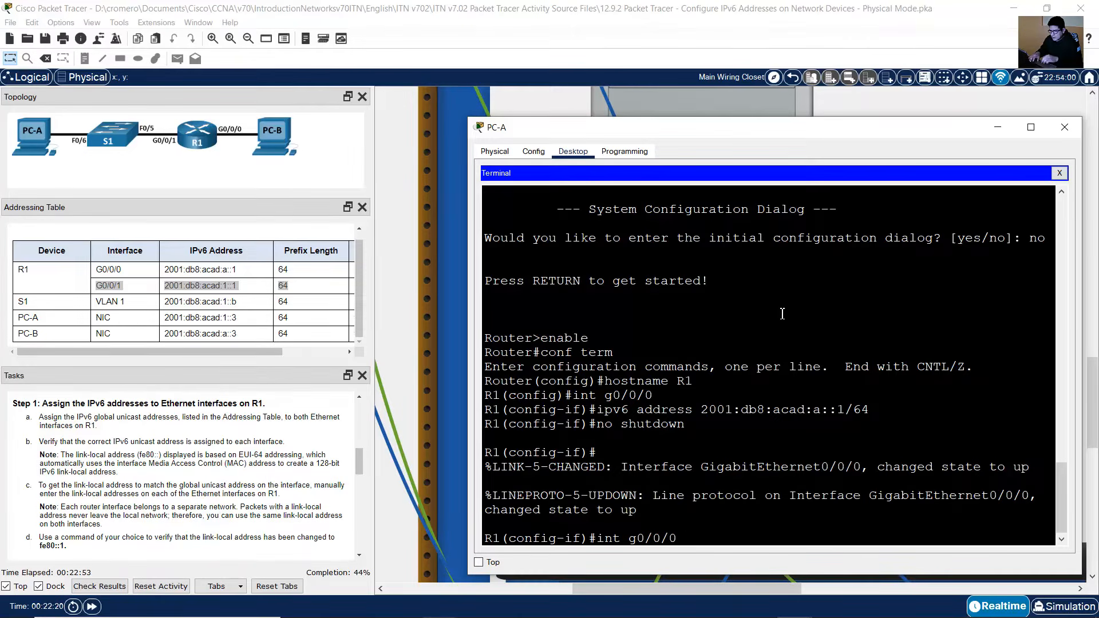
{"action": "key", "text": "BackSpace"}
{"action": "type", "text": "1"}
{"action": "key", "text": "Return"}
{"action": "key", "text": "Up"}
{"action": "key", "text": "Up"}
{"action": "key", "text": "Up"}
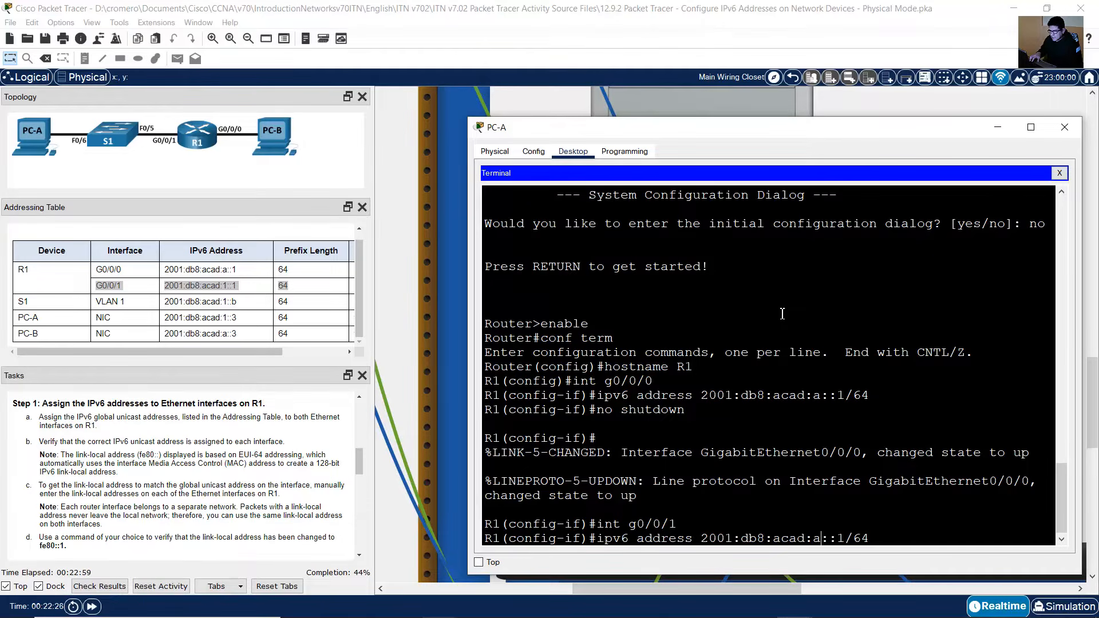
{"action": "key", "text": "BackSpace"}
{"action": "type", "text": "1"}
{"action": "key", "text": "Right"}
{"action": "key", "text": "Right"}
{"action": "key", "text": "Return"}
{"action": "key", "text": "Up"}
{"action": "key", "text": "Up"}
{"action": "key", "text": "Up"}
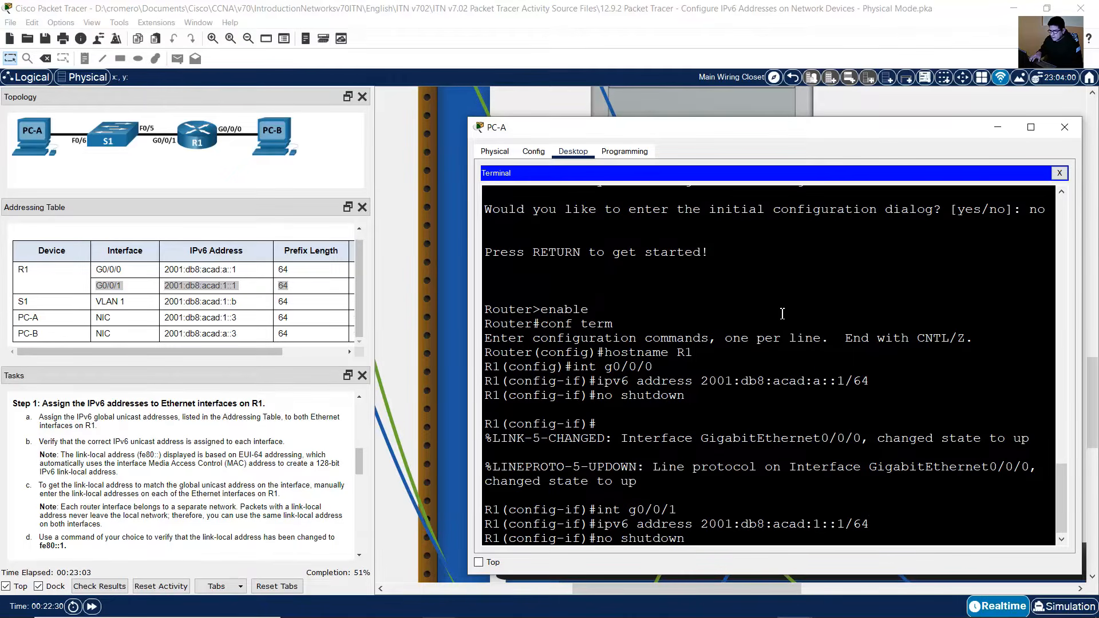
{"action": "key", "text": "Return"}
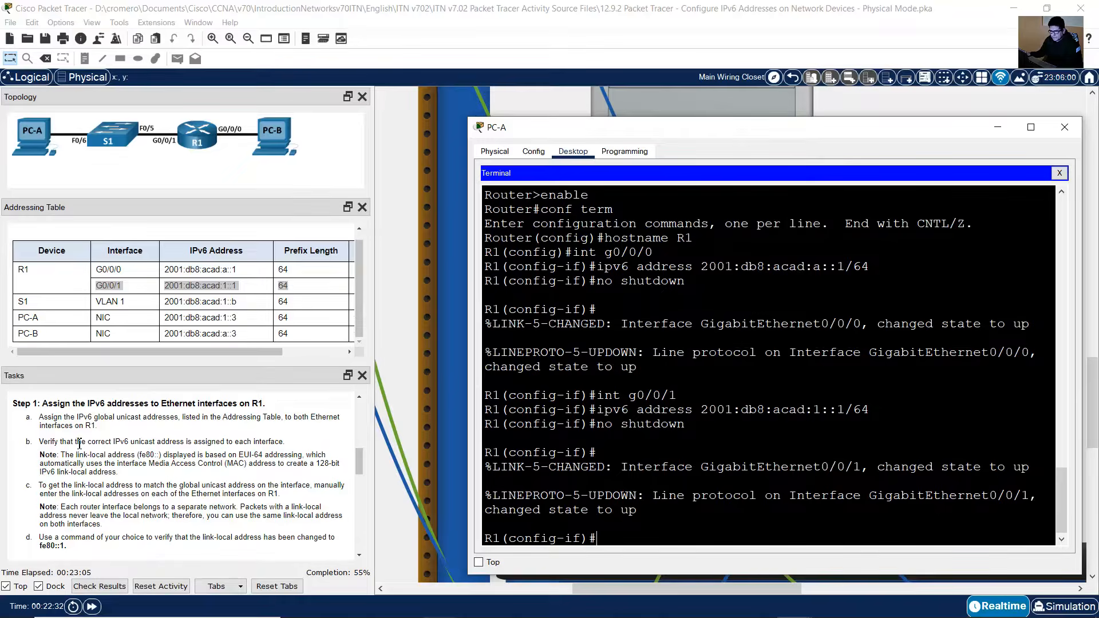
Step: Leave configuration mode and run show ipv6 interface brief on R1
{"action": "left_click", "coordinate": [80, 445]}
{"action": "left_click_drag", "start_coordinate": [47, 446], "coordinate": [281, 440]}
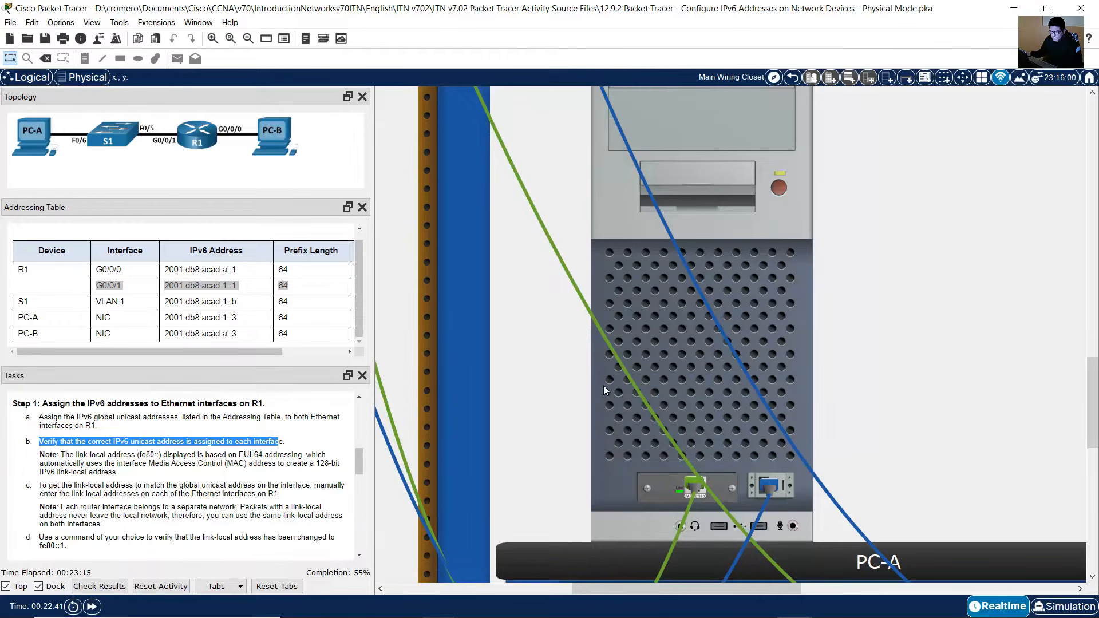
{"action": "left_click", "coordinate": [778, 290]}
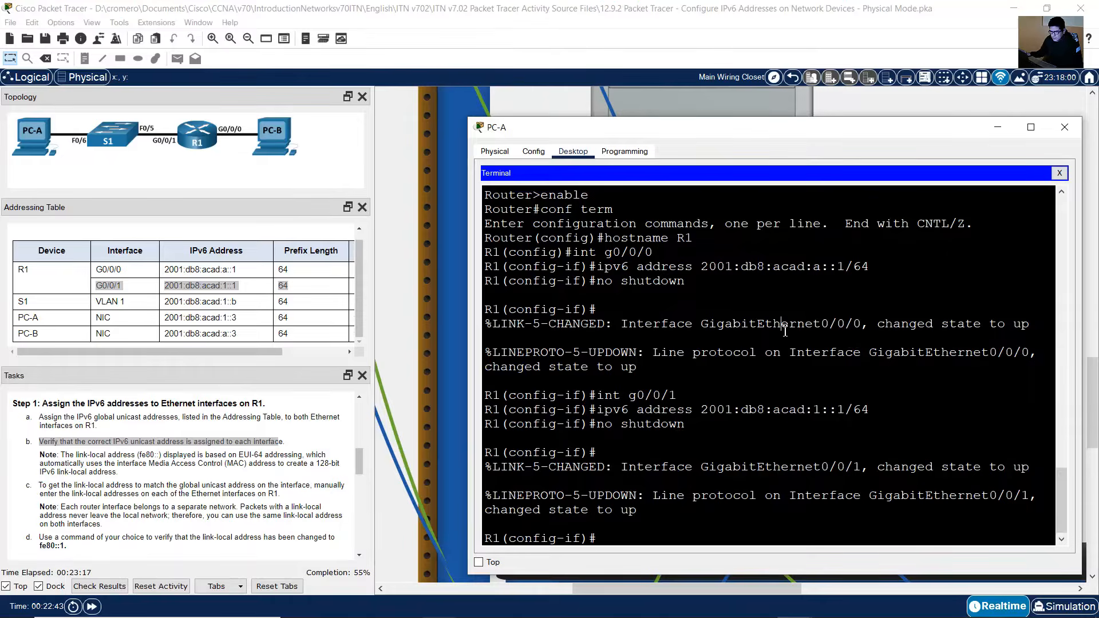
{"action": "type", "text": "end"}
{"action": "key", "text": "Return"}
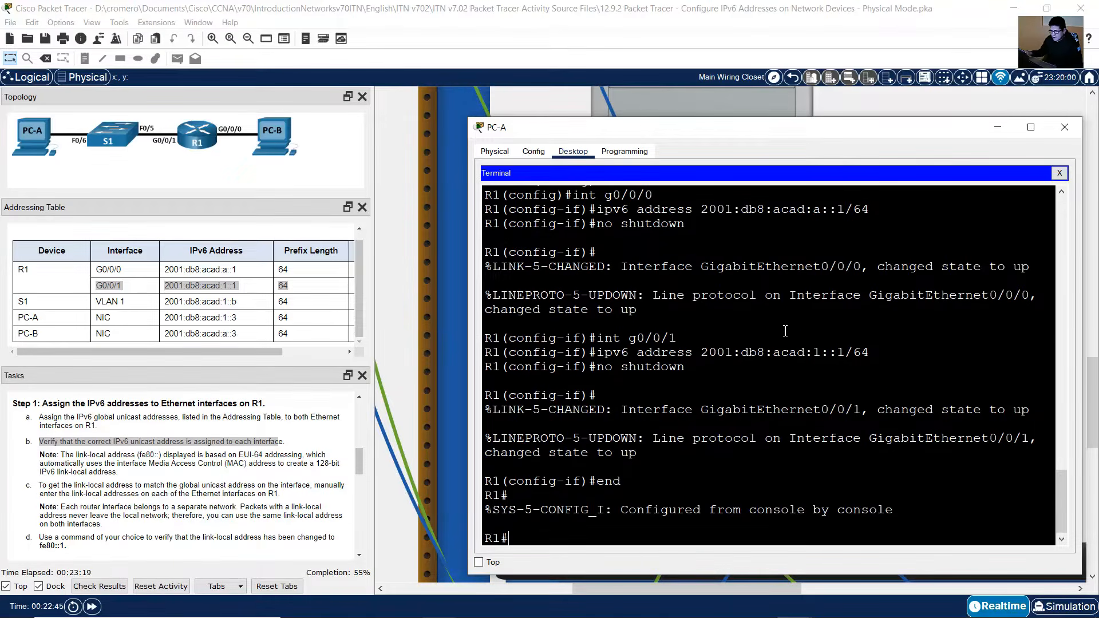
{"action": "left_click_drag", "start_coordinate": [518, 544], "coordinate": [482, 536]}
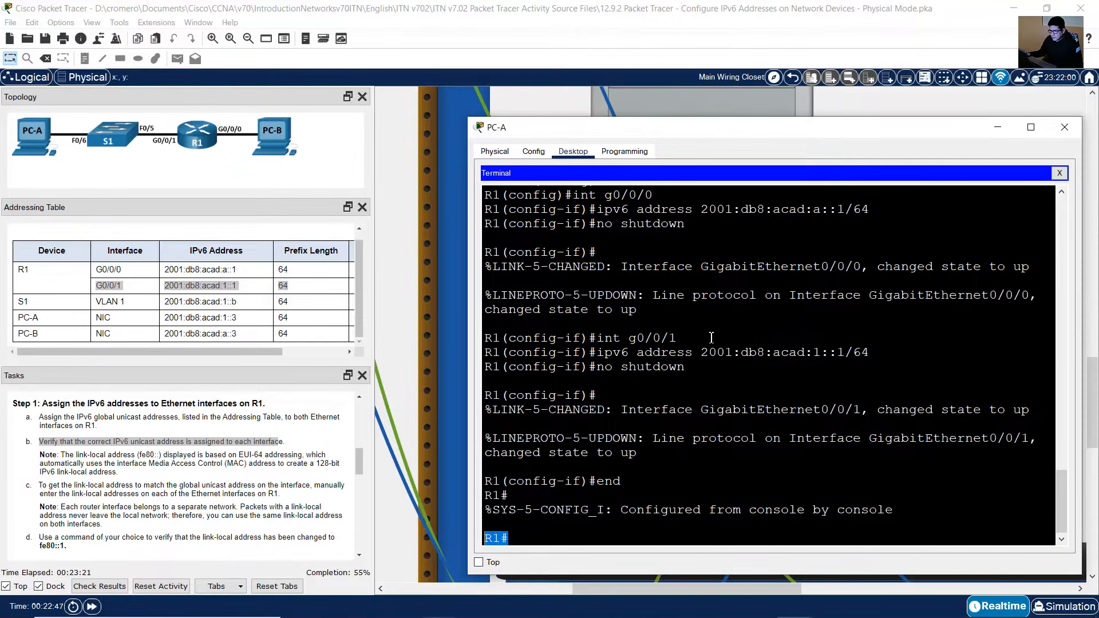
{"action": "type", "text": "show"}
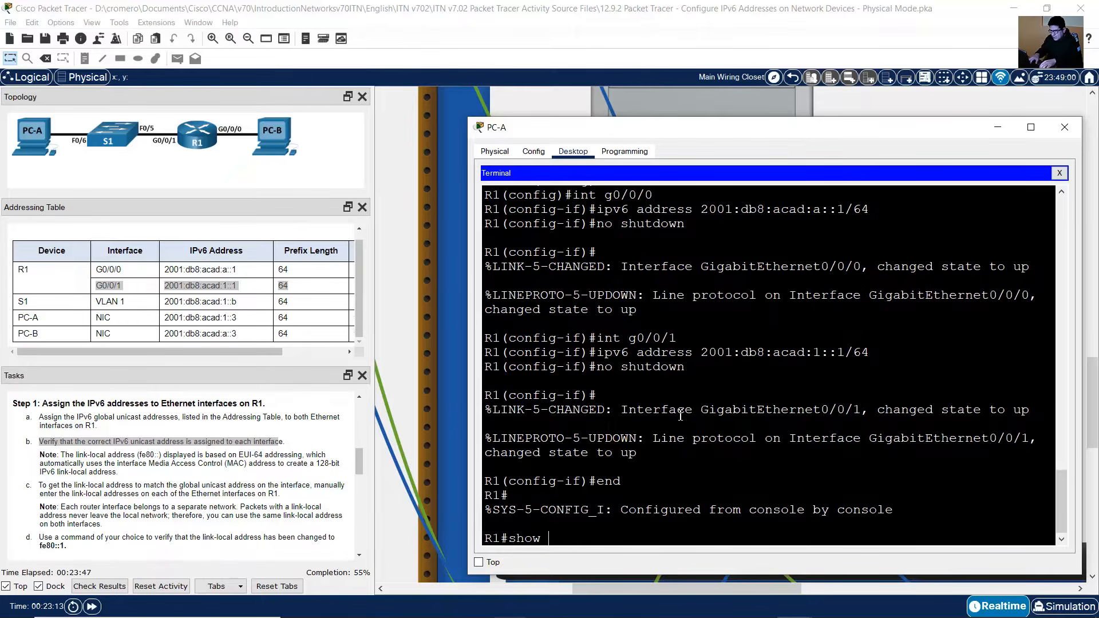
{"action": "type", "text": " ipv6 interface brief"}
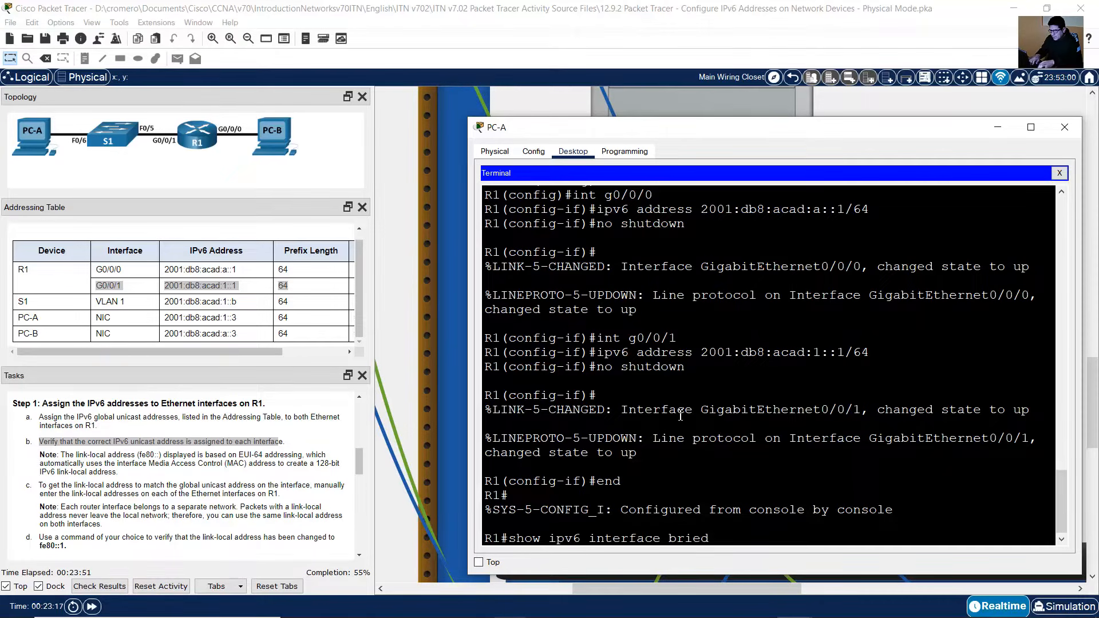
{"action": "key", "text": "Return"}
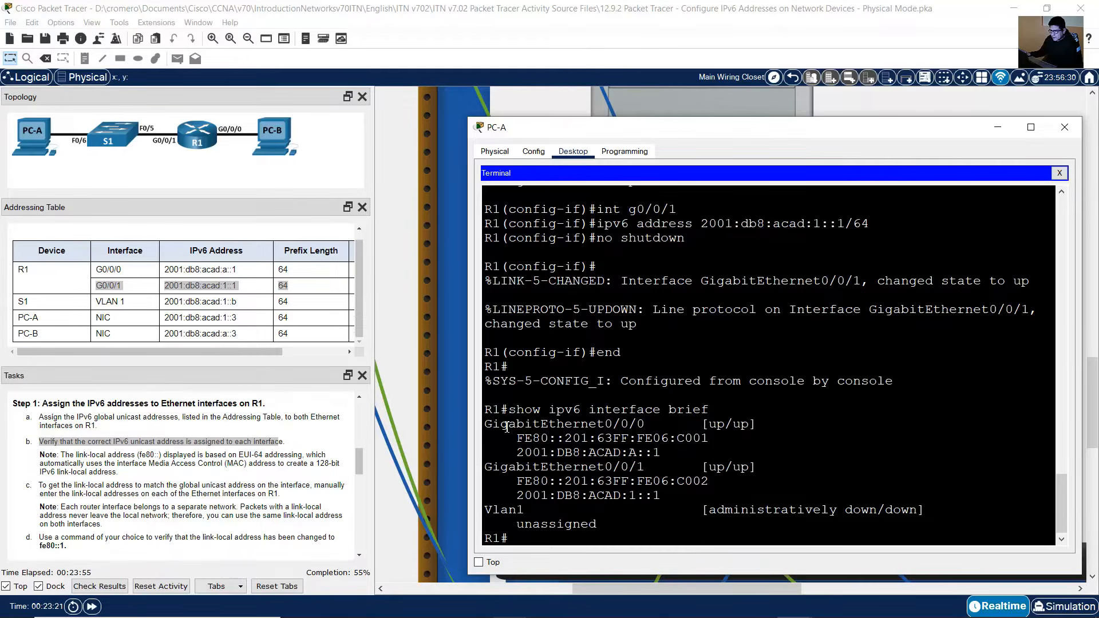
Step: Examine each interface's link-local and global unicast addresses in the output against the task's EUI-64 note
{"action": "left_click_drag", "start_coordinate": [507, 427], "coordinate": [760, 424]}
{"action": "left_click", "coordinate": [727, 424]}
{"action": "left_click_drag", "start_coordinate": [523, 438], "coordinate": [725, 437]}
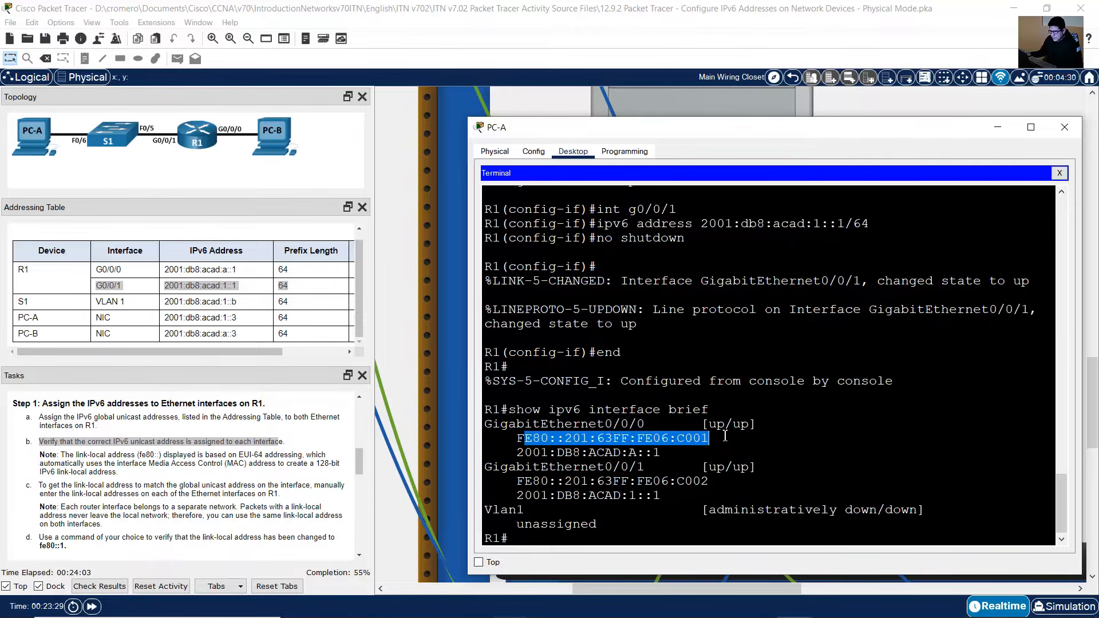
{"action": "left_click", "coordinate": [567, 439]}
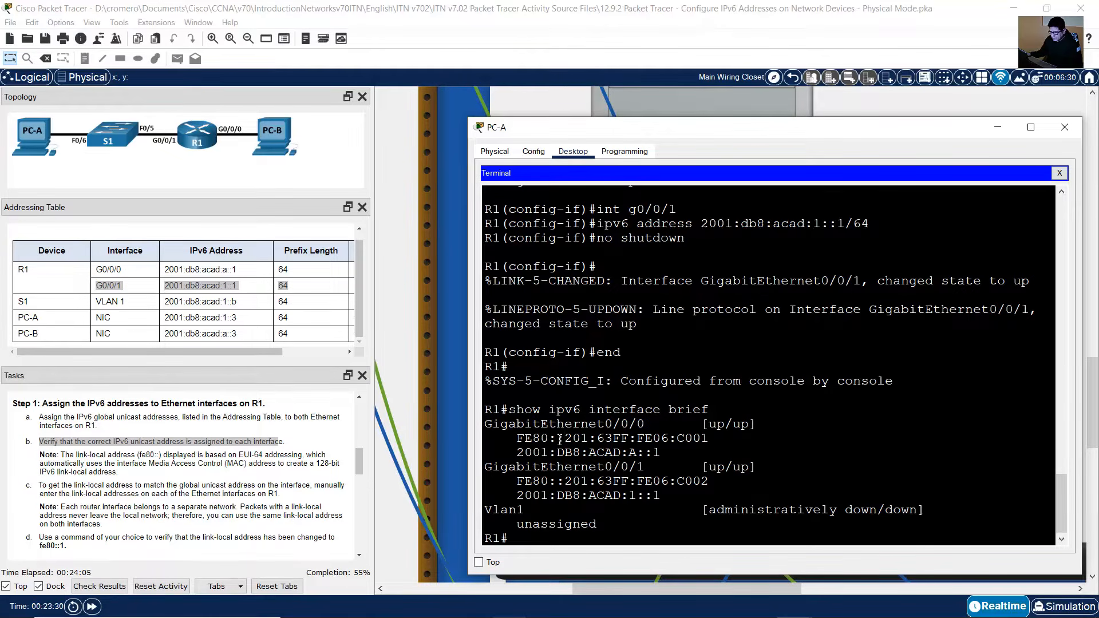
{"action": "left_click_drag", "start_coordinate": [517, 437], "coordinate": [702, 438]}
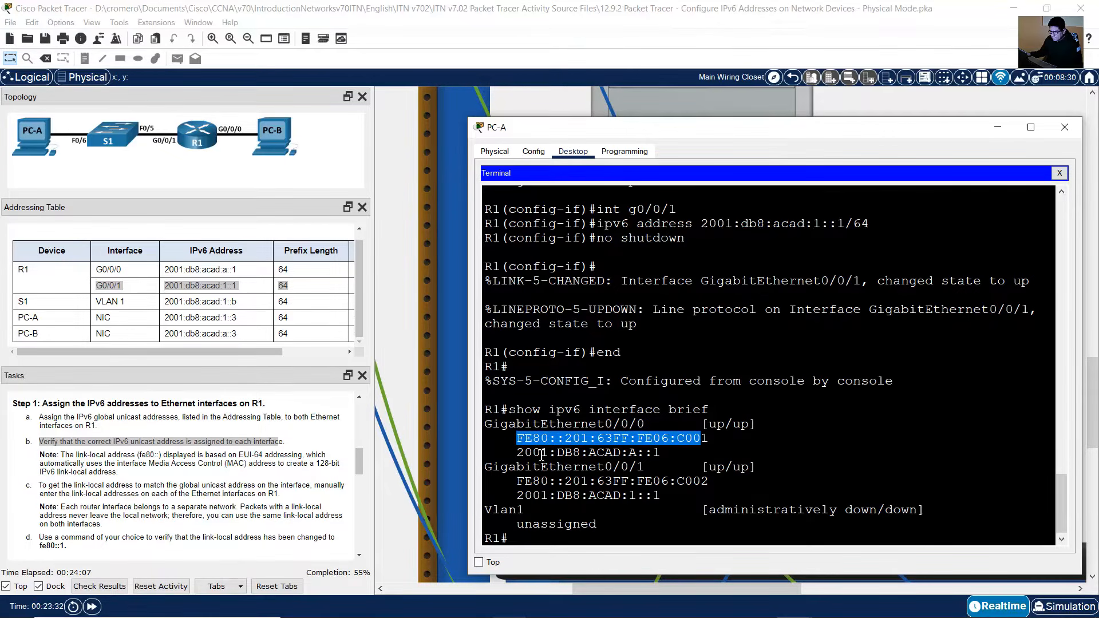
{"action": "left_click_drag", "start_coordinate": [520, 454], "coordinate": [661, 453]}
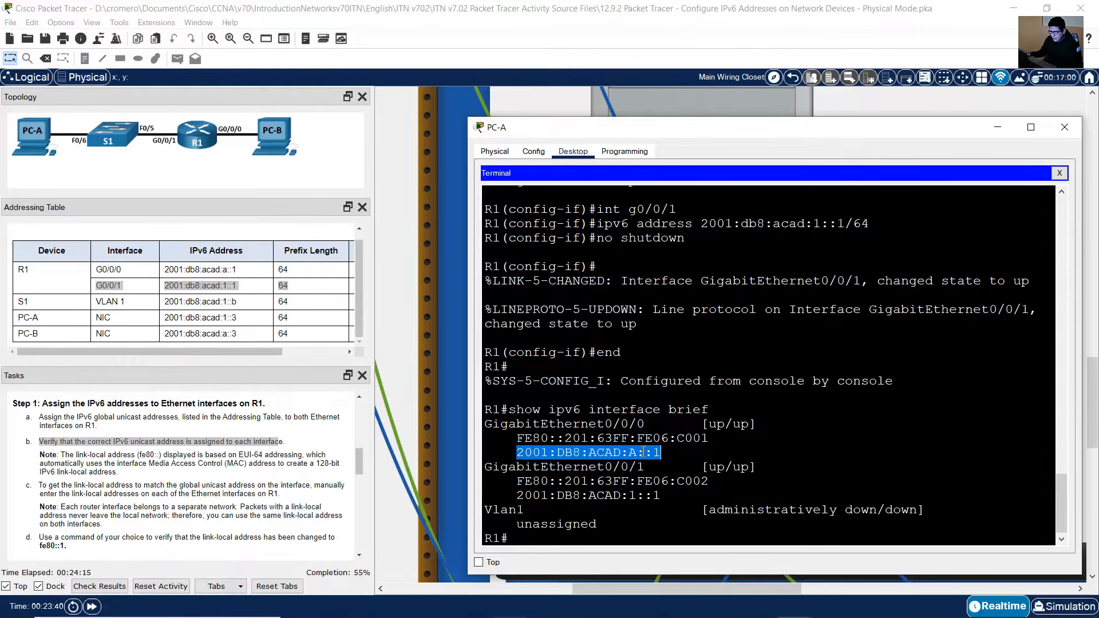
{"action": "left_click_drag", "start_coordinate": [485, 467], "coordinate": [644, 467]}
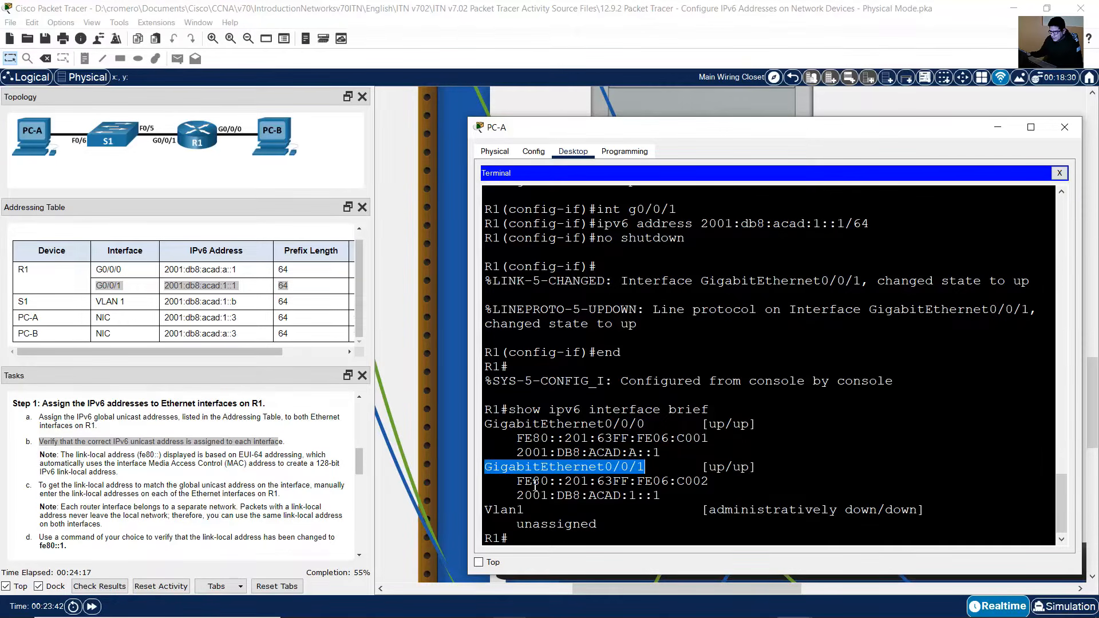
{"action": "left_click_drag", "start_coordinate": [517, 481], "coordinate": [710, 482]}
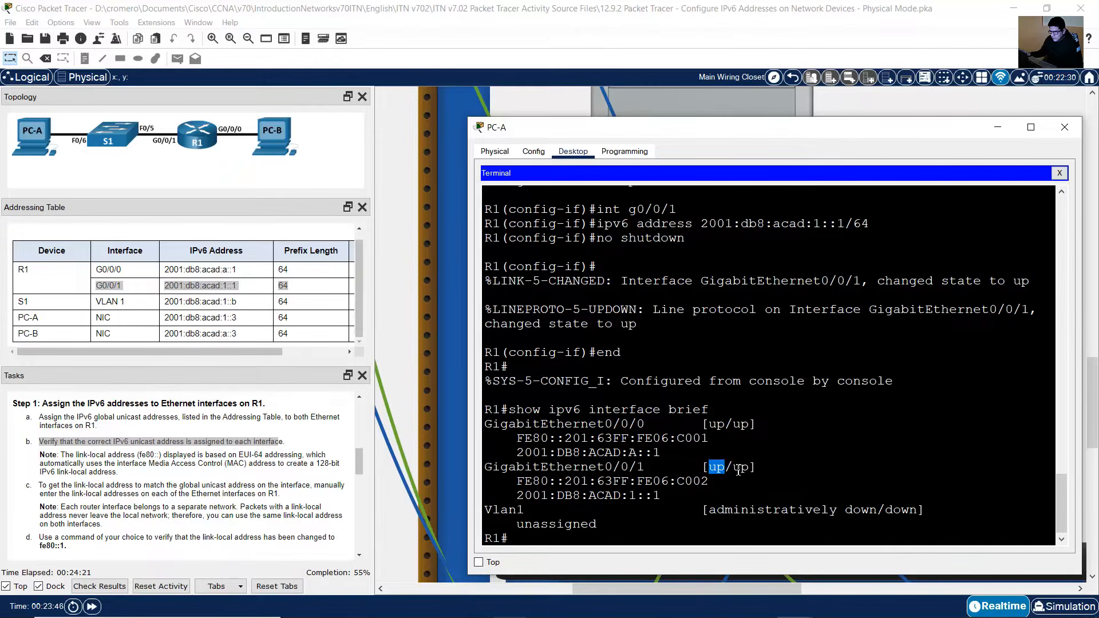
{"action": "left_click_drag", "start_coordinate": [734, 469], "coordinate": [751, 469]}
{"action": "left_click_drag", "start_coordinate": [517, 497], "coordinate": [662, 497]}
{"action": "left_click", "coordinate": [154, 463]}
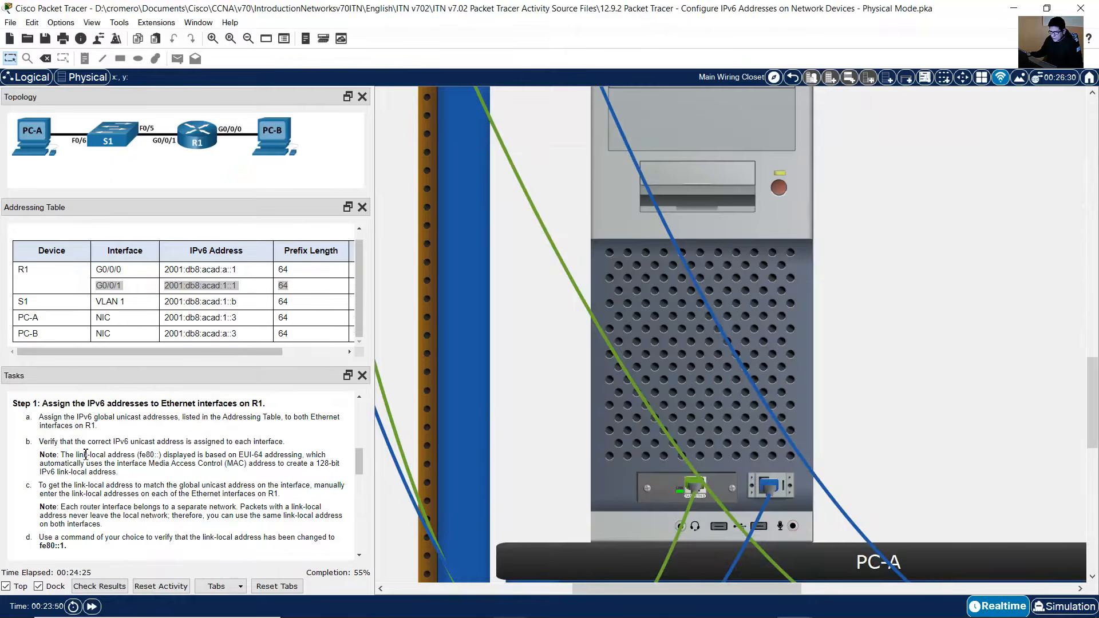
{"action": "left_click_drag", "start_coordinate": [61, 456], "coordinate": [120, 474]}
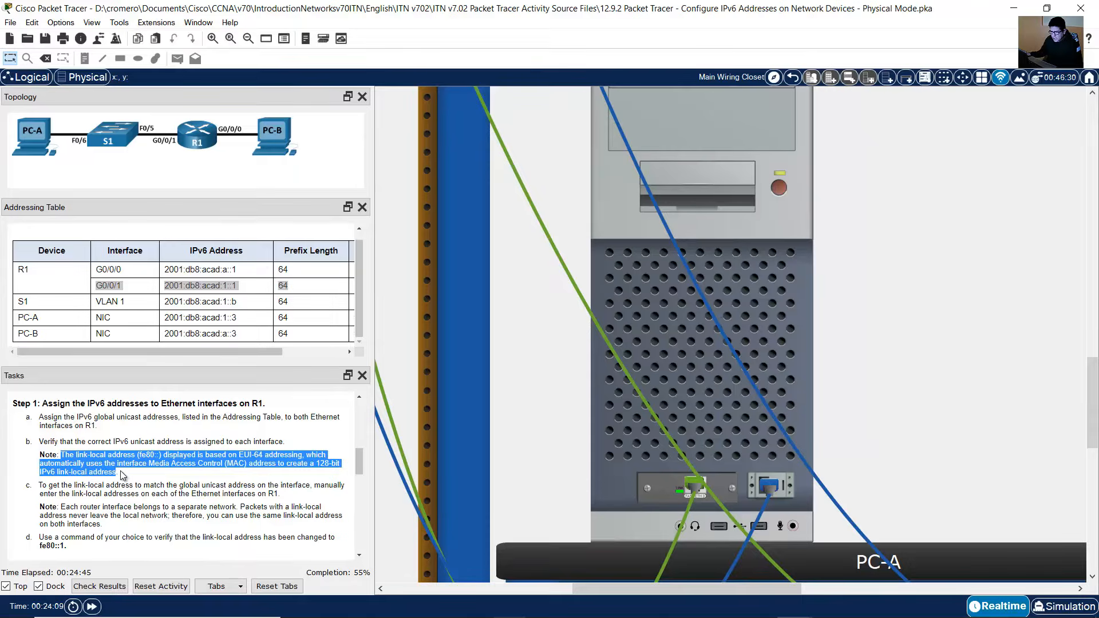
{"action": "left_click", "coordinate": [749, 332]}
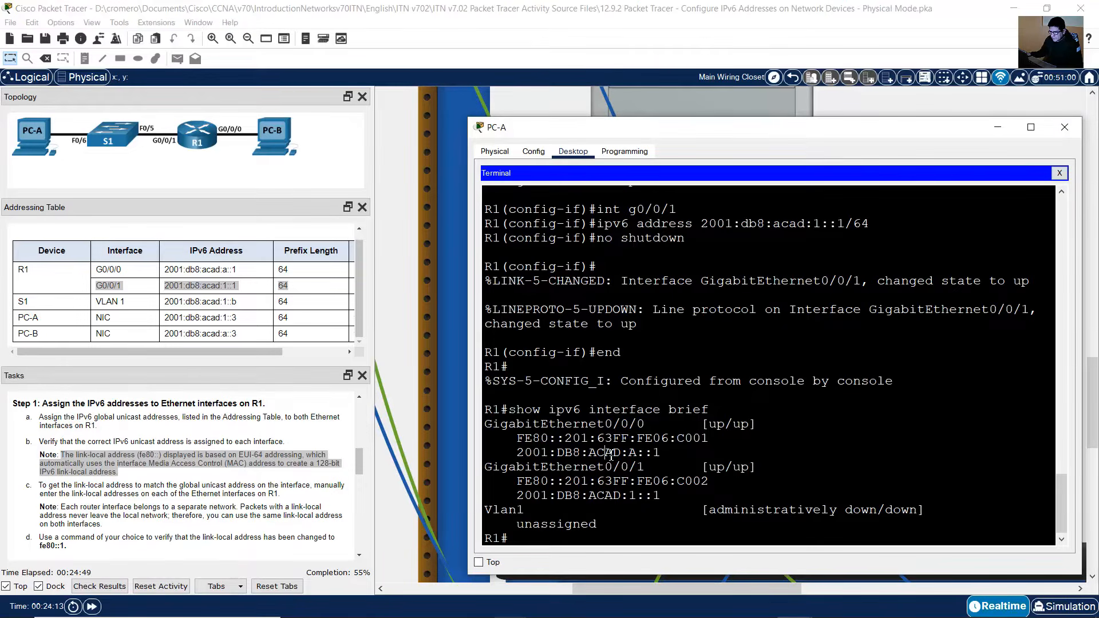
{"action": "left_click_drag", "start_coordinate": [517, 438], "coordinate": [749, 435]}
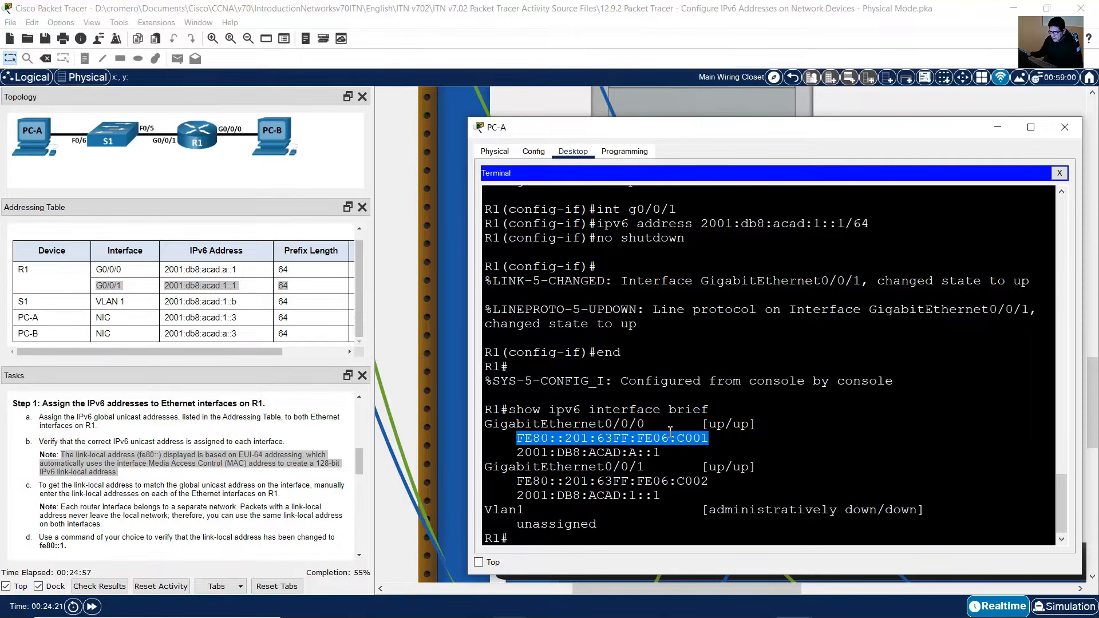
{"action": "left_click", "coordinate": [711, 423]}
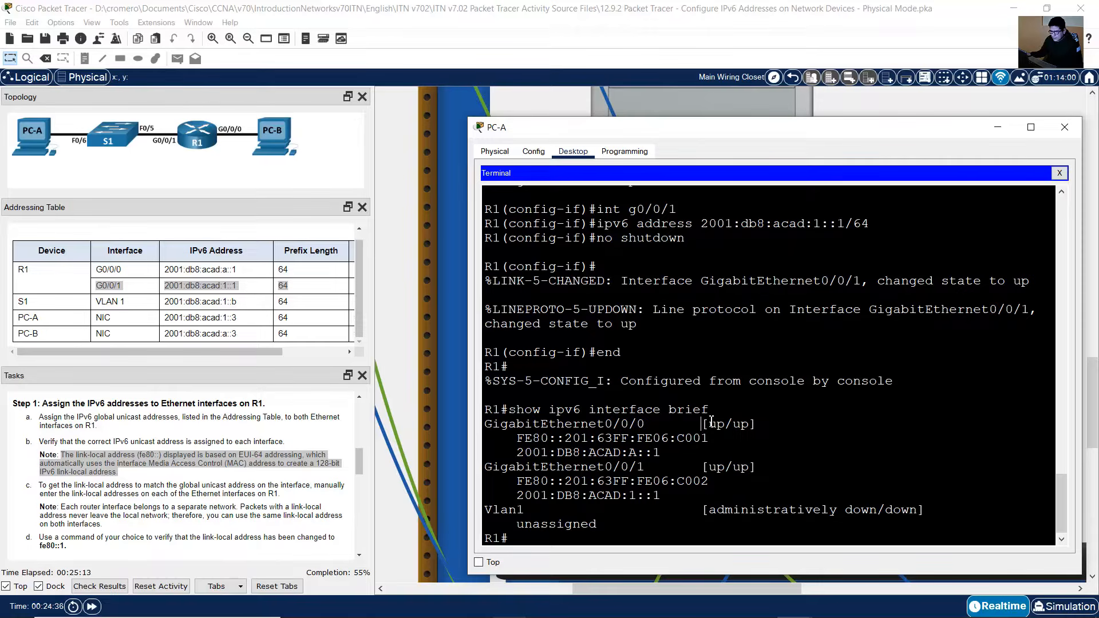
Step: Run show interface on R1 to display the interfaces' hardware details
{"action": "key", "text": "Up"}
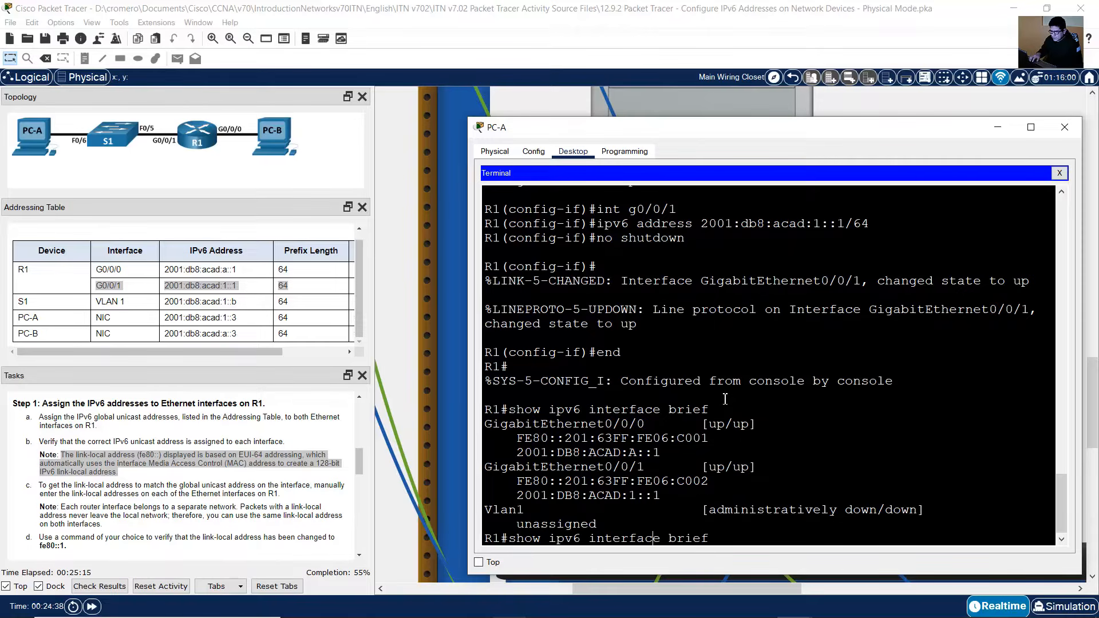
{"action": "key", "text": "BackSpace"}
{"action": "key", "text": "BackSpace"}
{"action": "key", "text": "BackSpace"}
{"action": "key", "text": "BackSpace"}
{"action": "key", "text": "BackSpace"}
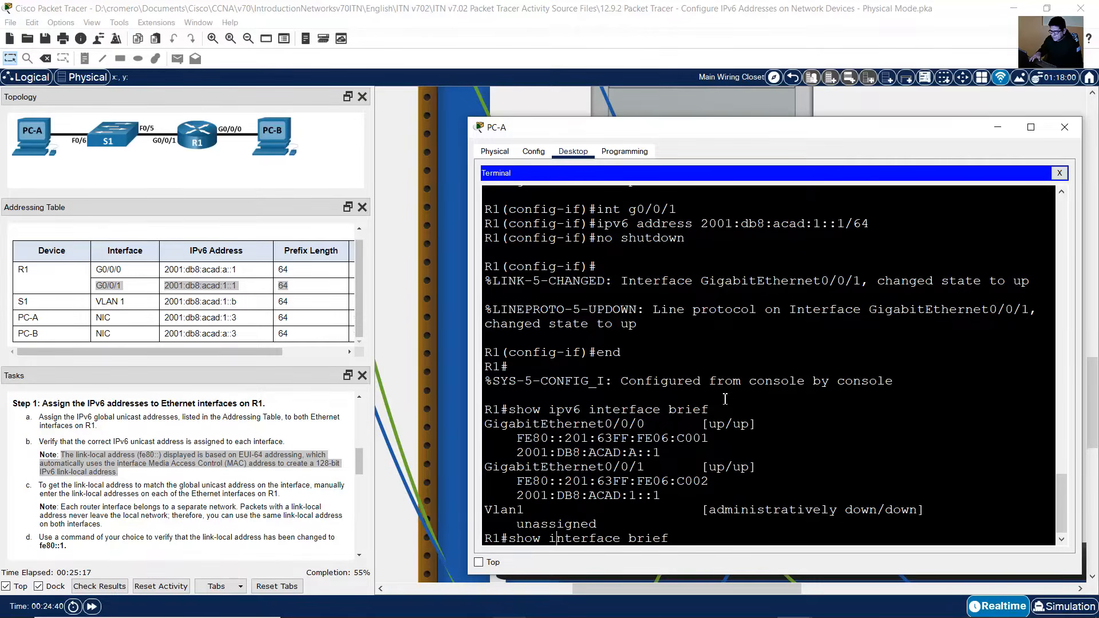
{"action": "key", "text": "Right"}
{"action": "key", "text": "Right"}
{"action": "key", "text": "Right"}
{"action": "key", "text": "Right"}
{"action": "key", "text": "Right"}
{"action": "key", "text": "Right"}
{"action": "key", "text": "BackSpace"}
{"action": "key", "text": "BackSpace"}
{"action": "key", "text": "Return"}
{"action": "scroll", "coordinate": [725, 398], "scroll_direction": "up", "scroll_amount": 3}
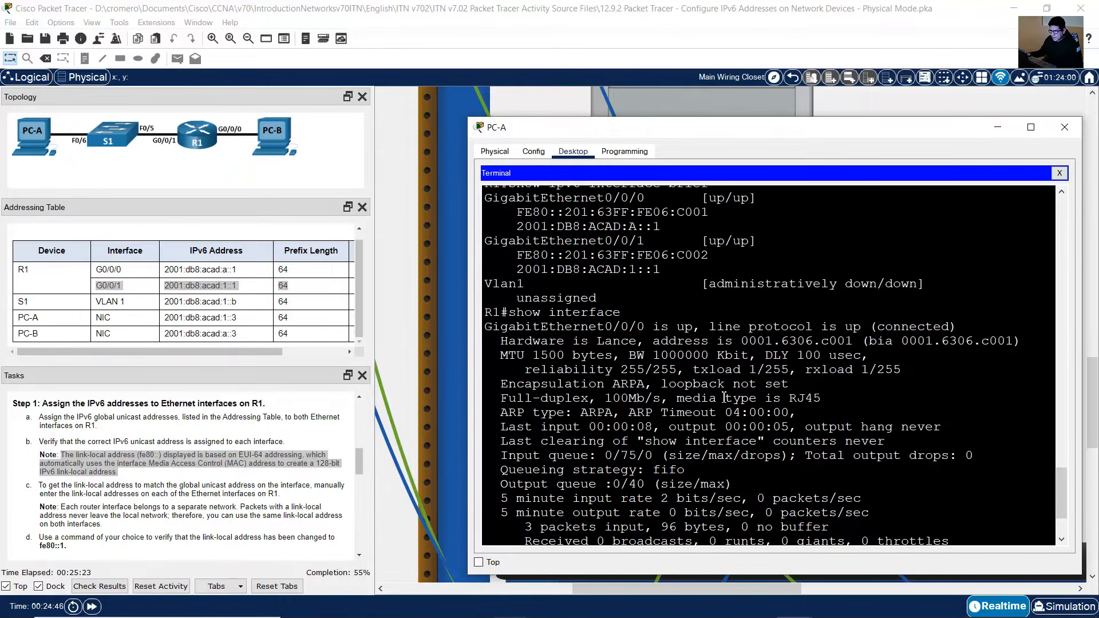
Step: Compare G0/0/0's hardware MAC address in the show interface output with its EUI-64 link-local address
{"action": "left_click_drag", "start_coordinate": [491, 326], "coordinate": [639, 326]}
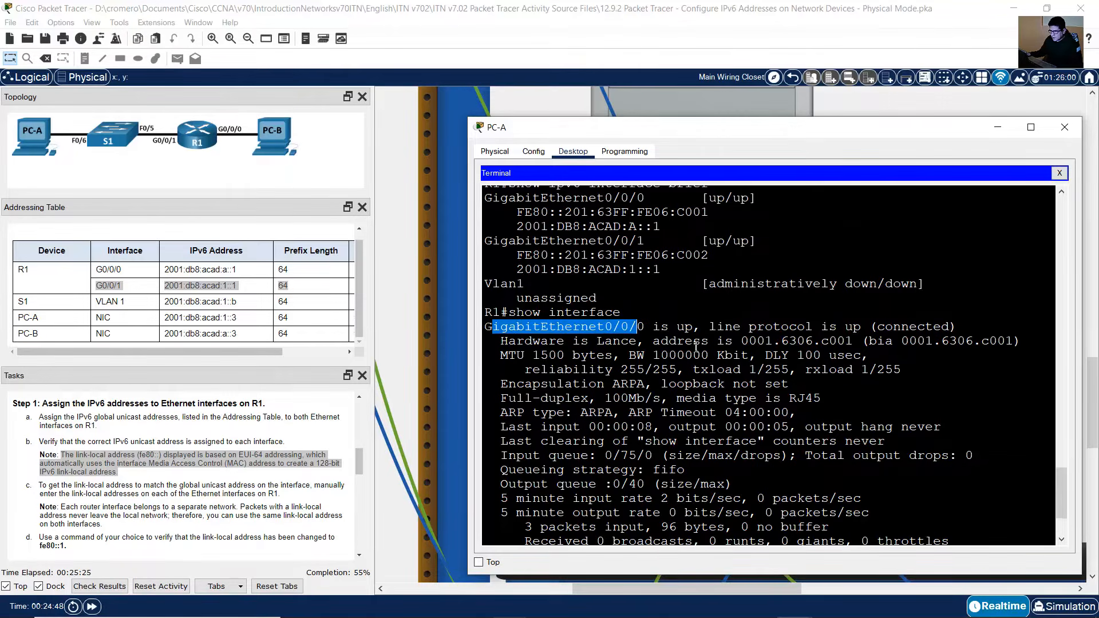
{"action": "scroll", "coordinate": [701, 372], "scroll_direction": "up", "scroll_amount": 3}
{"action": "scroll", "coordinate": [701, 373], "scroll_direction": "up", "scroll_amount": 2}
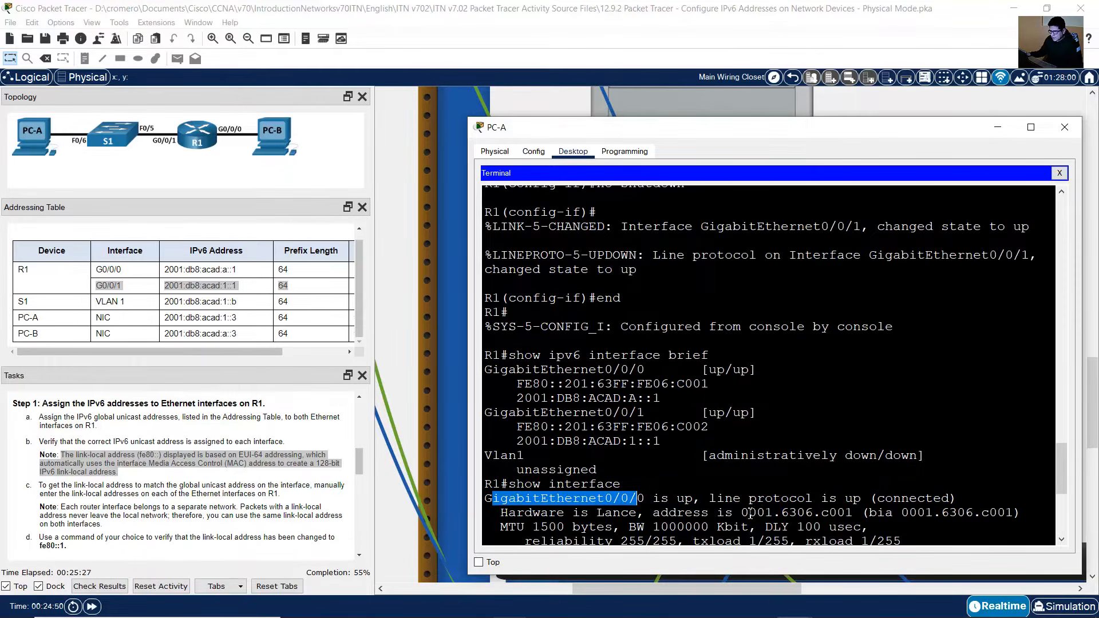
{"action": "left_click_drag", "start_coordinate": [742, 512], "coordinate": [854, 512]}
{"action": "left_click_drag", "start_coordinate": [757, 514], "coordinate": [862, 514]}
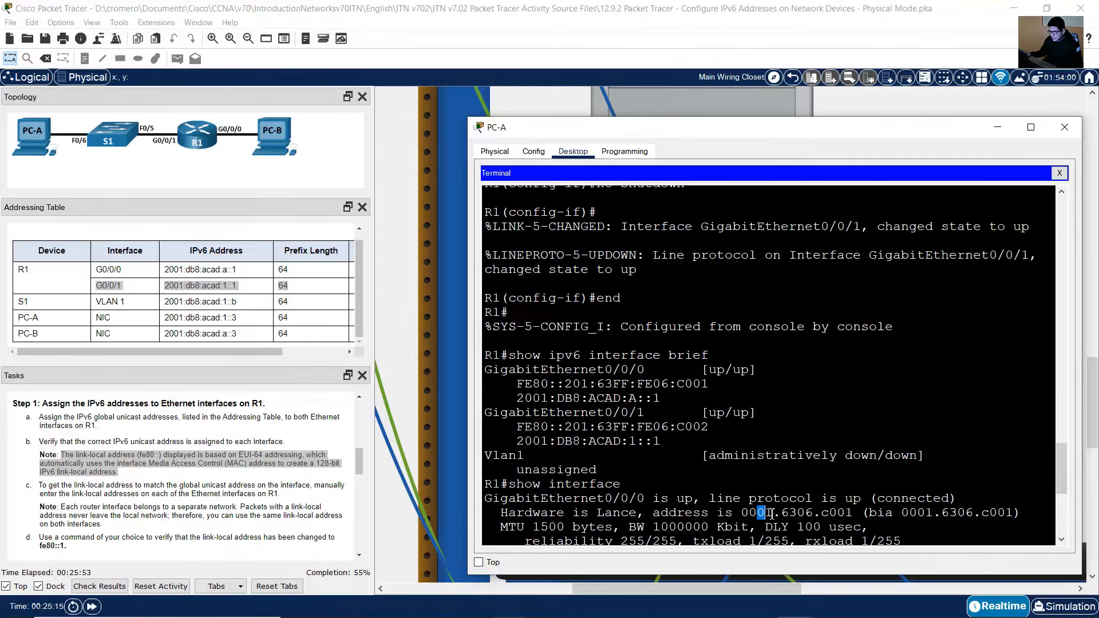
{"action": "left_click", "coordinate": [770, 516]}
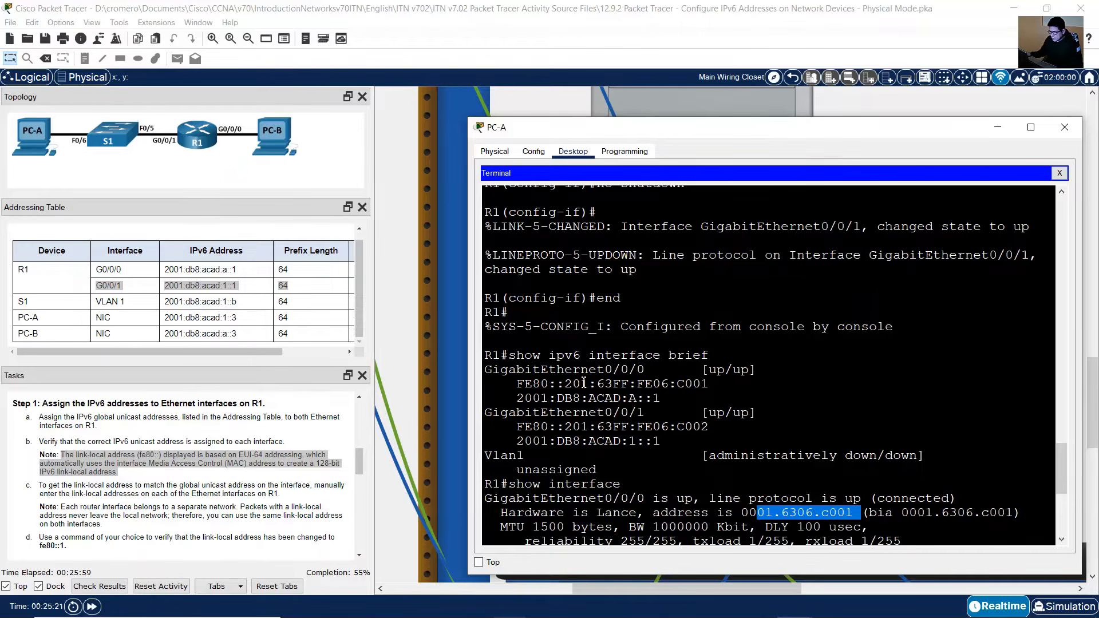
{"action": "left_click_drag", "start_coordinate": [573, 386], "coordinate": [714, 384]}
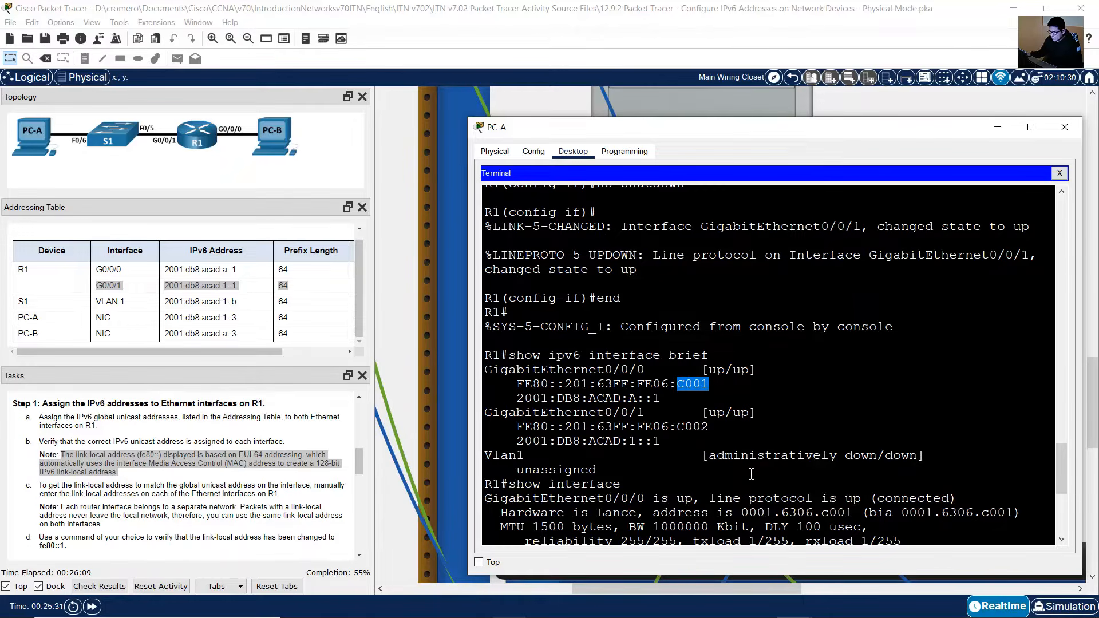
{"action": "left_click_drag", "start_coordinate": [518, 386], "coordinate": [712, 385]}
{"action": "left_click_drag", "start_coordinate": [742, 512], "coordinate": [855, 509]}
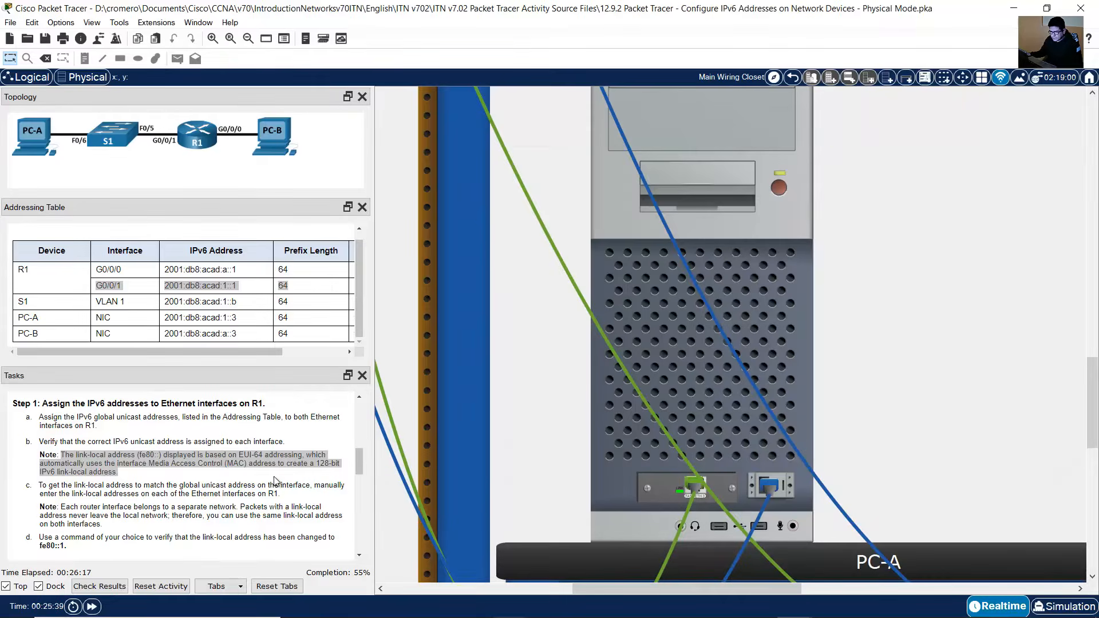
Step: Read the task instructions on manually setting matching link-local addresses on R1's interfaces
{"action": "left_click", "coordinate": [250, 480]}
{"action": "left_click_drag", "start_coordinate": [39, 485], "coordinate": [280, 494]}
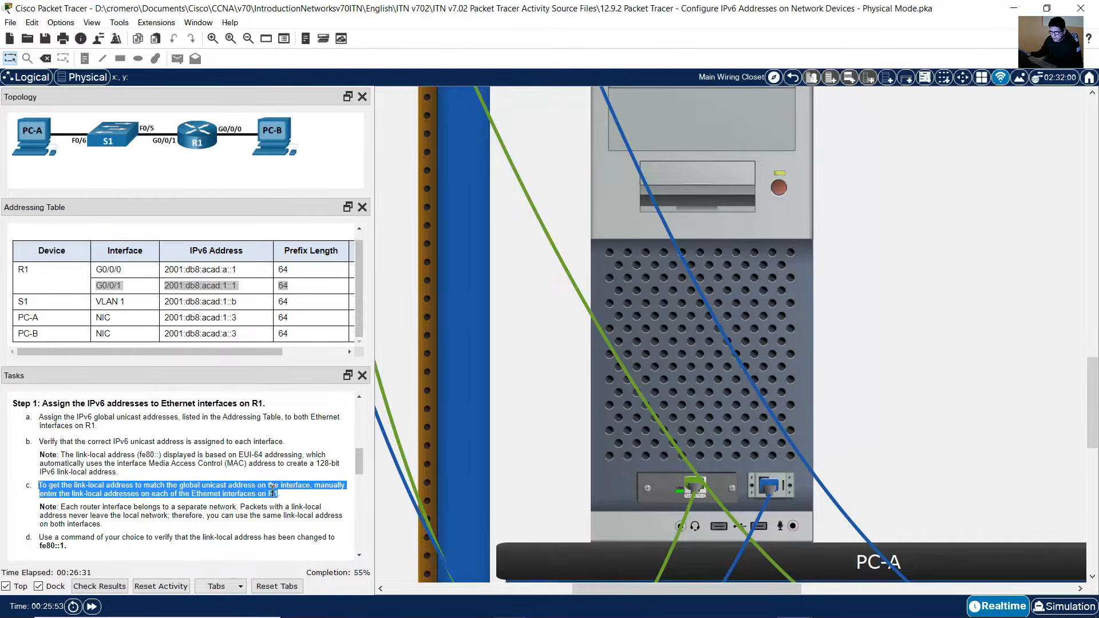
{"action": "left_click", "coordinate": [269, 485]}
{"action": "scroll", "coordinate": [268, 486], "scroll_direction": "down", "scroll_amount": 1}
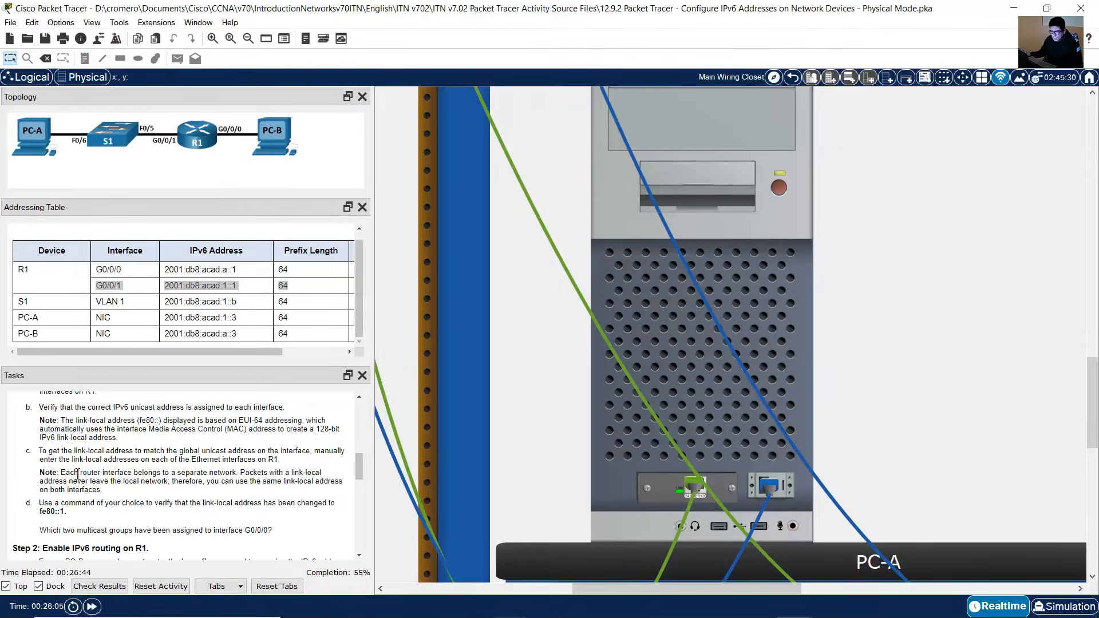
{"action": "left_click_drag", "start_coordinate": [60, 473], "coordinate": [109, 495]}
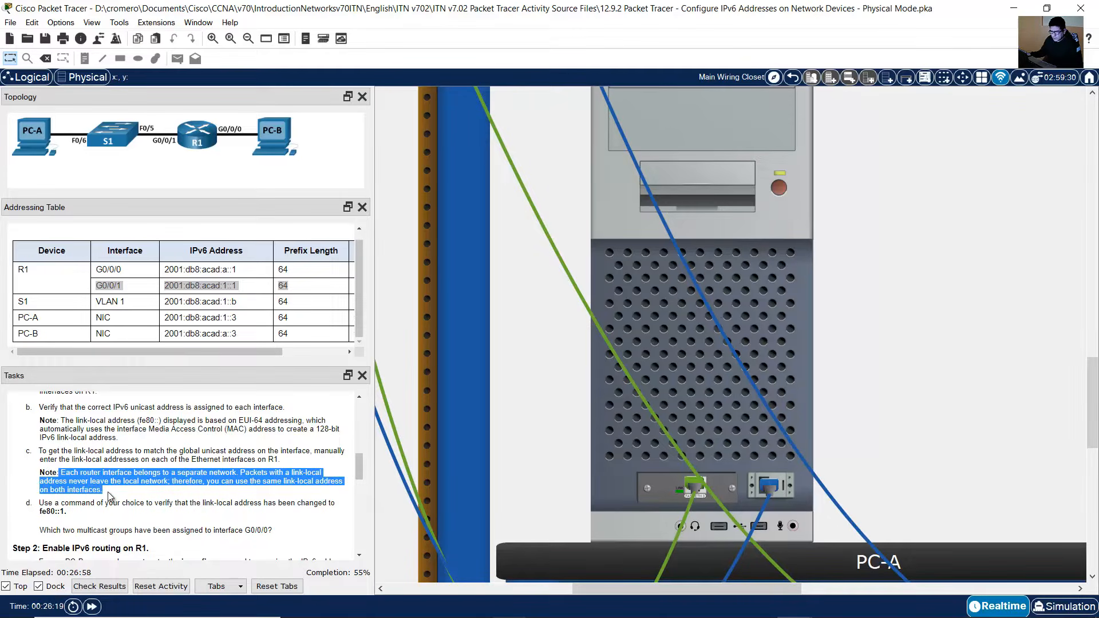
{"action": "left_click_drag", "start_coordinate": [38, 503], "coordinate": [73, 512]}
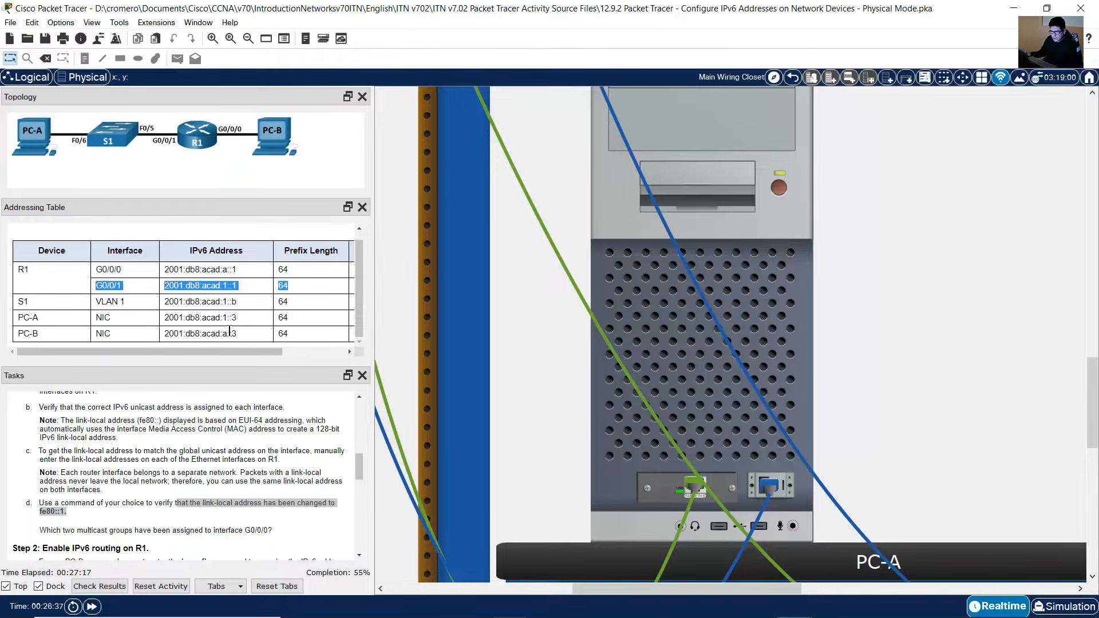
{"action": "left_click", "coordinate": [97, 469]}
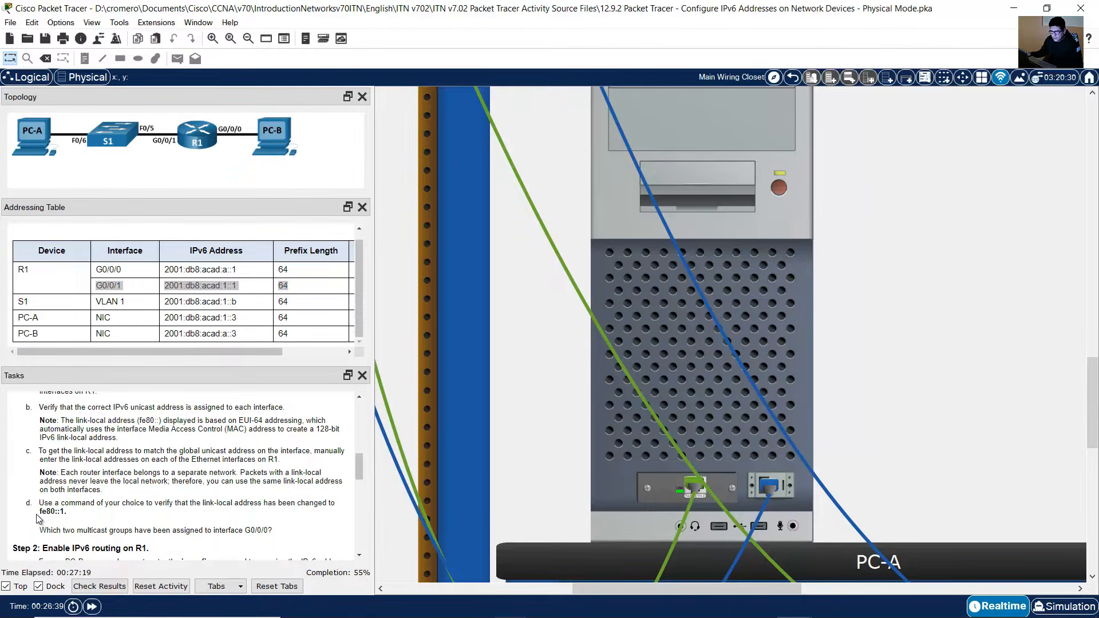
{"action": "left_click_drag", "start_coordinate": [39, 512], "coordinate": [67, 513]}
{"action": "left_click_drag", "start_coordinate": [61, 474], "coordinate": [243, 475]}
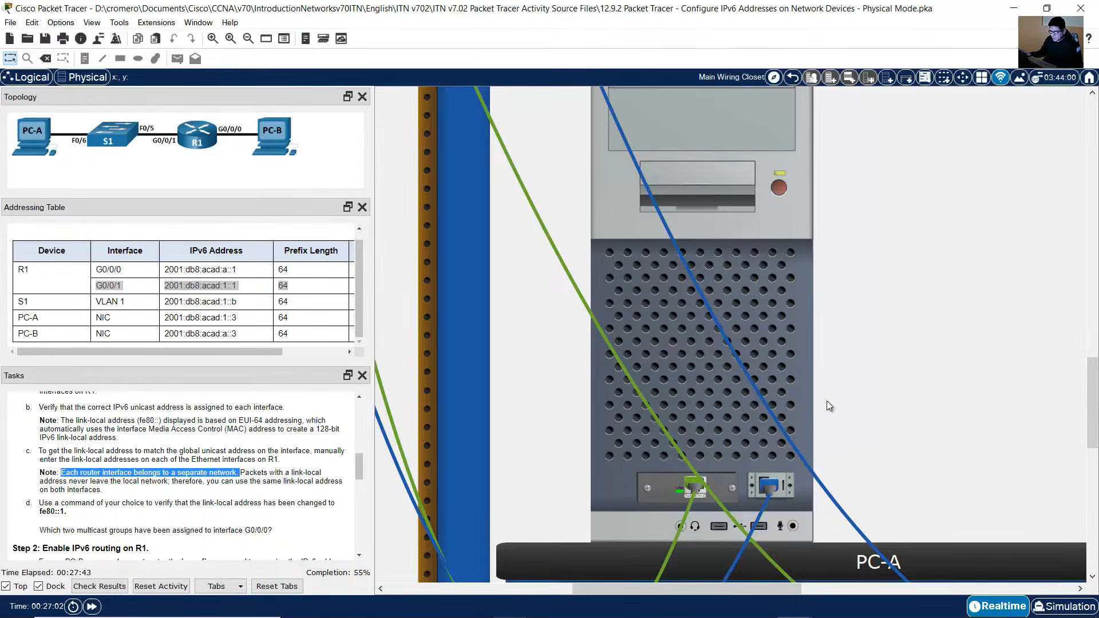
Step: Page through the rest of the show interface output to the R1 prompt
{"action": "left_click", "coordinate": [798, 294]}
{"action": "scroll", "coordinate": [547, 538], "scroll_direction": "down", "scroll_amount": 5}
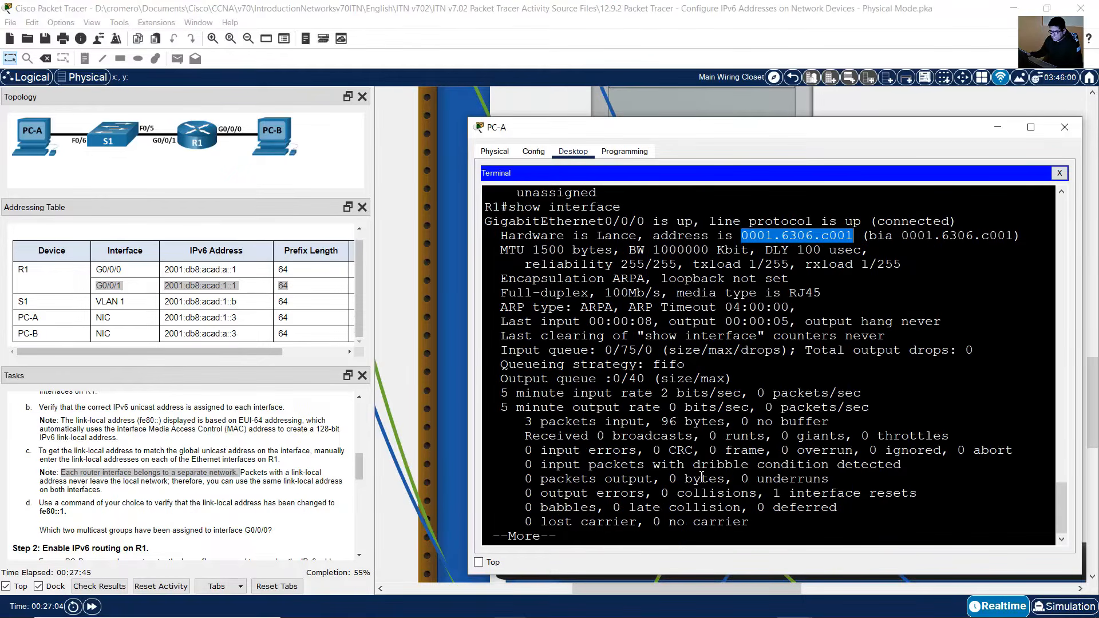
{"action": "key", "text": "space"}
{"action": "key", "text": "space"}
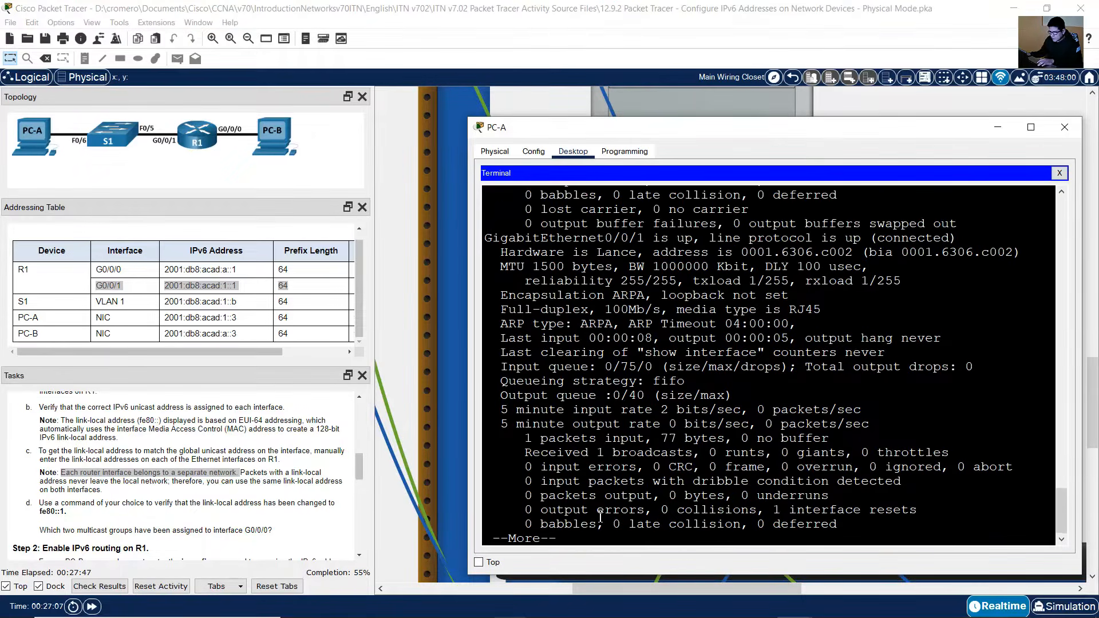
{"action": "left_click_drag", "start_coordinate": [538, 538], "coordinate": [484, 538]}
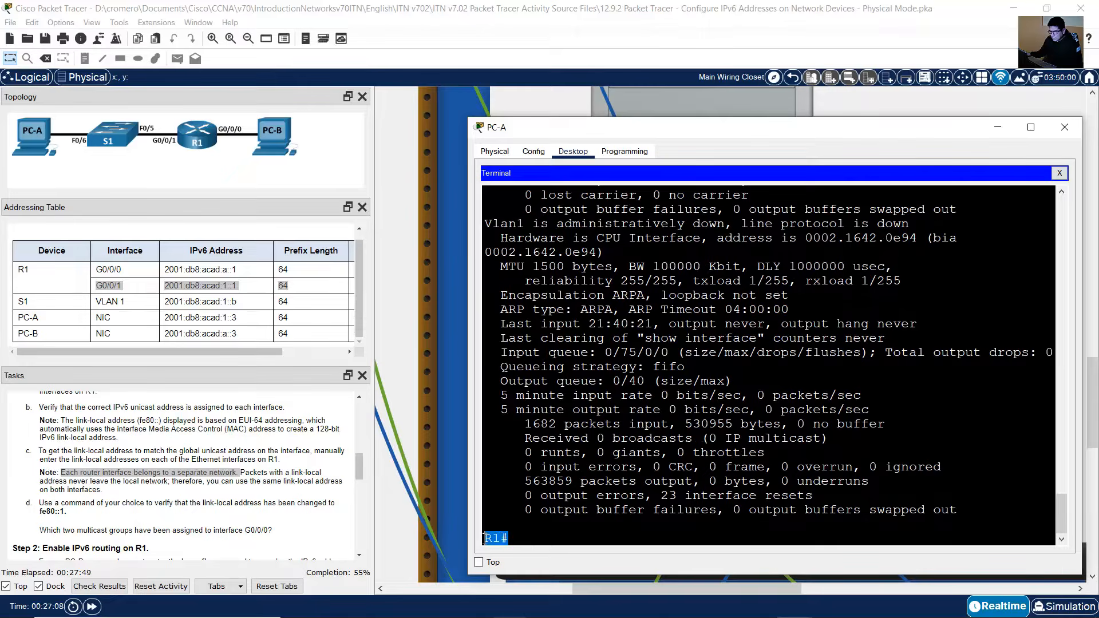
{"action": "left_click", "coordinate": [581, 528]}
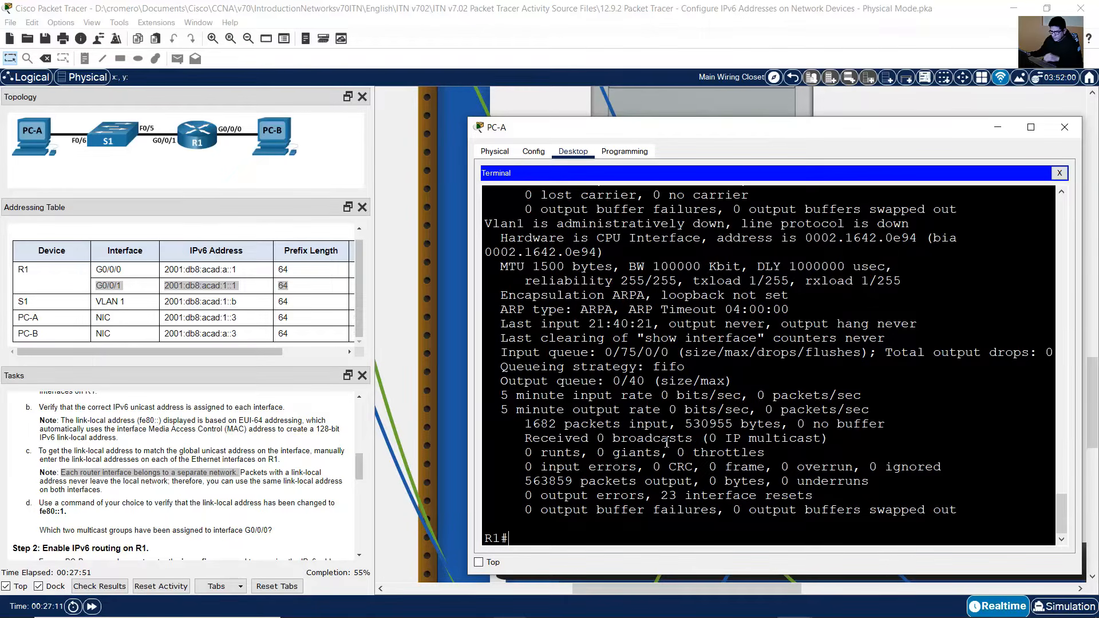
Step: Enter global configuration and set link-local address FE80::1 on interface G0/0/0
{"action": "type", "text": "conf term"}
{"action": "key", "text": "Return"}
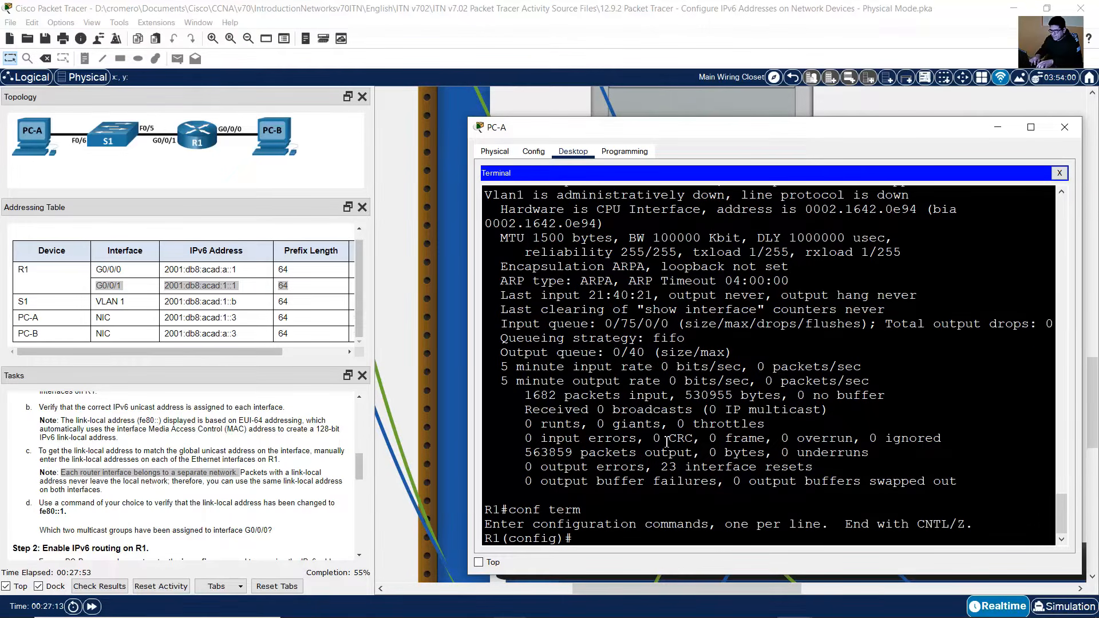
{"action": "type", "text": "int g0/0/0"}
{"action": "key", "text": "Return"}
{"action": "type", "text": "ipv6 "}
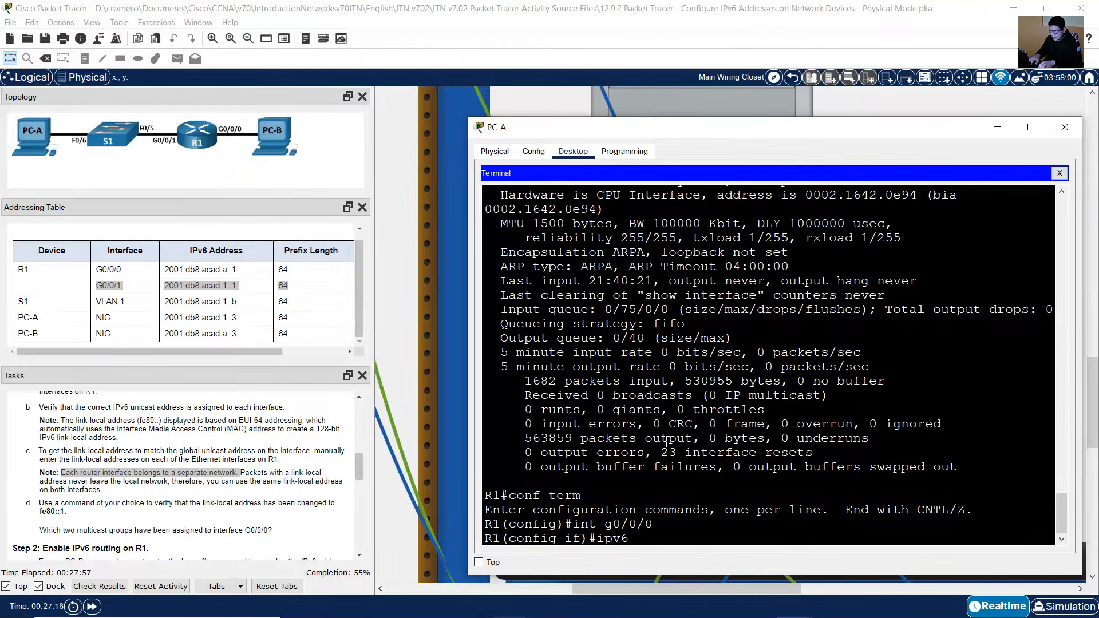
{"action": "type", "text": "address fe80::1 l"}
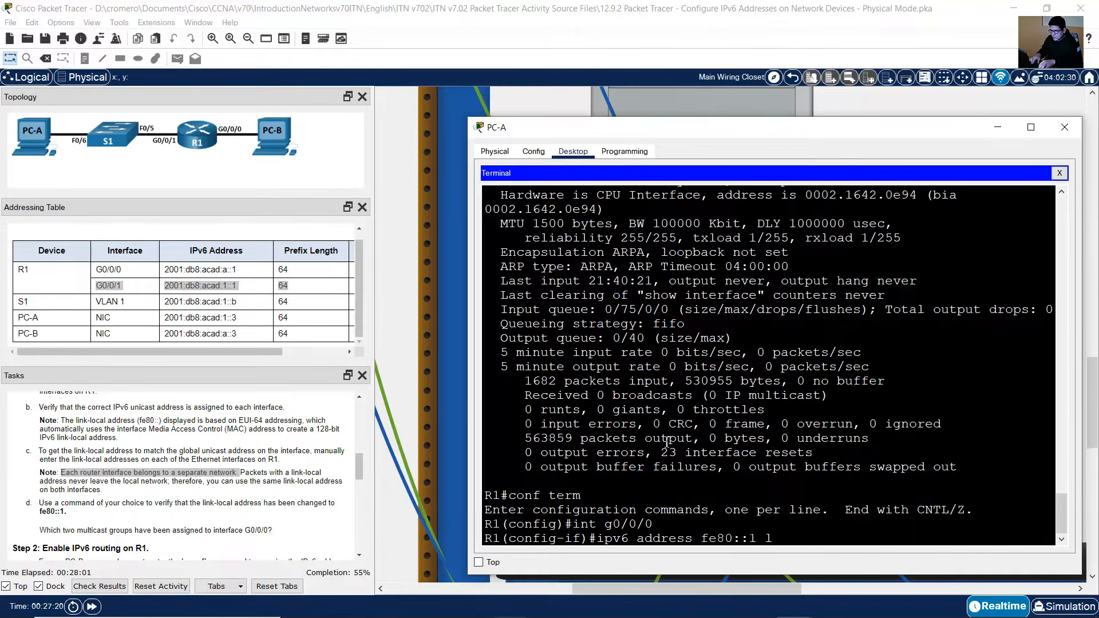
{"action": "type", "text": "ink-local"}
{"action": "key", "text": "Return"}
Step: Assign the same FE80::1 link-local address to interface G0/0/1 and exit interface configuration
{"action": "key", "text": "Up"}
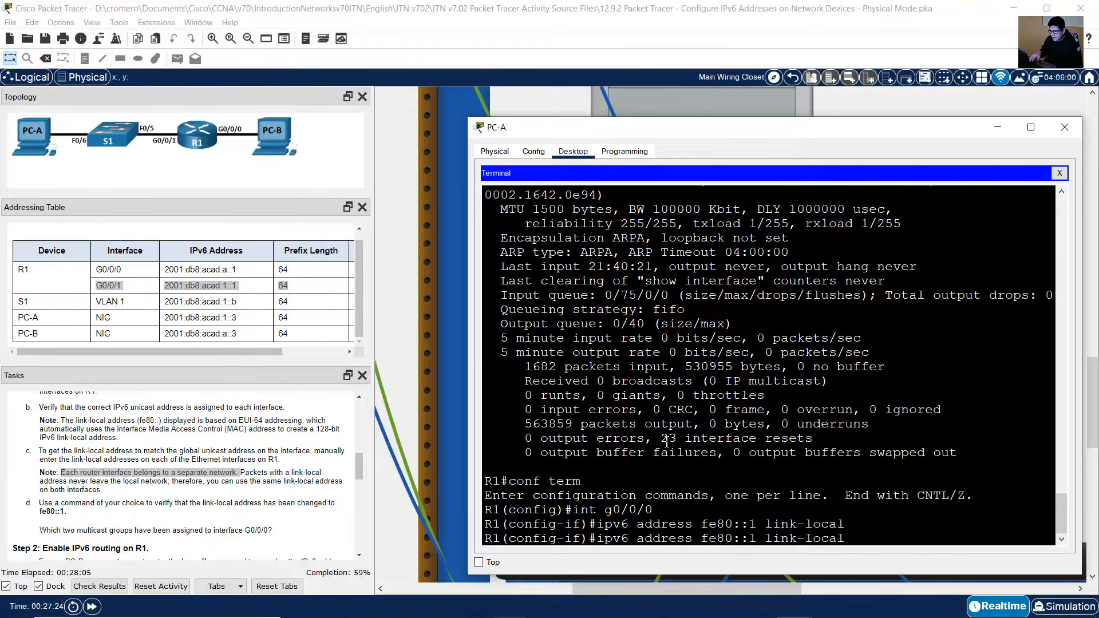
{"action": "key", "text": "Up"}
{"action": "key", "text": "BackSpace"}
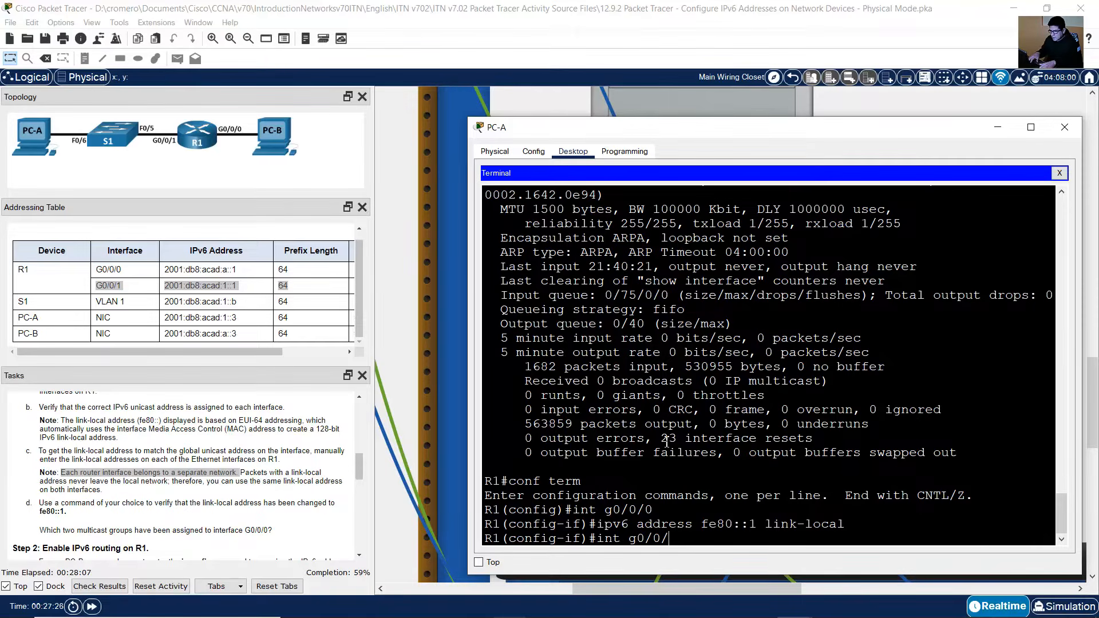
{"action": "type", "text": "1"}
{"action": "key", "text": "Return"}
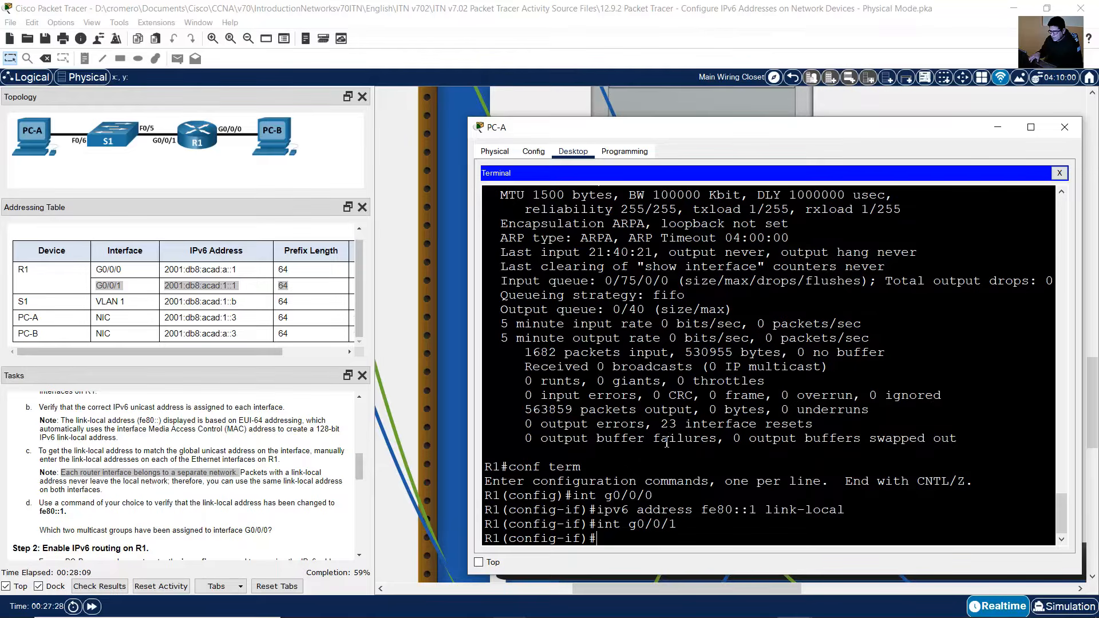
{"action": "key", "text": "Up"}
{"action": "key", "text": "Up"}
{"action": "key", "text": "Return"}
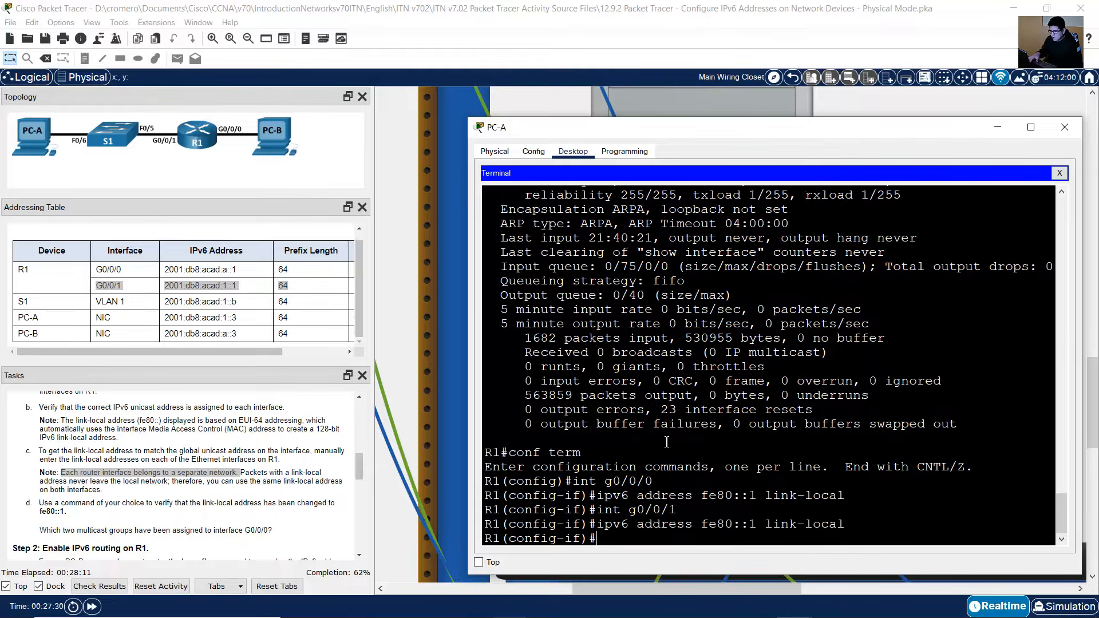
{"action": "type", "text": "exit"}
{"action": "key", "text": "Return"}
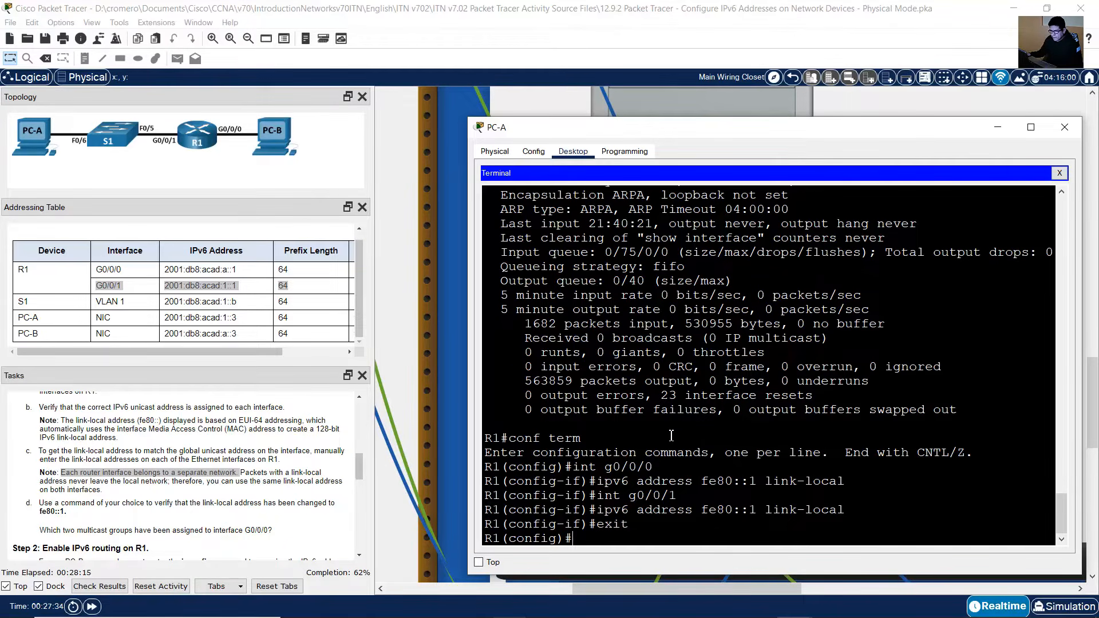
Step: Return to privileged mode and run show ipv6 interface brief to verify the new link-local addresses
{"action": "left_click", "coordinate": [174, 502]}
{"action": "scroll", "coordinate": [172, 502], "scroll_direction": "down", "scroll_amount": 1}
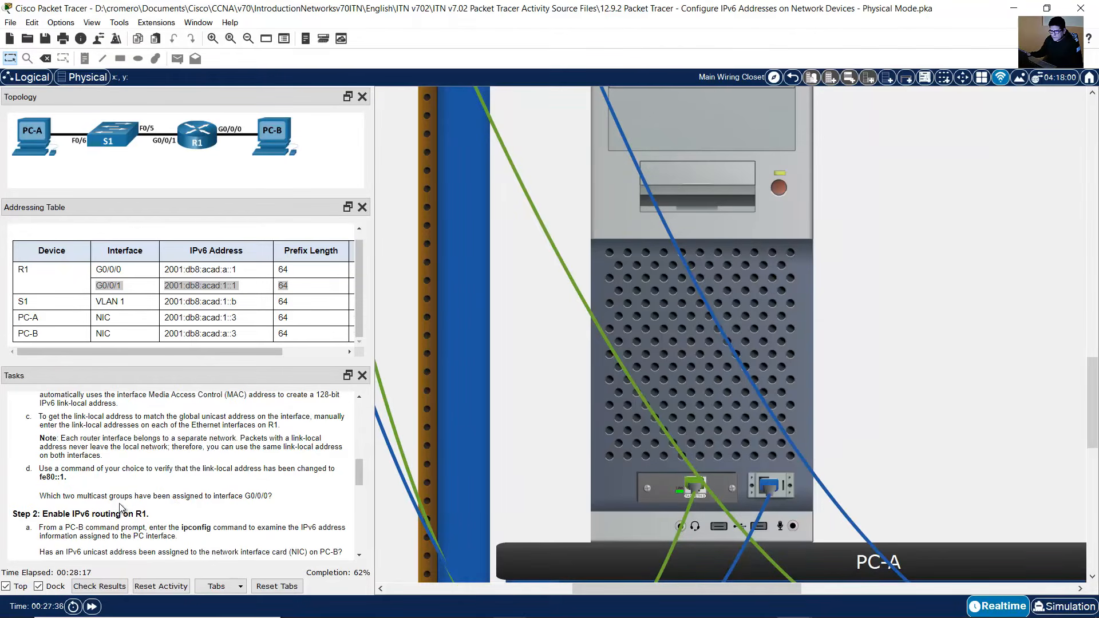
{"action": "left_click_drag", "start_coordinate": [77, 469], "coordinate": [241, 477]}
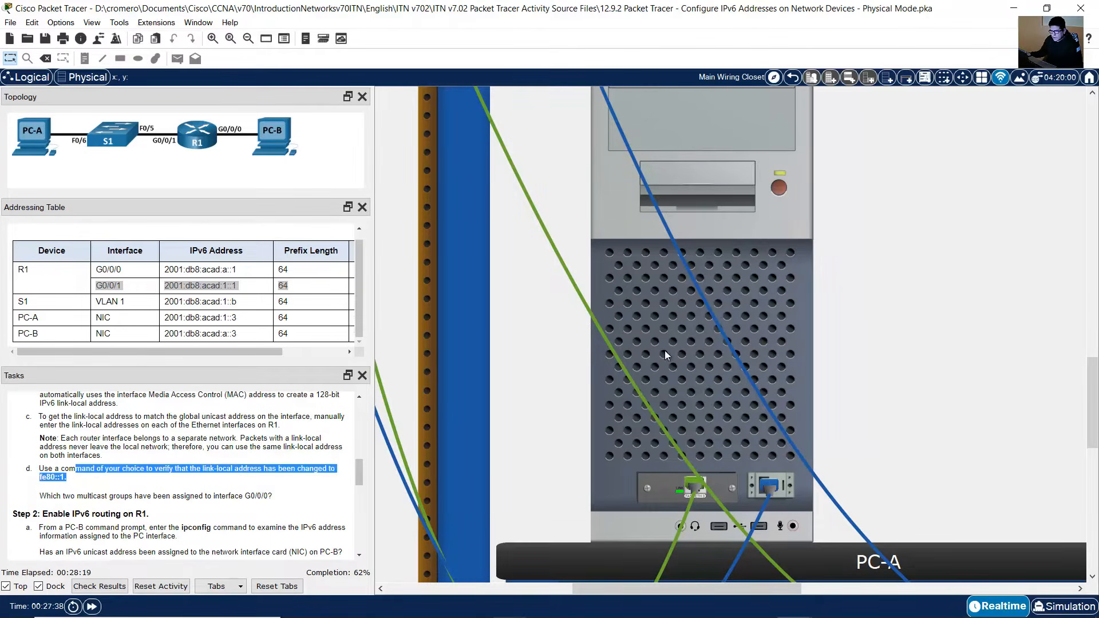
{"action": "left_click", "coordinate": [768, 262]}
{"action": "type", "text": "end"}
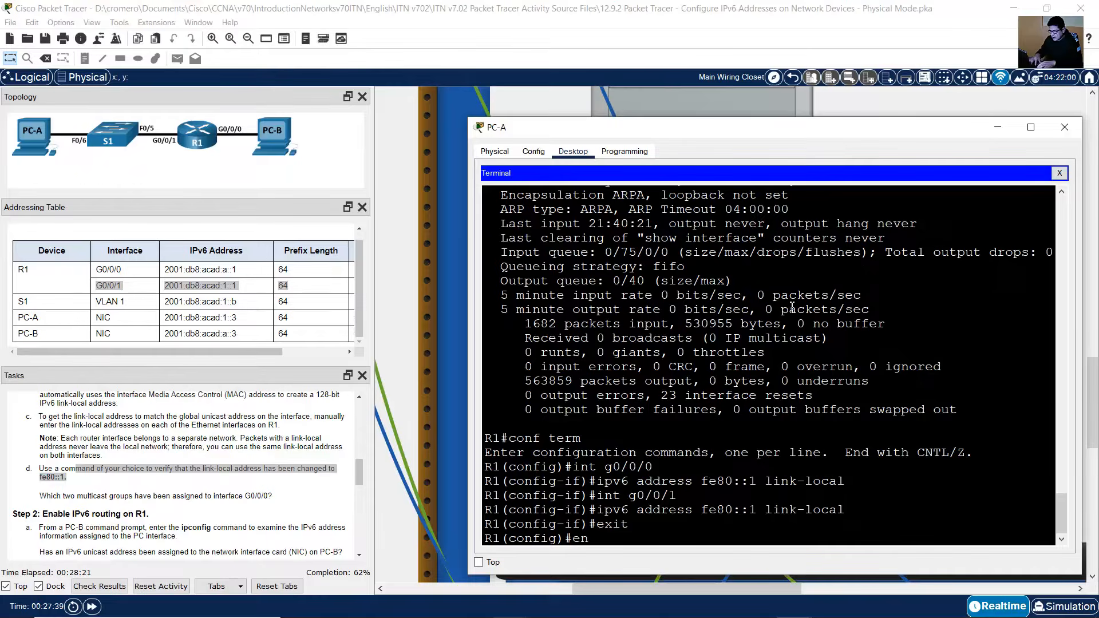
{"action": "key", "text": "Return"}
{"action": "type", "text": "show ipv6 interface brief"}
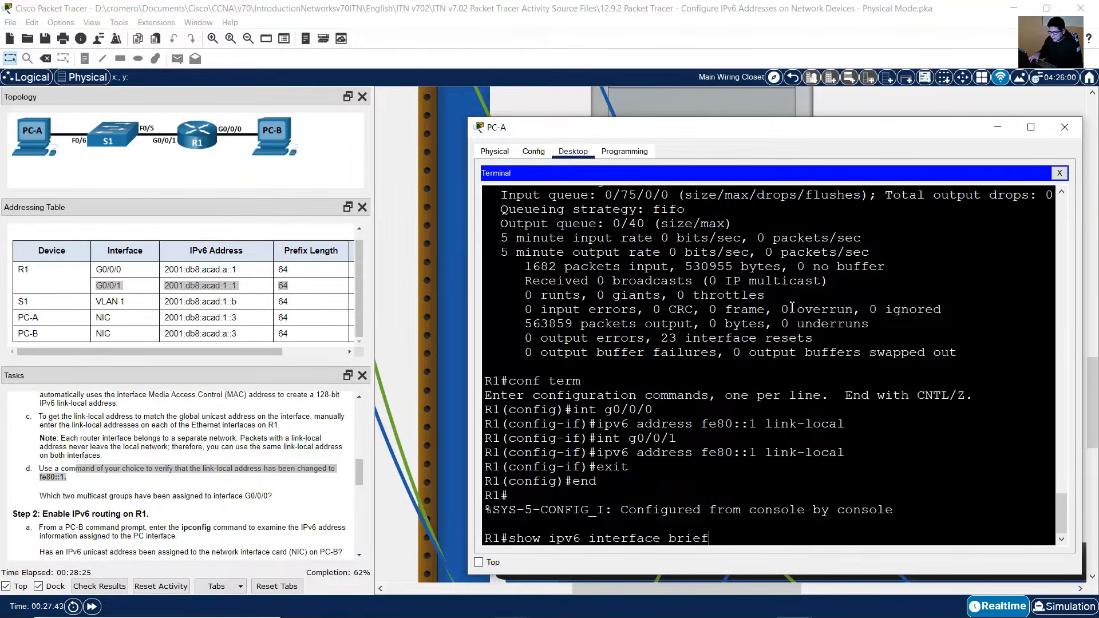
{"action": "key", "text": "Return"}
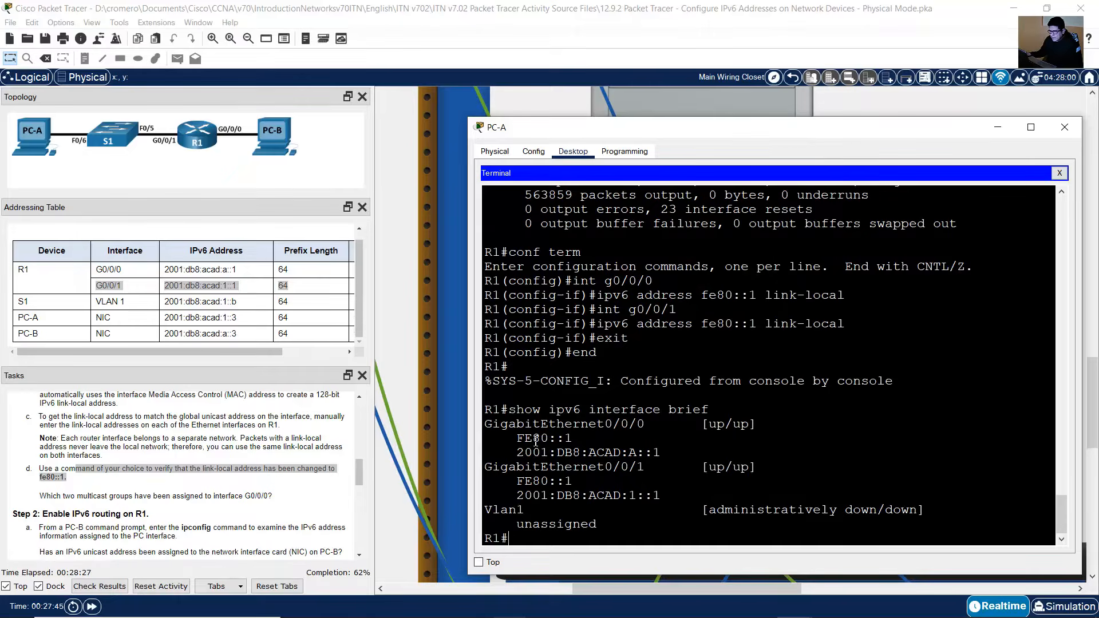
Step: Check the link-local address listed under each Gigabit interface in the output
{"action": "left_click_drag", "start_coordinate": [517, 439], "coordinate": [589, 443]}
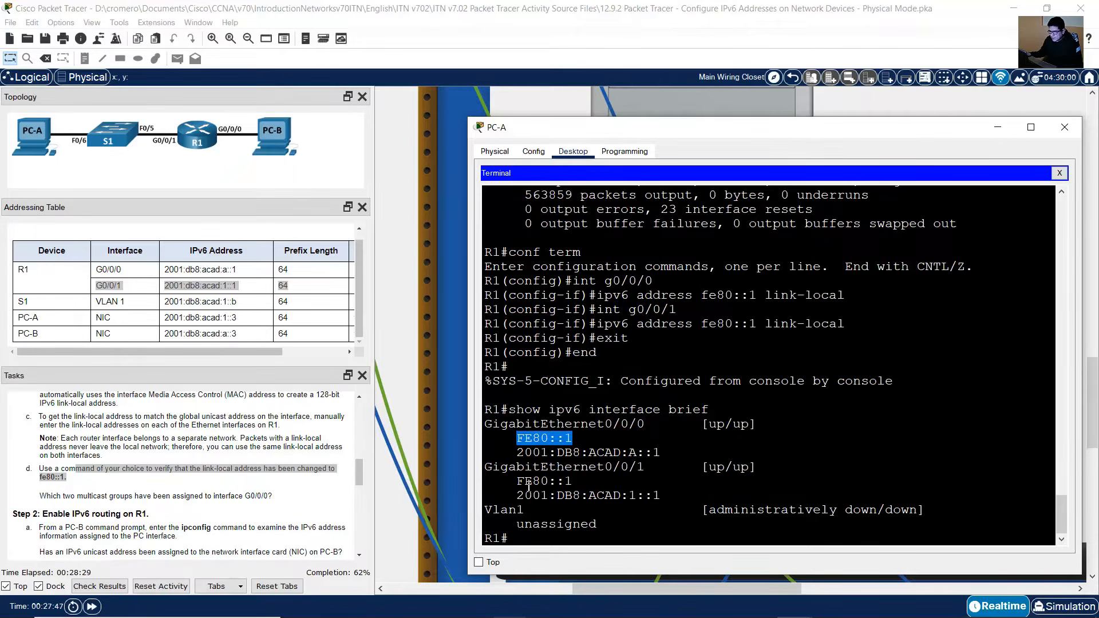
{"action": "left_click_drag", "start_coordinate": [518, 483], "coordinate": [572, 482]}
{"action": "left_click_drag", "start_coordinate": [530, 439], "coordinate": [587, 440]}
{"action": "left_click_drag", "start_coordinate": [527, 482], "coordinate": [589, 482]}
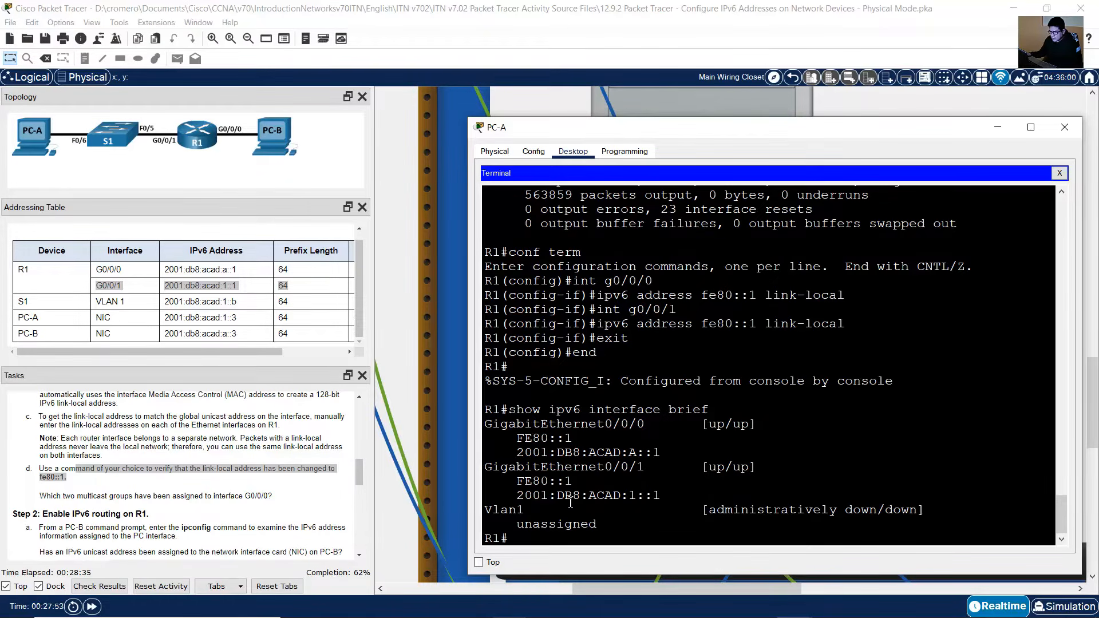
Step: Run show ipv6 interface on R1 to find the multicast groups assigned to G0/0/0
{"action": "left_click", "coordinate": [123, 496]}
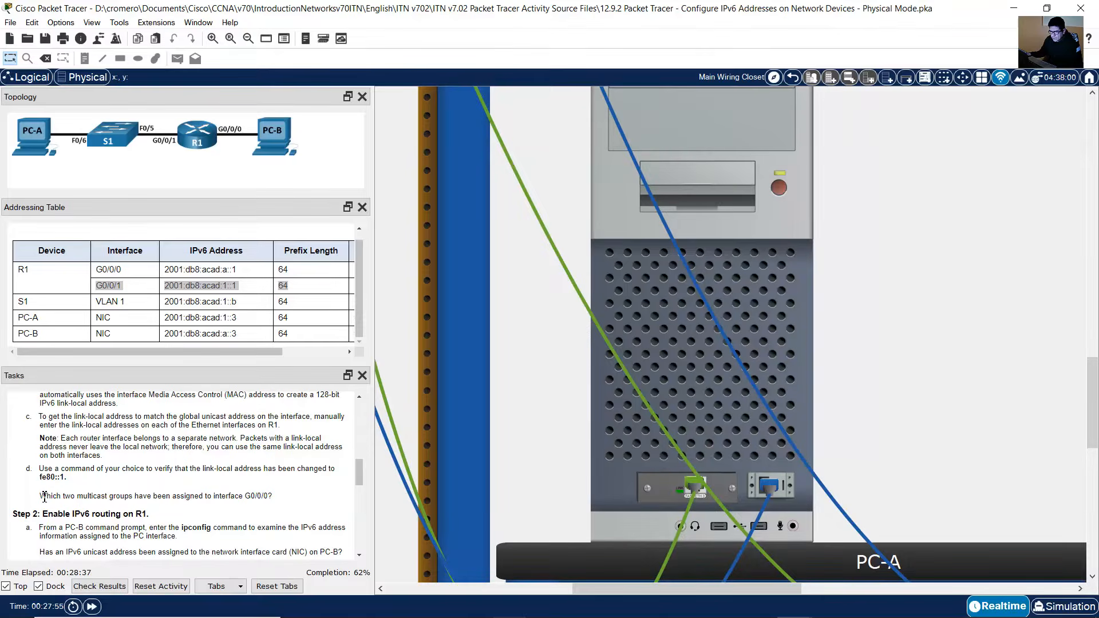
{"action": "left_click_drag", "start_coordinate": [73, 498], "coordinate": [283, 497]}
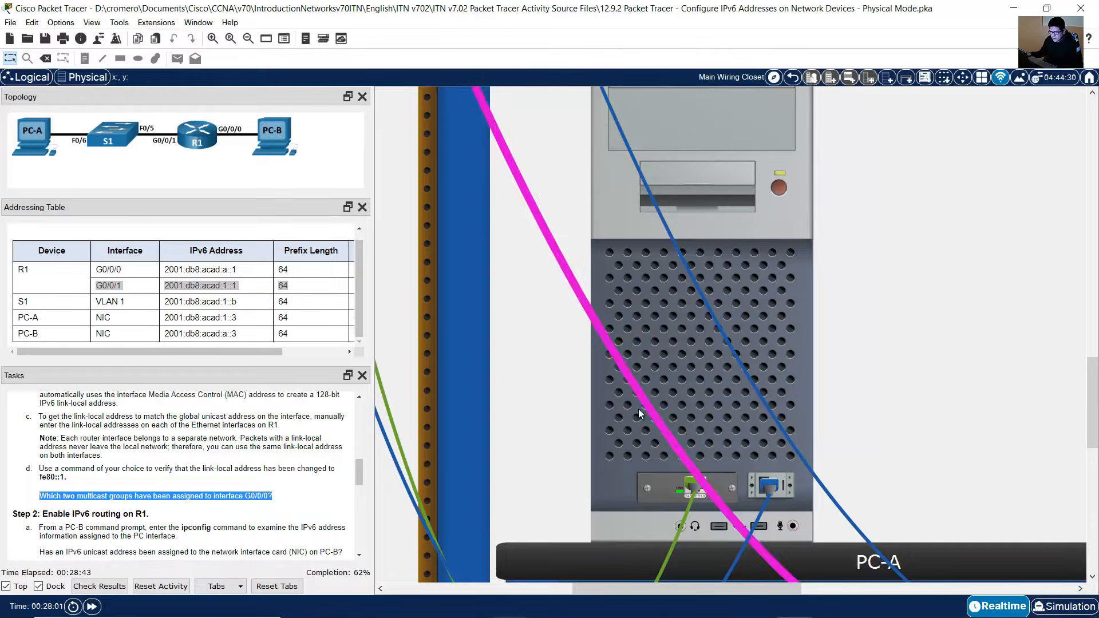
{"action": "left_click", "coordinate": [767, 290]}
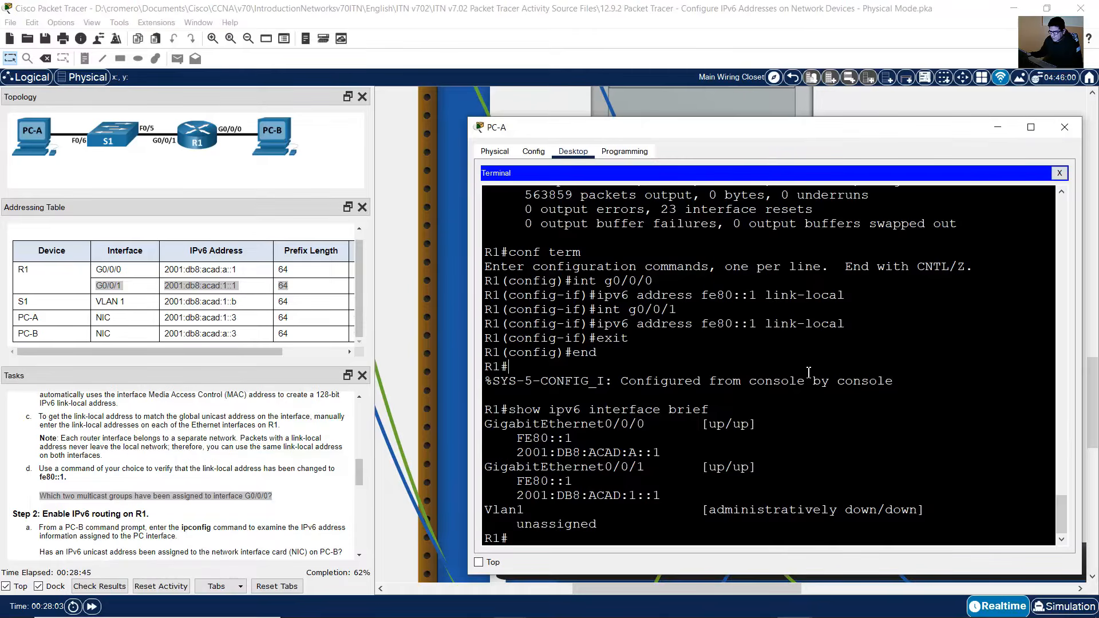
{"action": "type", "text": "show ipv6"}
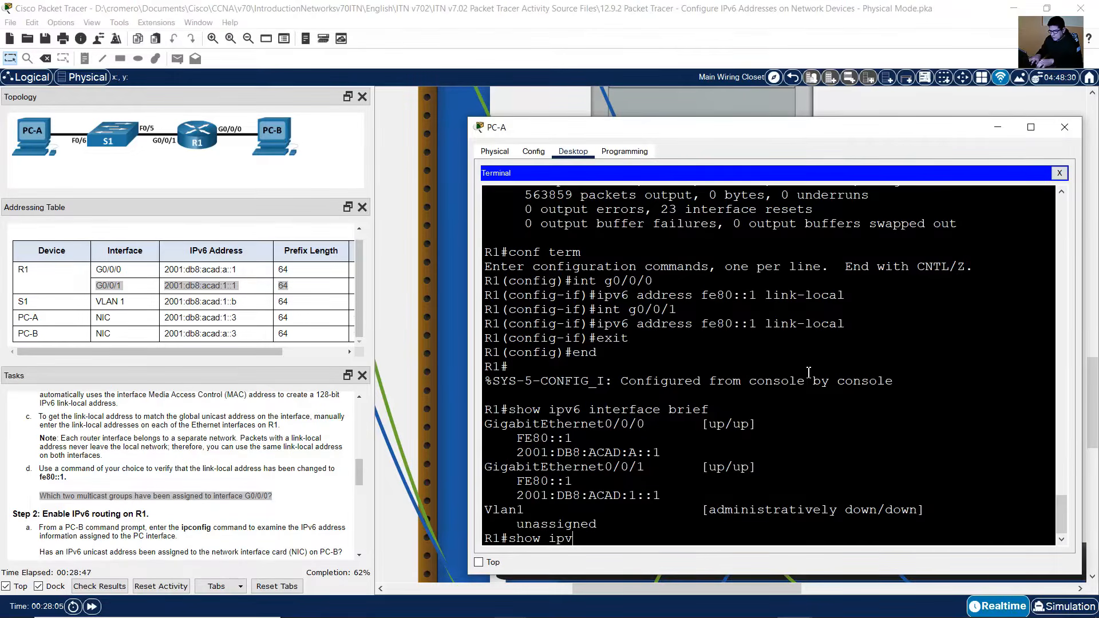
{"action": "type", "text": " interfac"}
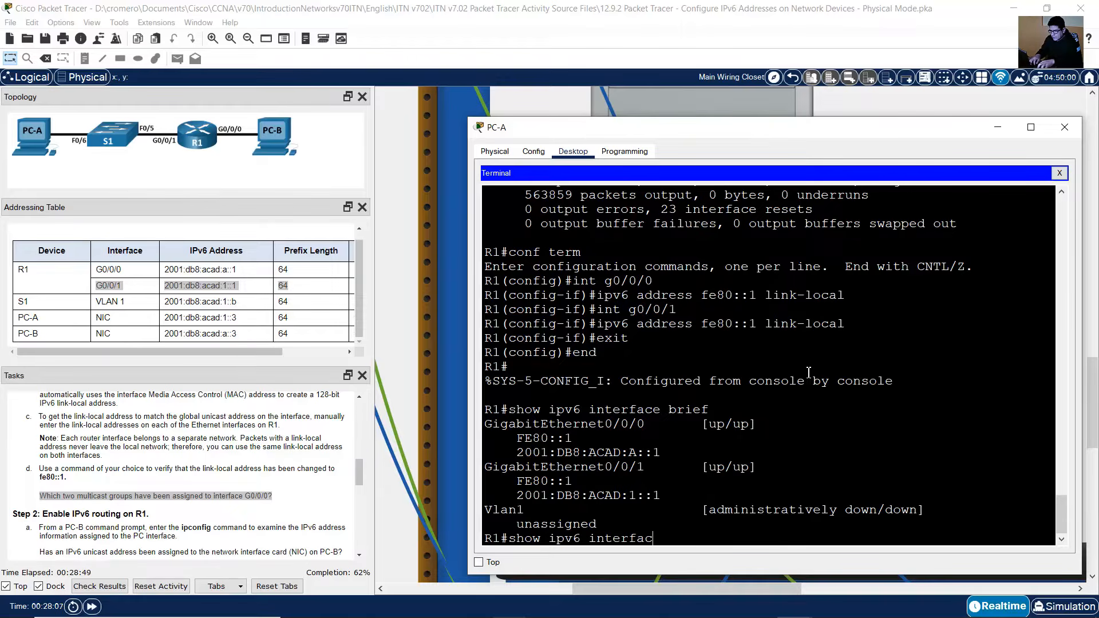
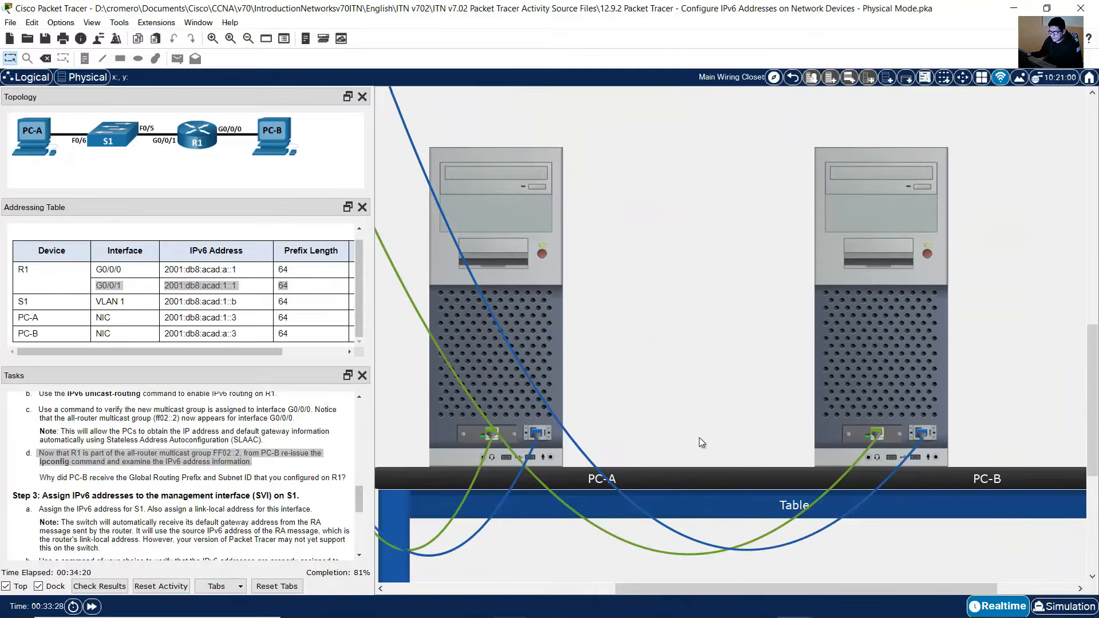
Step: Re-issue the ipconfig command in PC-B's command prompt to display its IPv6 address information
{"action": "left_click", "coordinate": [907, 388]}
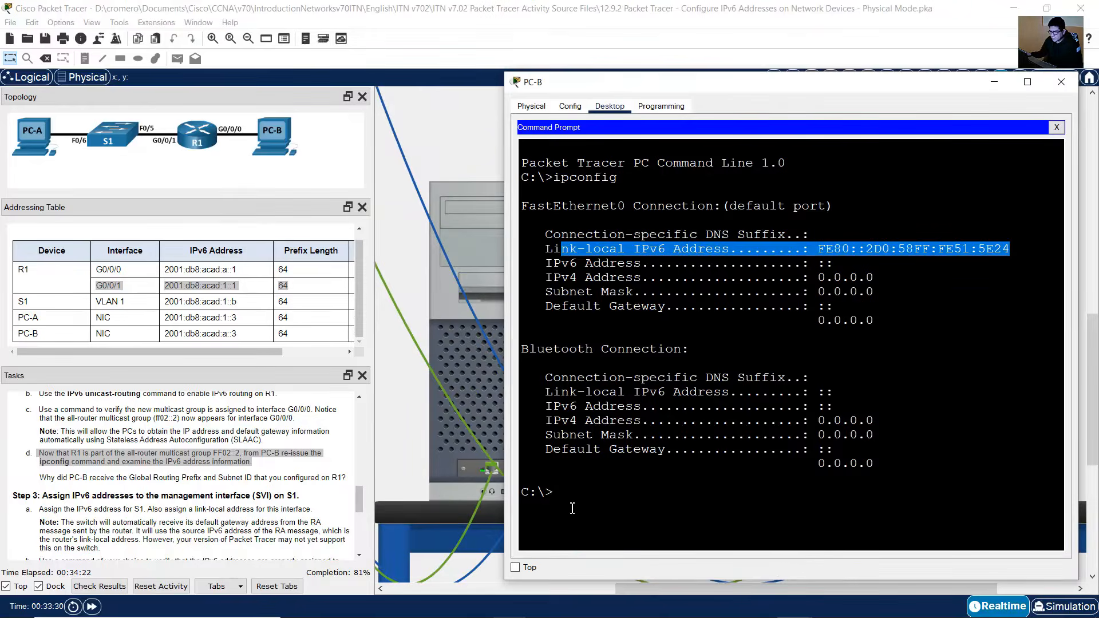
{"action": "left_click", "coordinate": [594, 497]}
{"action": "type", "text": "ipconfig"}
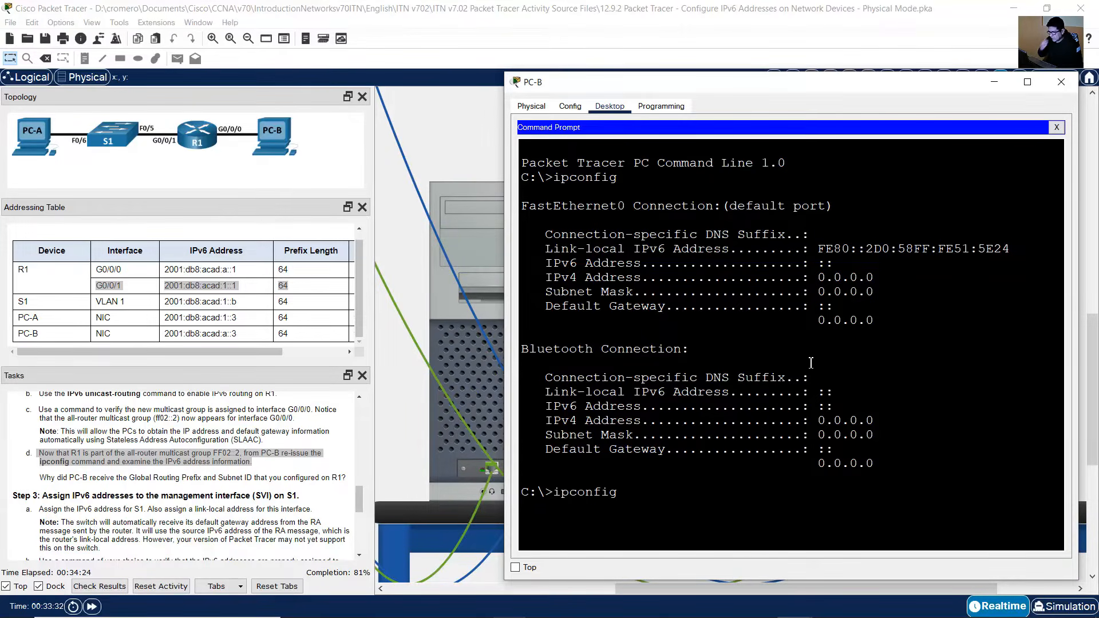
{"action": "key", "text": "Return"}
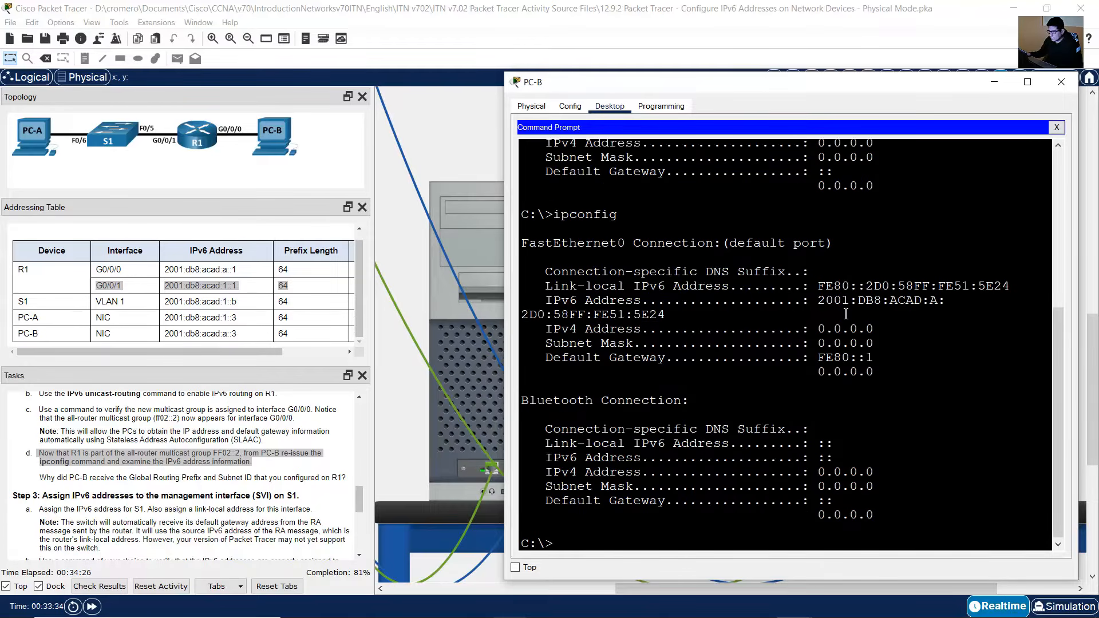
Step: Examine PC-B's new IPv6 address alongside the task question about the Global Routing Prefix and Subnet ID
{"action": "left_click_drag", "start_coordinate": [503, 327], "coordinate": [1022, 312]}
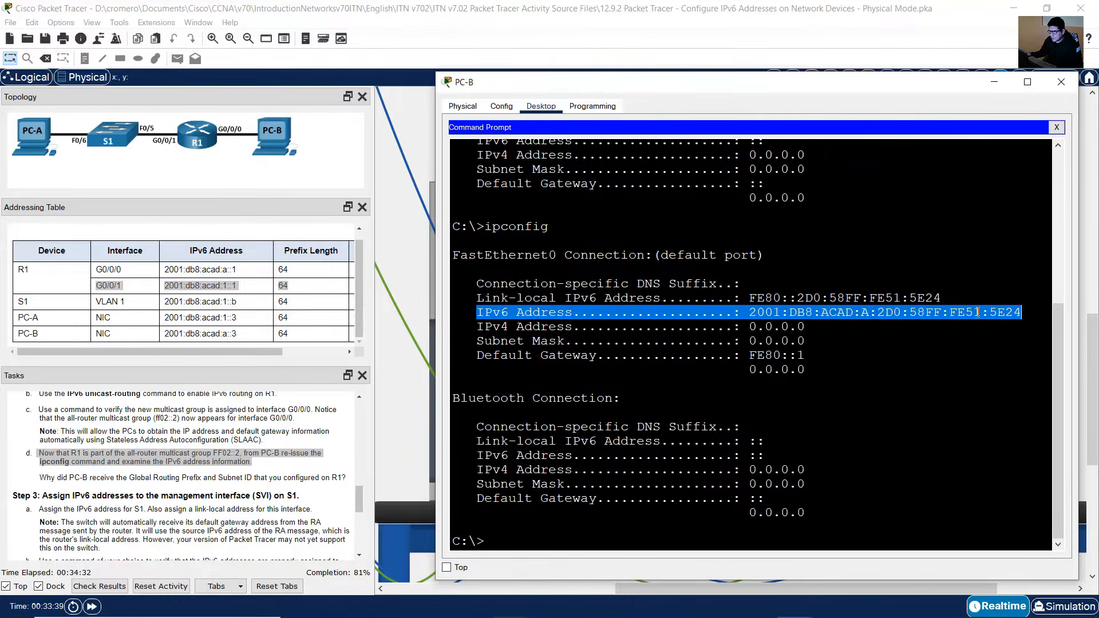
{"action": "left_click", "coordinate": [766, 305]}
{"action": "left_click_drag", "start_coordinate": [749, 312], "coordinate": [1022, 312]}
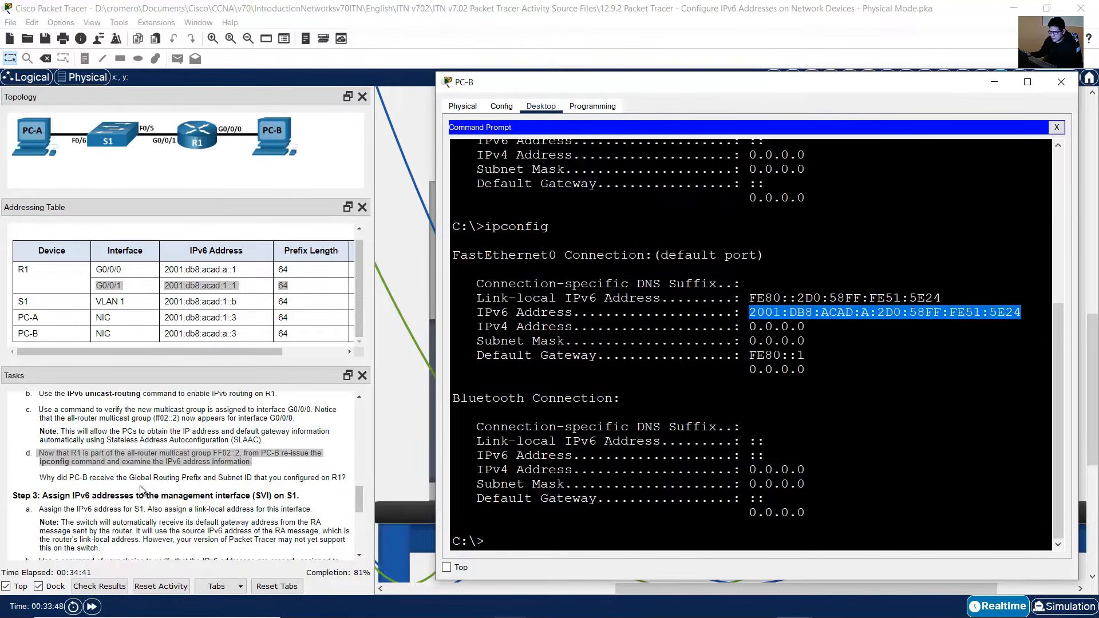
{"action": "left_click", "coordinate": [63, 486]}
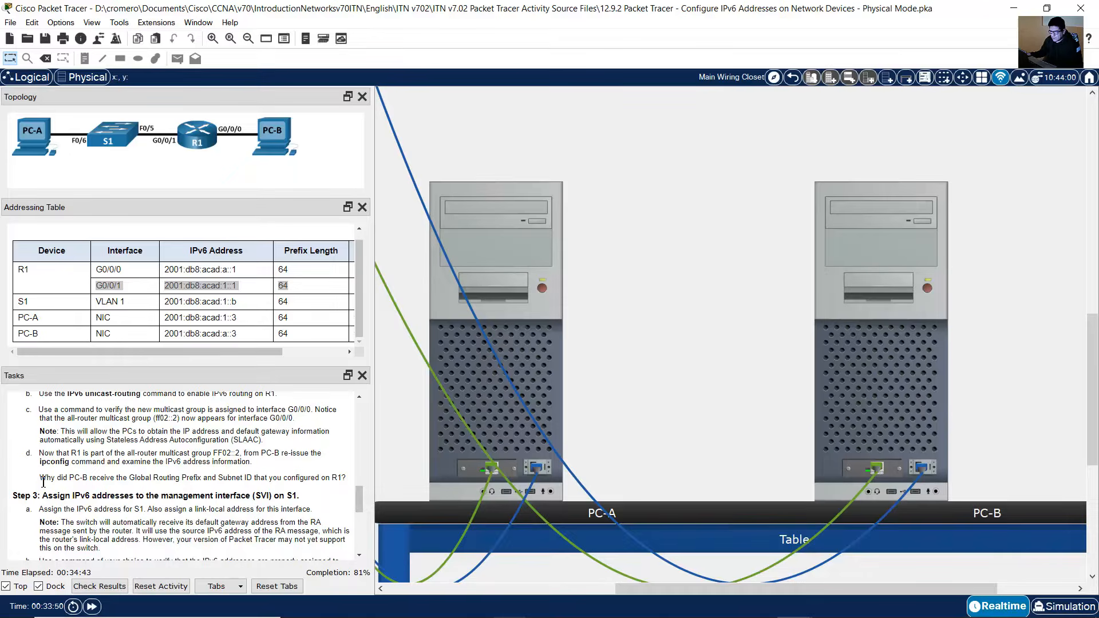
{"action": "left_click_drag", "start_coordinate": [40, 478], "coordinate": [359, 464]}
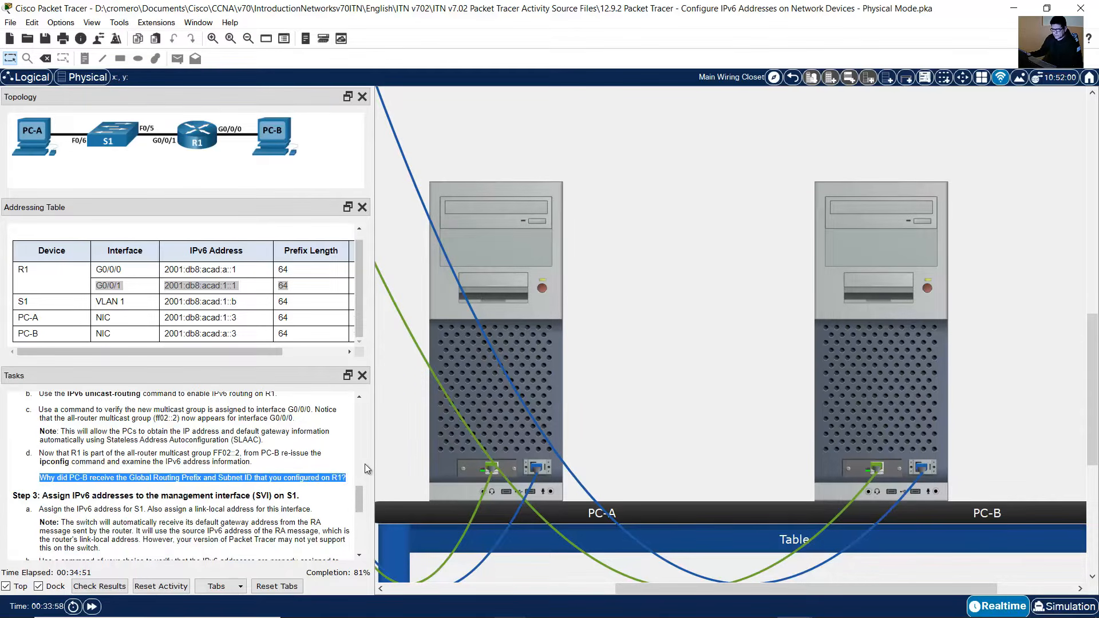
Step: Compare the global routing prefix and subnet ID in R1's G0/0/0 global unicast address with the task question
{"action": "mouse_move", "coordinate": [904, 379]}
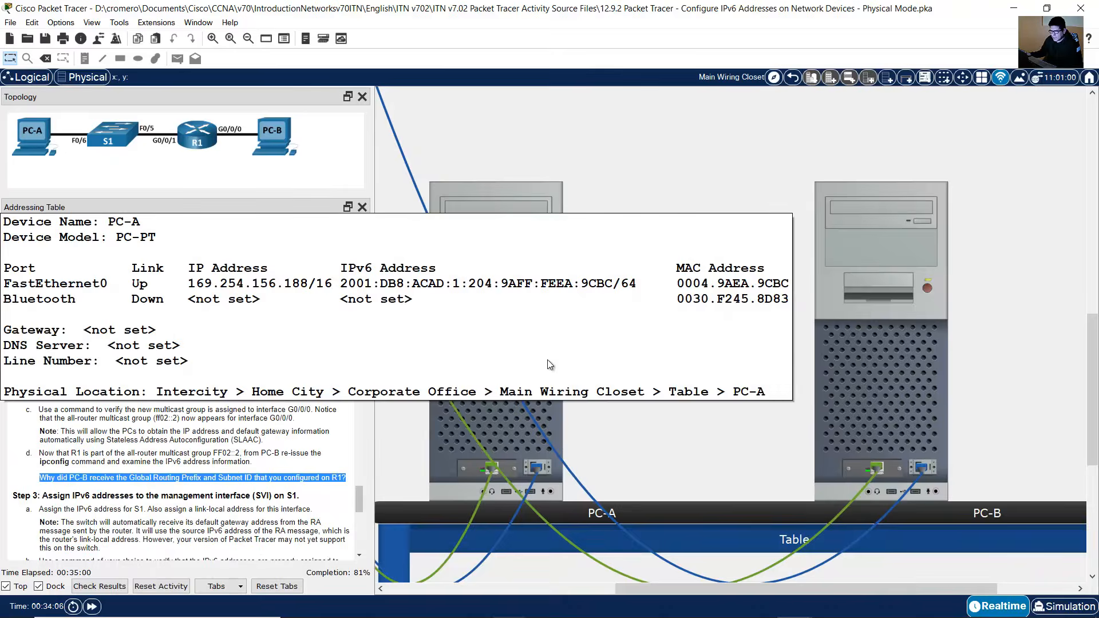
{"action": "left_click", "coordinate": [544, 366]}
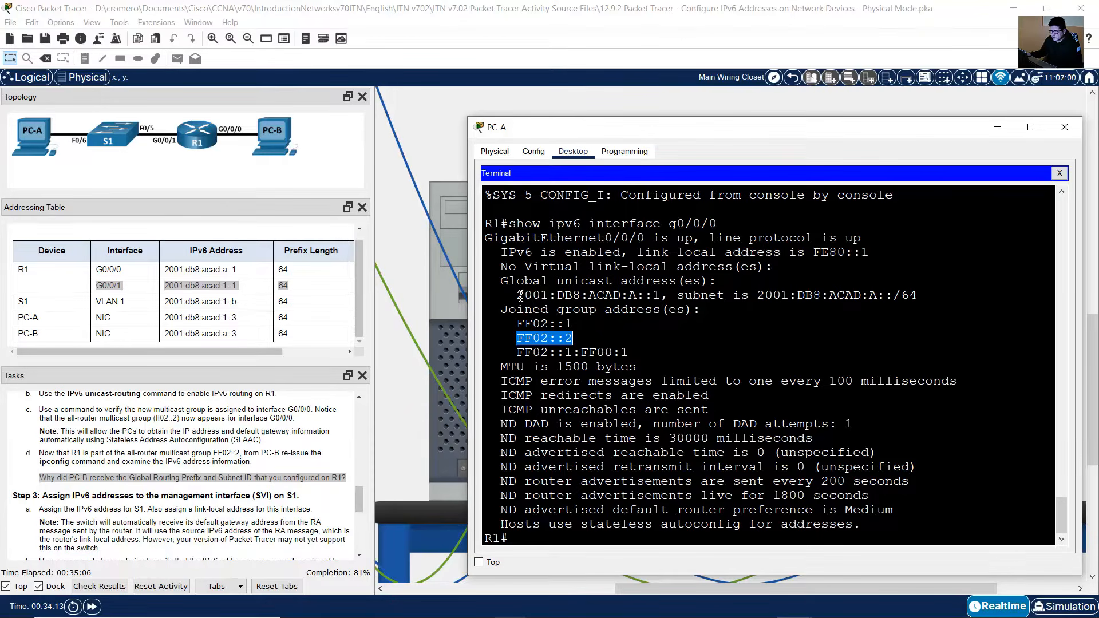
{"action": "left_click_drag", "start_coordinate": [517, 295], "coordinate": [677, 294]}
{"action": "left_click", "coordinate": [593, 295]}
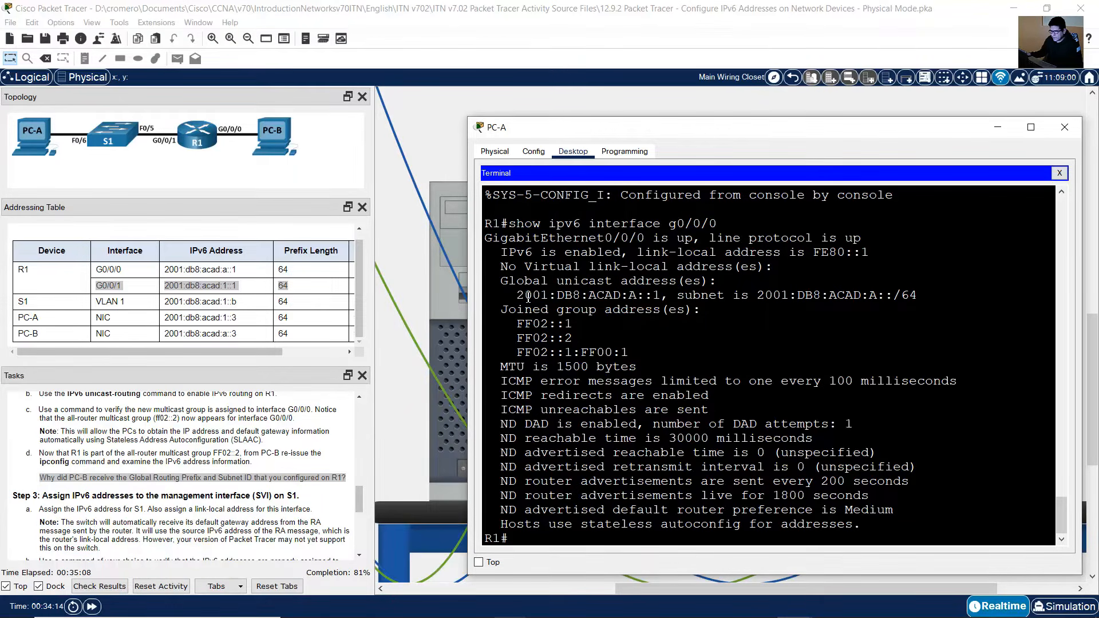
{"action": "left_click_drag", "start_coordinate": [517, 295], "coordinate": [623, 295]}
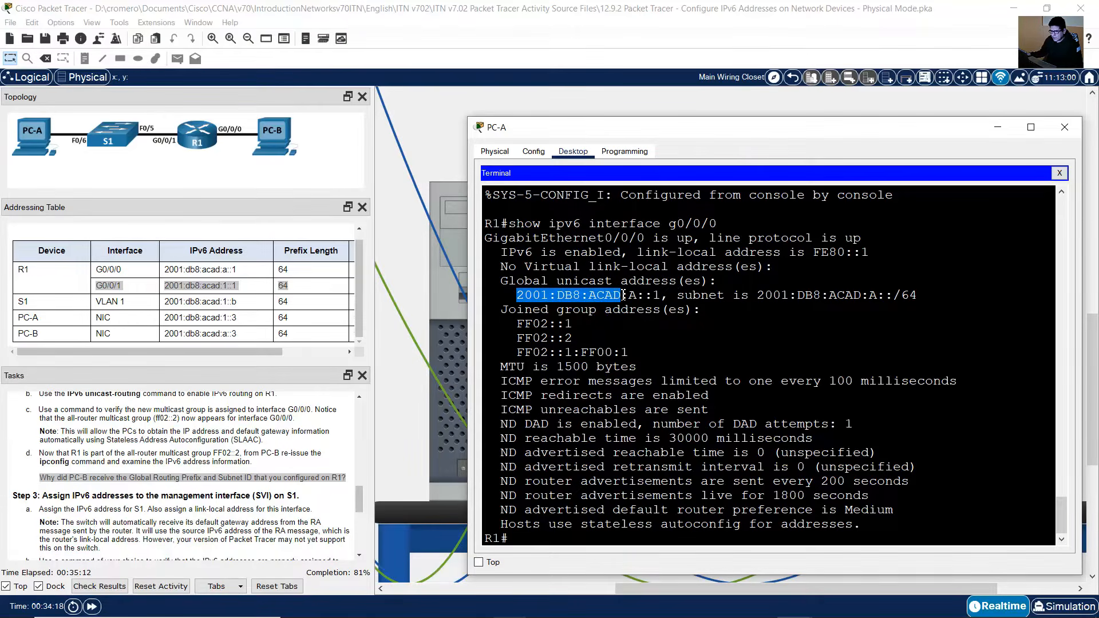
{"action": "left_click", "coordinate": [143, 478]}
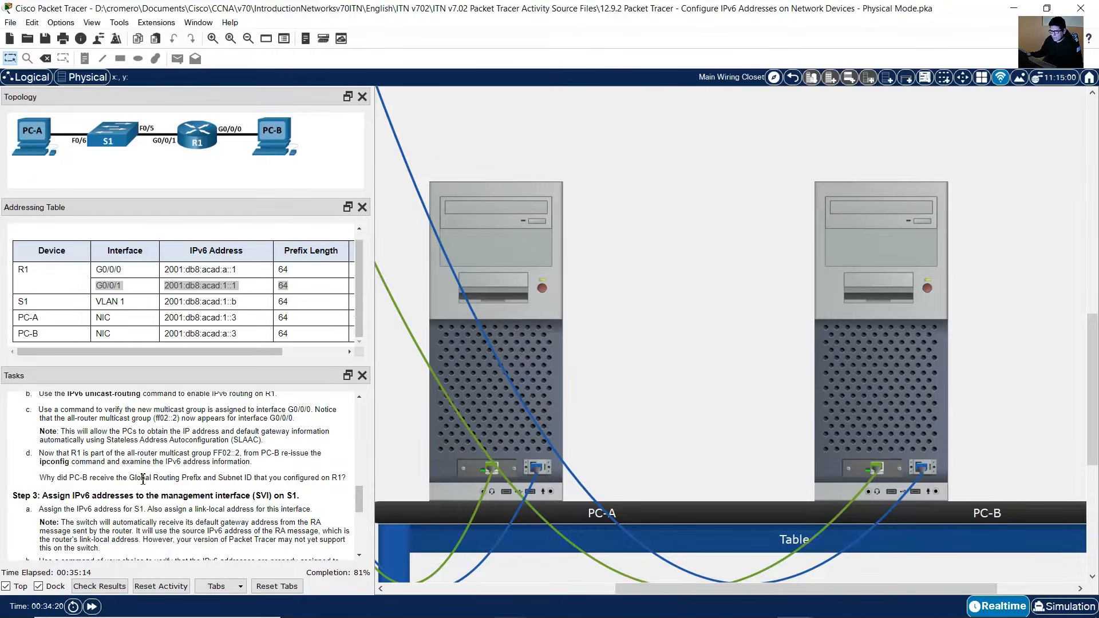
{"action": "left_click_drag", "start_coordinate": [135, 478], "coordinate": [204, 476]}
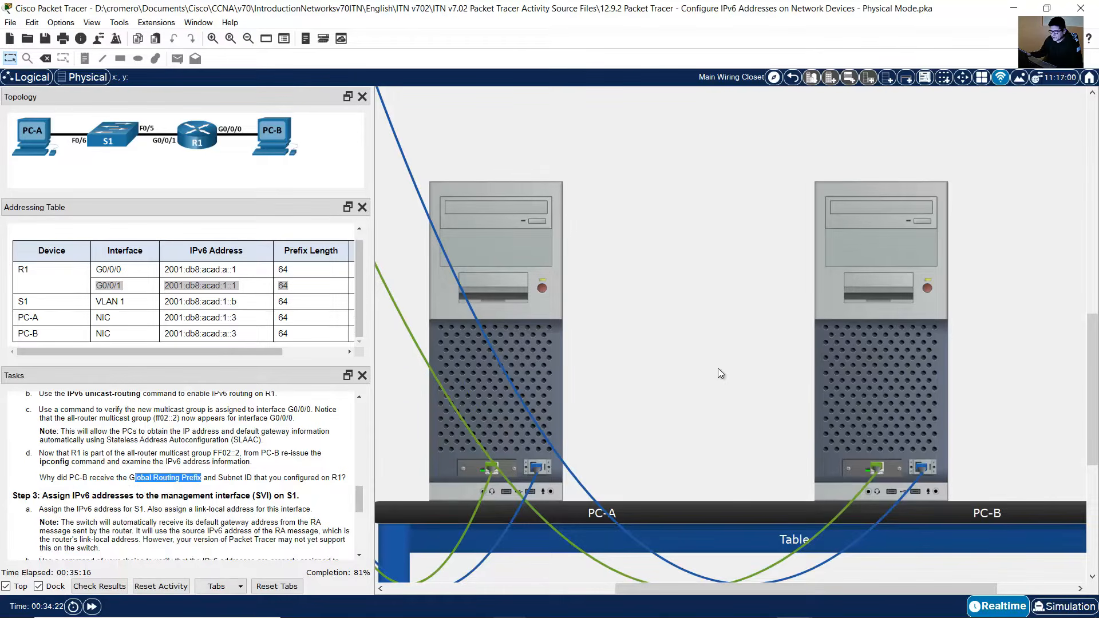
{"action": "left_click", "coordinate": [551, 356]}
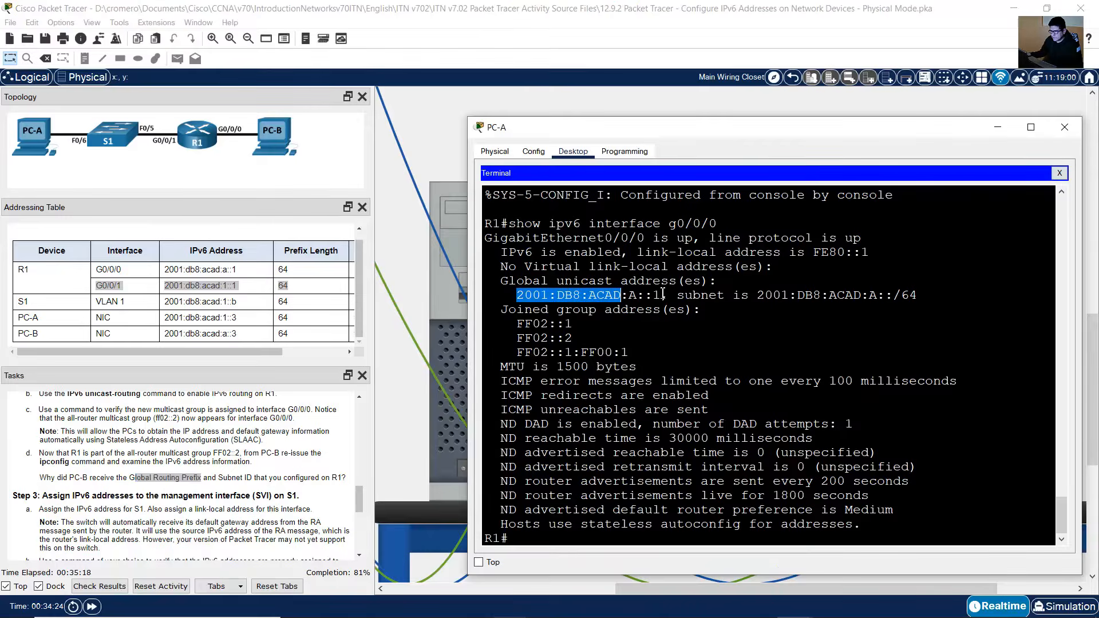
{"action": "left_click_drag", "start_coordinate": [219, 477], "coordinate": [252, 477]}
{"action": "left_click", "coordinate": [535, 345]}
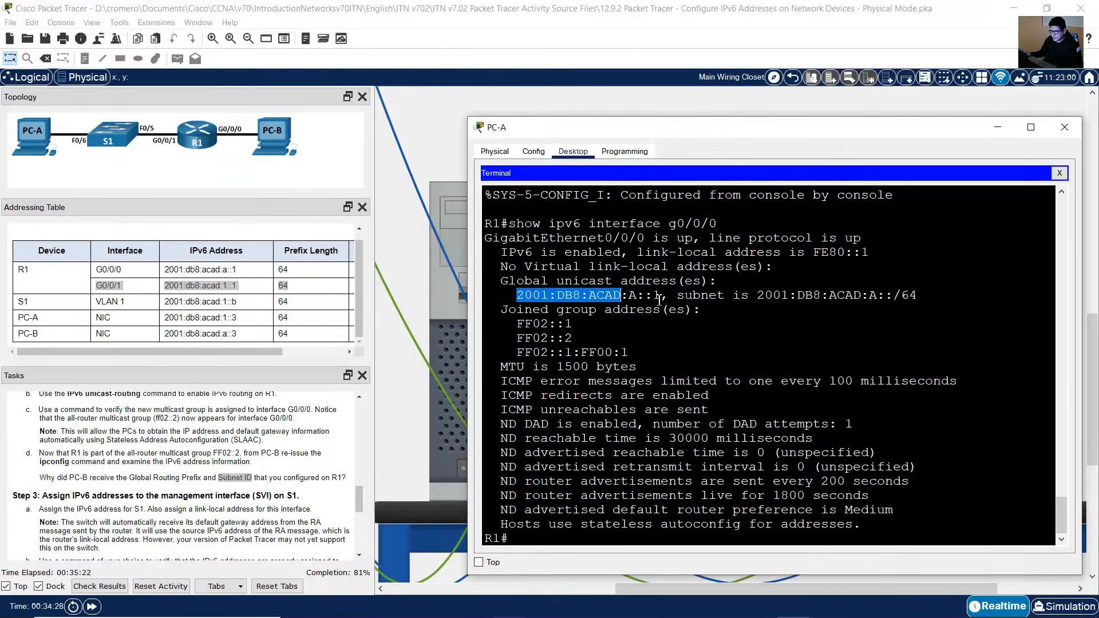
{"action": "left_click_drag", "start_coordinate": [629, 295], "coordinate": [633, 298]}
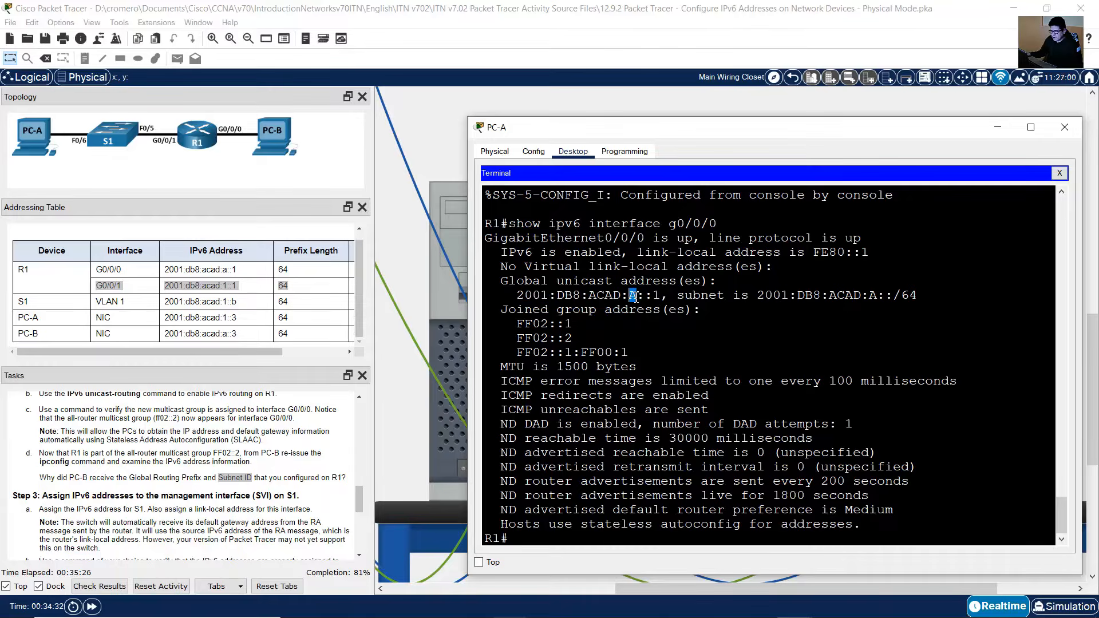
{"action": "left_click_drag", "start_coordinate": [516, 296], "coordinate": [635, 297]}
{"action": "left_click", "coordinate": [223, 492]}
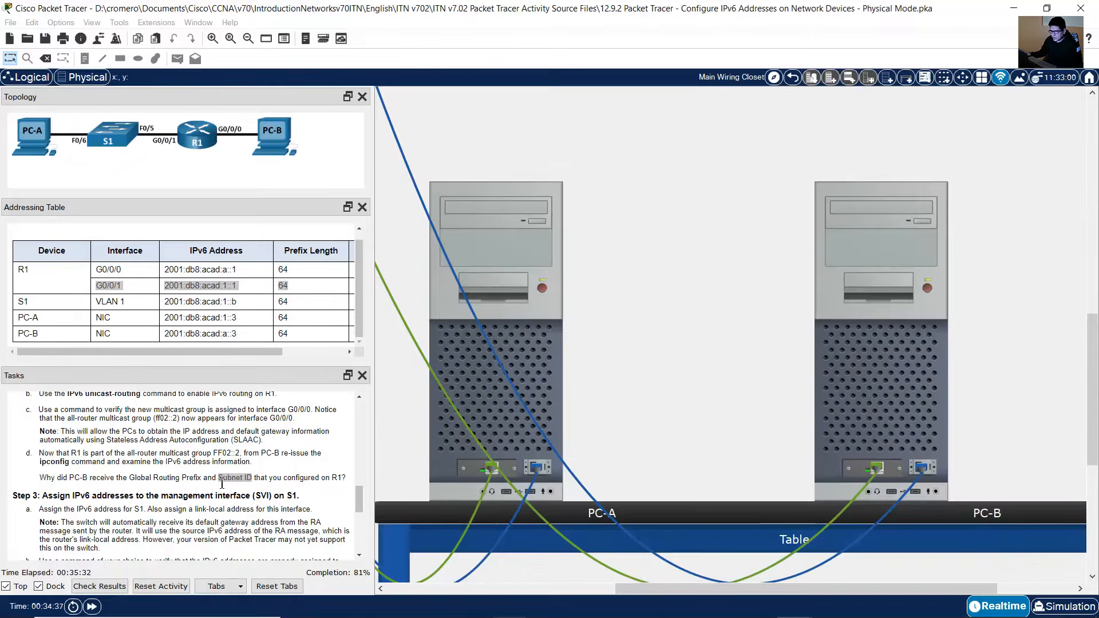
{"action": "left_click_drag", "start_coordinate": [219, 478], "coordinate": [257, 477]}
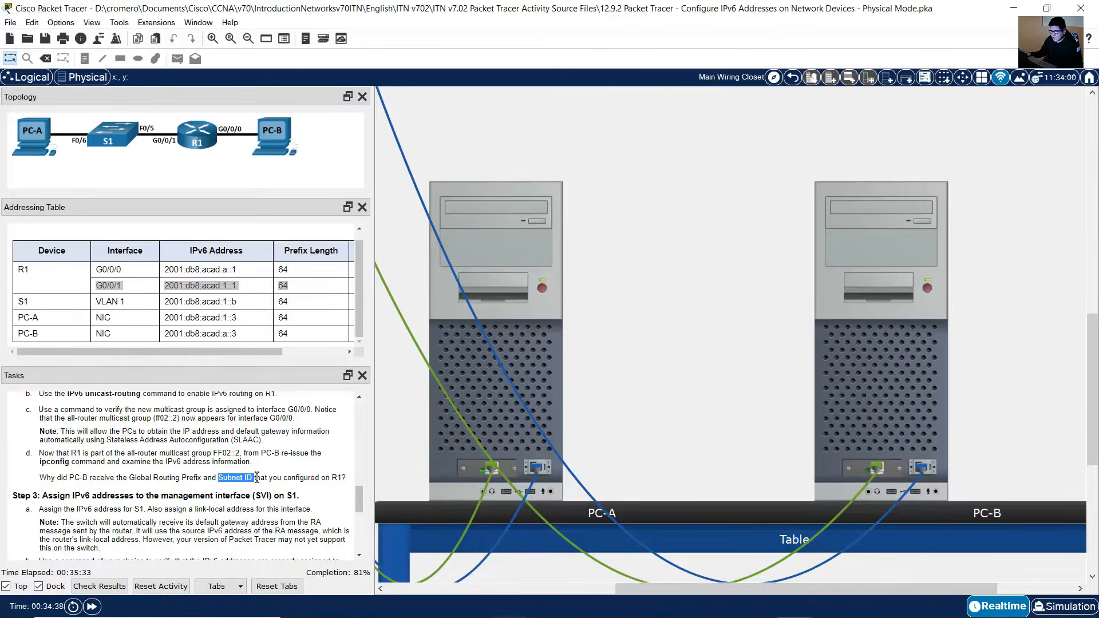
{"action": "left_click", "coordinate": [548, 369]}
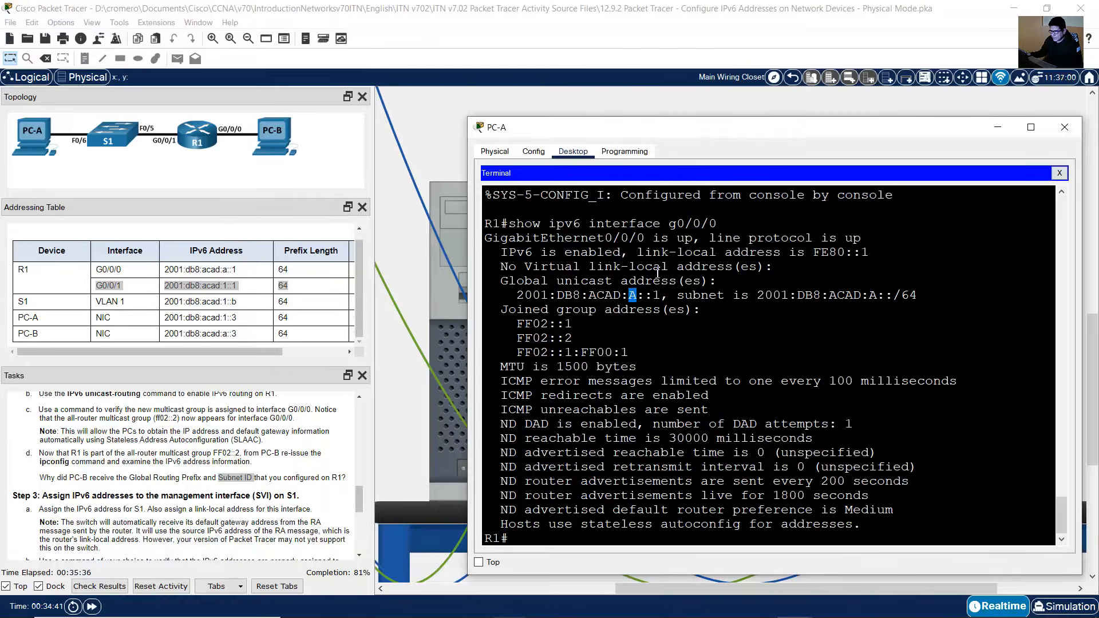
{"action": "left_click", "coordinate": [817, 101]}
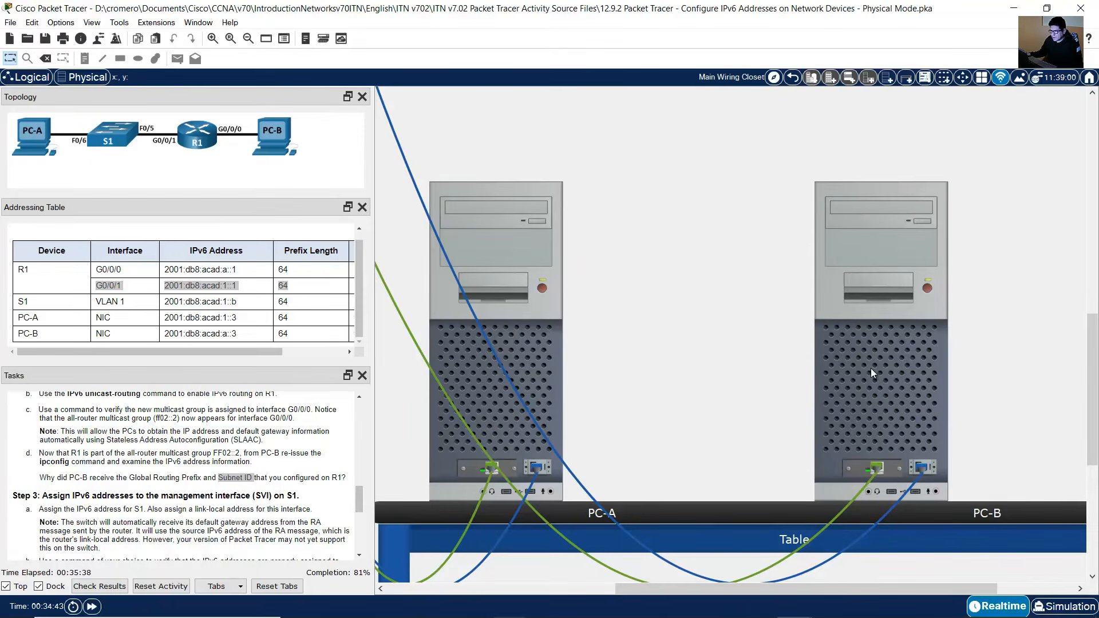
Step: Match R1's G0/0/0 entry in the addressing table with the GigabitEthernet0/0/0 output in R1's terminal
{"action": "mouse_move", "coordinate": [854, 361]}
{"action": "mouse_move", "coordinate": [496, 280]}
{"action": "left_click", "coordinate": [106, 270]}
{"action": "left_click_drag", "start_coordinate": [96, 269], "coordinate": [307, 273]}
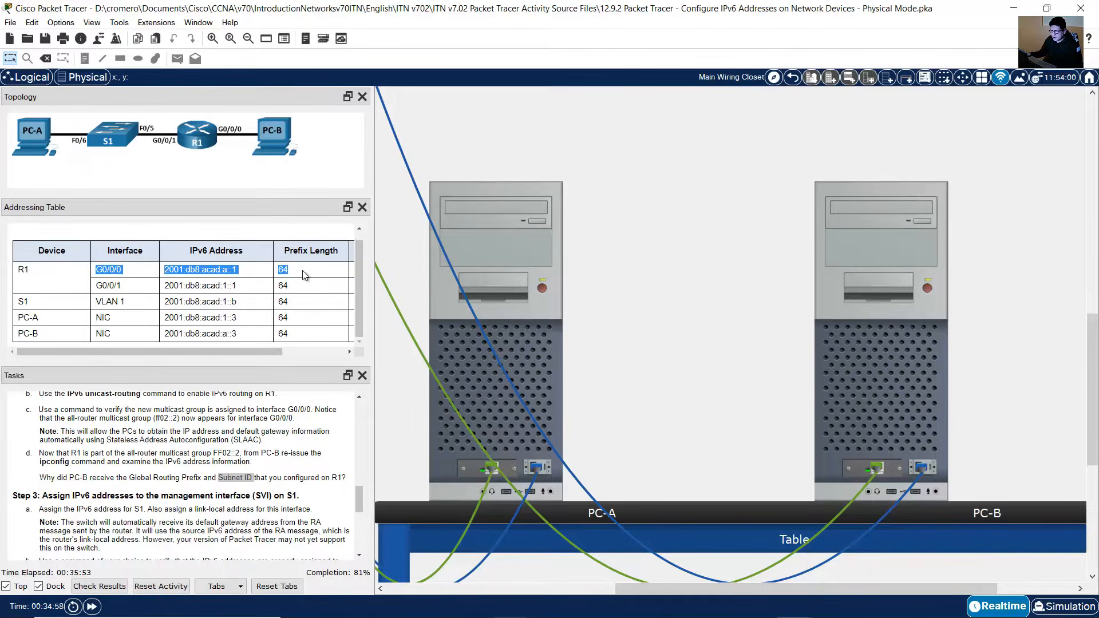
{"action": "left_click", "coordinate": [514, 315]}
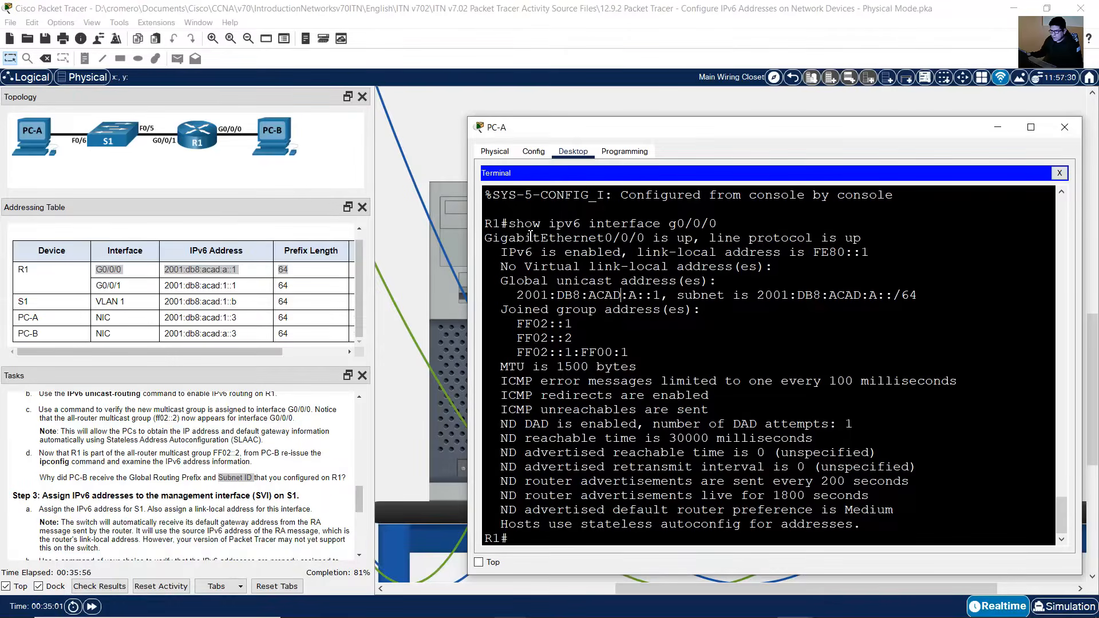
{"action": "left_click_drag", "start_coordinate": [493, 238], "coordinate": [646, 239]}
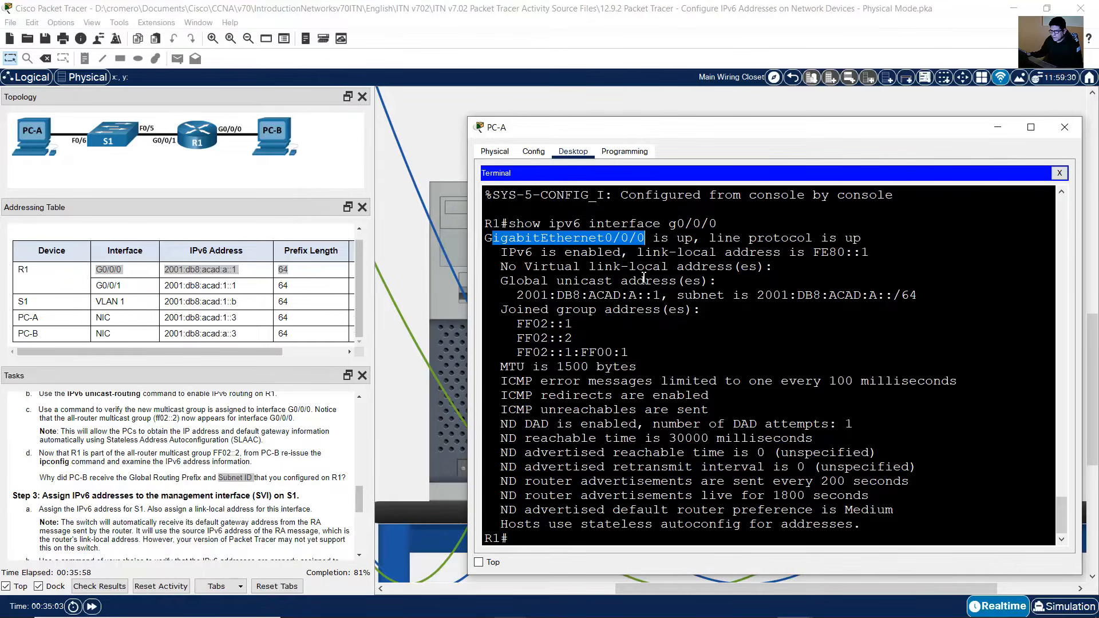
{"action": "left_click", "coordinate": [800, 98]}
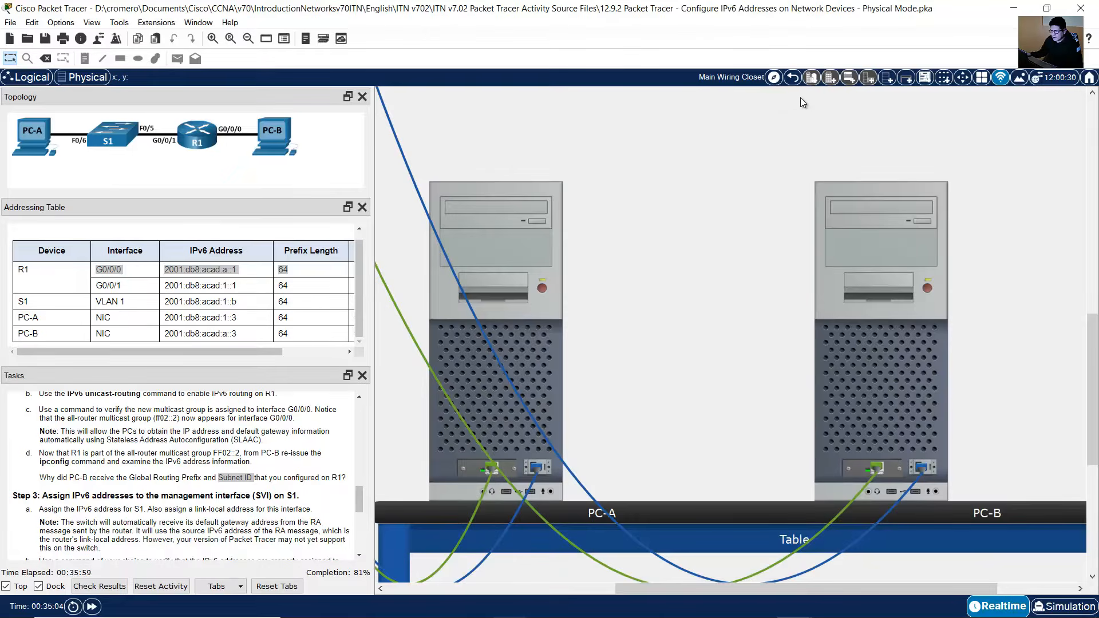
Step: Identify the global routing prefix and subnet ID within PC-B's IPv6 address and relate them to the task question
{"action": "left_click", "coordinate": [932, 372]}
{"action": "left_click", "coordinate": [827, 385]}
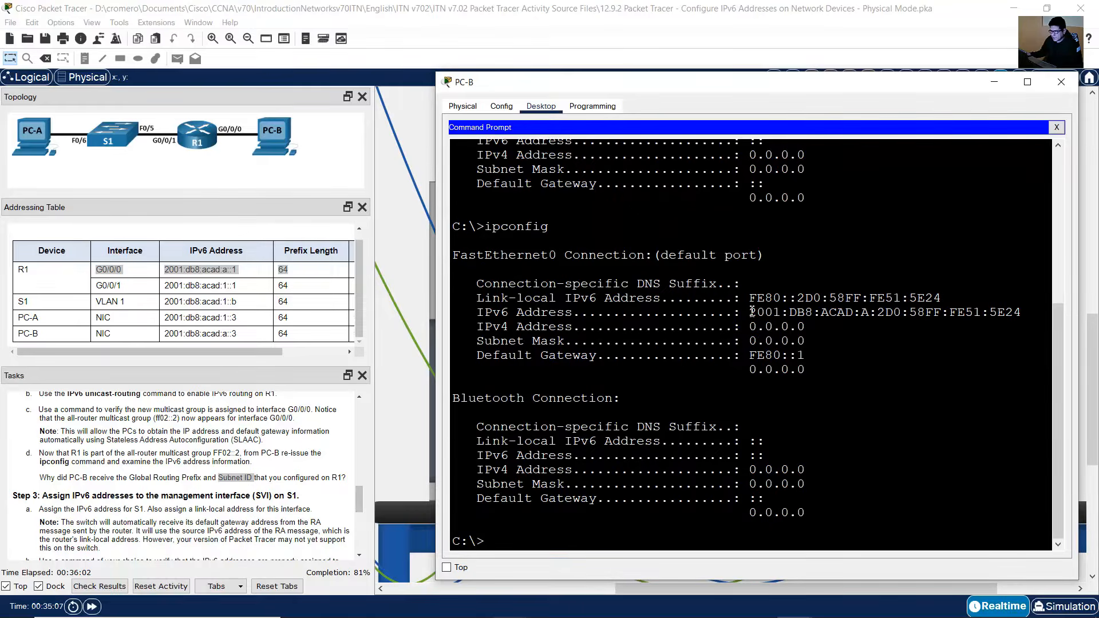
{"action": "left_click_drag", "start_coordinate": [752, 312], "coordinate": [854, 318]}
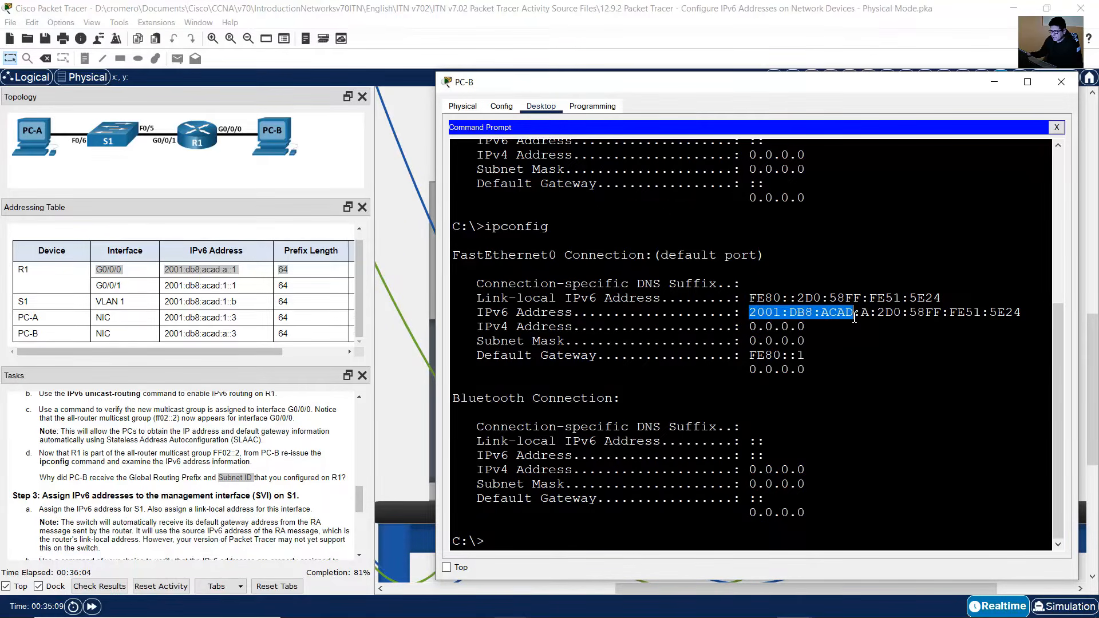
{"action": "left_click", "coordinate": [152, 496]}
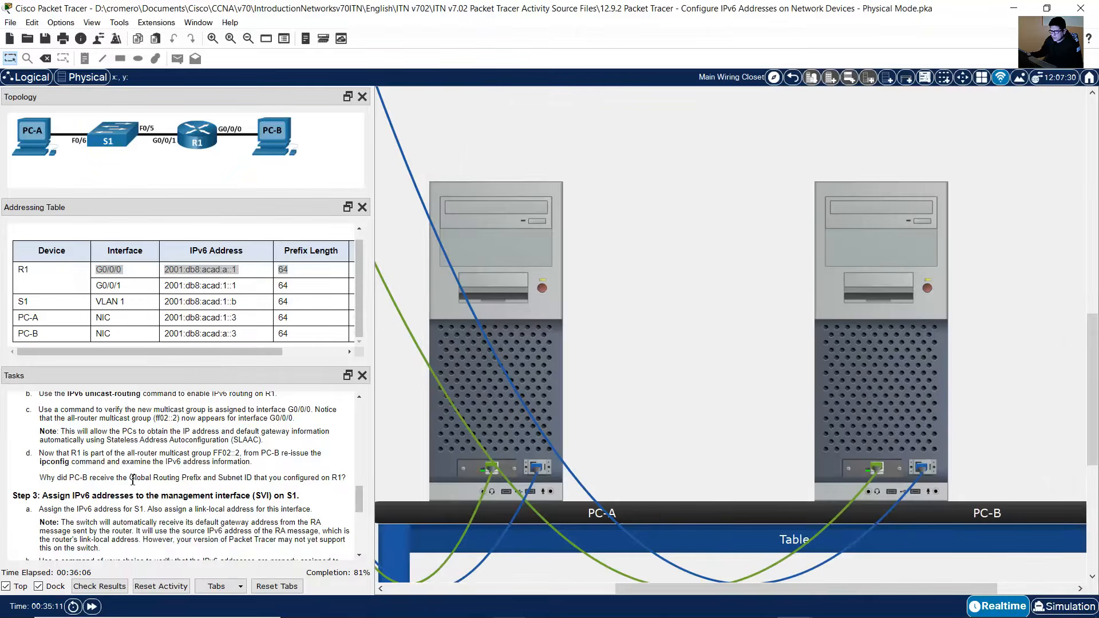
{"action": "left_click_drag", "start_coordinate": [131, 479], "coordinate": [201, 478]}
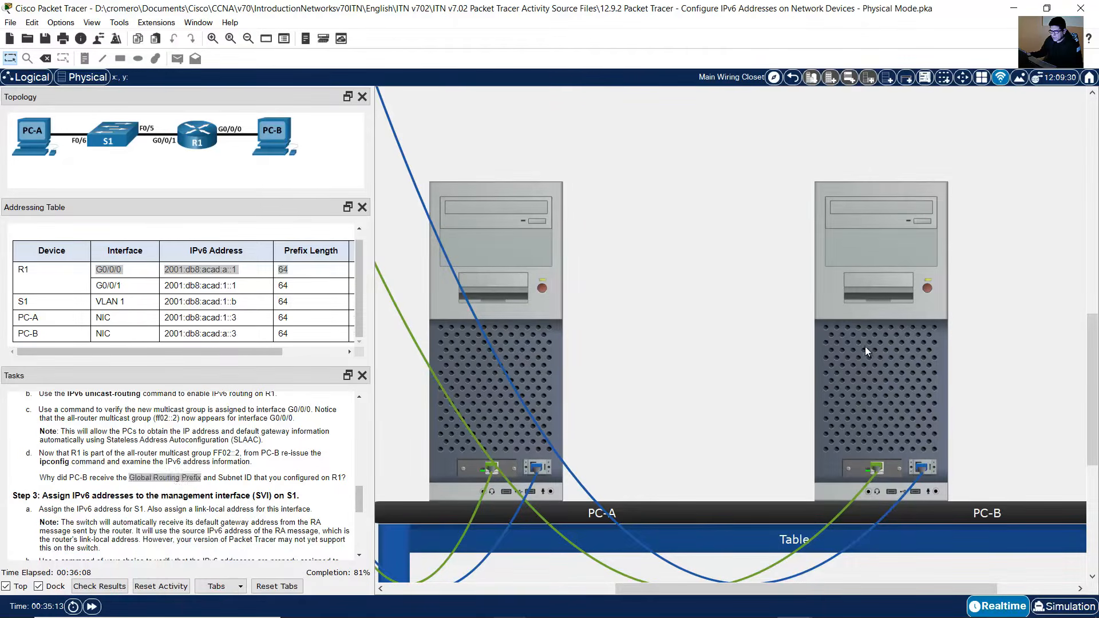
{"action": "left_click", "coordinate": [866, 351]}
{"action": "left_click_drag", "start_coordinate": [861, 313], "coordinate": [875, 313]}
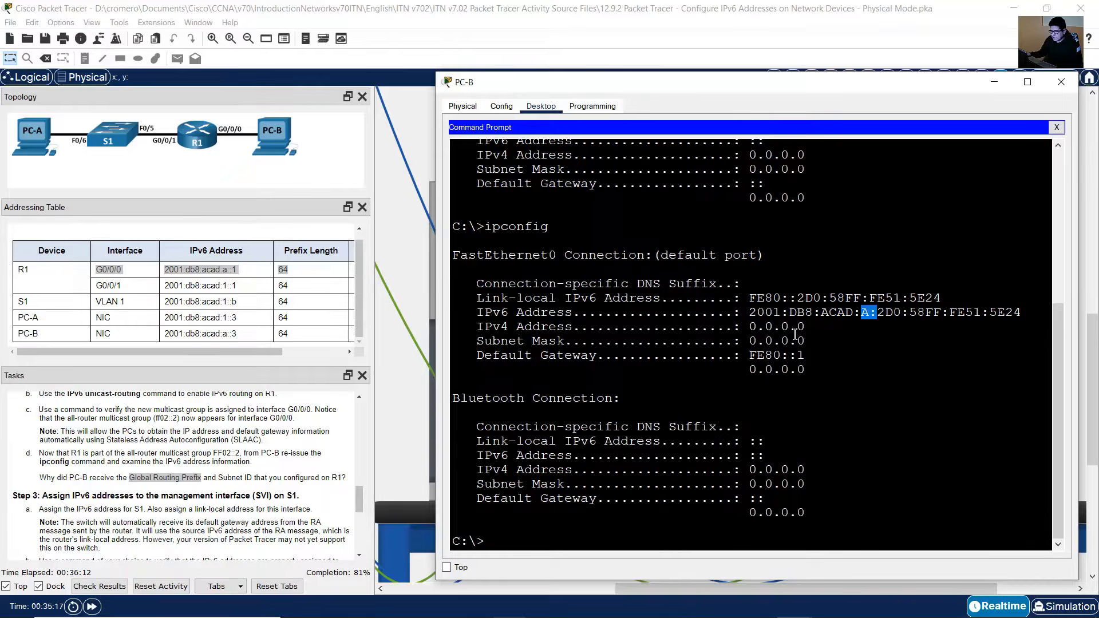
{"action": "left_click", "coordinate": [230, 478]}
{"action": "left_click_drag", "start_coordinate": [219, 478], "coordinate": [39, 478]}
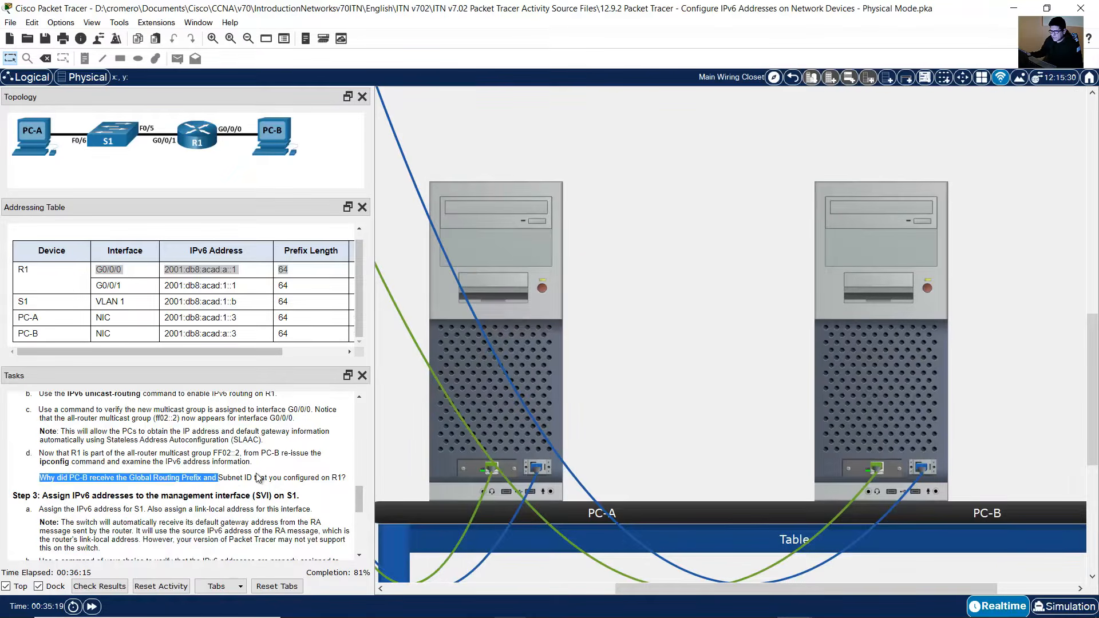
{"action": "left_click_drag", "start_coordinate": [253, 478], "coordinate": [218, 478]}
{"action": "left_click", "coordinate": [933, 376]}
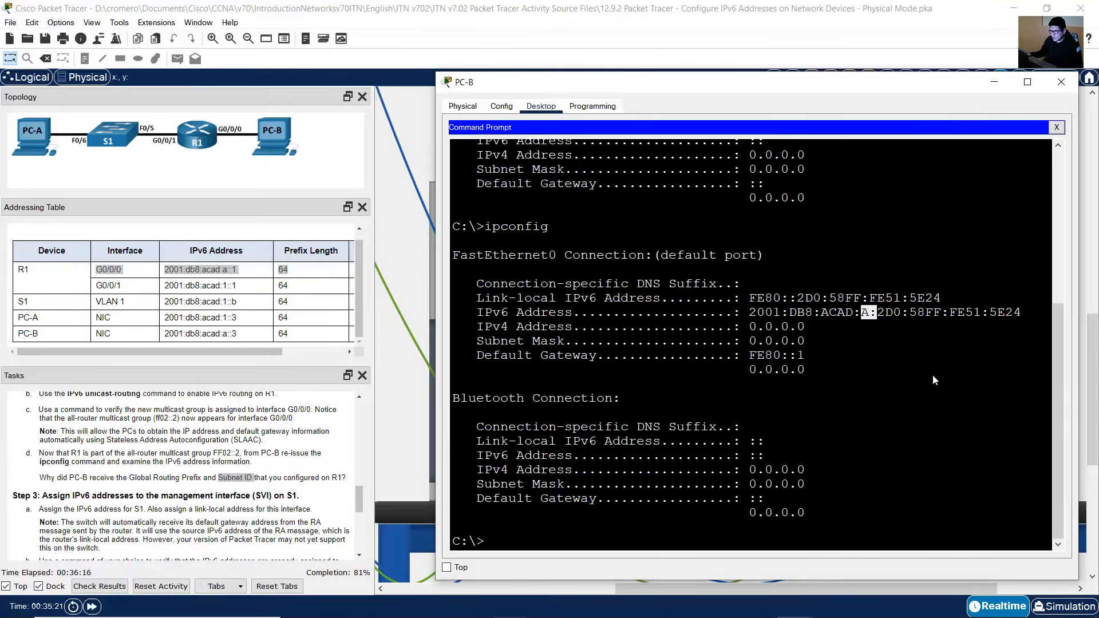
{"action": "left_click_drag", "start_coordinate": [867, 321], "coordinate": [866, 313]}
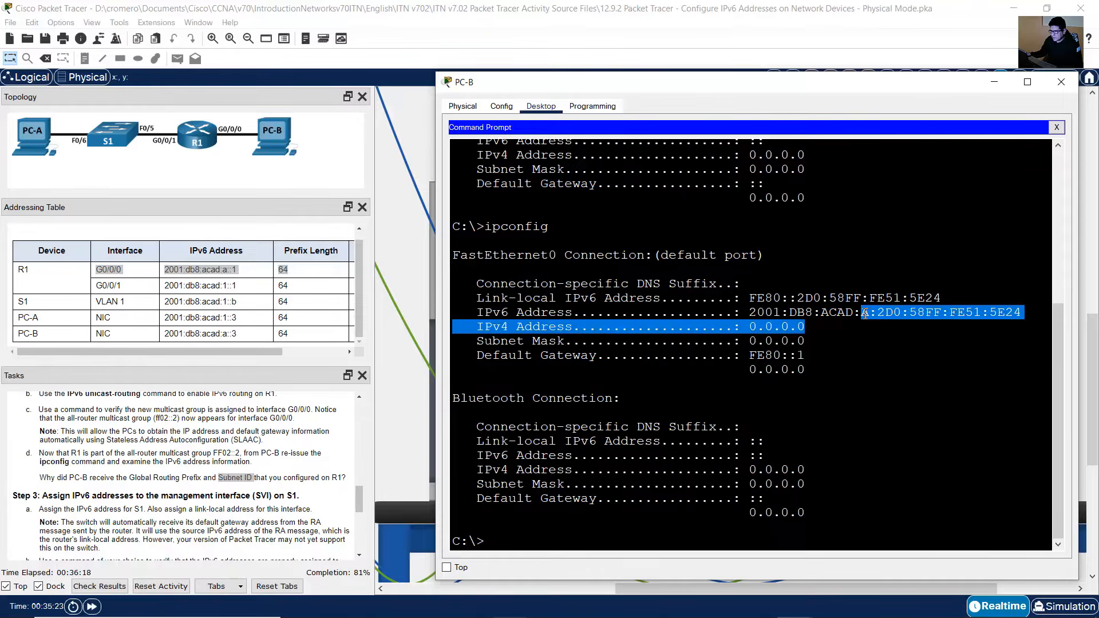
{"action": "left_click", "coordinate": [865, 313]}
{"action": "left_click", "coordinate": [184, 477]}
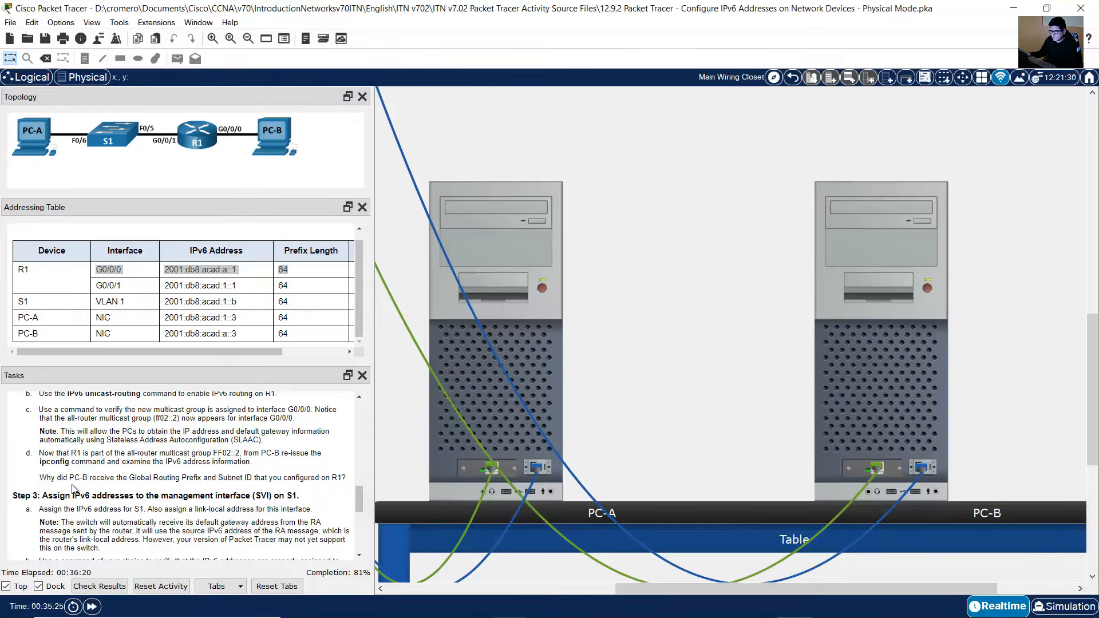
{"action": "left_click_drag", "start_coordinate": [47, 478], "coordinate": [348, 478]}
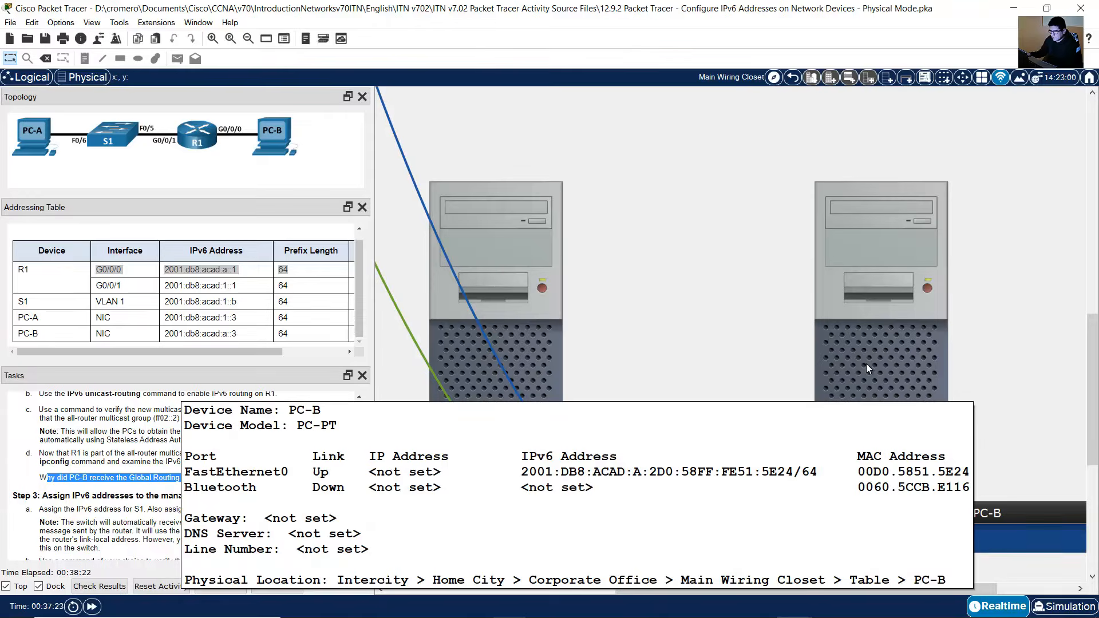
{"action": "left_click", "coordinate": [866, 362]}
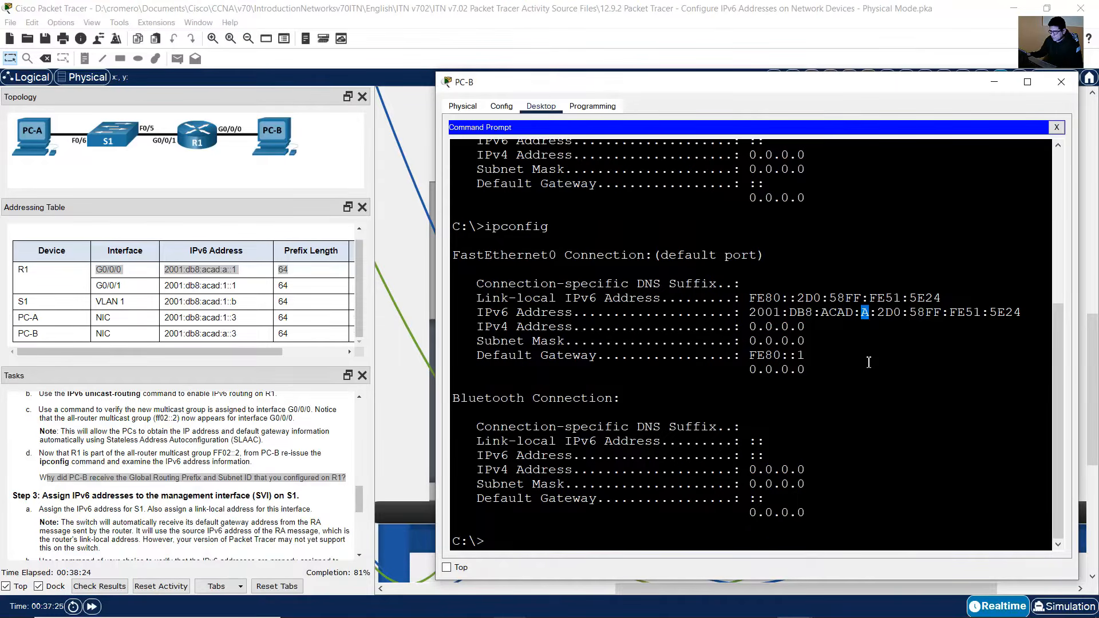
Step: Examine PC-B's link-local IPv6 address, SLAAC IPv6 address and default gateway in the ipconfig output
{"action": "left_click", "coordinate": [868, 363]}
{"action": "left_click_drag", "start_coordinate": [757, 302], "coordinate": [925, 302]}
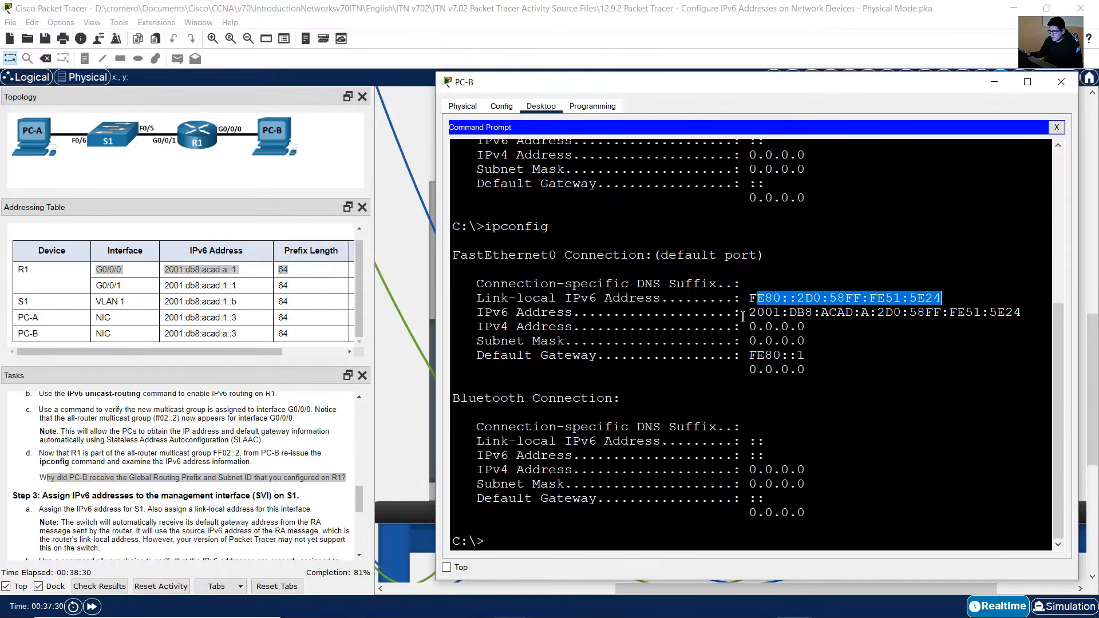
{"action": "left_click_drag", "start_coordinate": [743, 316], "coordinate": [1024, 315]}
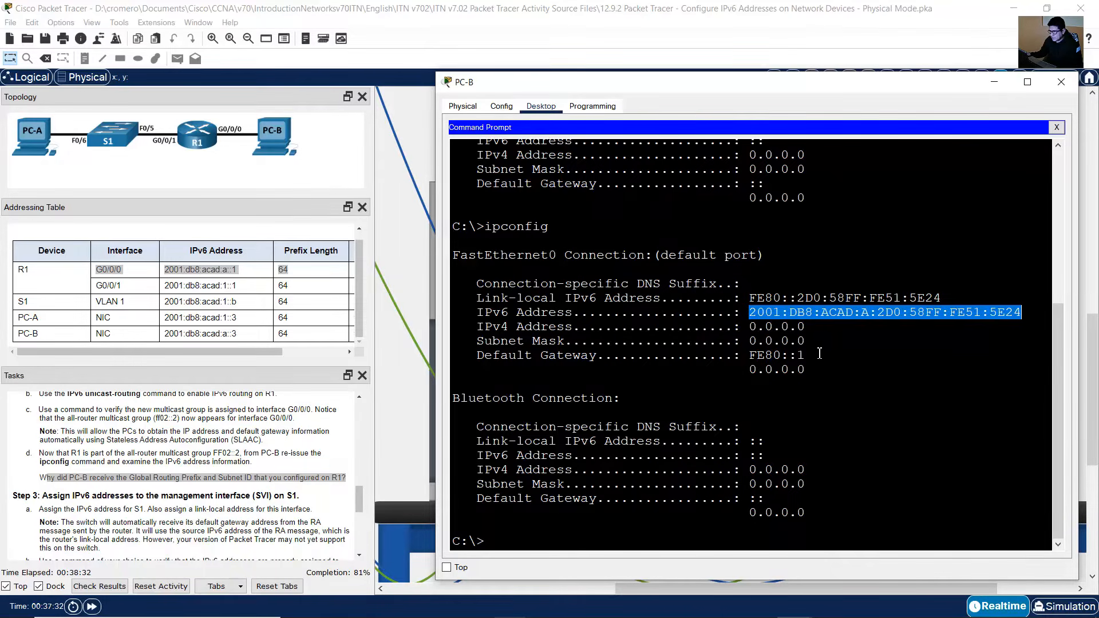
{"action": "left_click_drag", "start_coordinate": [750, 356], "coordinate": [806, 355]}
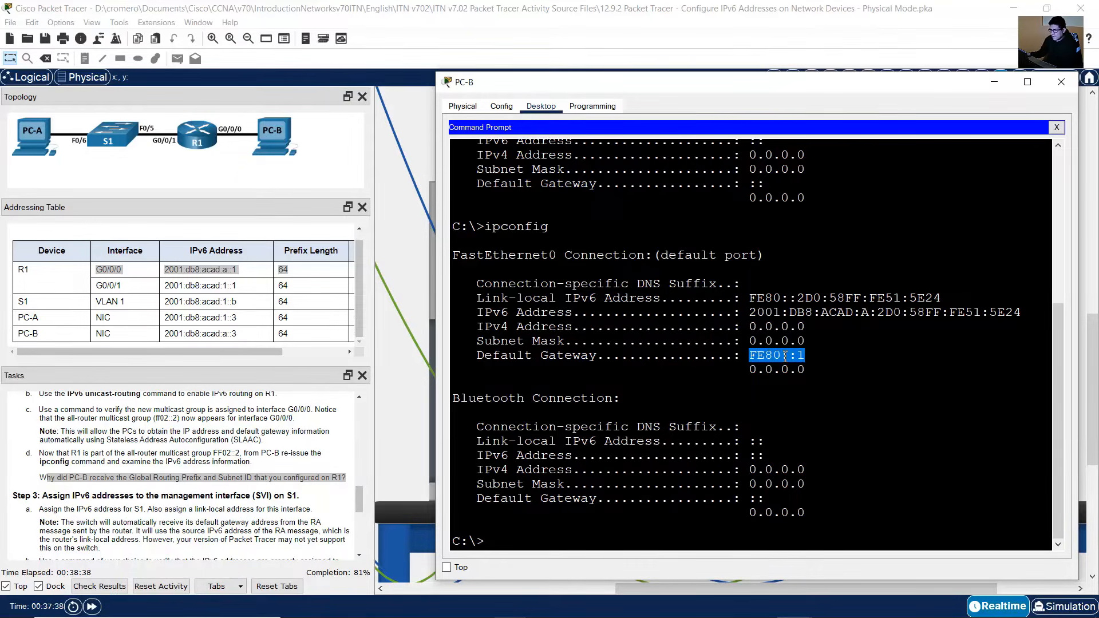
Step: Check R1's G0/0/0 link-local address in the show ipv6 interface g0/0/0 output on PC-A's terminal
{"action": "left_click", "coordinate": [101, 272]}
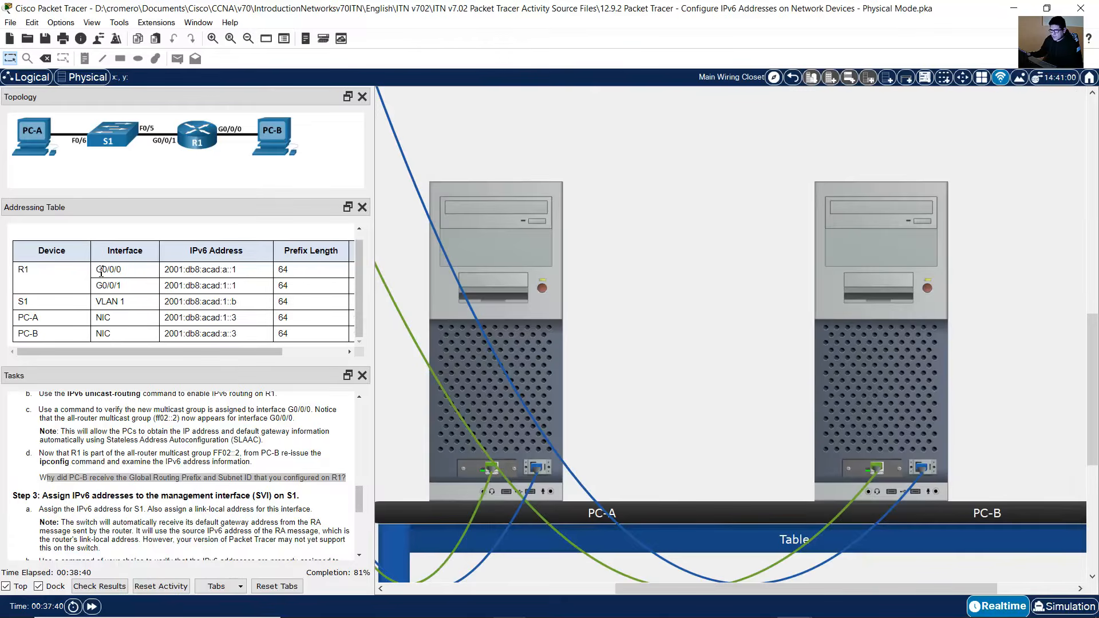
{"action": "left_click_drag", "start_coordinate": [100, 272], "coordinate": [191, 274]}
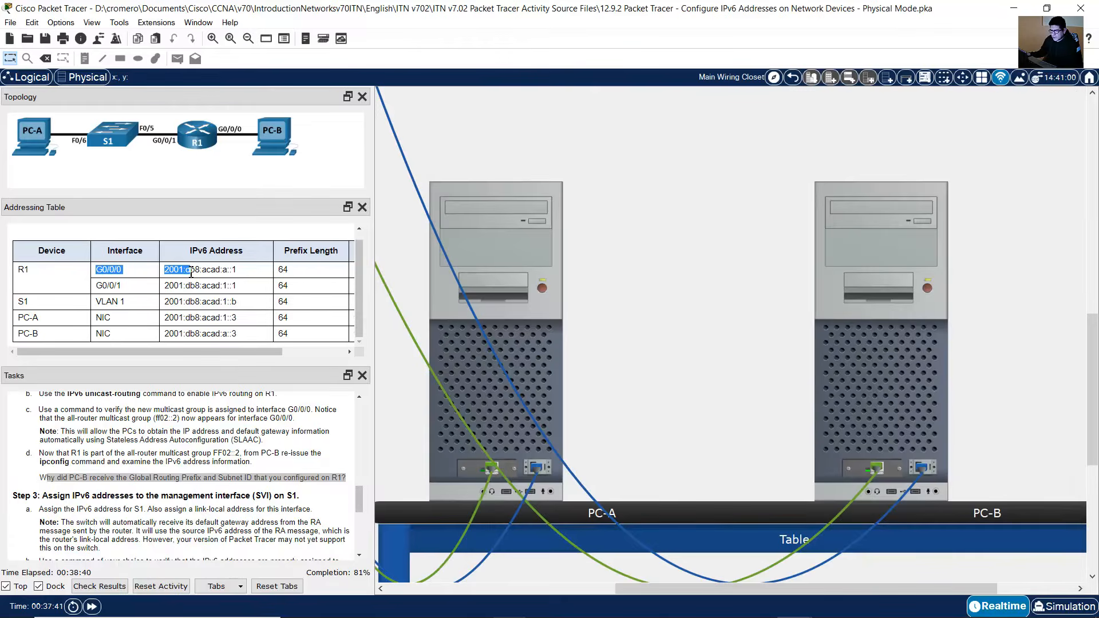
{"action": "left_click", "coordinate": [544, 345]}
{"action": "left_click", "coordinate": [634, 386]}
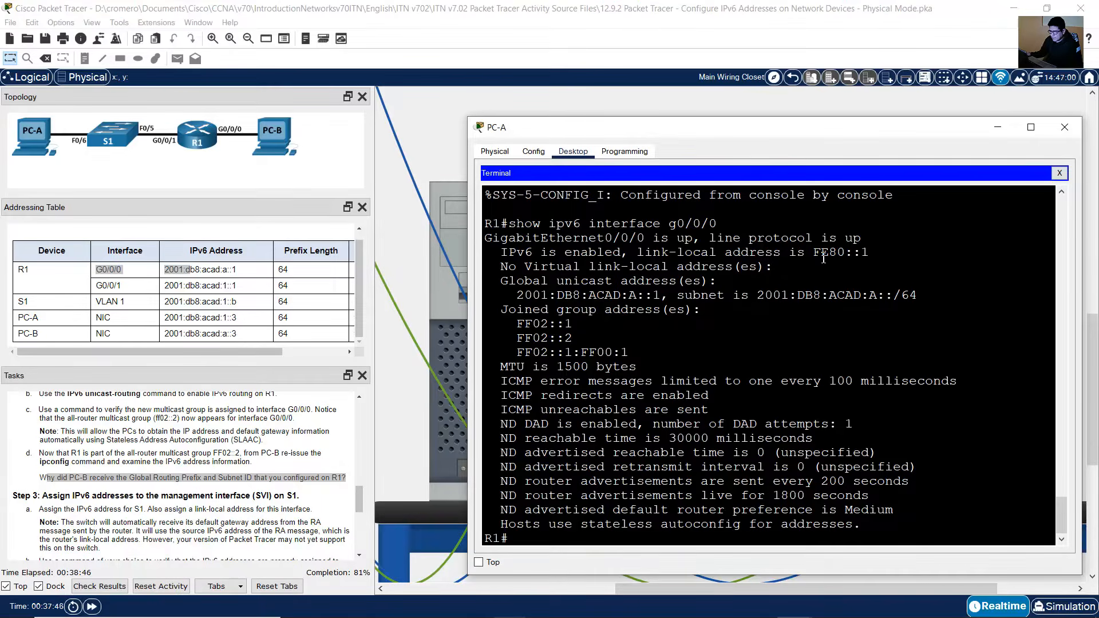
{"action": "left_click_drag", "start_coordinate": [814, 252], "coordinate": [871, 254]}
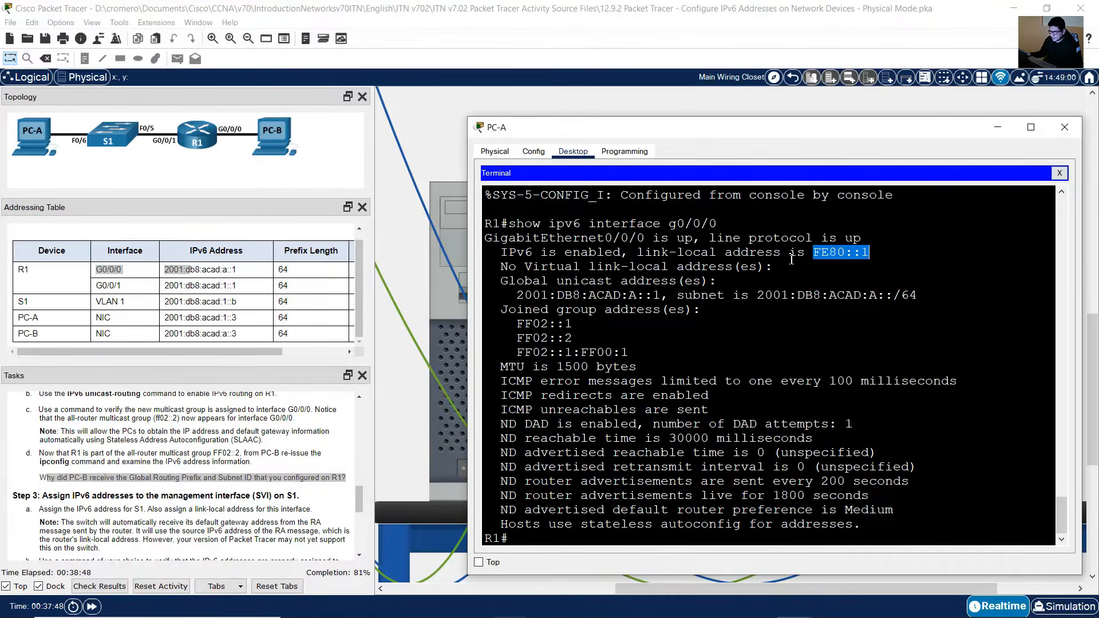
{"action": "left_click_drag", "start_coordinate": [596, 224], "coordinate": [717, 224]}
{"action": "left_click", "coordinate": [875, 104]}
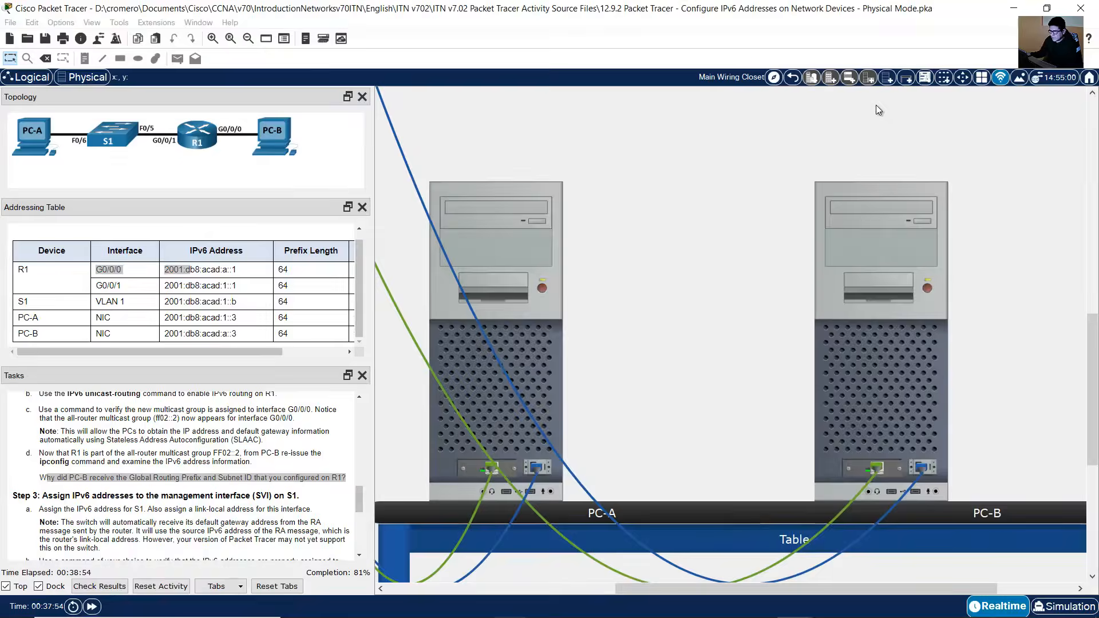
Step: Compare PC-B's default gateway address with R1's G0/0/0 link-local address
{"action": "left_click", "coordinate": [906, 357]}
{"action": "left_click", "coordinate": [758, 360]}
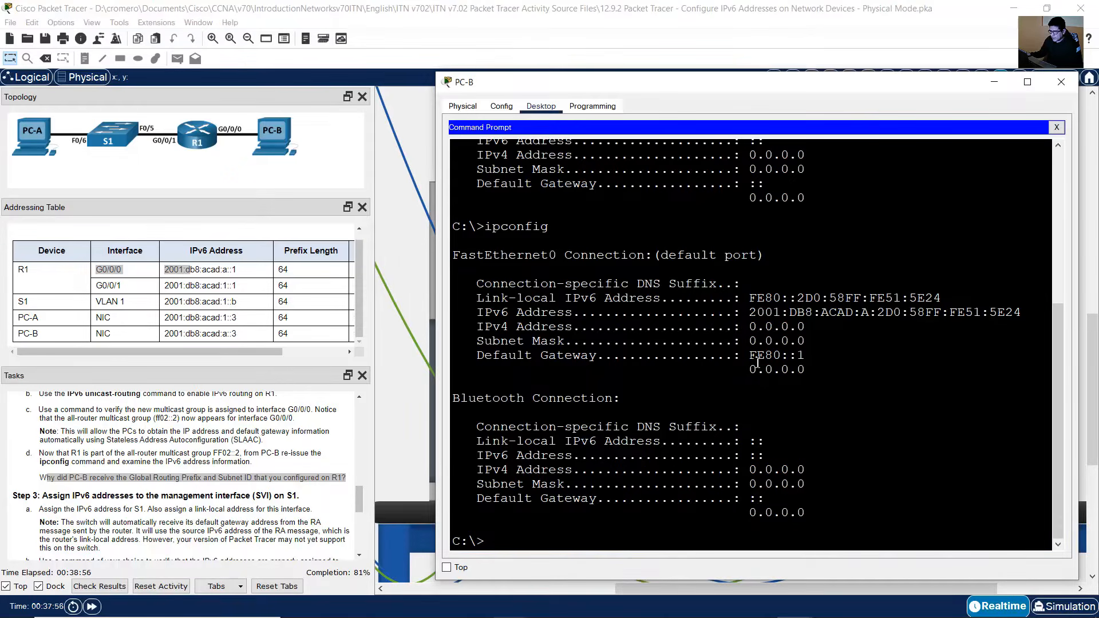
{"action": "left_click_drag", "start_coordinate": [752, 355], "coordinate": [816, 351]}
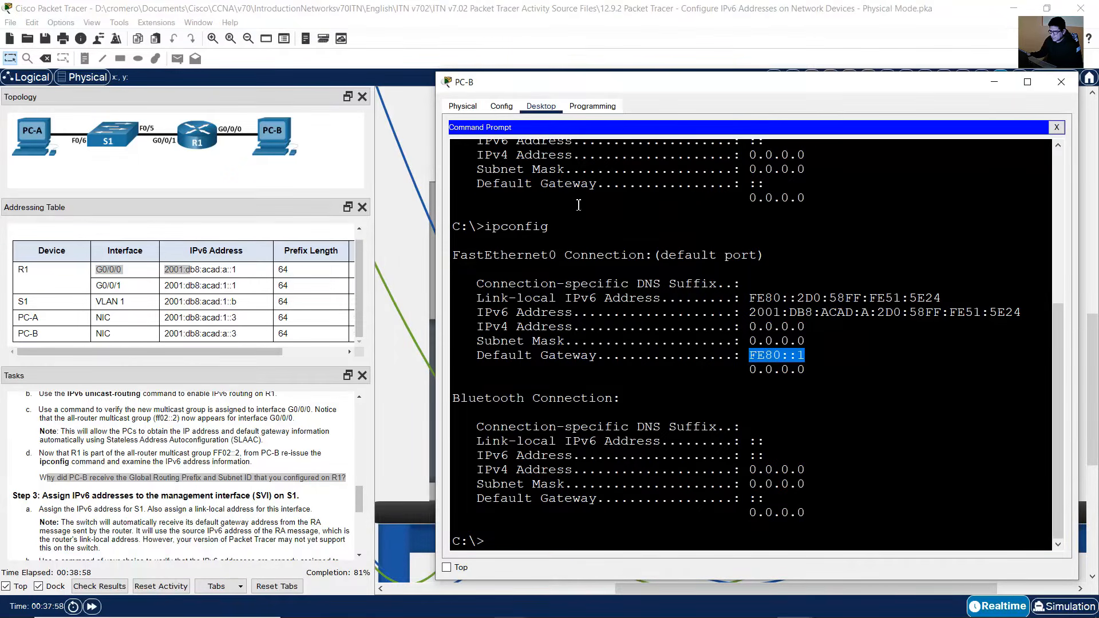
{"action": "left_click_drag", "start_coordinate": [499, 361], "coordinate": [620, 364]}
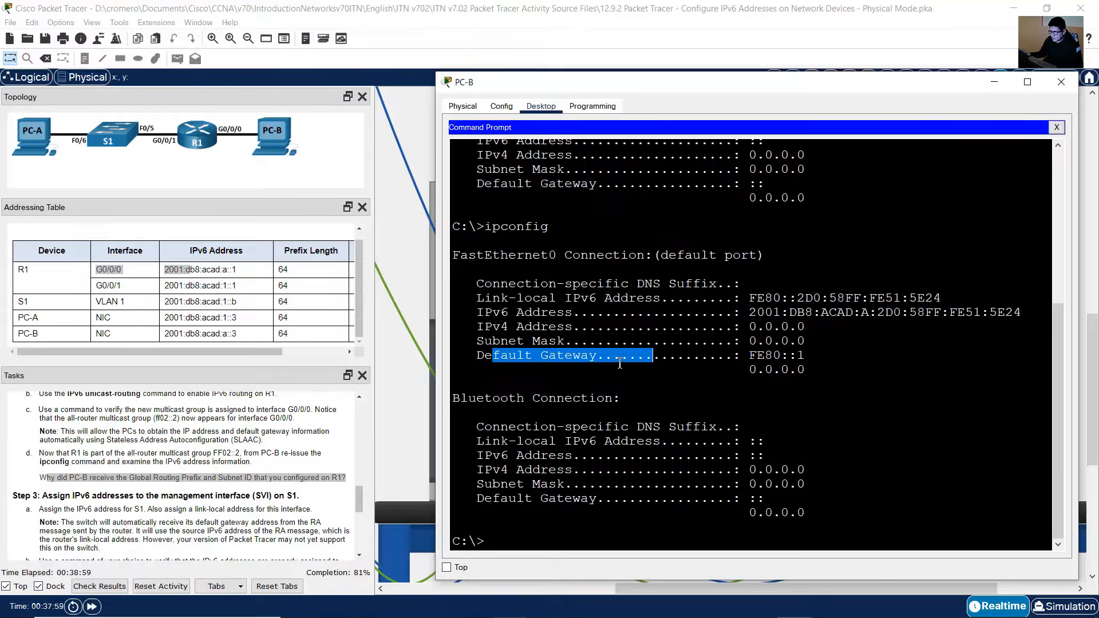
{"action": "left_click", "coordinate": [417, 301]}
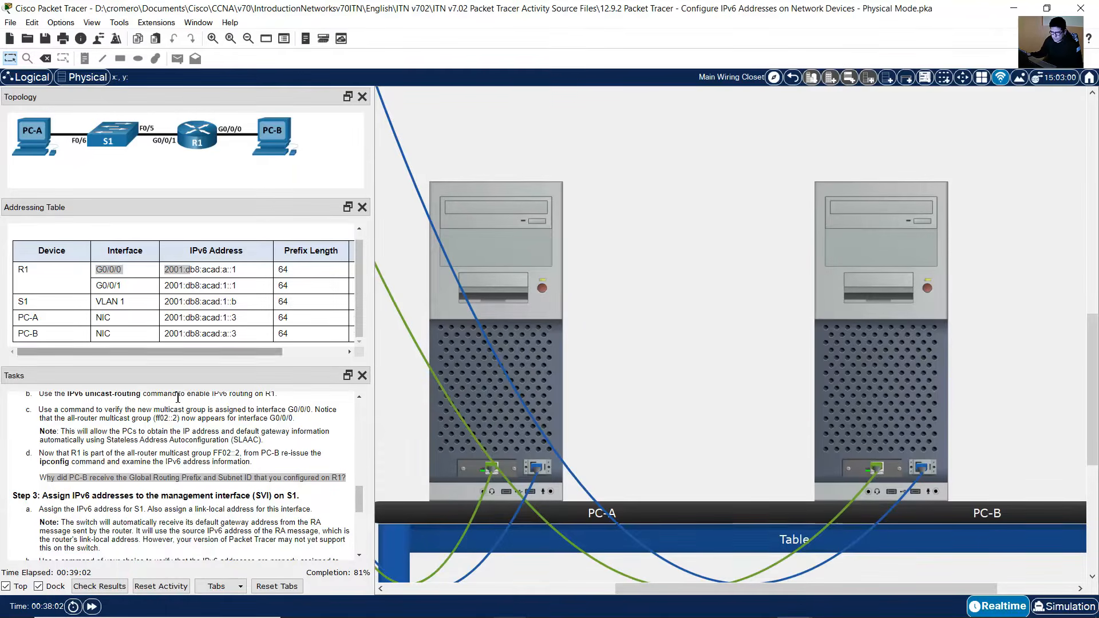
Step: Read Step 3's instructions for assigning IPv6 and link-local addresses to S1's management SVI
{"action": "scroll", "coordinate": [179, 452], "scroll_direction": "down", "scroll_amount": 4}
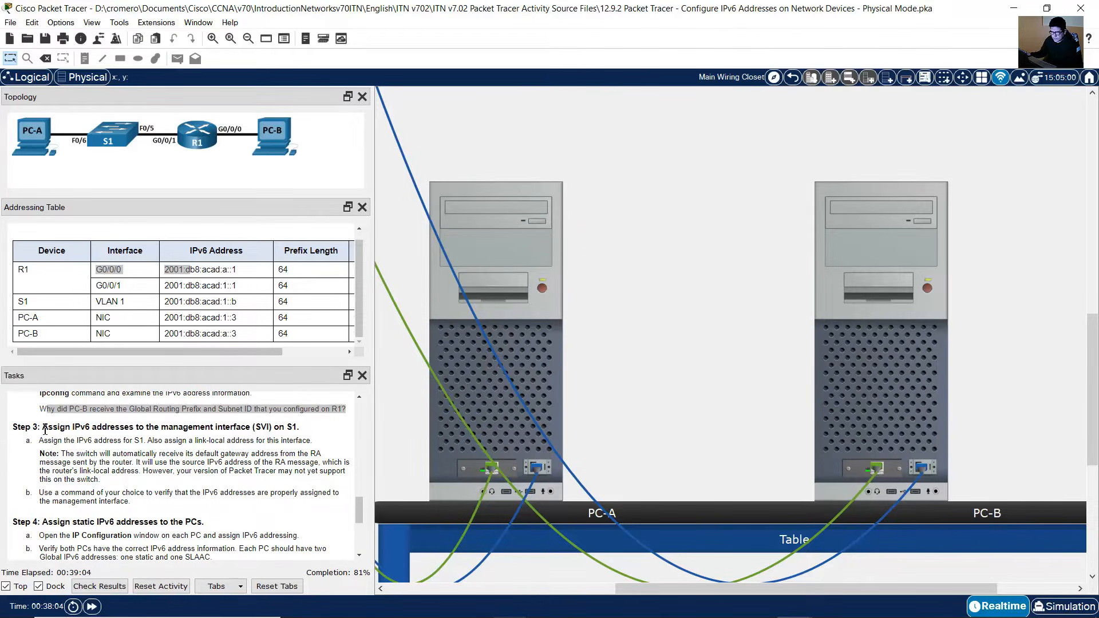
{"action": "left_click_drag", "start_coordinate": [44, 429], "coordinate": [301, 426]}
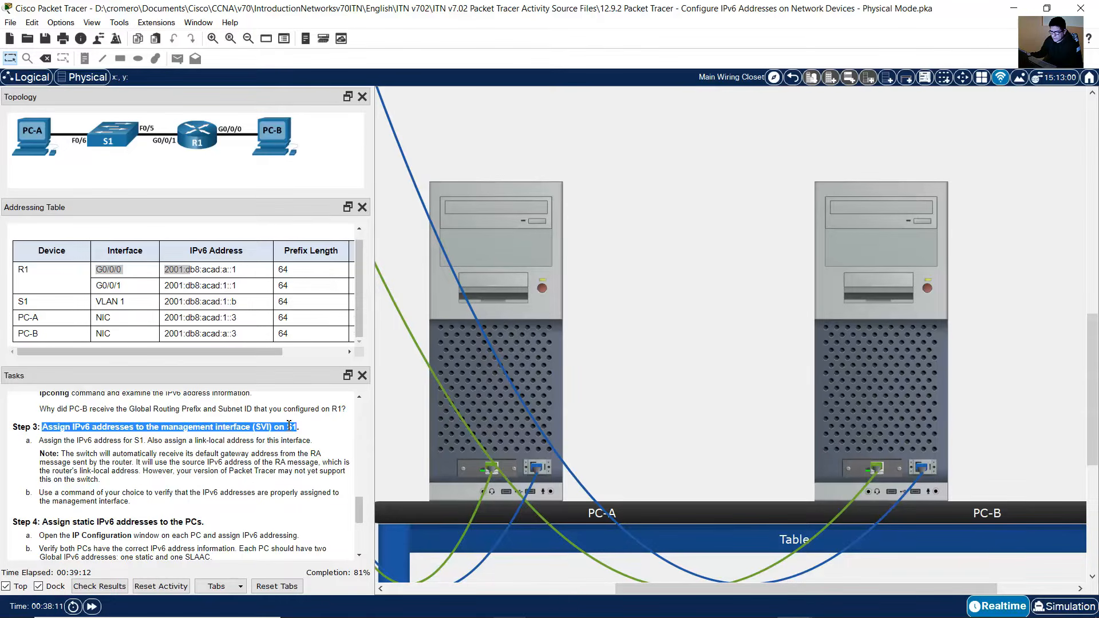
{"action": "left_click_drag", "start_coordinate": [39, 444], "coordinate": [310, 439]}
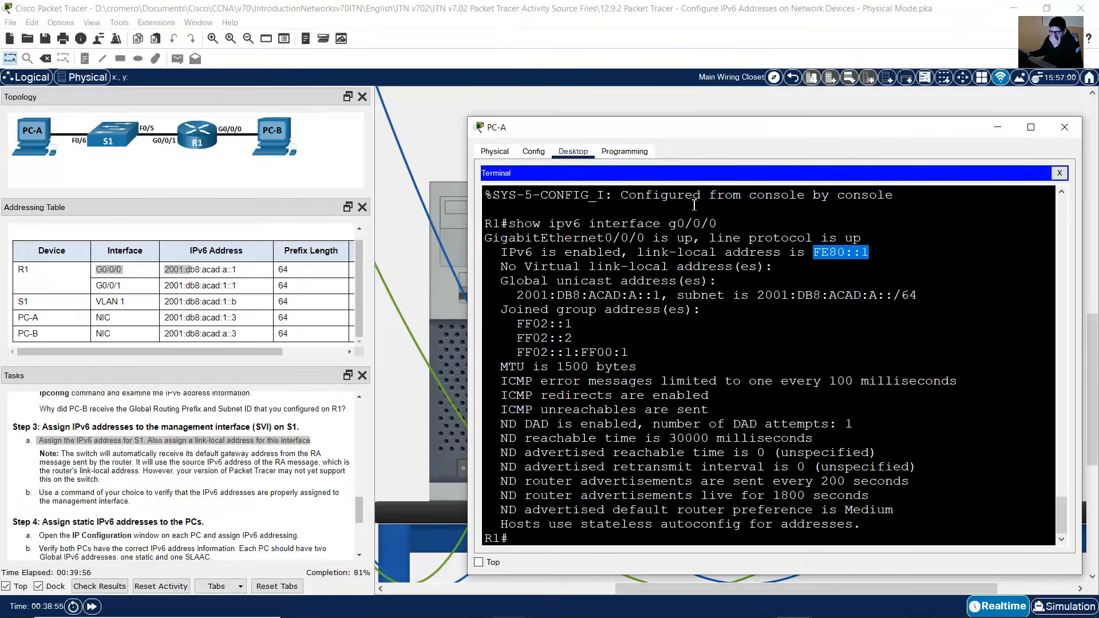
Step: Open a console session to S1 through PC-B's Terminal application
{"action": "left_click", "coordinate": [682, 108]}
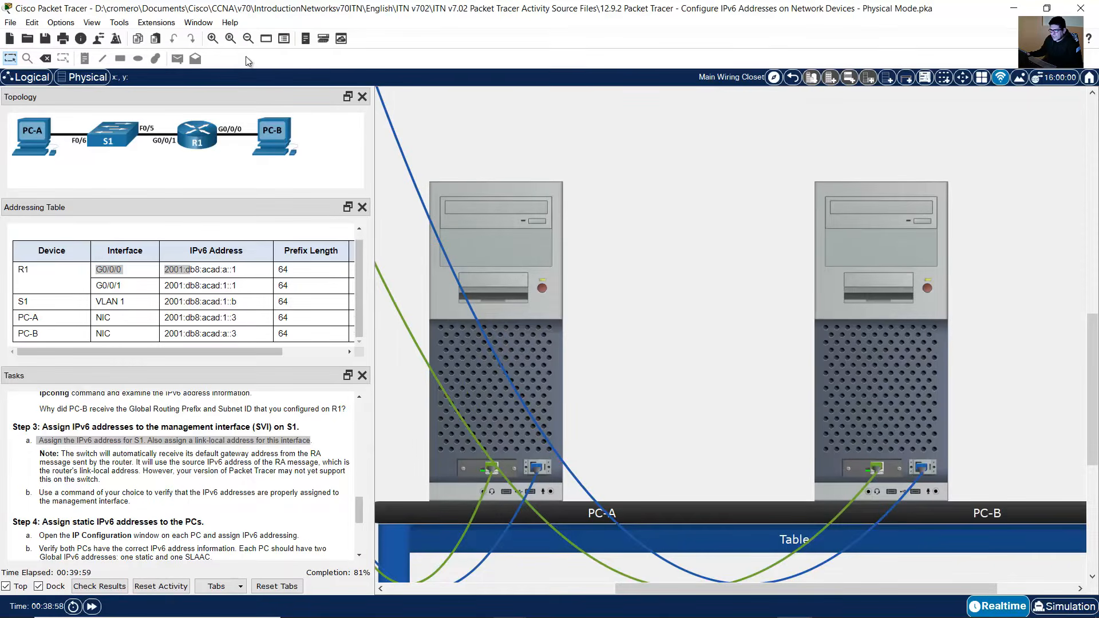
{"action": "left_click", "coordinate": [249, 39]}
{"action": "left_click", "coordinate": [251, 41]}
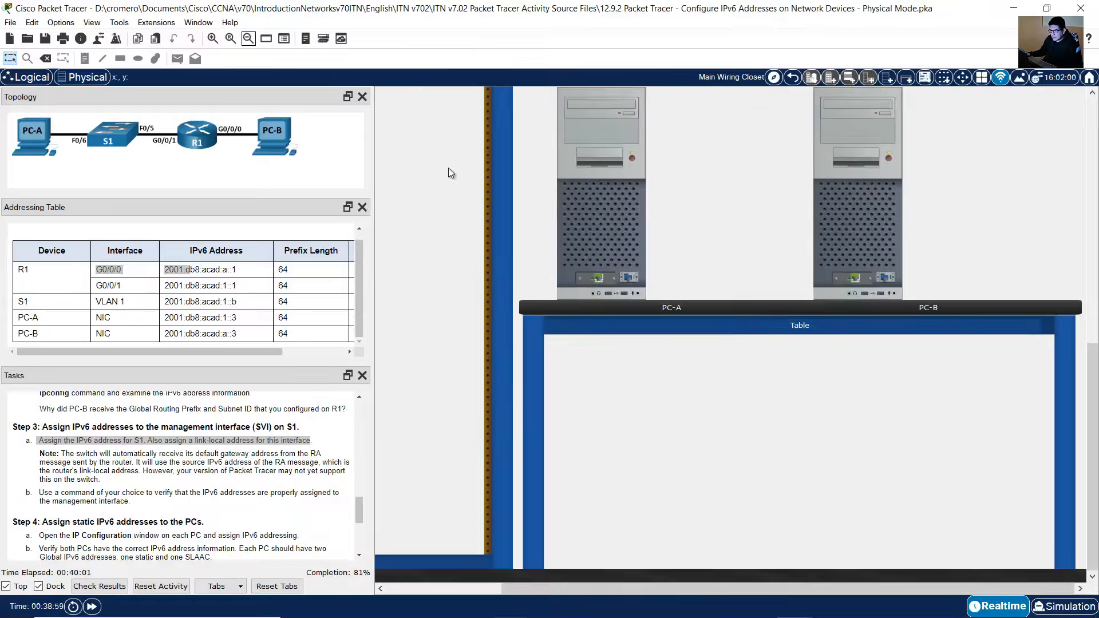
{"action": "scroll", "coordinate": [544, 269], "scroll_direction": "up", "scroll_amount": 3}
{"action": "scroll", "coordinate": [543, 268], "scroll_direction": "up", "scroll_amount": 3}
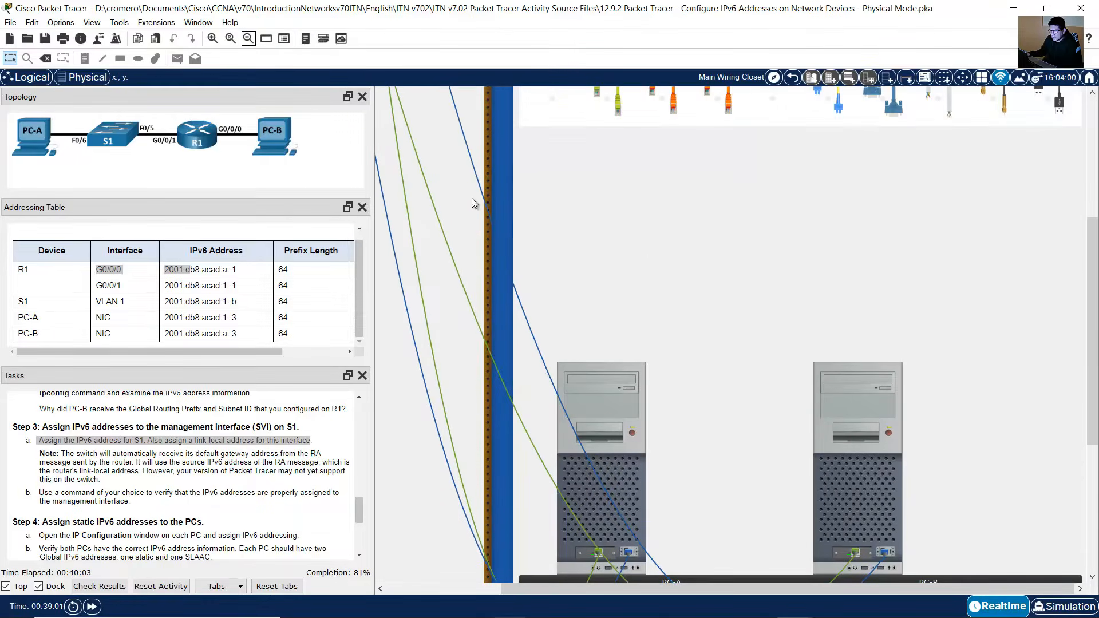
{"action": "left_click", "coordinate": [249, 40]}
{"action": "scroll", "coordinate": [449, 183], "scroll_direction": "up", "scroll_amount": 3}
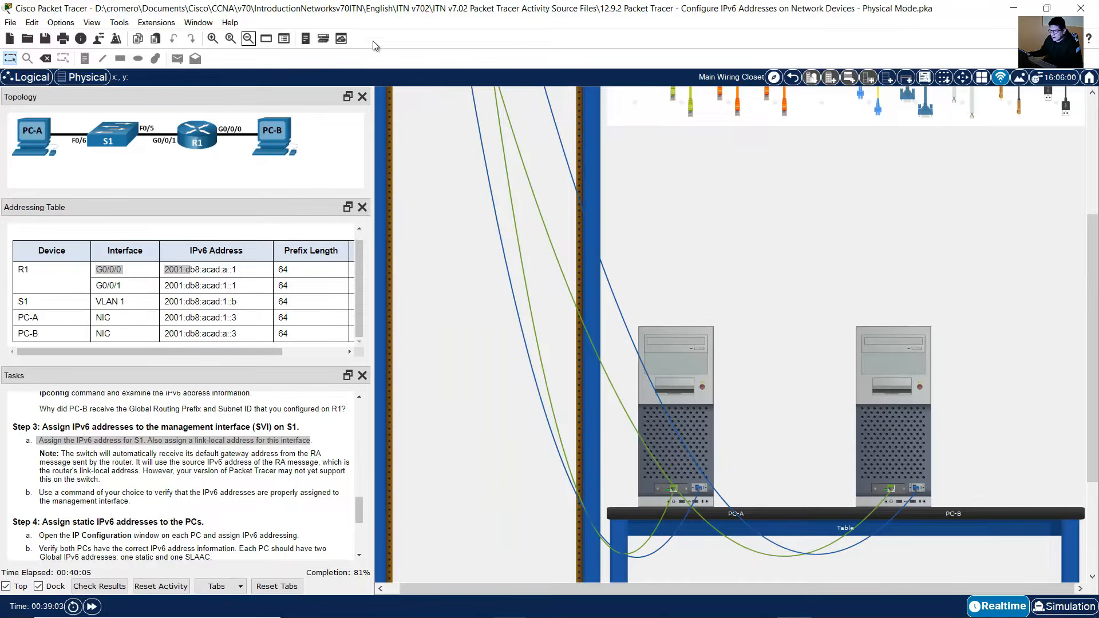
{"action": "left_click", "coordinate": [249, 41]}
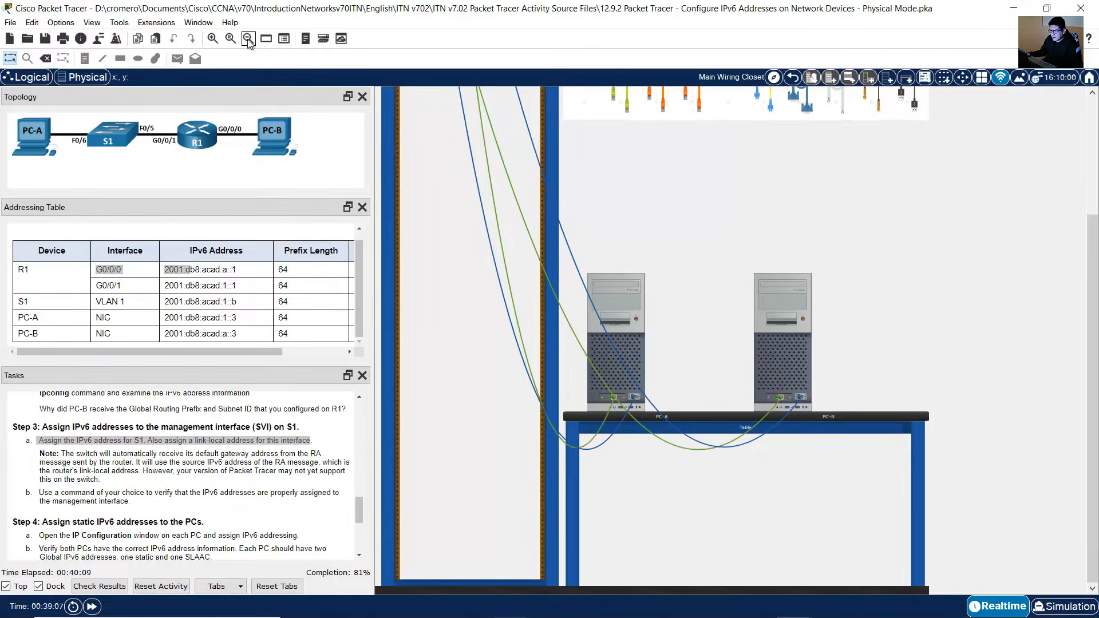
{"action": "scroll", "coordinate": [490, 289], "scroll_direction": "up", "scroll_amount": 4}
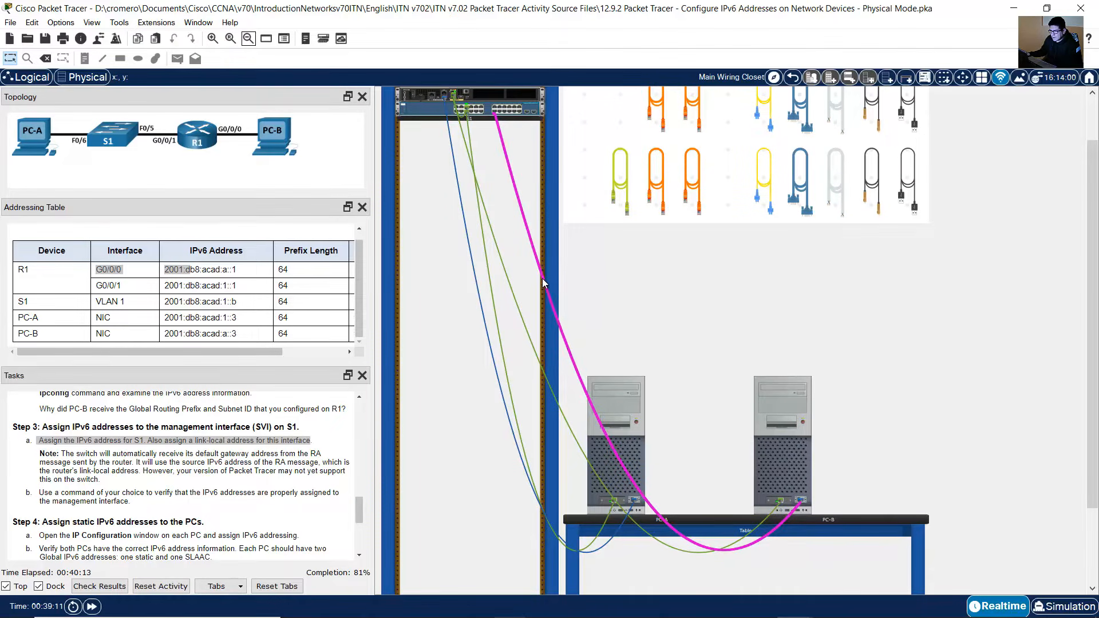
{"action": "mouse_move", "coordinate": [542, 282]}
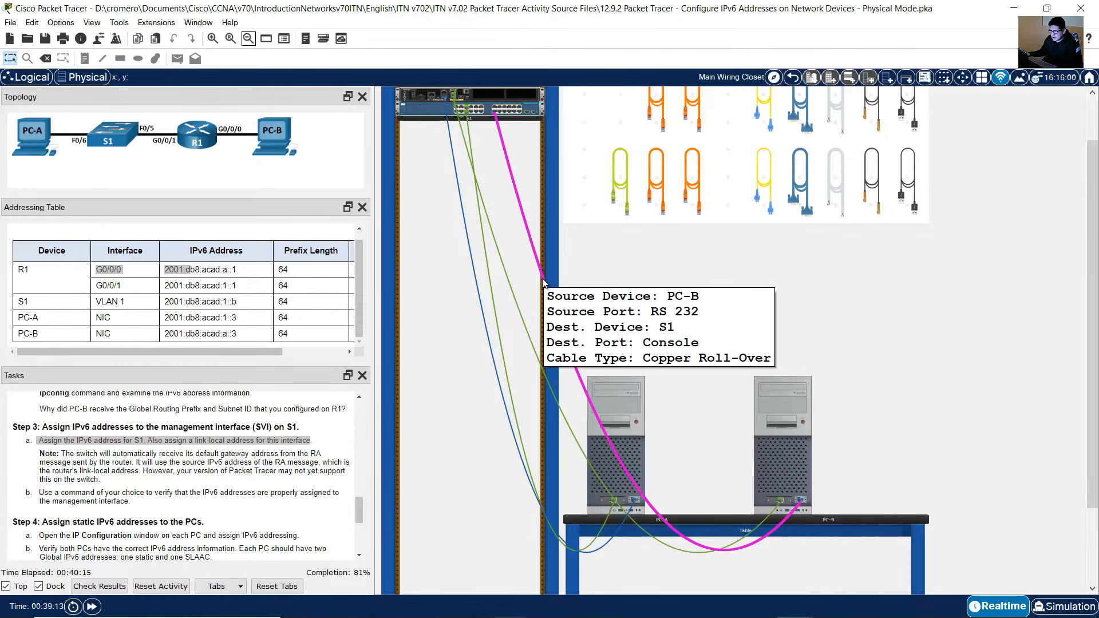
{"action": "left_click", "coordinate": [789, 456]}
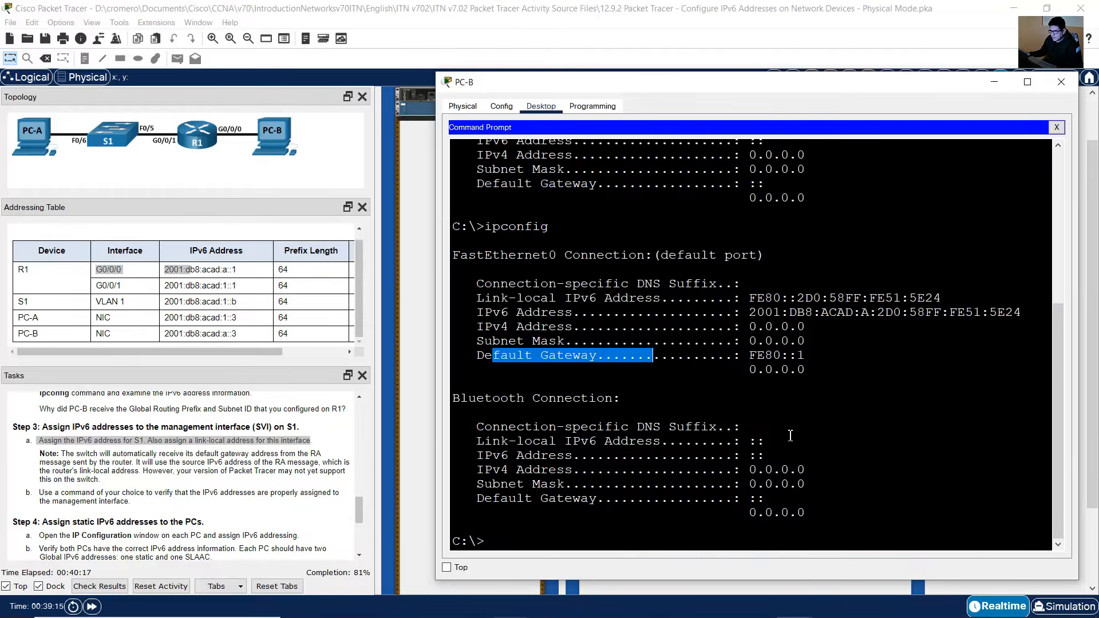
{"action": "left_click", "coordinate": [1057, 127]}
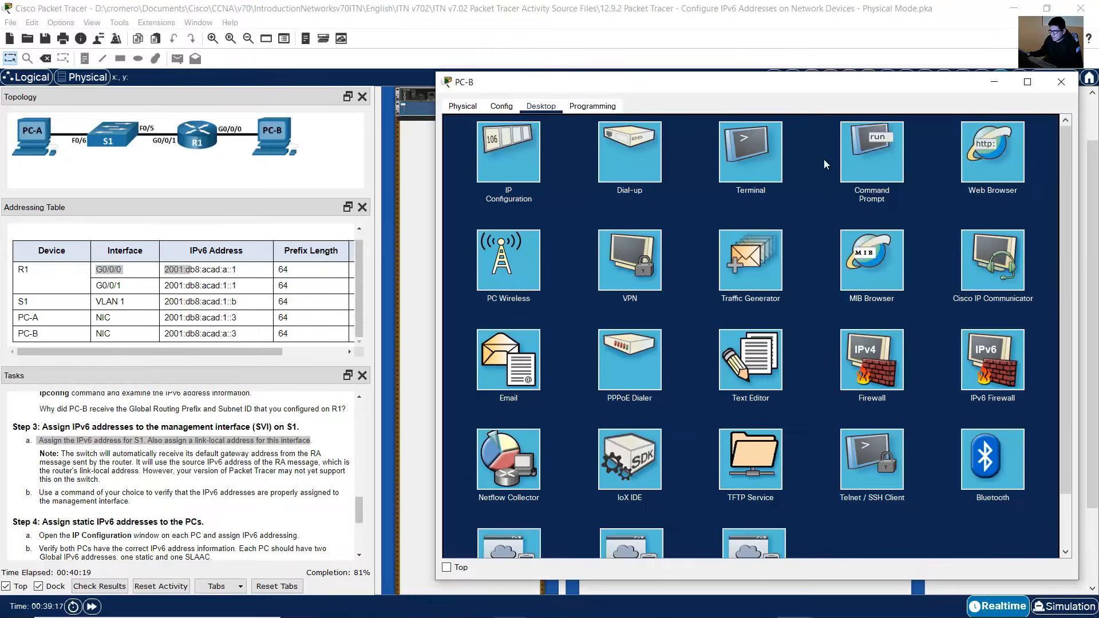
{"action": "left_click", "coordinate": [807, 159]}
{"action": "left_click", "coordinate": [1010, 242]}
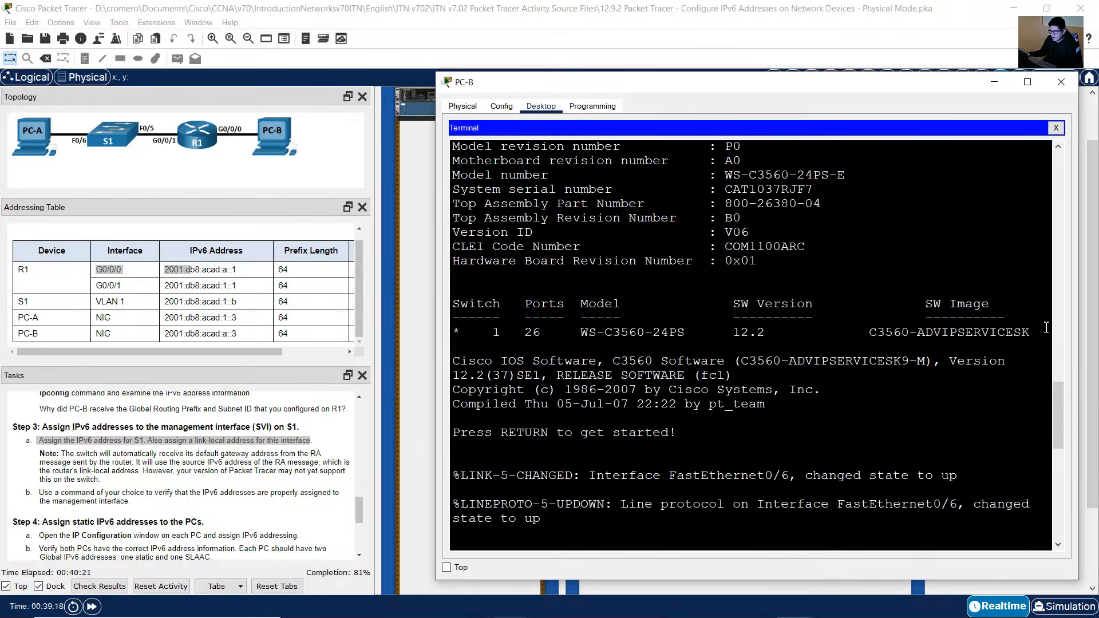
{"action": "key", "text": "Return"}
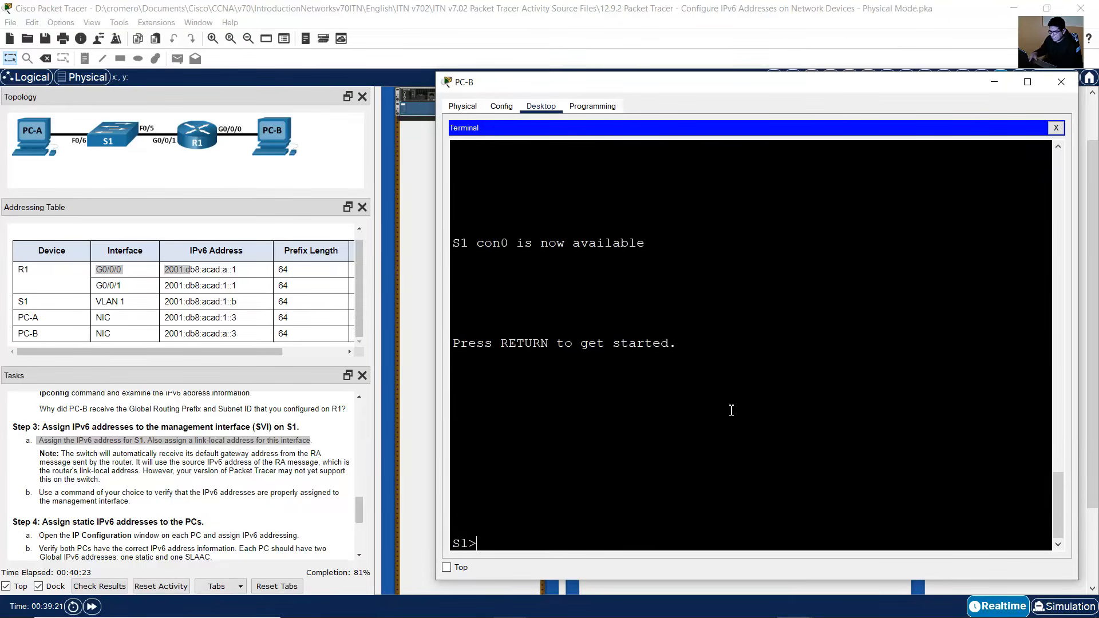
Step: Enter privileged EXEC mode and global configuration mode on S1
{"action": "type", "text": "enable"}
{"action": "key", "text": "Return"}
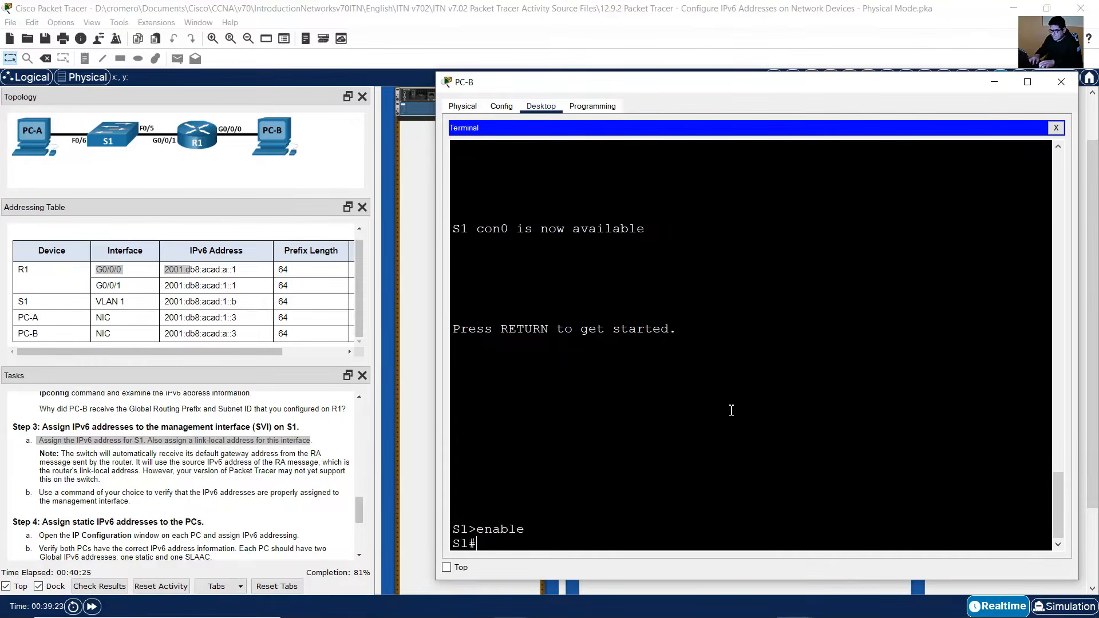
{"action": "type", "text": "conf term"}
{"action": "key", "text": "Return"}
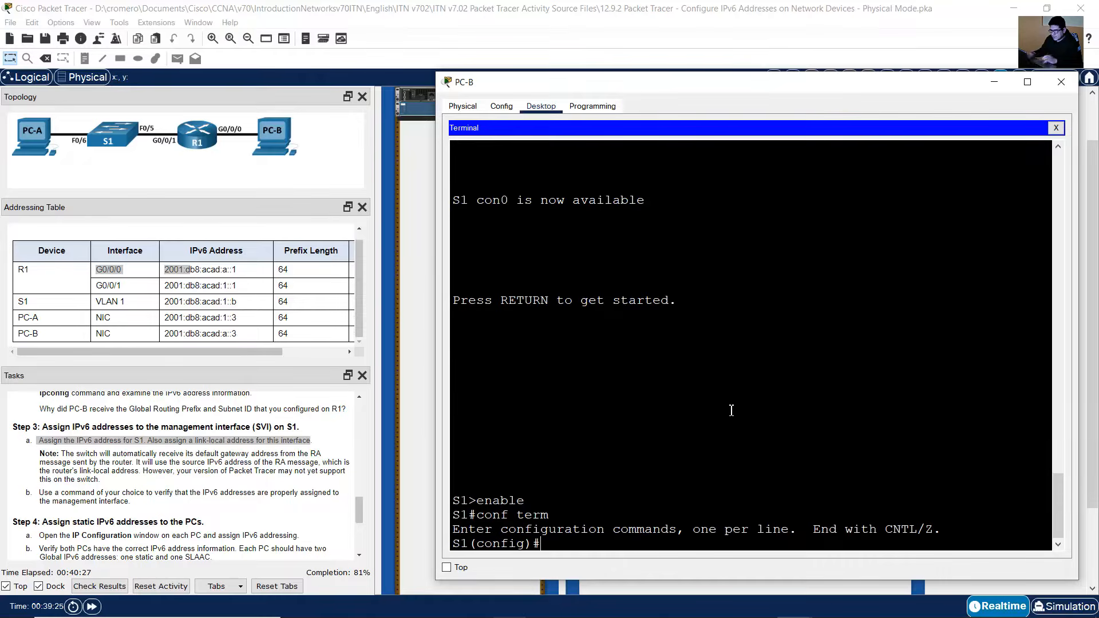
Step: Check S1's VLAN 1 row in the addressing table, then assign 2001:db8:acad:1::b/64 to S1's VLAN 1 interface
{"action": "left_click", "coordinate": [26, 302]}
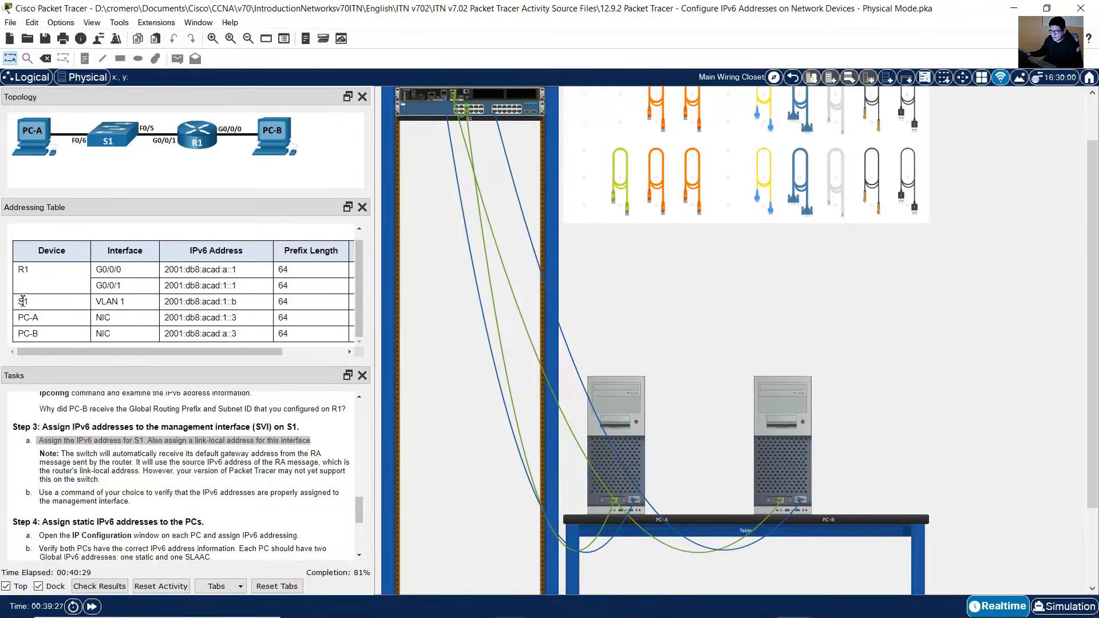
{"action": "left_click_drag", "start_coordinate": [22, 302], "coordinate": [313, 307]}
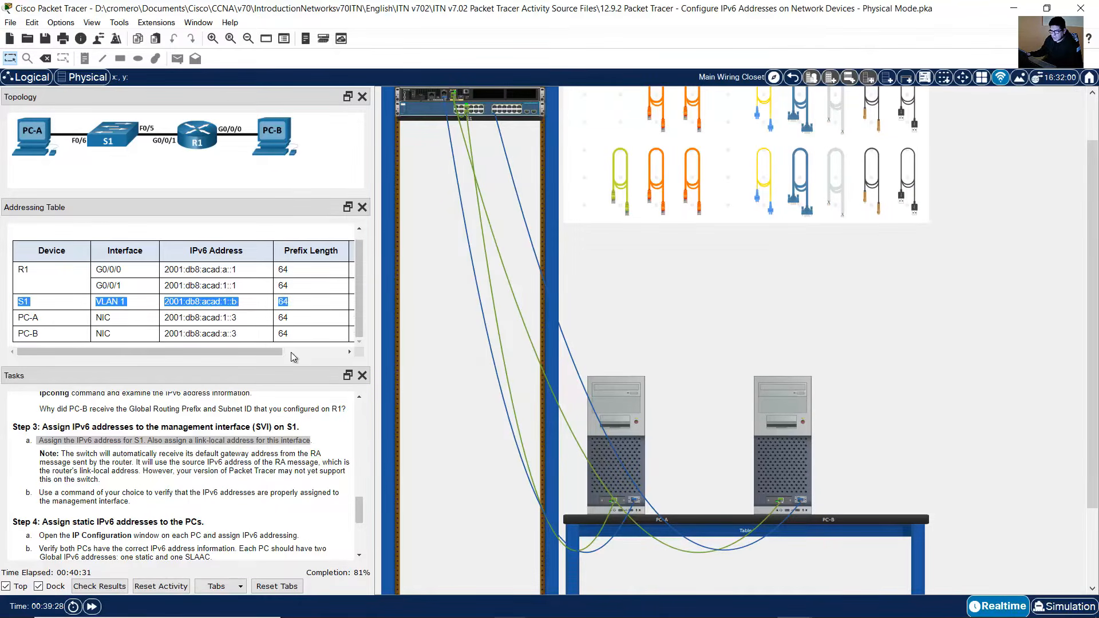
{"action": "left_click_drag", "start_coordinate": [291, 352], "coordinate": [218, 354]}
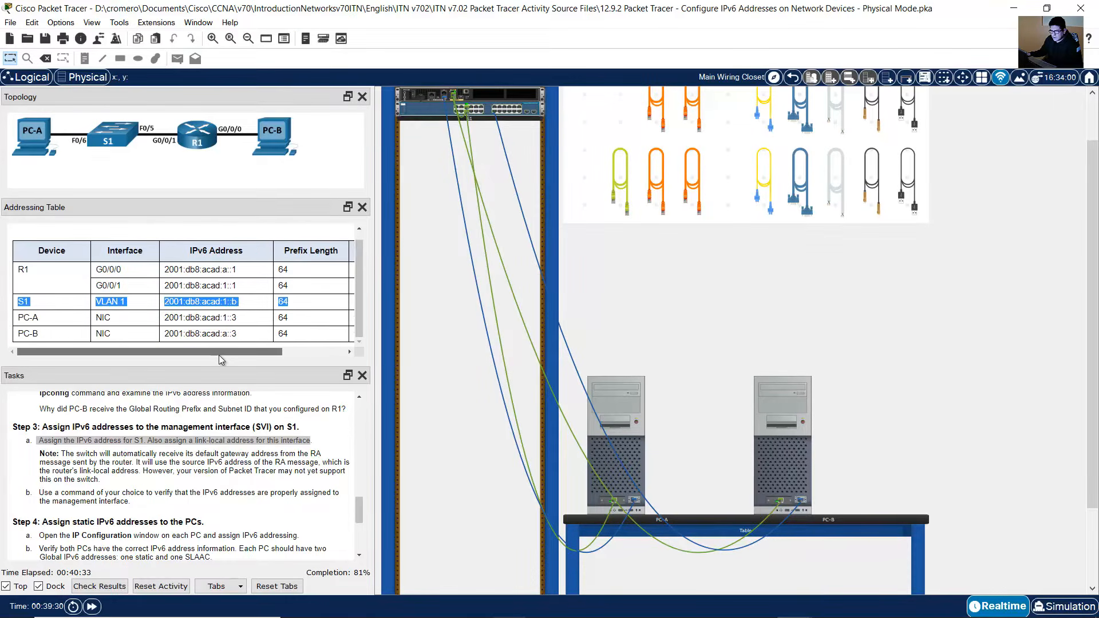
{"action": "left_click", "coordinate": [788, 414]}
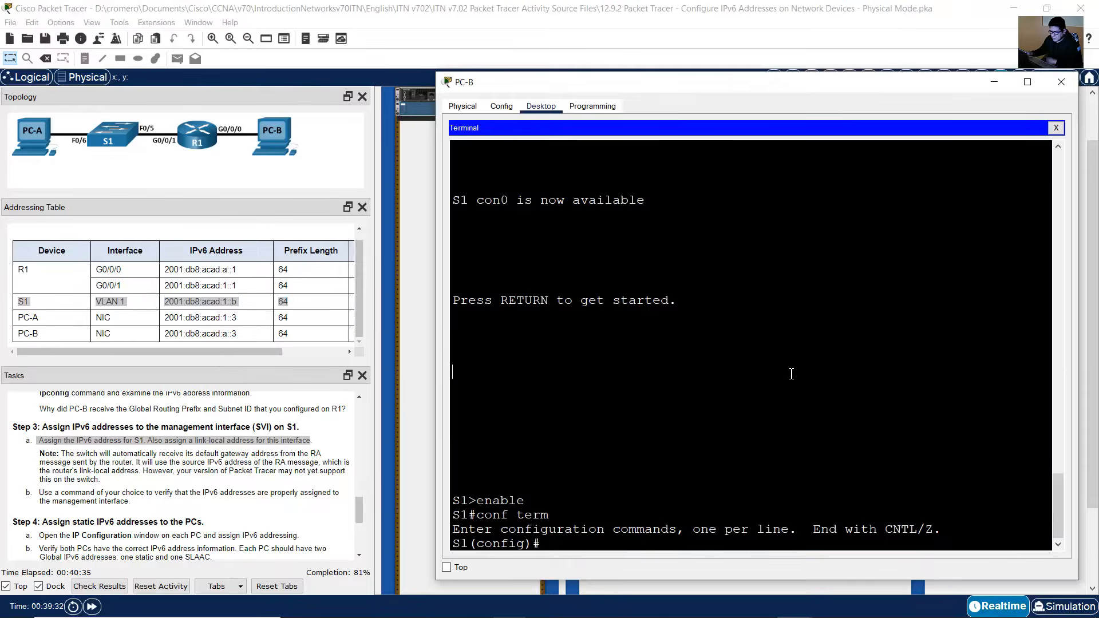
{"action": "type", "text": "int vlan 1"}
{"action": "key", "text": "Return"}
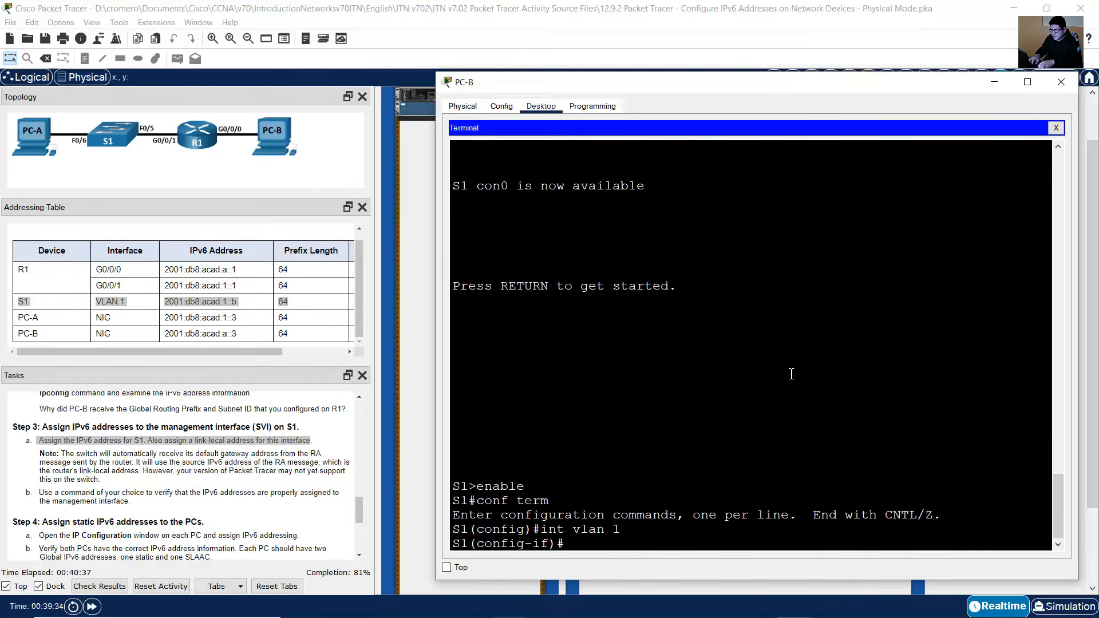
{"action": "type", "text": "ipv6 address 2001"}
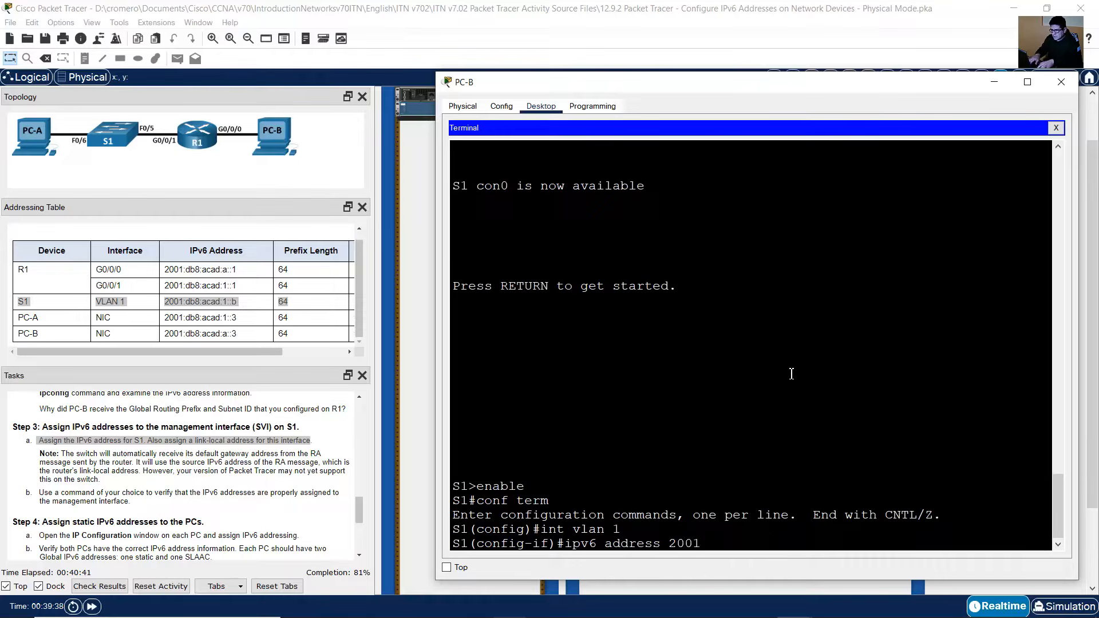
{"action": "type", "text": ":db8:acad:1::b"}
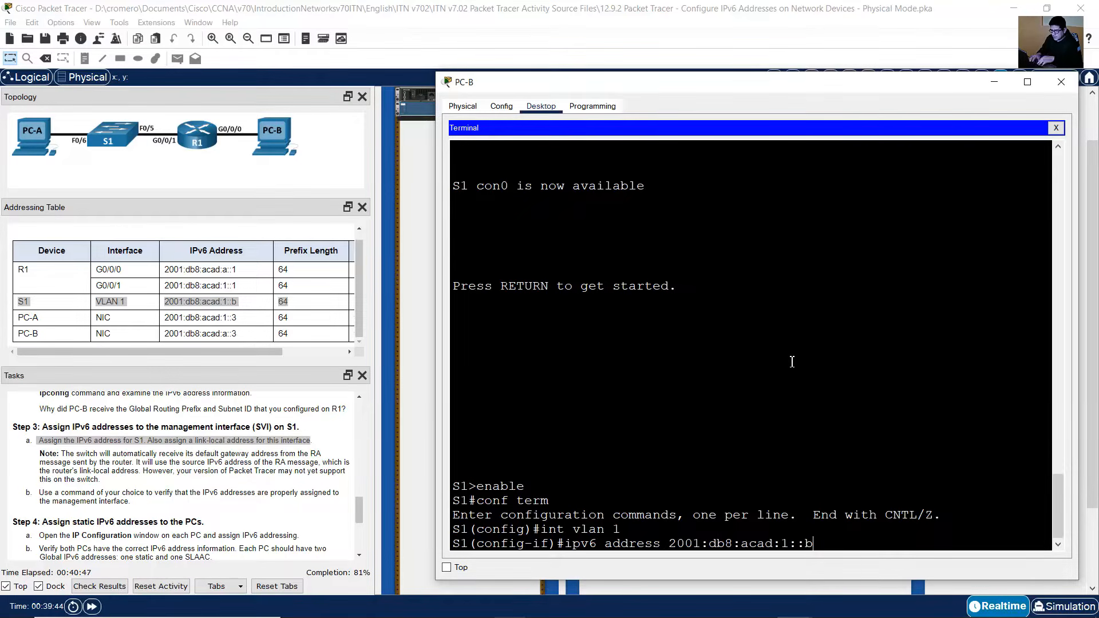
{"action": "type", "text": "/64"}
{"action": "key", "text": "Return"}
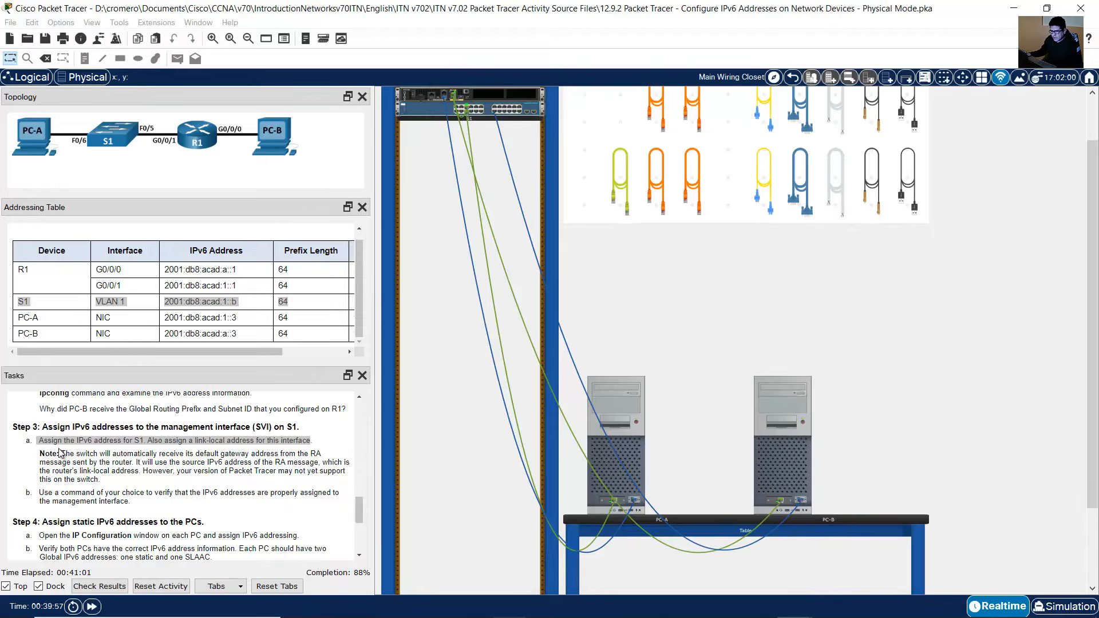
Step: Assign the link-local address fe80::b to S1's VLAN 1 interface
{"action": "left_click", "coordinate": [270, 441]}
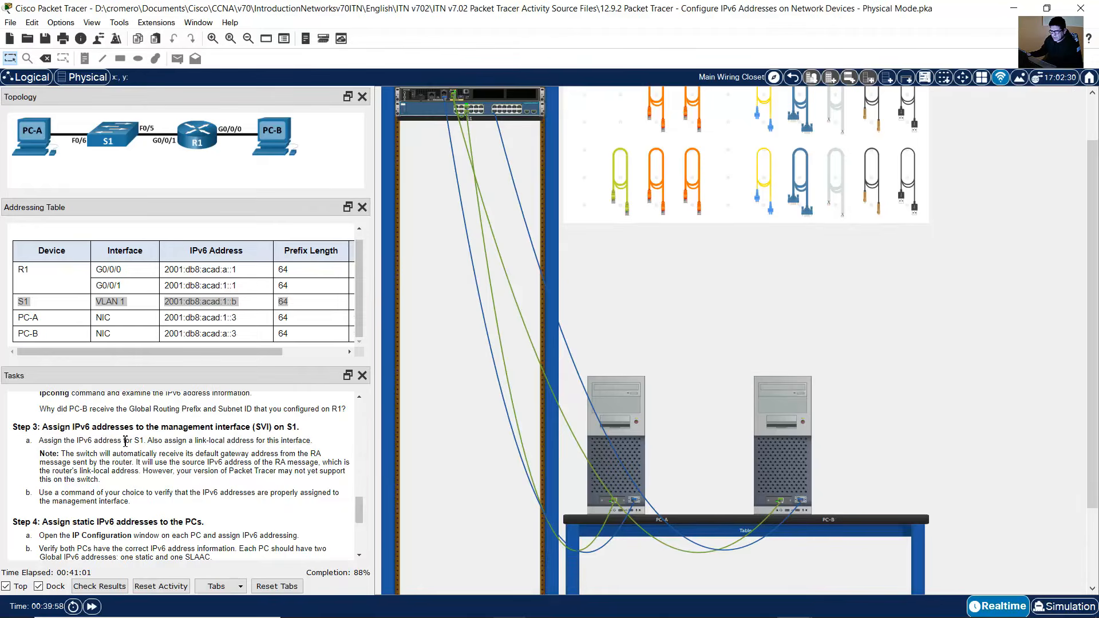
{"action": "left_click_drag", "start_coordinate": [164, 441], "coordinate": [317, 445]}
{"action": "left_click", "coordinate": [802, 437]}
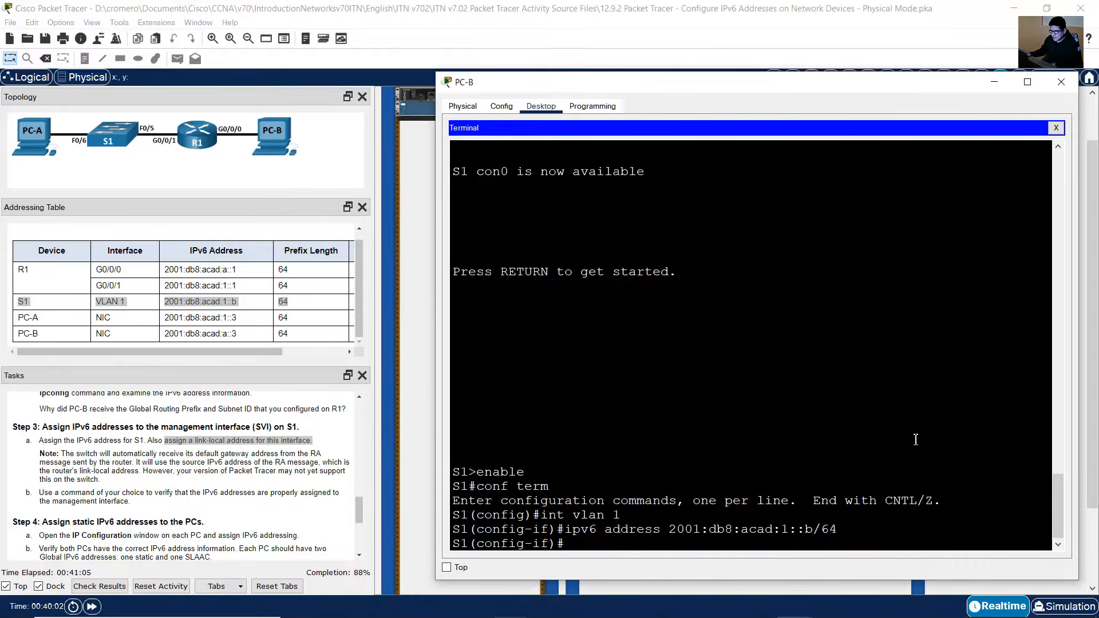
{"action": "key", "text": "Up"}
{"action": "key", "text": "BackSpace"}
{"action": "key", "text": "BackSpace"}
{"action": "key", "text": "BackSpace"}
{"action": "key", "text": "BackSpace"}
{"action": "key", "text": "BackSpace"}
{"action": "key", "text": "BackSpace"}
{"action": "key", "text": "BackSpace"}
{"action": "key", "text": "BackSpace"}
{"action": "key", "text": "BackSpace"}
{"action": "key", "text": "BackSpace"}
{"action": "key", "text": "BackSpace"}
{"action": "key", "text": "BackSpace"}
{"action": "key", "text": "BackSpace"}
{"action": "key", "text": "BackSpace"}
{"action": "key", "text": "BackSpace"}
{"action": "key", "text": "BackSpace"}
{"action": "key", "text": "BackSpace"}
{"action": "key", "text": "BackSpace"}
{"action": "key", "text": "BackSpace"}
{"action": "key", "text": "BackSpace"}
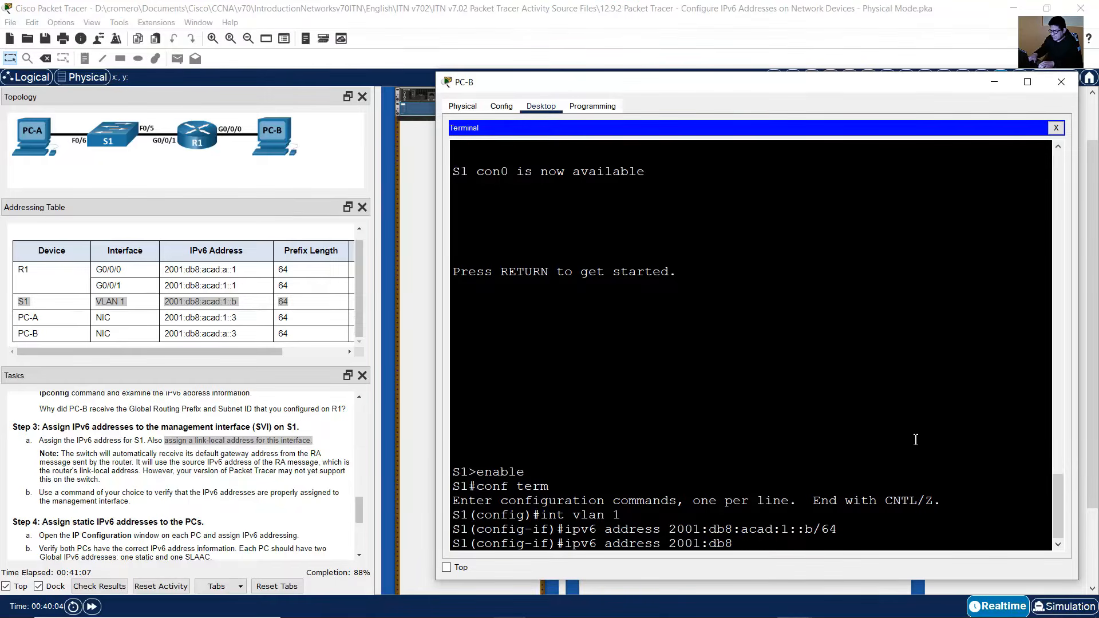
{"action": "type", "text": "fe80"}
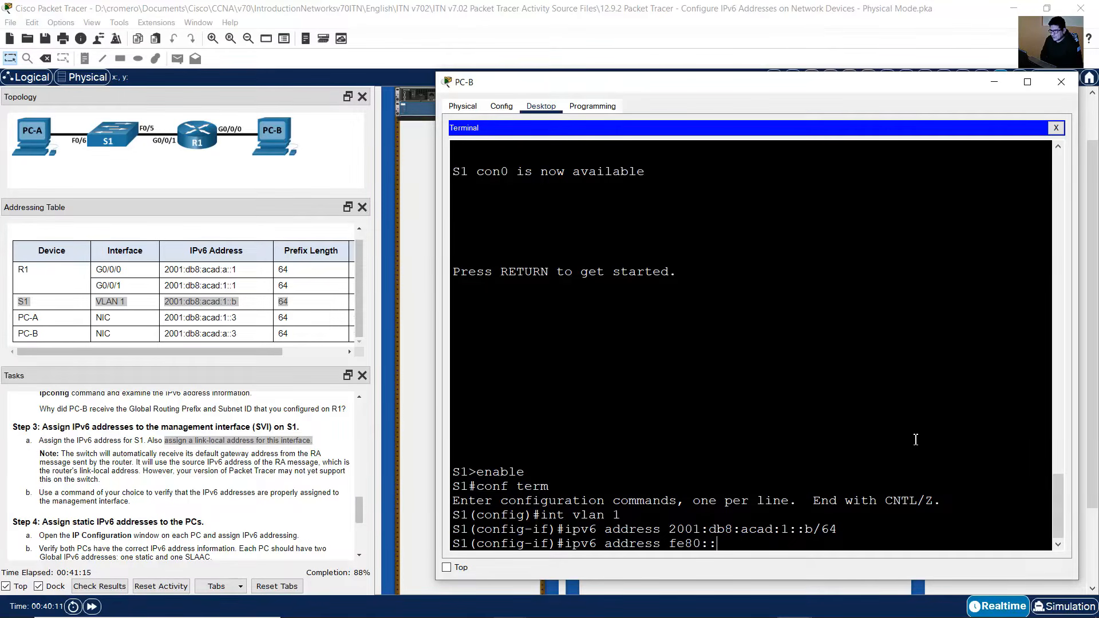
{"action": "type", "text": "::b link-"}
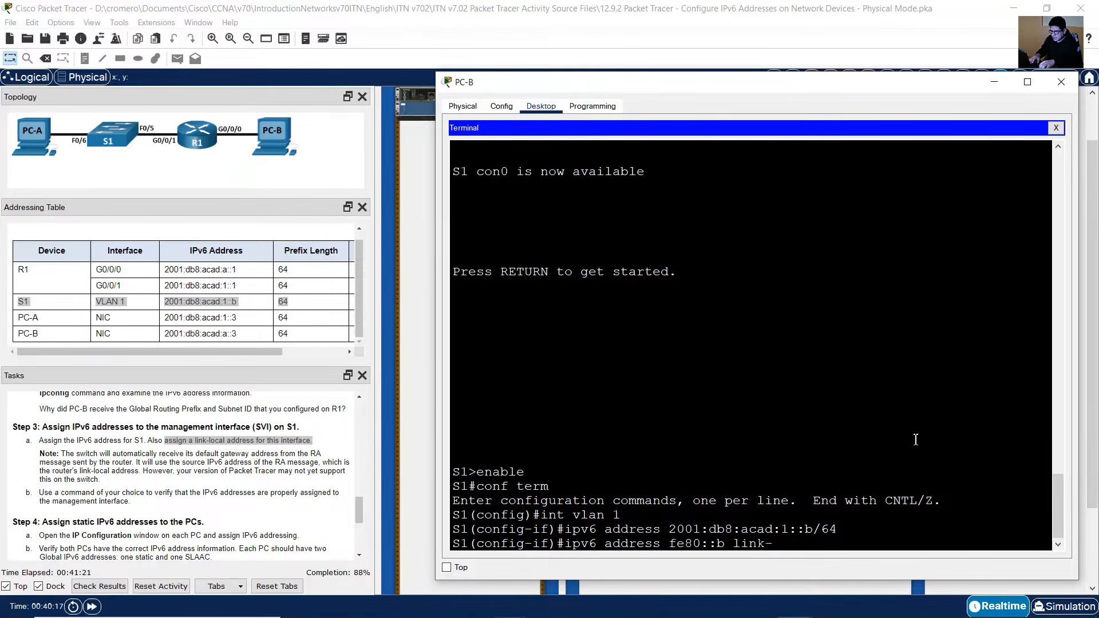
{"action": "type", "text": "local"}
{"action": "key", "text": "Return"}
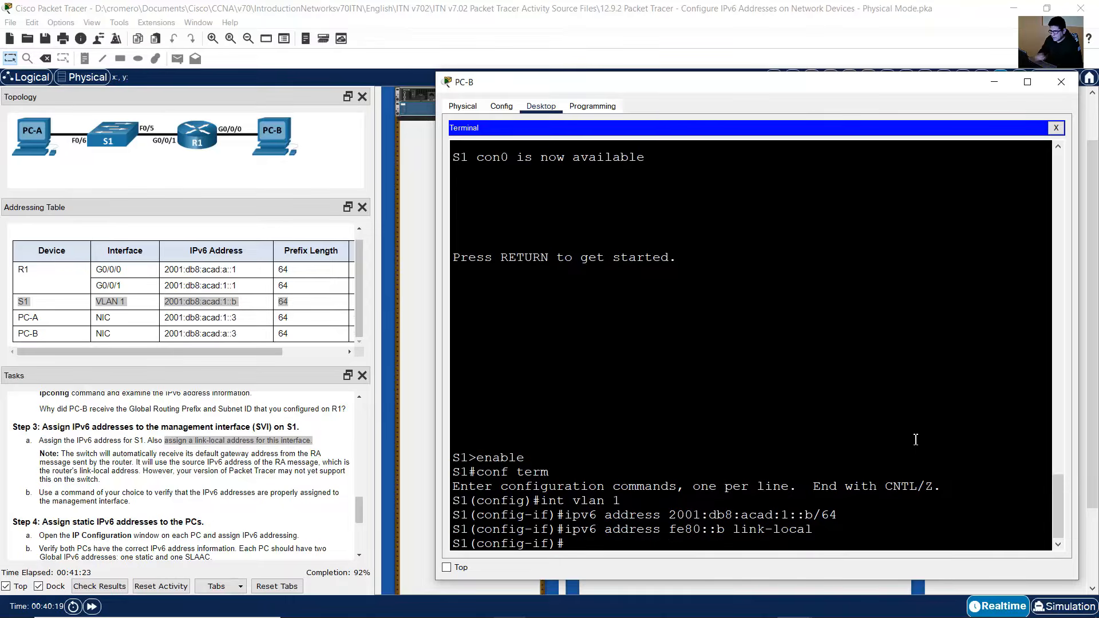
Step: Enable the VLAN 1 interface with no shutdown and leave interface configuration mode
{"action": "type", "text": "no shutdow"}
{"action": "type", "text": "n"}
{"action": "key", "text": "Return"}
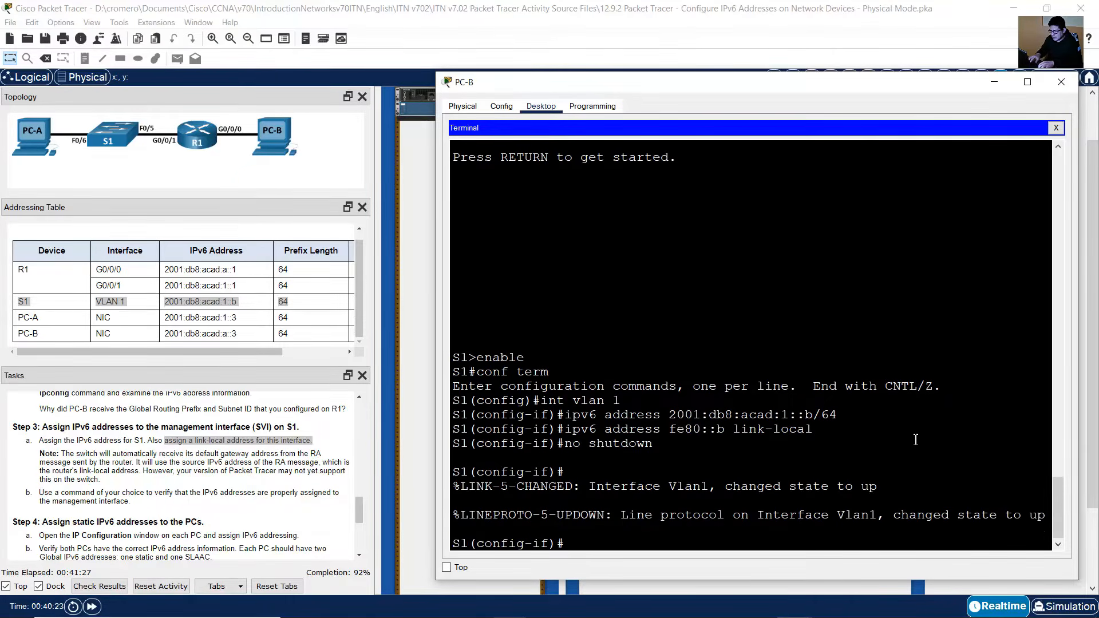
{"action": "type", "text": "exit"}
{"action": "key", "text": "Return"}
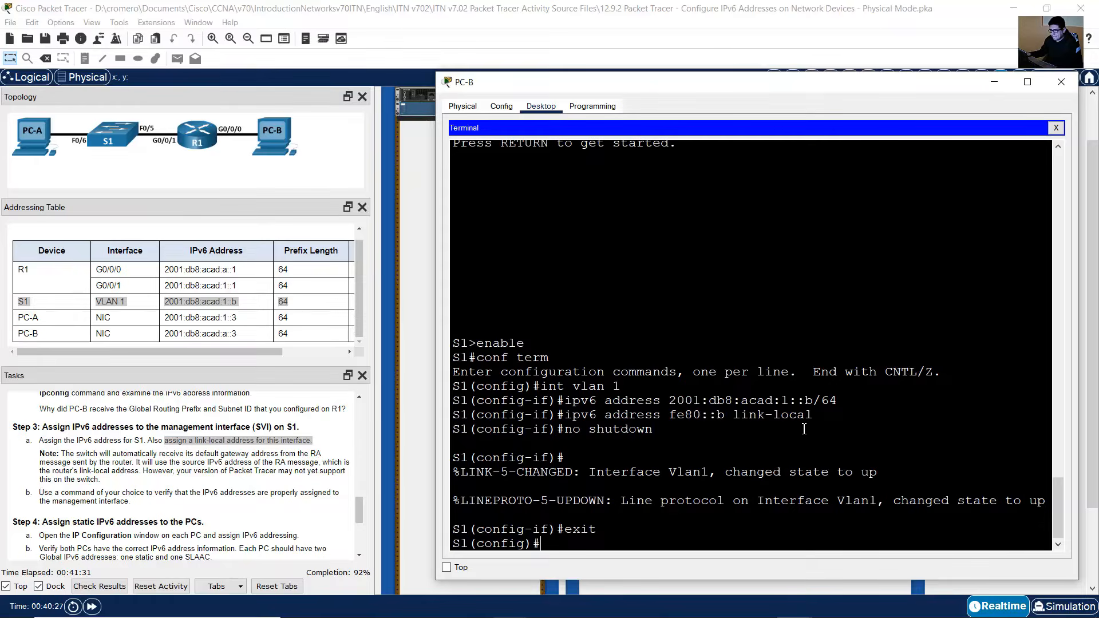
Step: Read the task note about S1's default gateway and the VLAN 1 gateway entry in the addressing table
{"action": "left_click", "coordinate": [39, 468]}
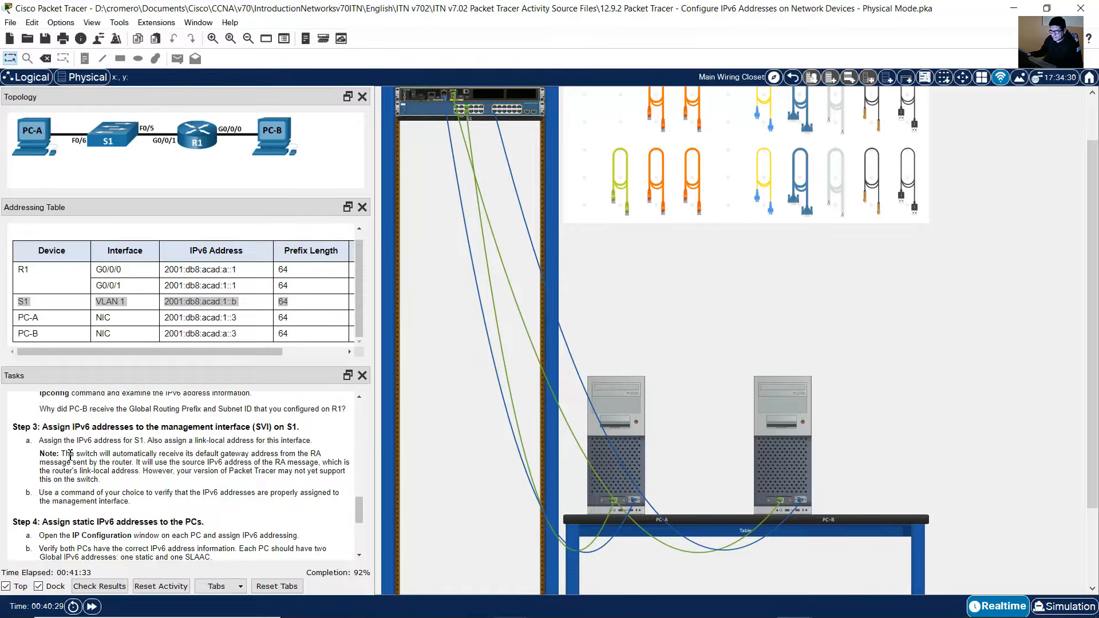
{"action": "left_click_drag", "start_coordinate": [64, 453], "coordinate": [114, 483]}
{"action": "left_click", "coordinate": [146, 465]}
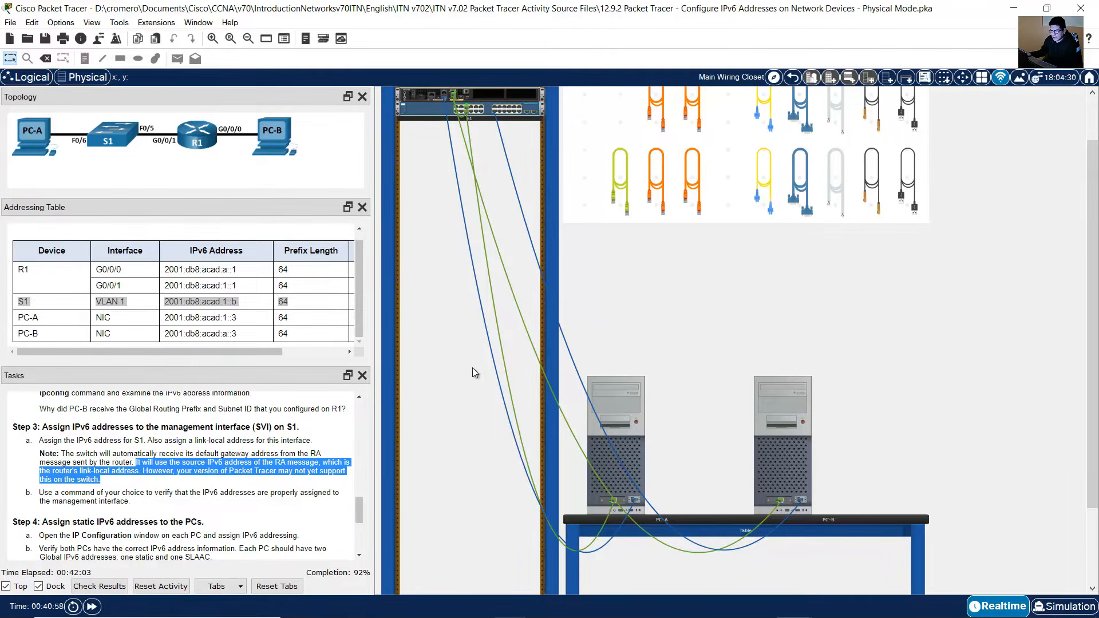
{"action": "left_click_drag", "start_coordinate": [278, 353], "coordinate": [344, 351]}
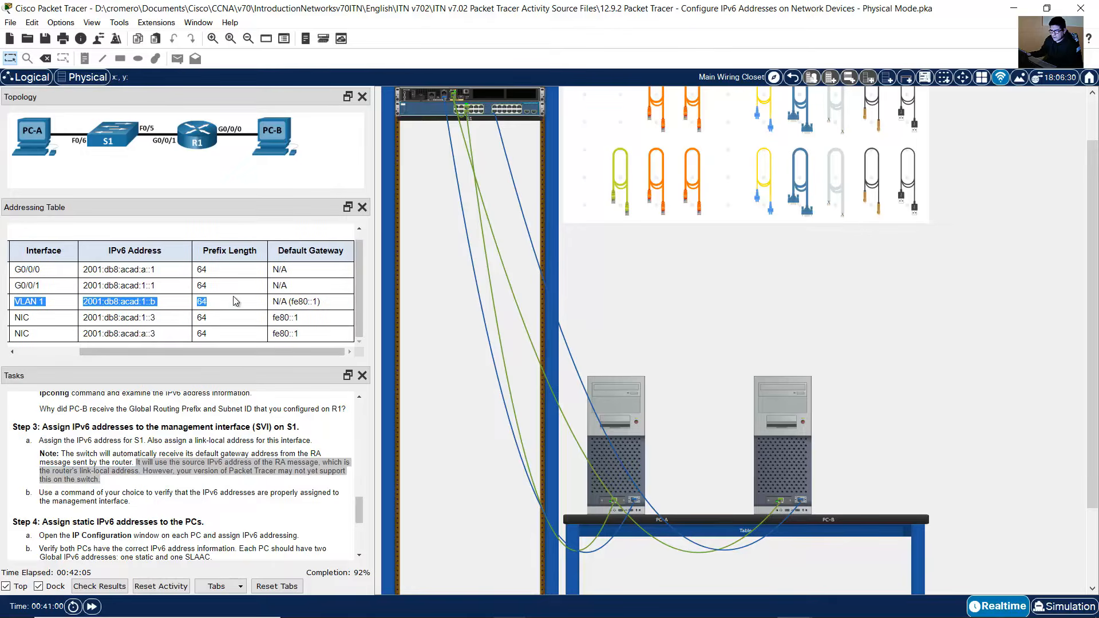
{"action": "left_click", "coordinate": [271, 306]}
{"action": "left_click_drag", "start_coordinate": [321, 302], "coordinate": [294, 308]}
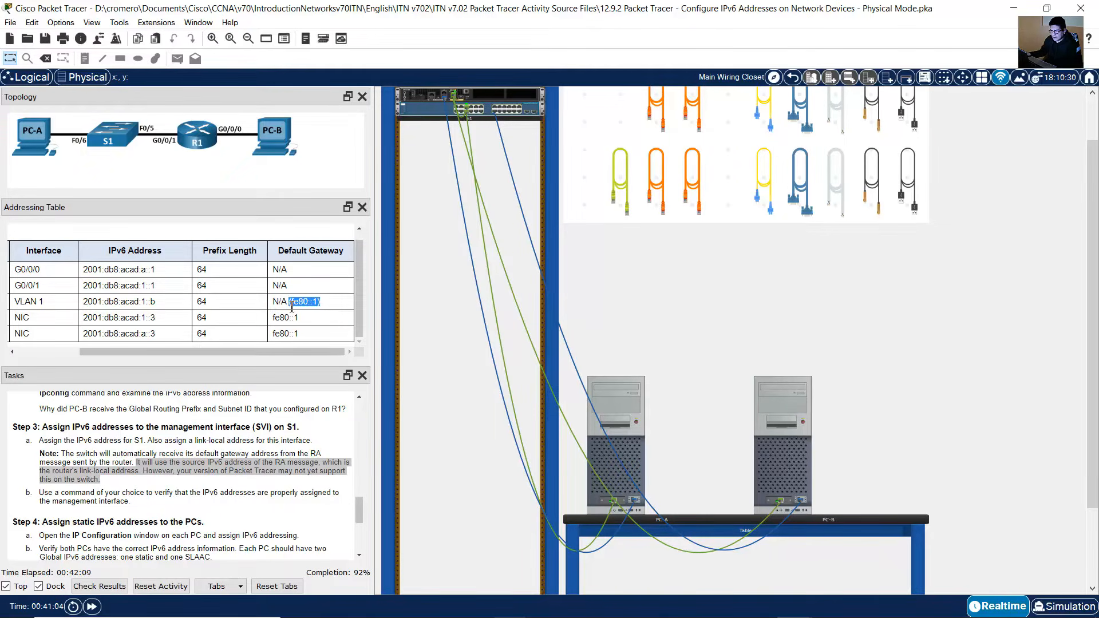
{"action": "left_click", "coordinate": [328, 306]}
{"action": "double_click", "coordinate": [304, 302]}
{"action": "left_click_drag", "start_coordinate": [328, 306], "coordinate": [292, 301]}
{"action": "left_click", "coordinate": [169, 465]}
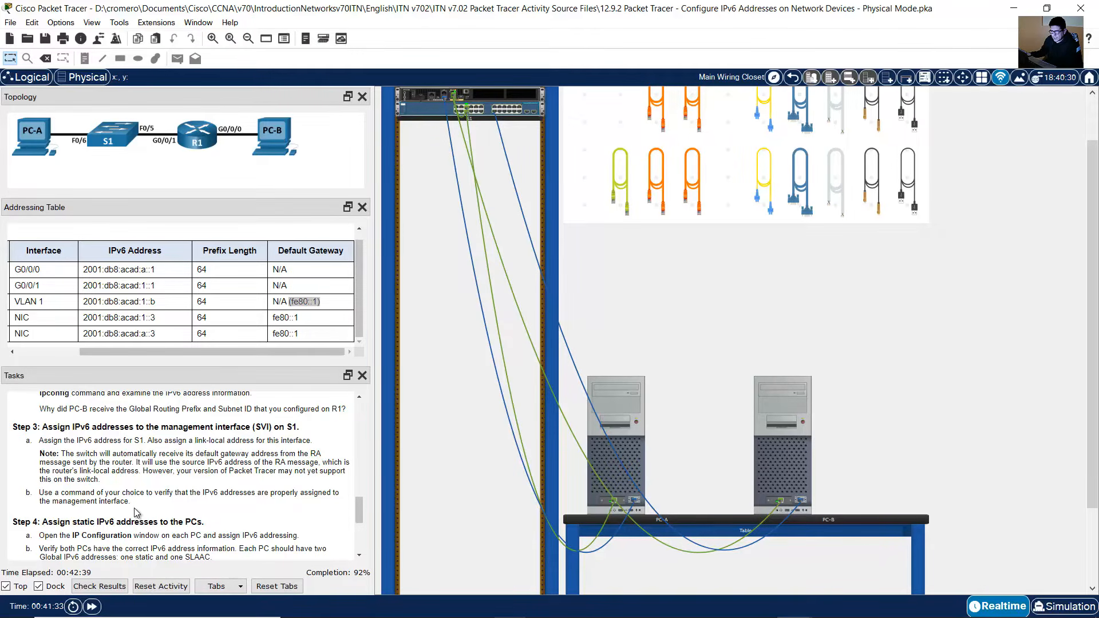
{"action": "left_click_drag", "start_coordinate": [39, 493], "coordinate": [131, 502]}
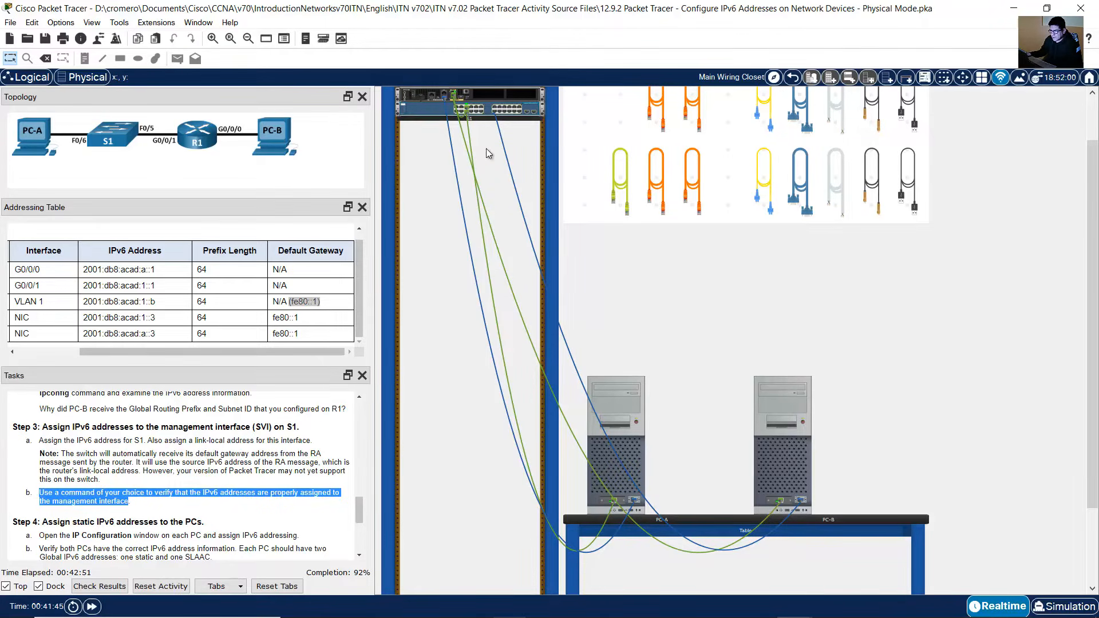
Step: Return to privileged mode and display the IPv6 details of S1's VLAN 1 interface
{"action": "left_click", "coordinate": [771, 456]}
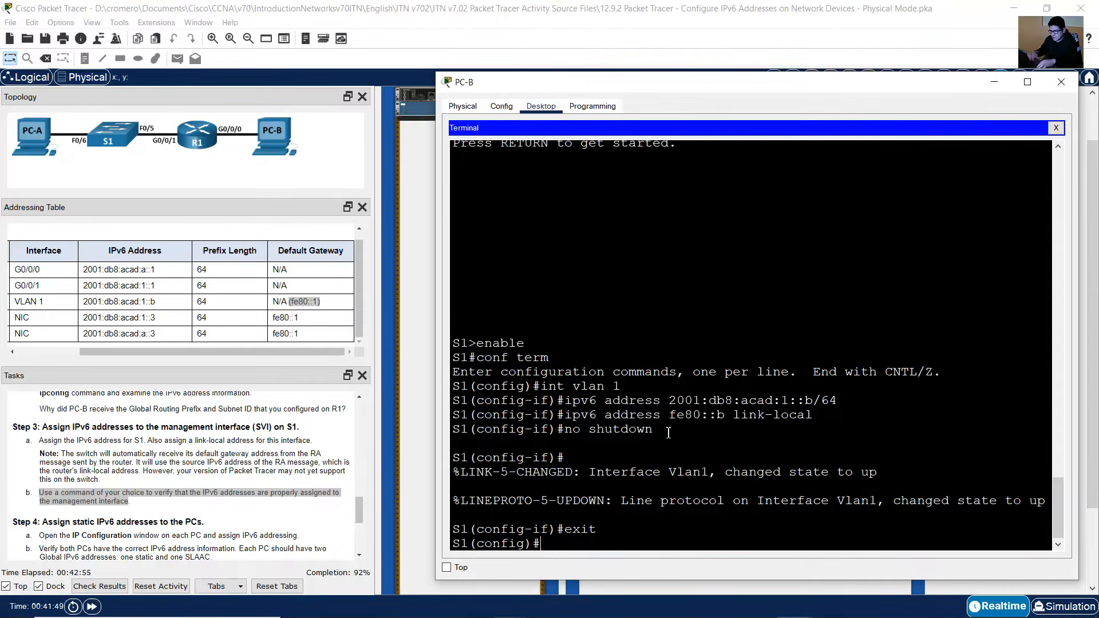
{"action": "type", "text": "end"}
{"action": "key", "text": "Return"}
{"action": "type", "text": "how "}
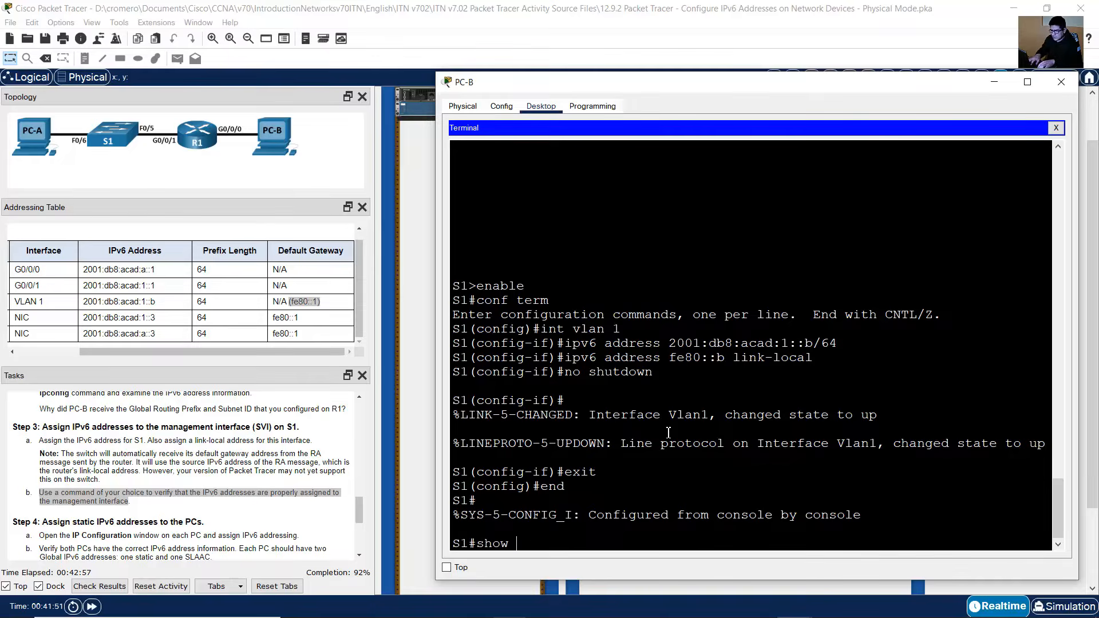
{"action": "type", "text": "ipv6 interface vlan 1"}
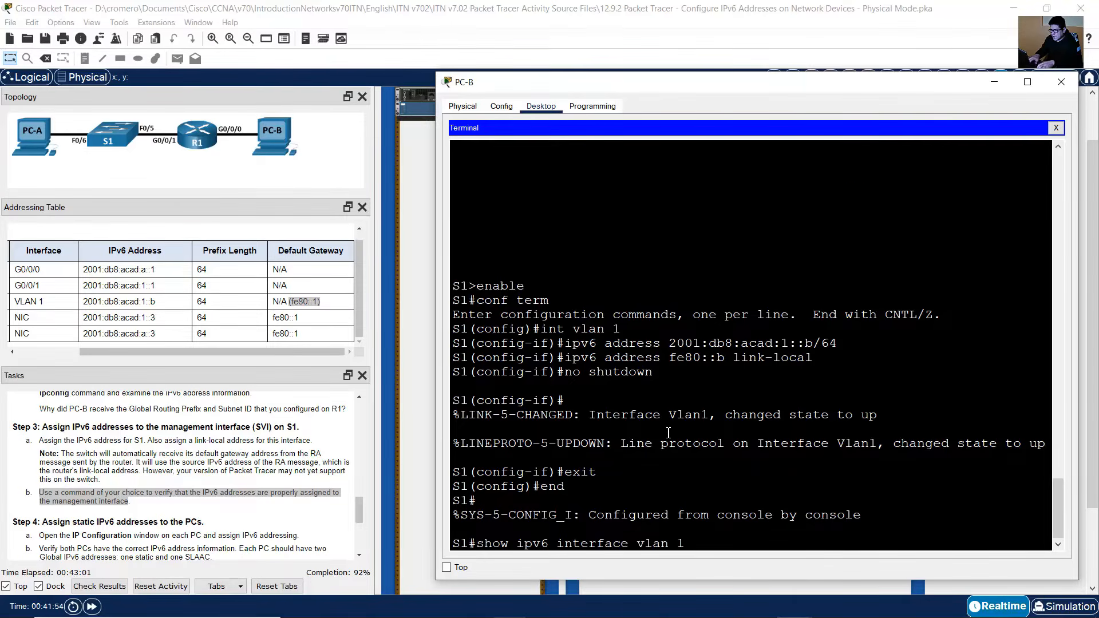
{"action": "key", "text": "Return"}
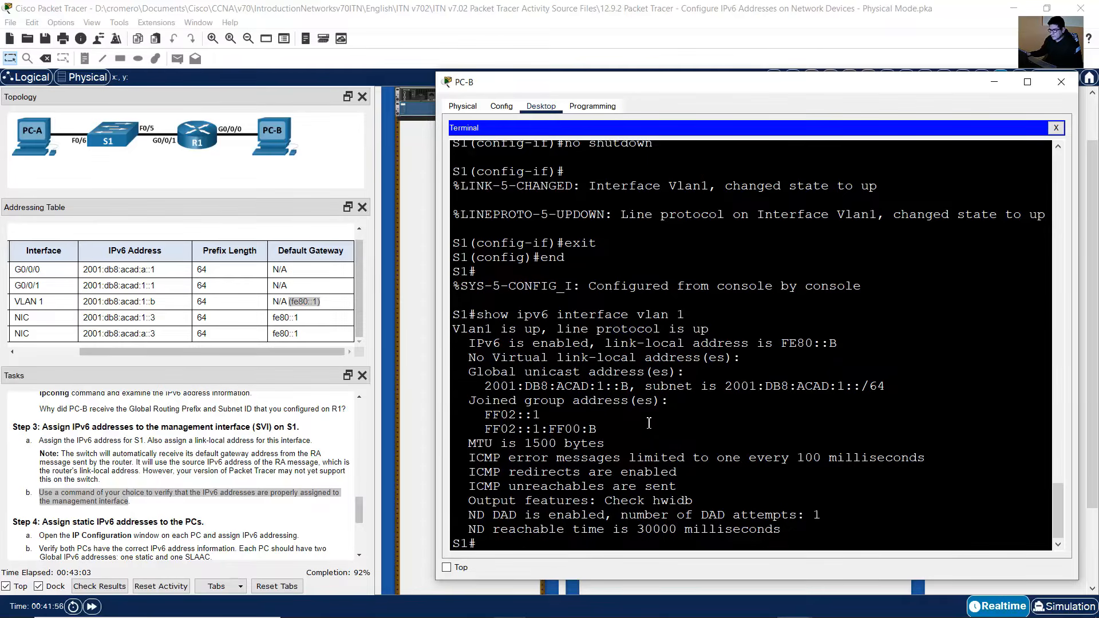
Step: Examine the output's interface status, global unicast, multicast group and link-local address lines
{"action": "left_click_drag", "start_coordinate": [469, 329], "coordinate": [710, 330]}
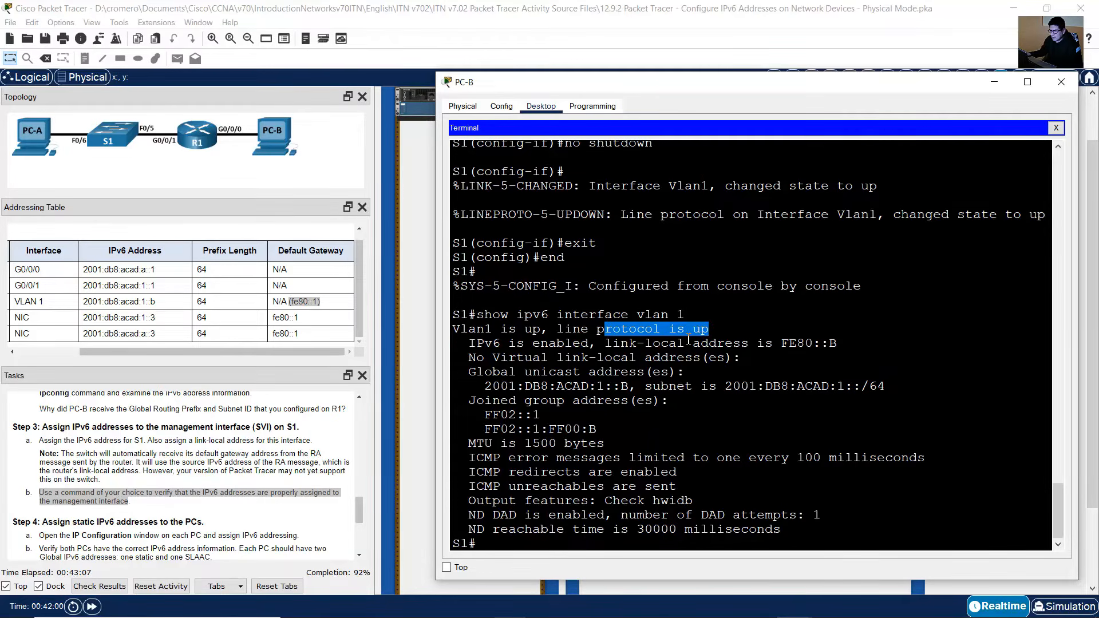
{"action": "left_click_drag", "start_coordinate": [476, 373], "coordinate": [637, 373]}
{"action": "left_click_drag", "start_coordinate": [493, 387], "coordinate": [634, 385]}
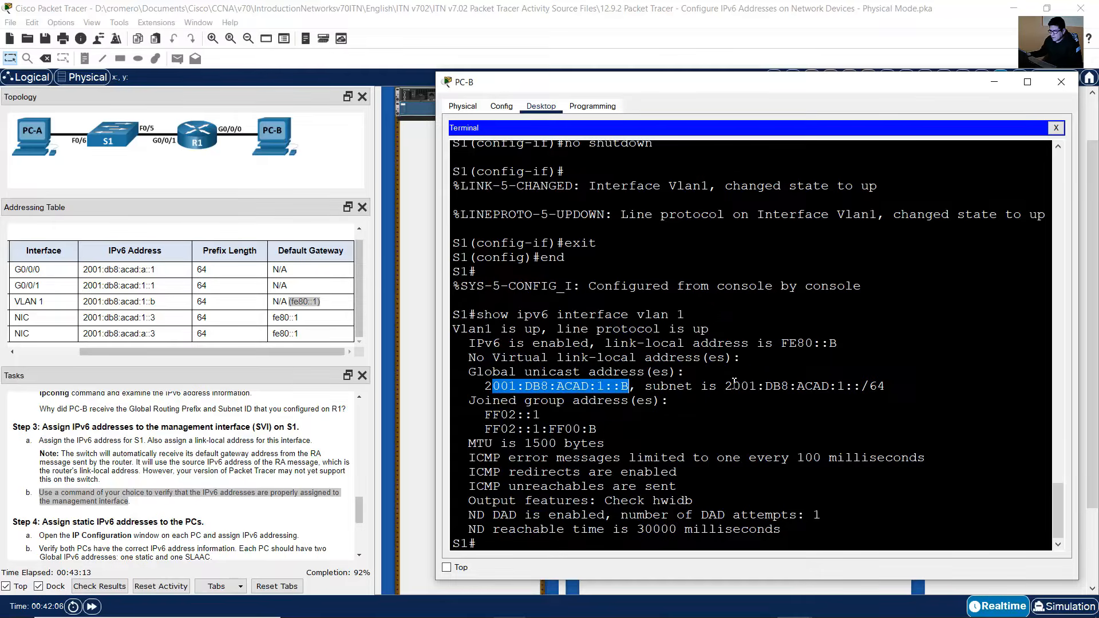
{"action": "left_click_drag", "start_coordinate": [865, 384], "coordinate": [899, 384]}
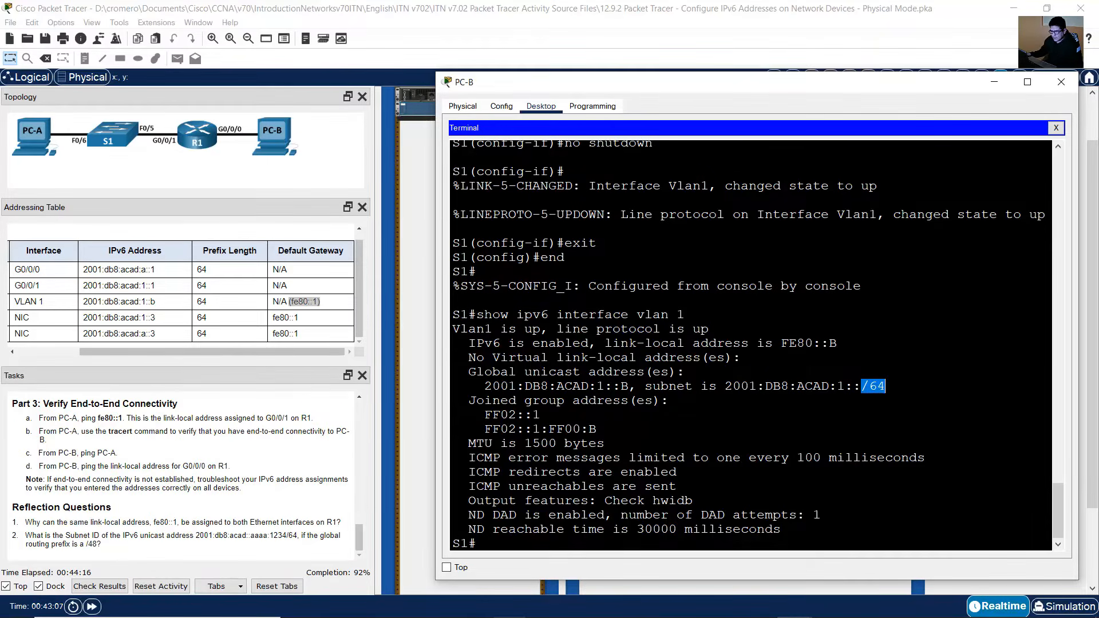
{"action": "left_click_drag", "start_coordinate": [481, 415], "coordinate": [542, 417]}
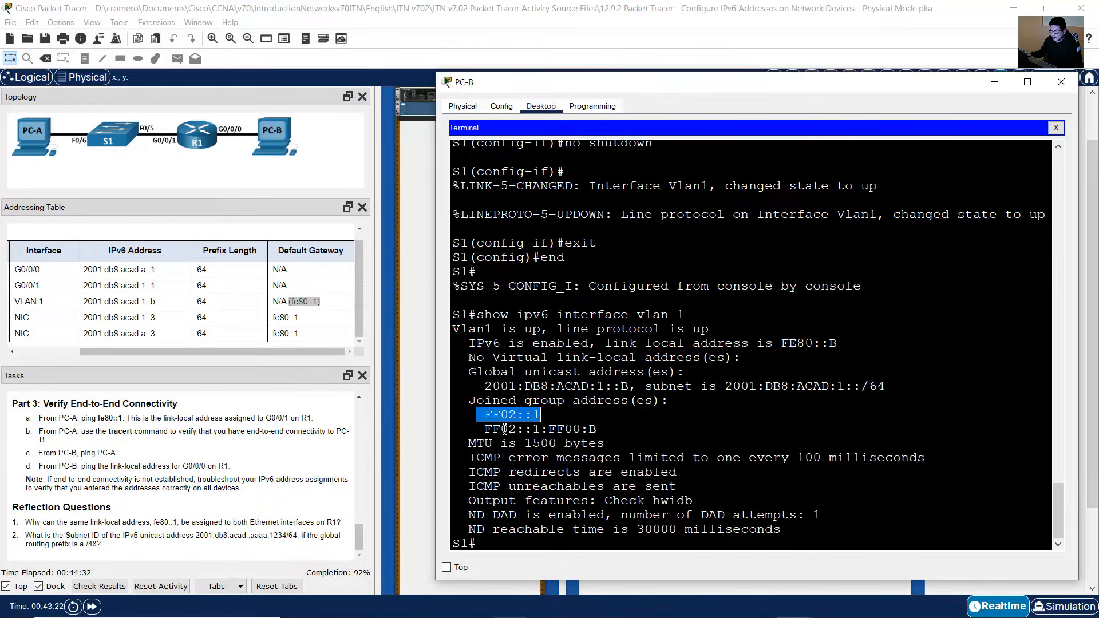
{"action": "left_click_drag", "start_coordinate": [487, 431], "coordinate": [625, 431]}
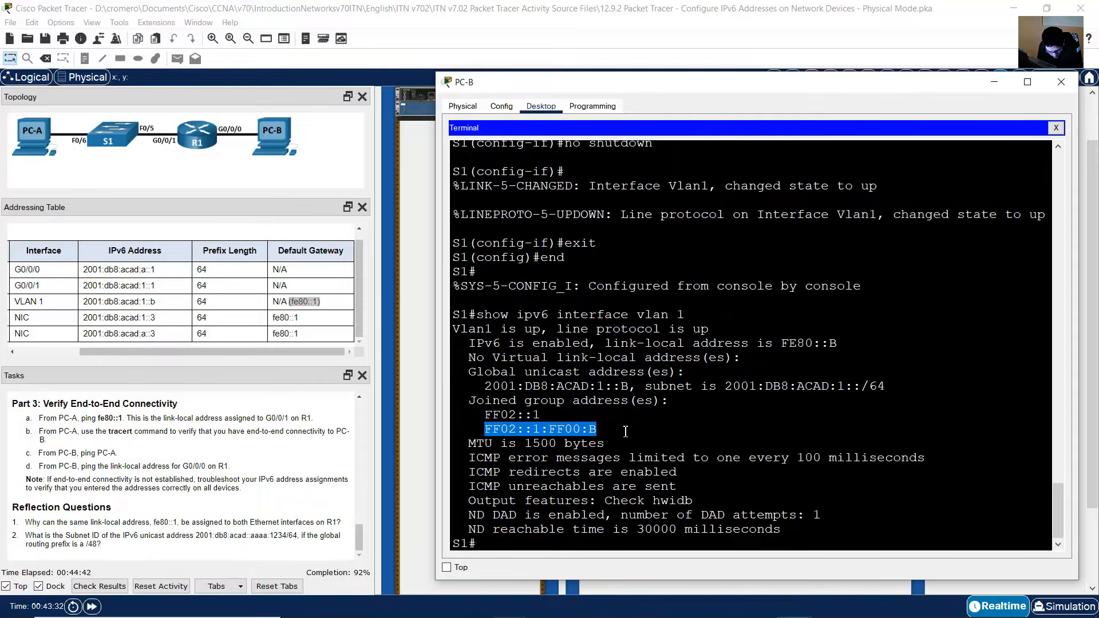
{"action": "left_click", "coordinate": [541, 415]}
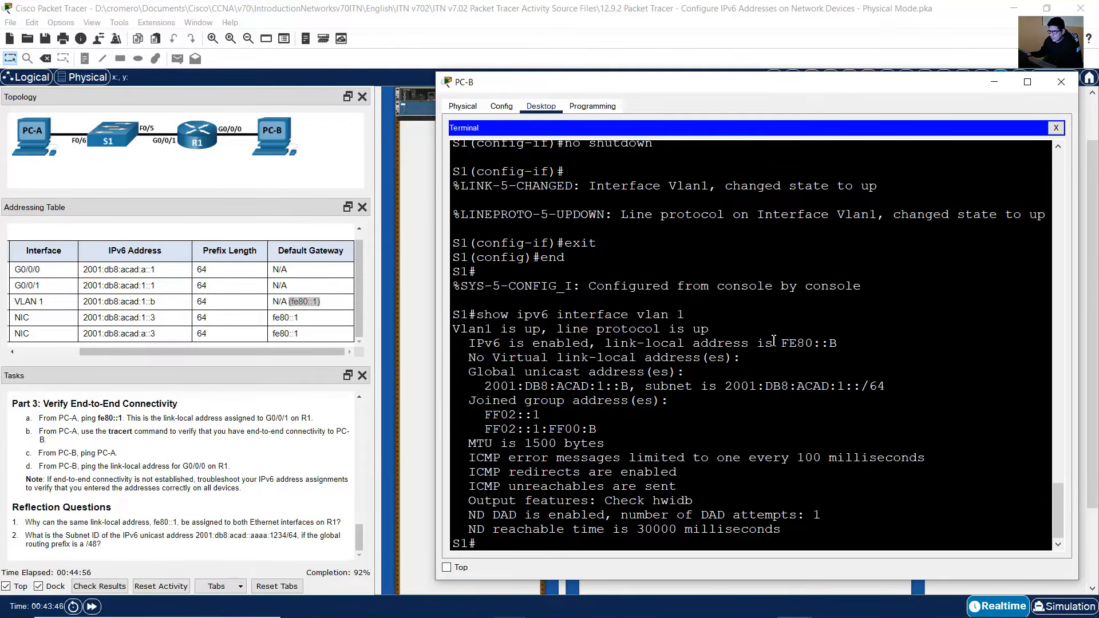
{"action": "left_click_drag", "start_coordinate": [621, 344], "coordinate": [859, 349]}
{"action": "left_click_drag", "start_coordinate": [783, 344], "coordinate": [837, 339]}
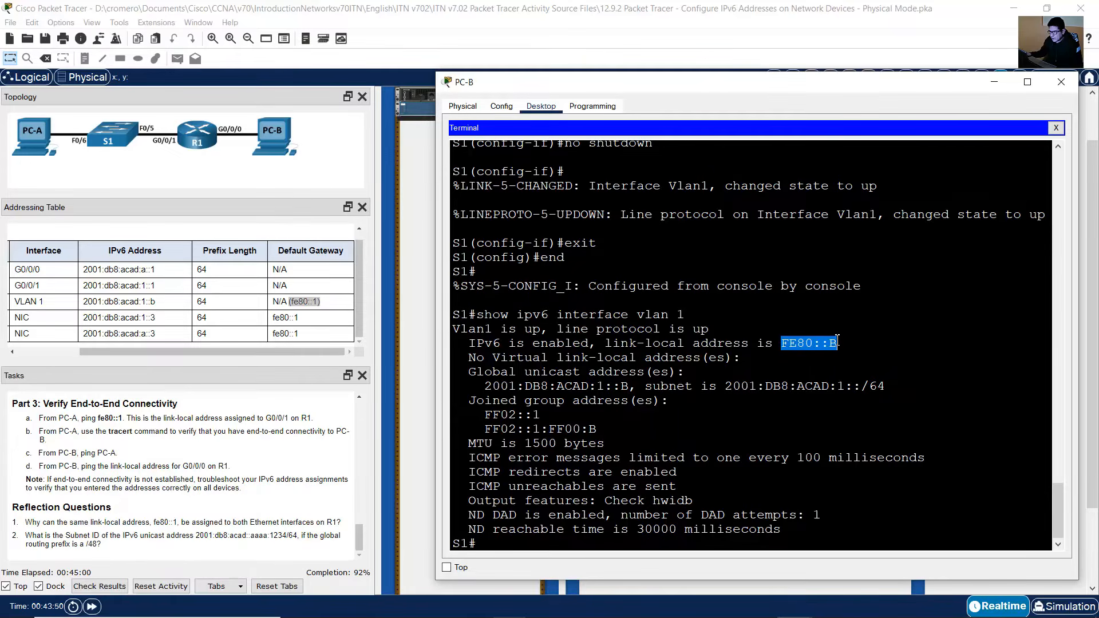
{"action": "scroll", "coordinate": [206, 491], "scroll_direction": "up", "scroll_amount": 4}
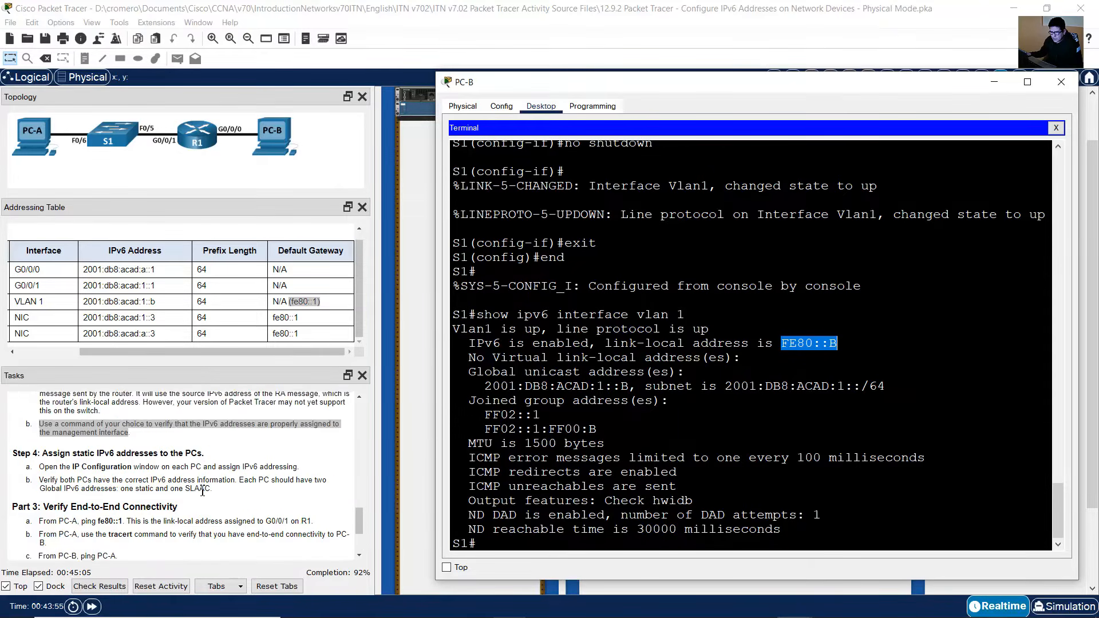
{"action": "scroll", "coordinate": [202, 492], "scroll_direction": "down", "scroll_amount": 4}
{"action": "left_click", "coordinate": [109, 433]}
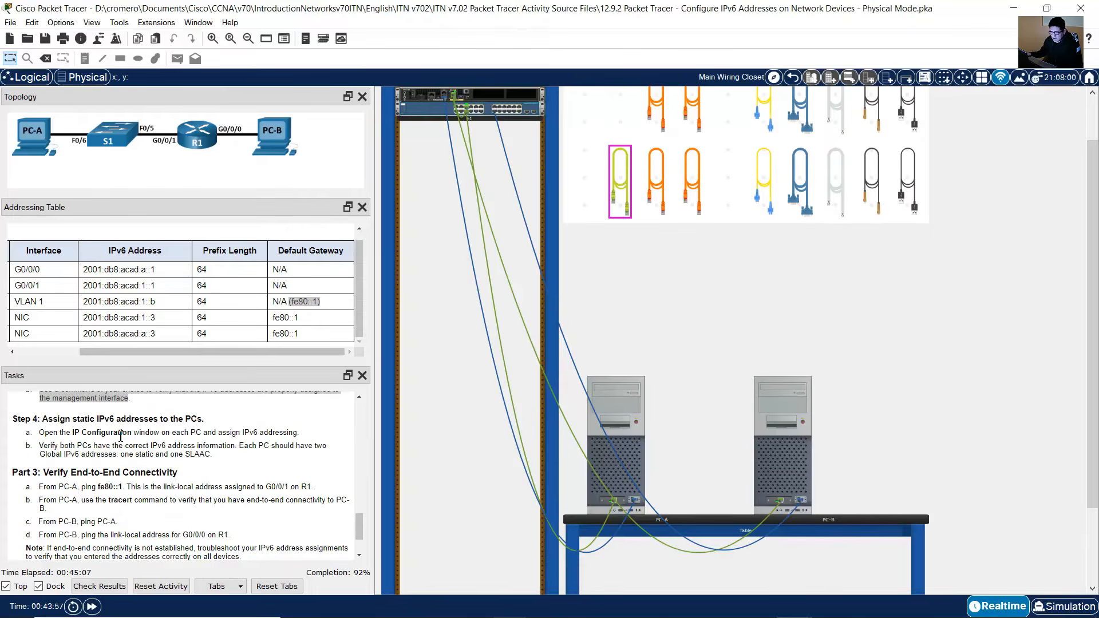
Step: Open PC-A's IP Configuration and switch its IPv6 configuration to Static
{"action": "left_click_drag", "start_coordinate": [50, 421], "coordinate": [211, 422]}
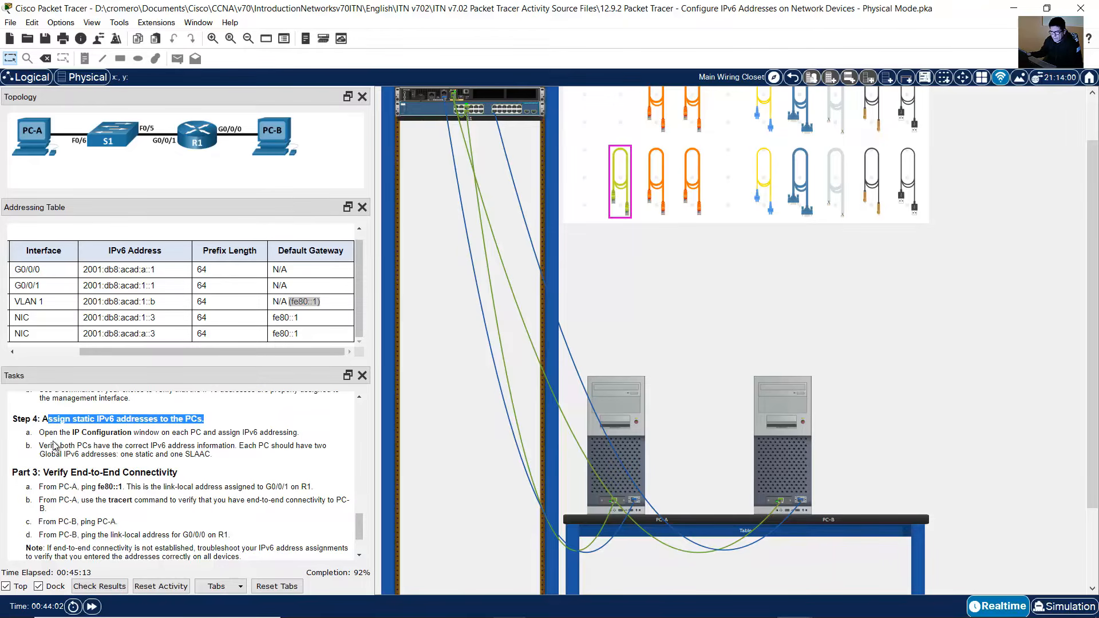
{"action": "left_click_drag", "start_coordinate": [49, 433], "coordinate": [297, 434]}
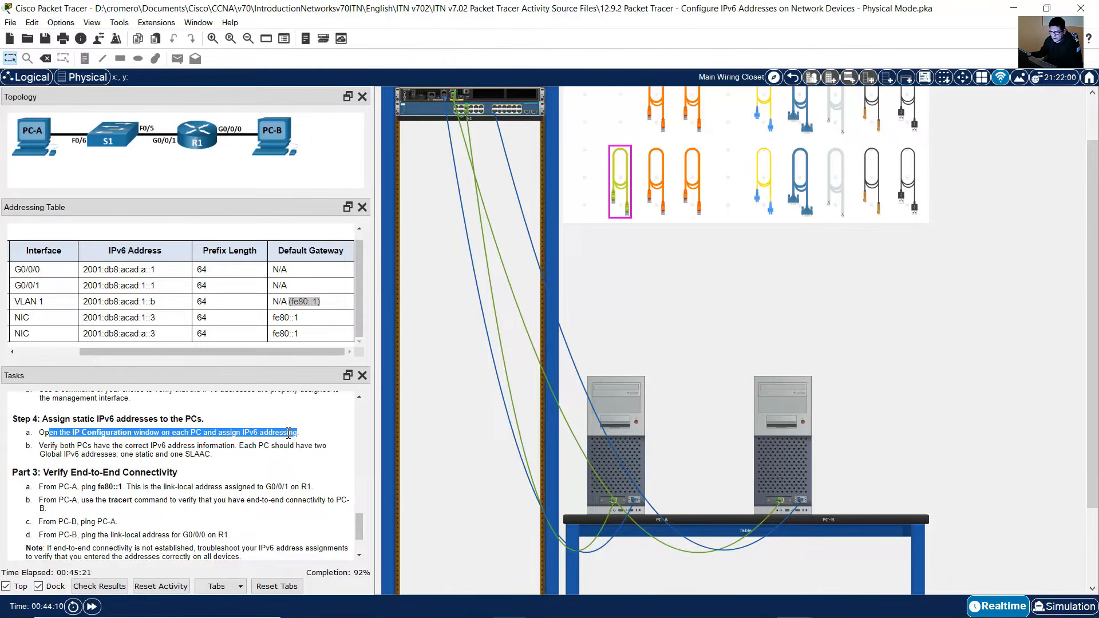
{"action": "scroll", "coordinate": [574, 397], "scroll_direction": "up", "scroll_amount": 1}
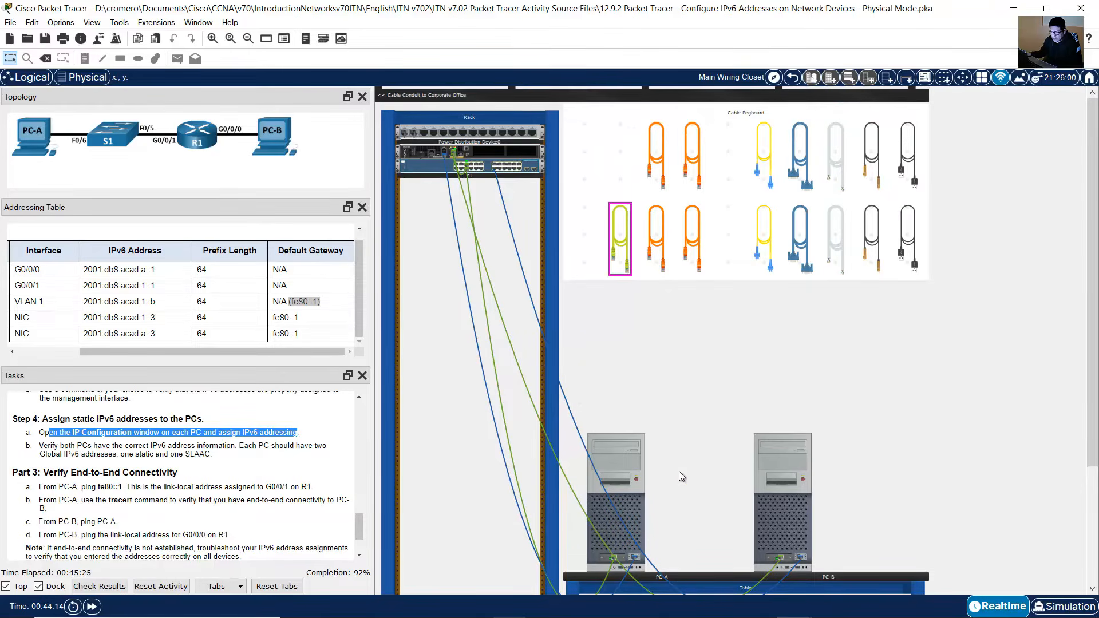
{"action": "left_click", "coordinate": [621, 472]}
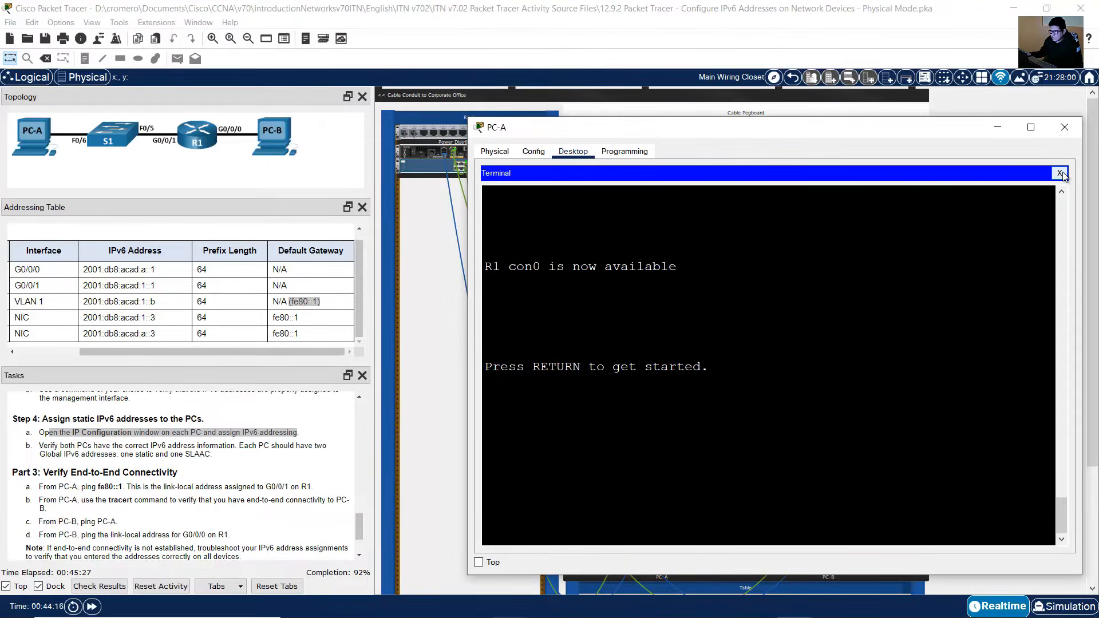
{"action": "left_click", "coordinate": [1060, 173]}
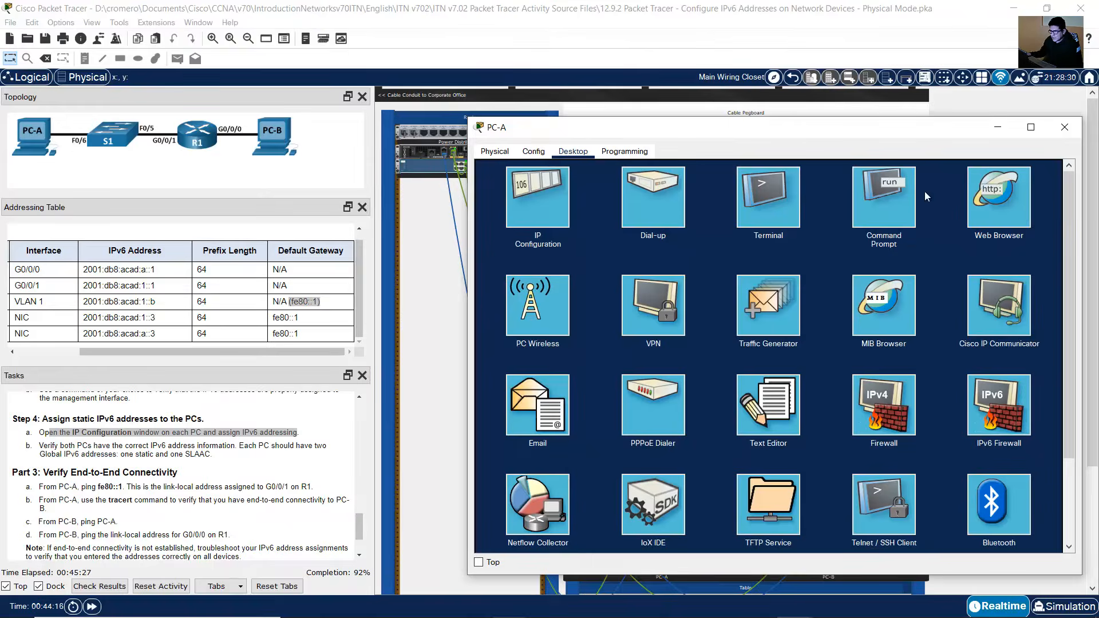
{"action": "left_click", "coordinate": [555, 203]}
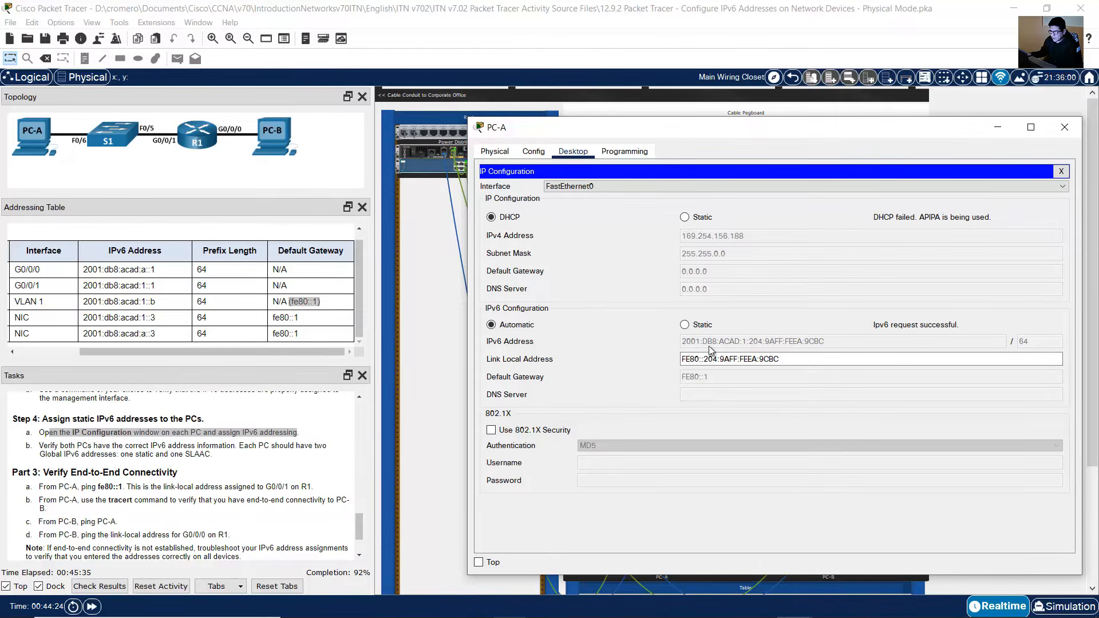
{"action": "left_click", "coordinate": [682, 323]}
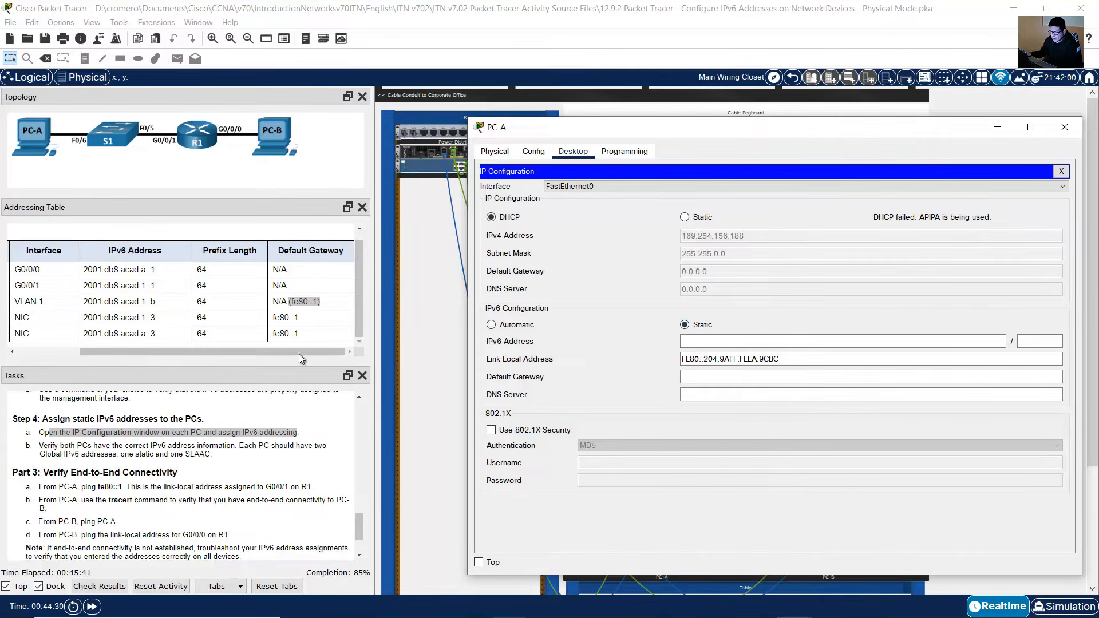
Step: Assign PC-A the static IPv6 address 2001:db8:acad:1::3 with prefix length 64 and default gateway fe80::1
{"action": "left_click_drag", "start_coordinate": [299, 354], "coordinate": [154, 356]}
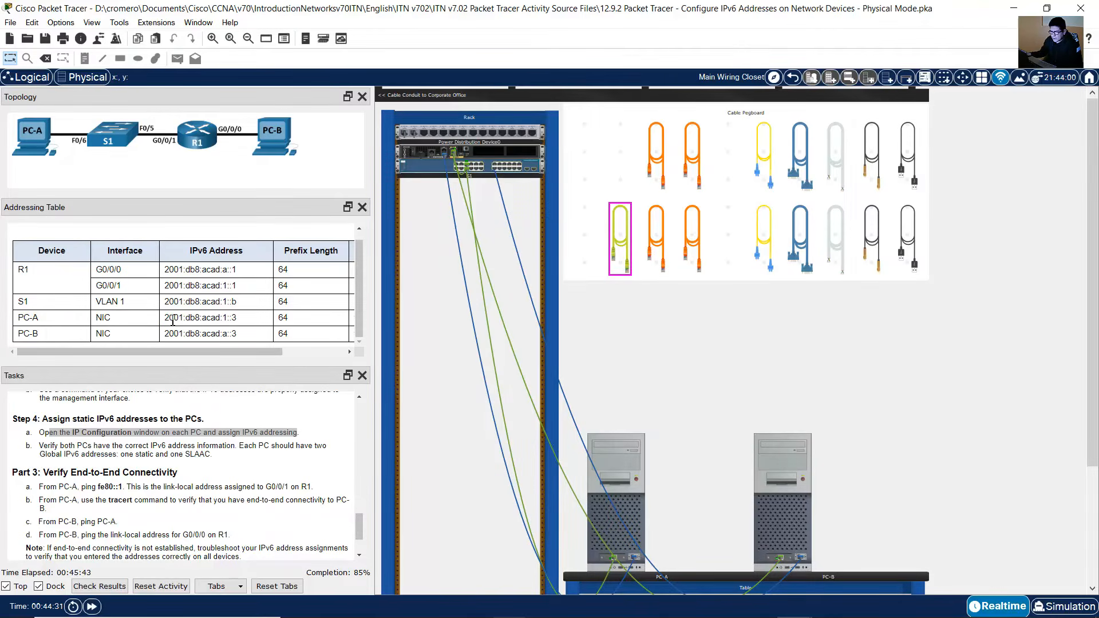
{"action": "left_click_drag", "start_coordinate": [169, 319], "coordinate": [336, 350]}
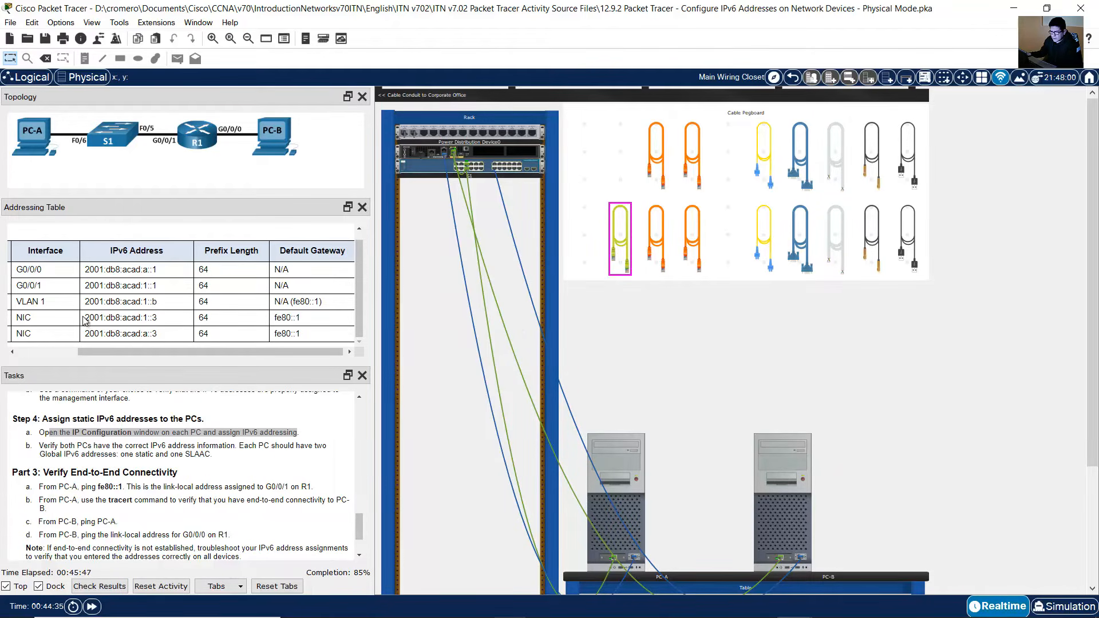
{"action": "left_click_drag", "start_coordinate": [85, 318], "coordinate": [325, 321]}
{"action": "left_click", "coordinate": [630, 468]}
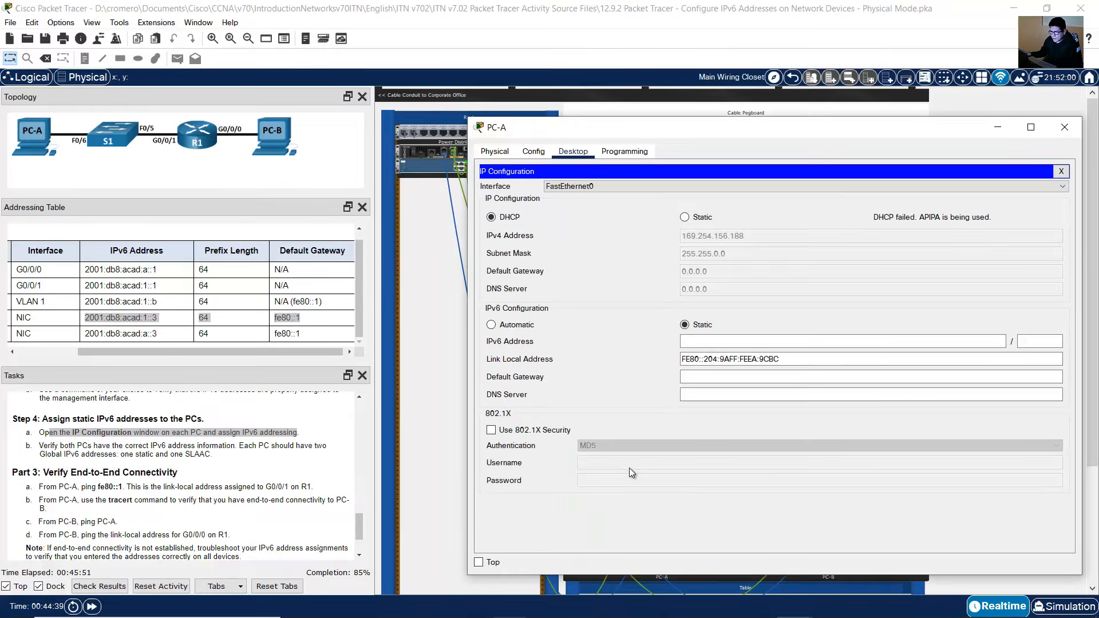
{"action": "left_click", "coordinate": [736, 342]}
{"action": "type", "text": "2001:db8"}
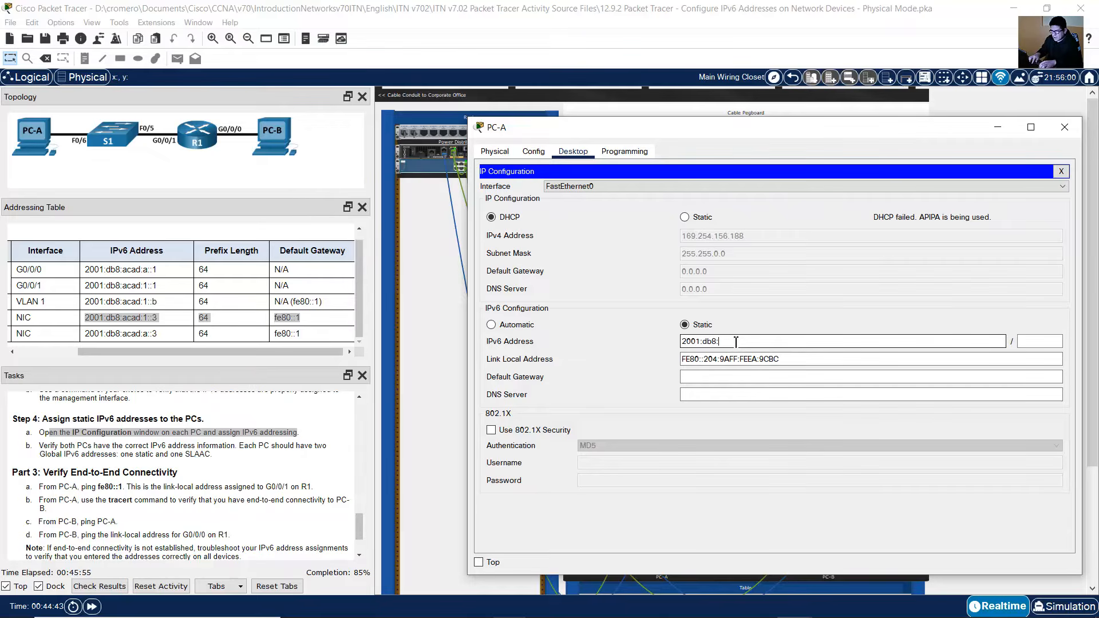
{"action": "type", "text": ":acad:"}
{"action": "key", "text": "ctrl+a"}
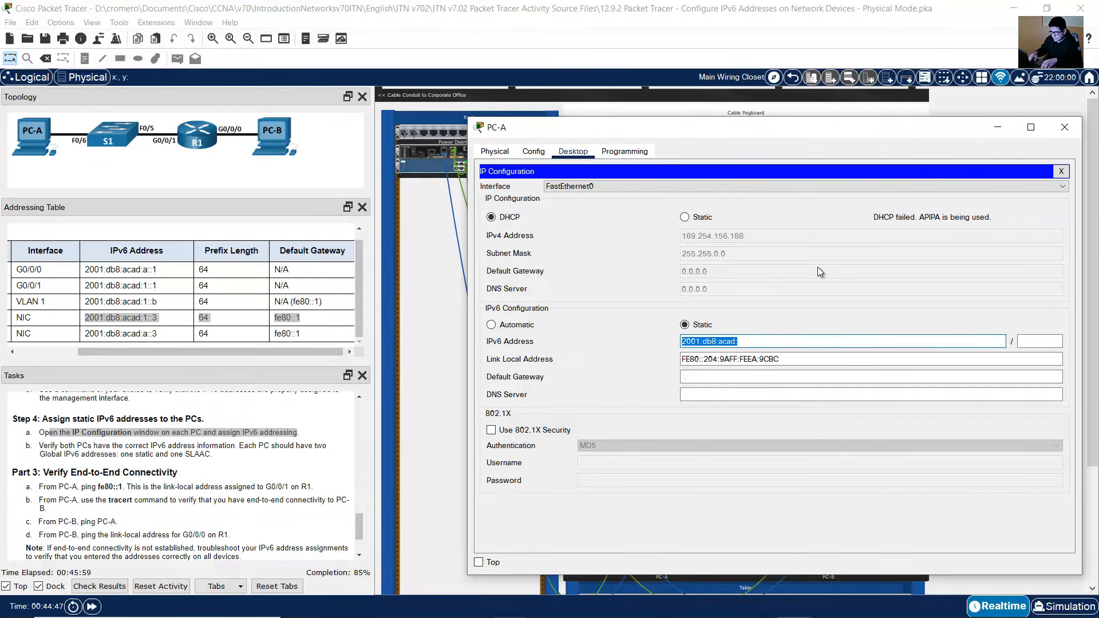
{"action": "key", "text": "Right"}
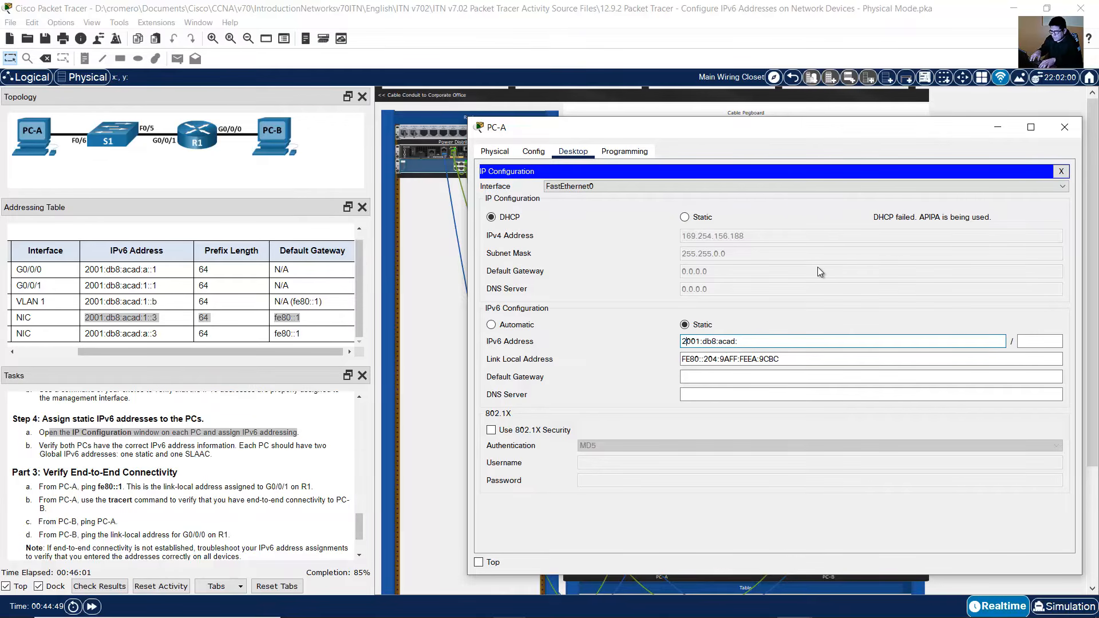
{"action": "key", "text": "End"}
{"action": "type", "text": "1::3"}
{"action": "key", "text": "Tab"}
{"action": "type", "text": "6"}
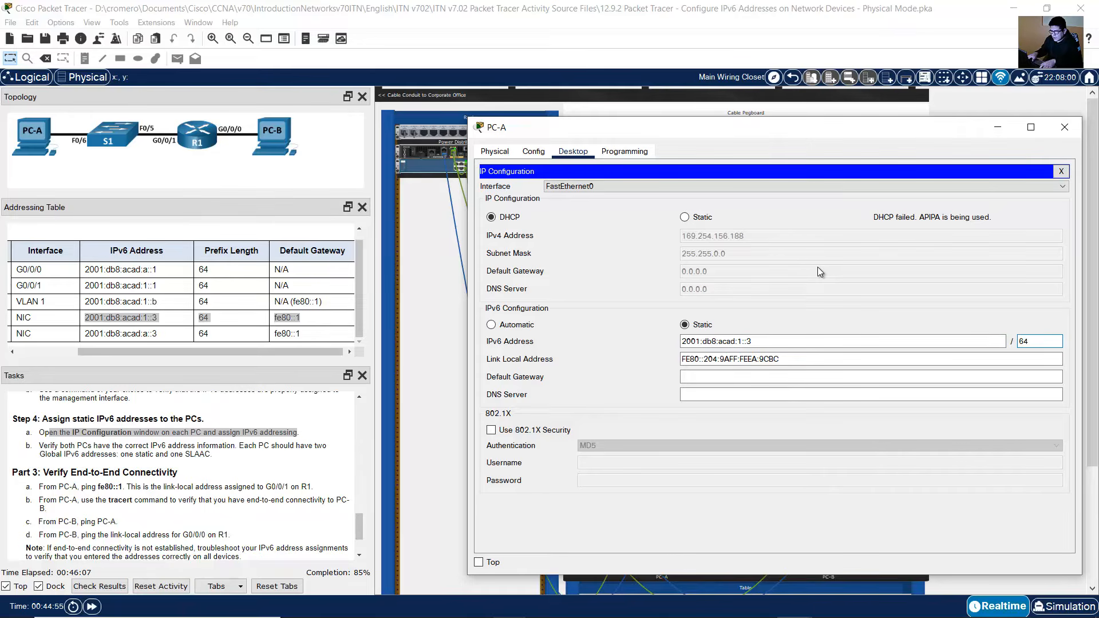
{"action": "key", "text": "Tab"}
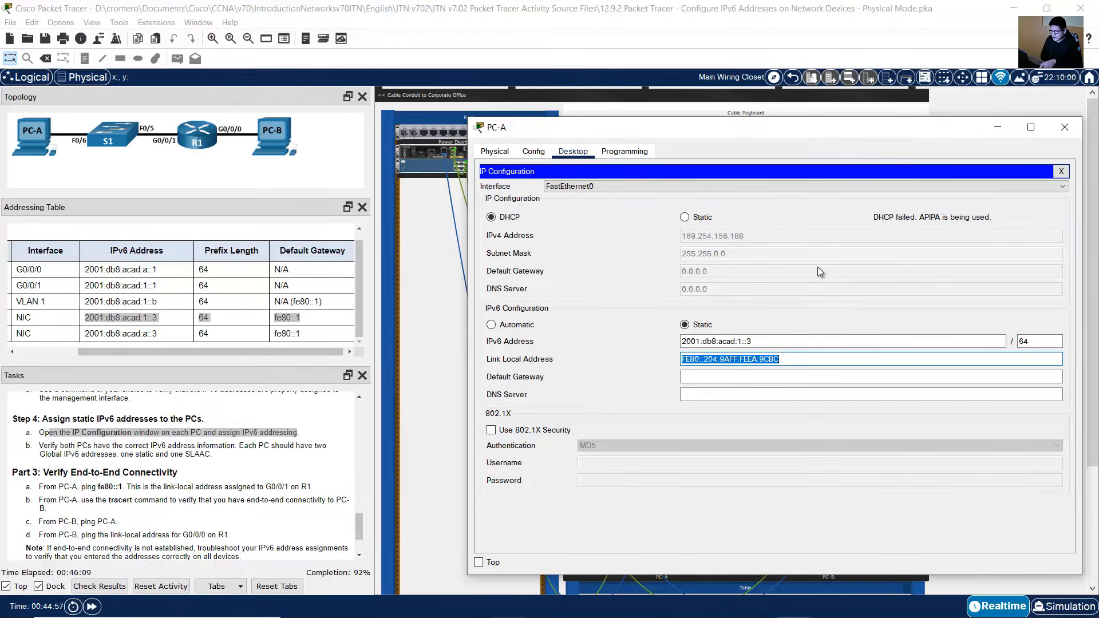
{"action": "key", "text": "Tab"}
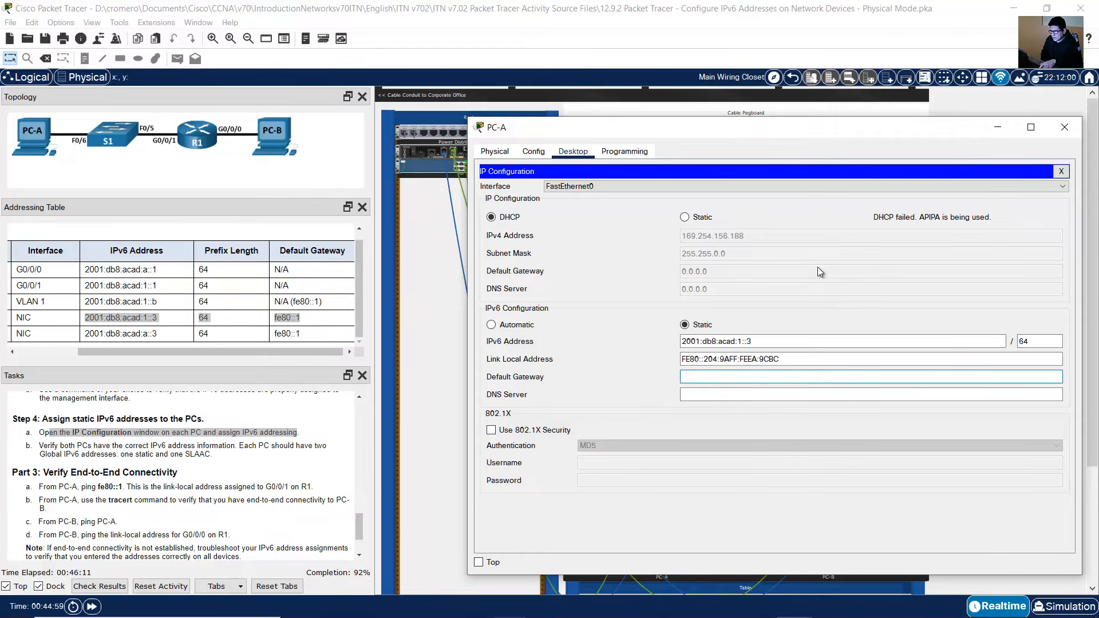
{"action": "type", "text": "fe80:"}
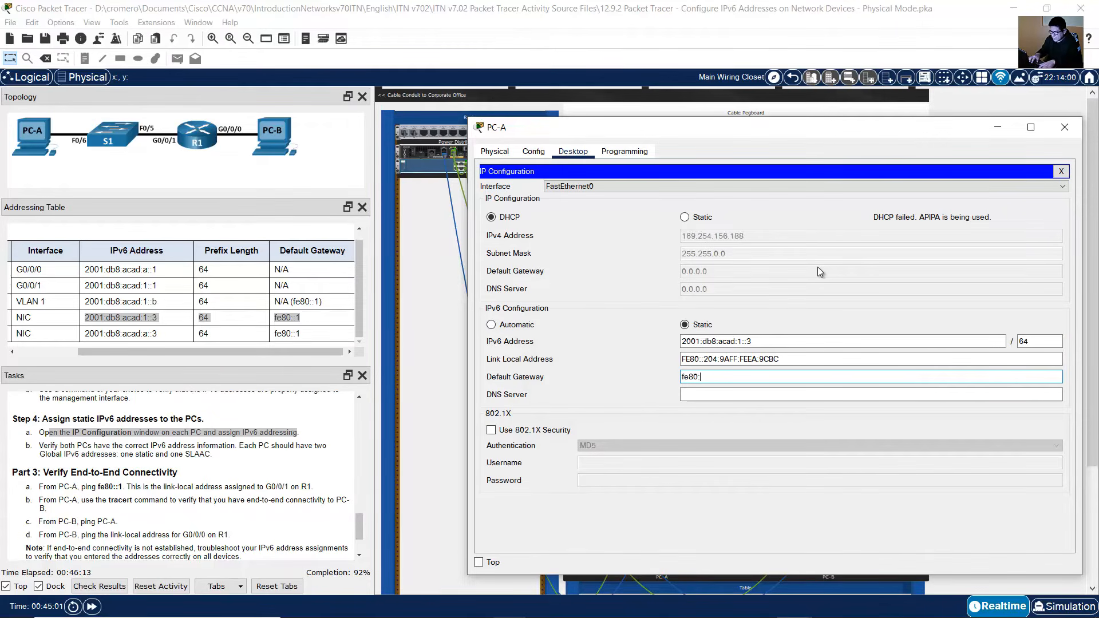
{"action": "type", "text": ":1"}
{"action": "left_click", "coordinate": [1062, 135]}
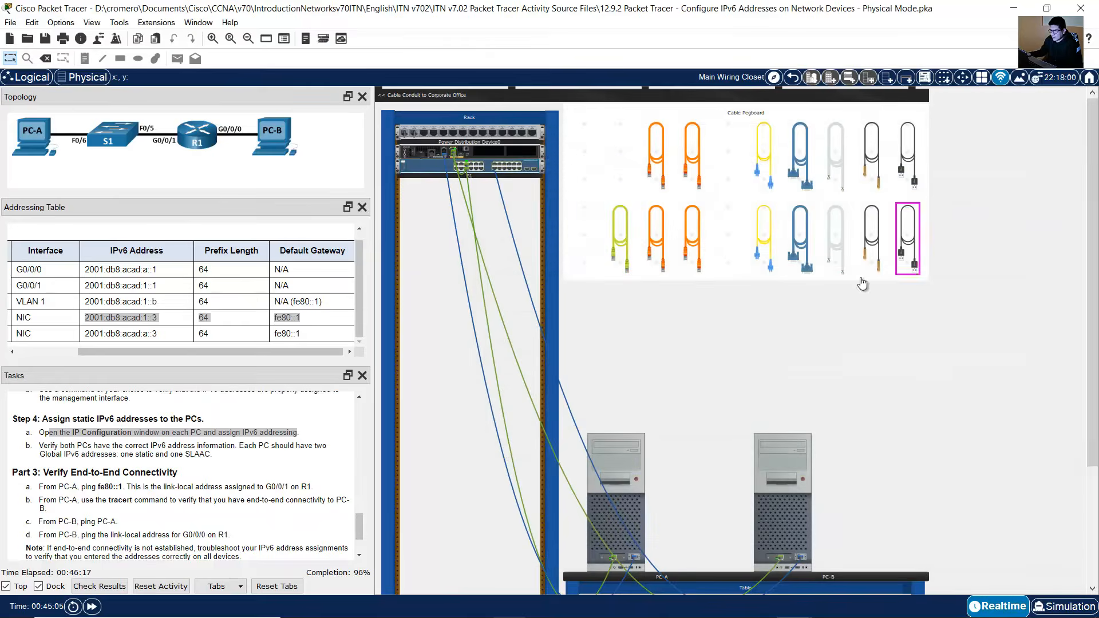
Step: Open PC-B's IP Configuration and switch its IPv6 configuration to Static
{"action": "left_click", "coordinate": [777, 512]}
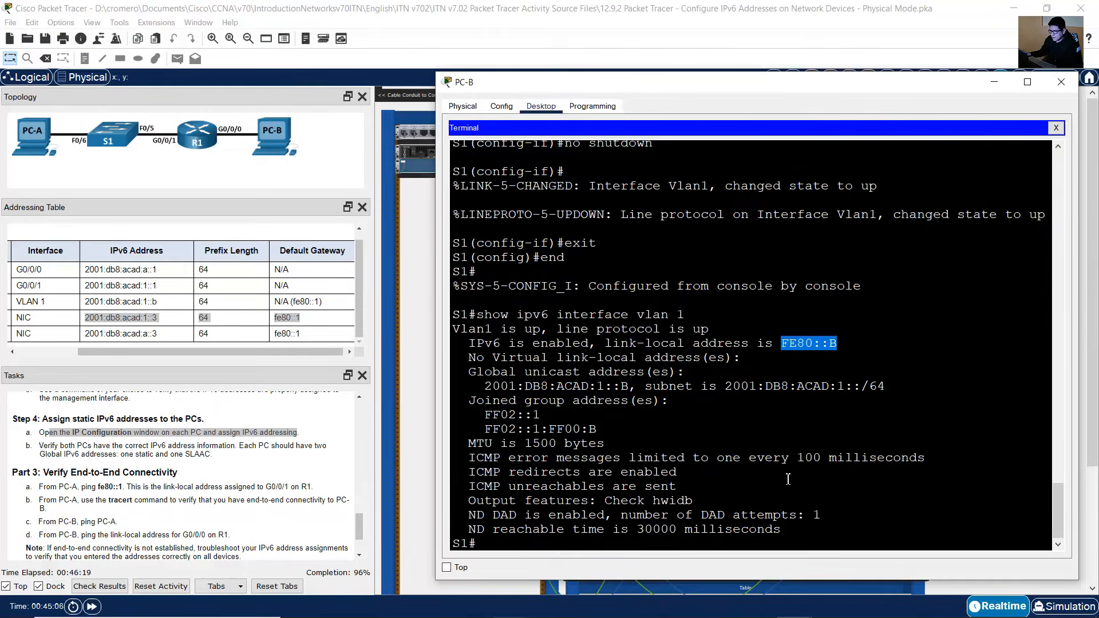
{"action": "left_click", "coordinate": [1057, 128]}
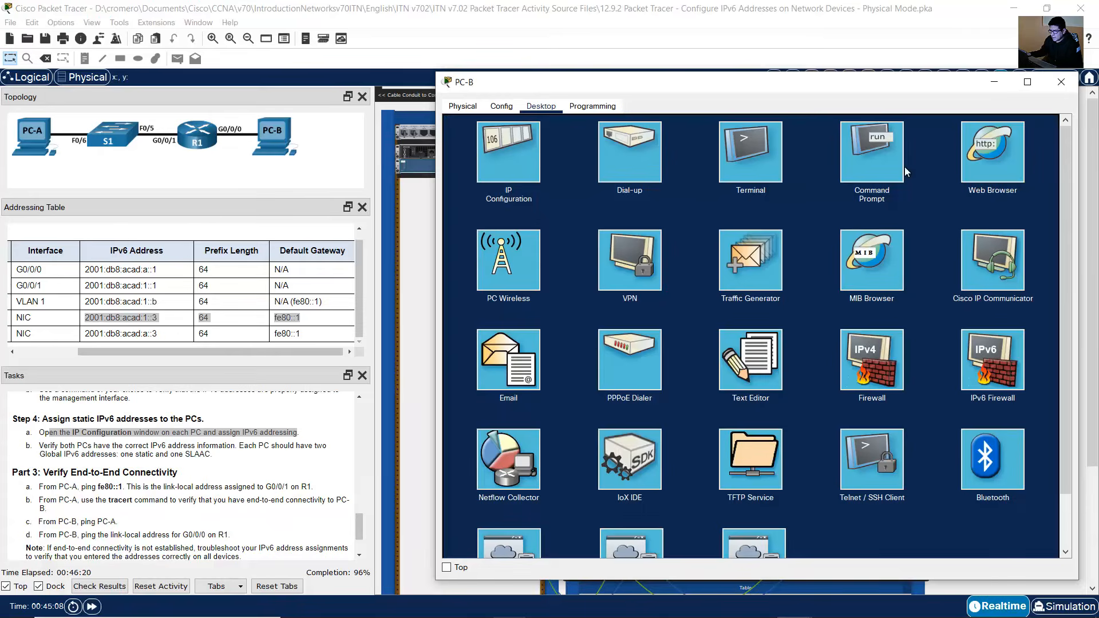
{"action": "left_click", "coordinate": [505, 167]}
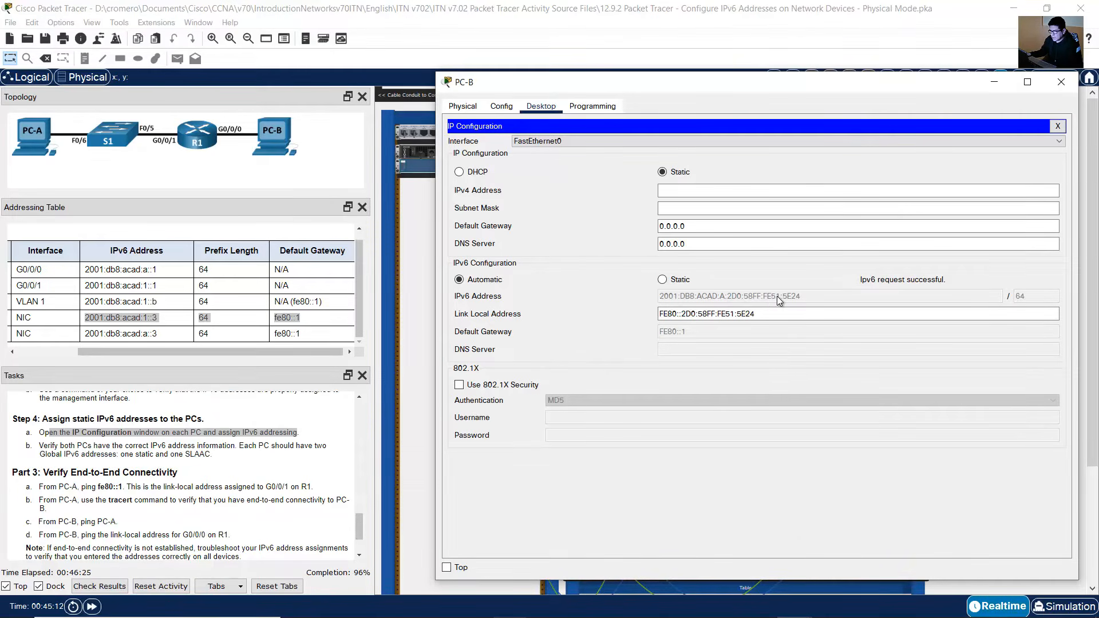
{"action": "left_click", "coordinate": [663, 280]}
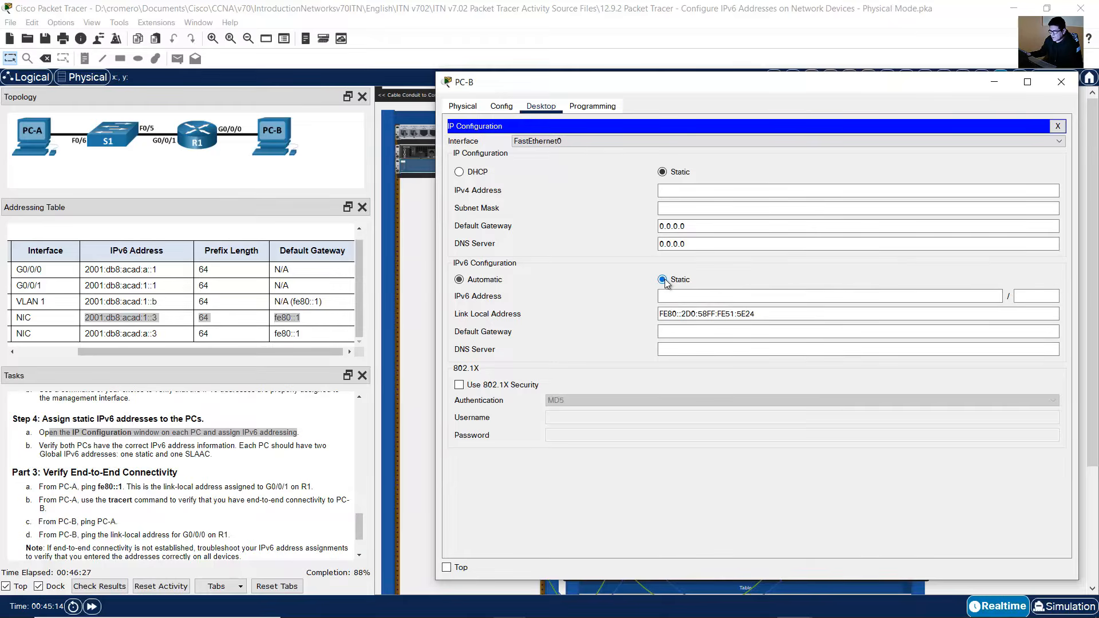
Step: Assign PC-B the static IPv6 address 2001:db8:acad:a::3 with prefix length 64 and default gateway fe80::1
{"action": "left_click", "coordinate": [714, 297]}
{"action": "type", "text": "2001:db8:acad:"}
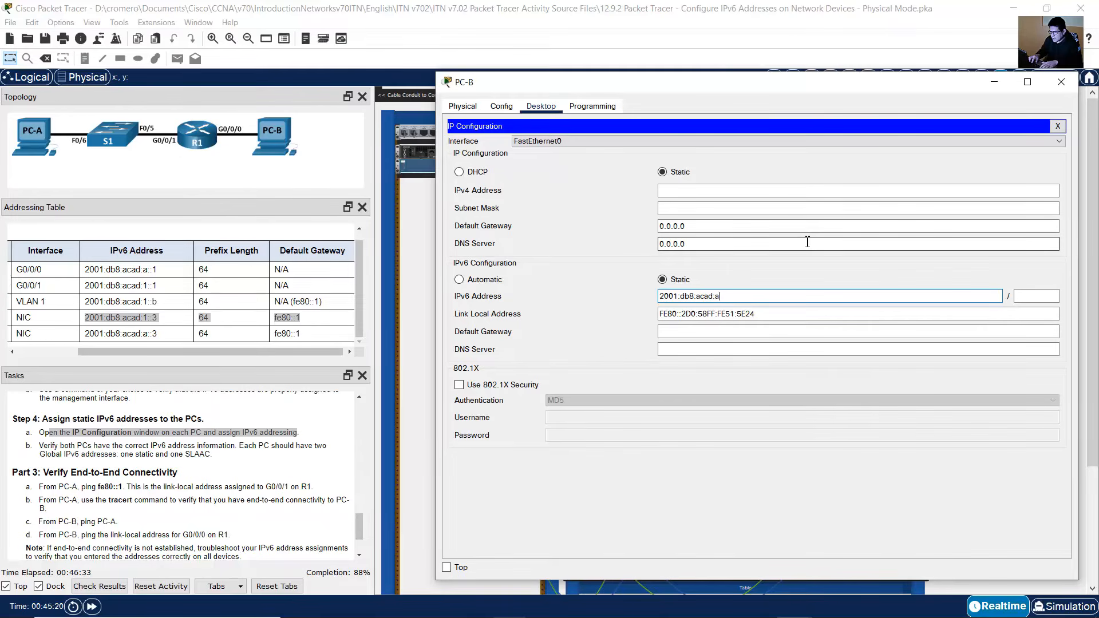
{"action": "type", "text": "a::3"}
{"action": "left_click", "coordinate": [88, 329]}
{"action": "left_click_drag", "start_coordinate": [95, 332], "coordinate": [327, 338]}
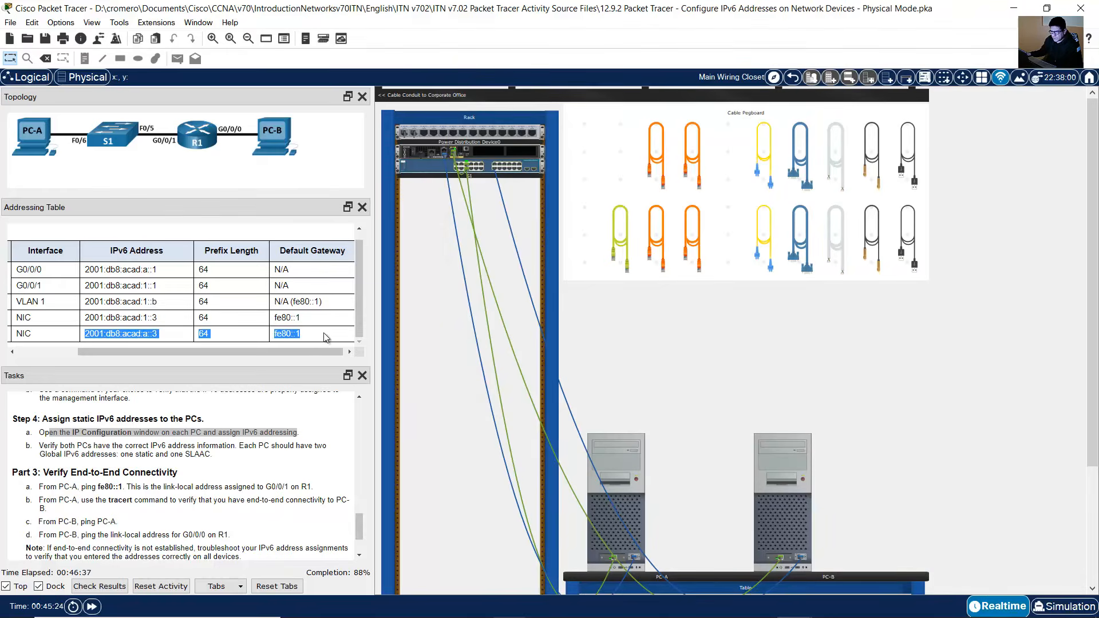
{"action": "left_click", "coordinate": [782, 481]}
{"action": "key", "text": "Tab"}
{"action": "type", "text": "6"}
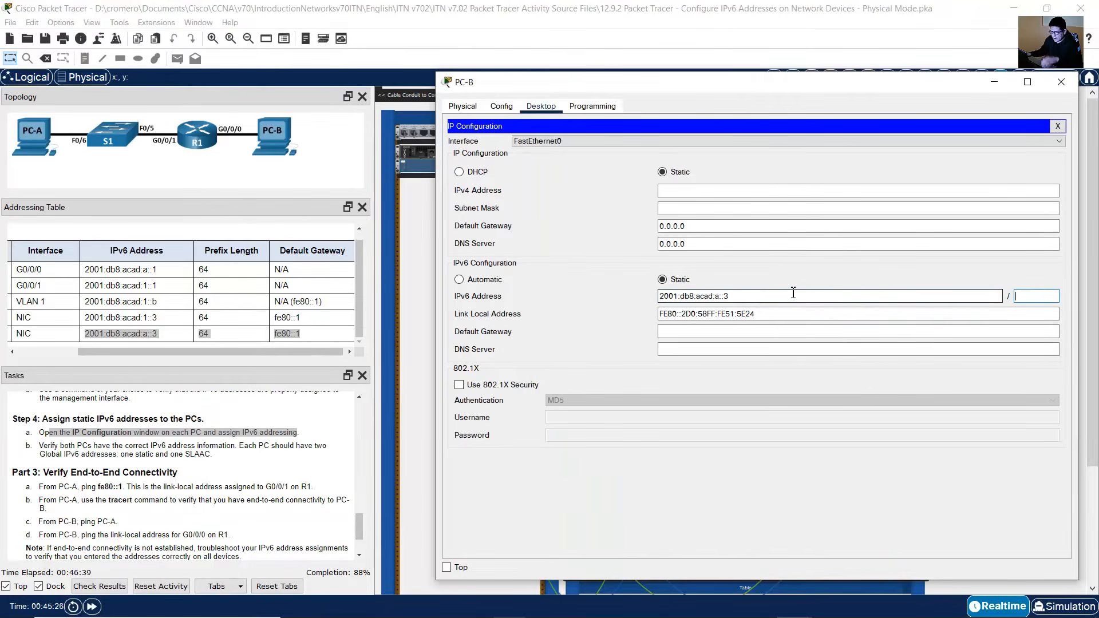
{"action": "key", "text": "Tab"}
{"action": "key", "text": "Tab"}
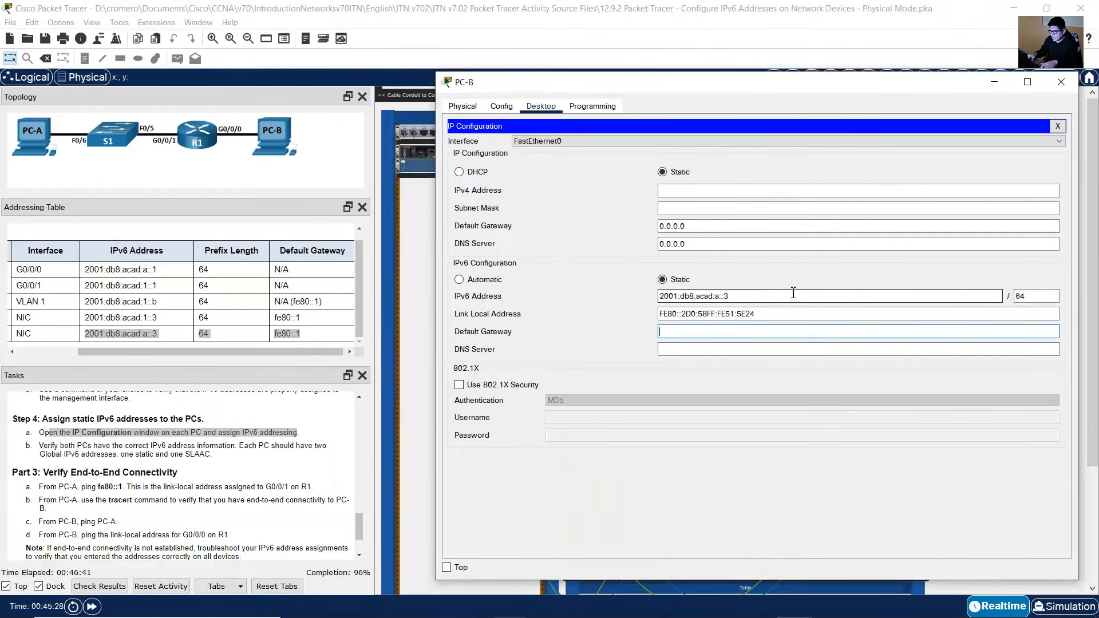
{"action": "type", "text": "fe80::1"}
{"action": "left_click", "coordinate": [1057, 126]}
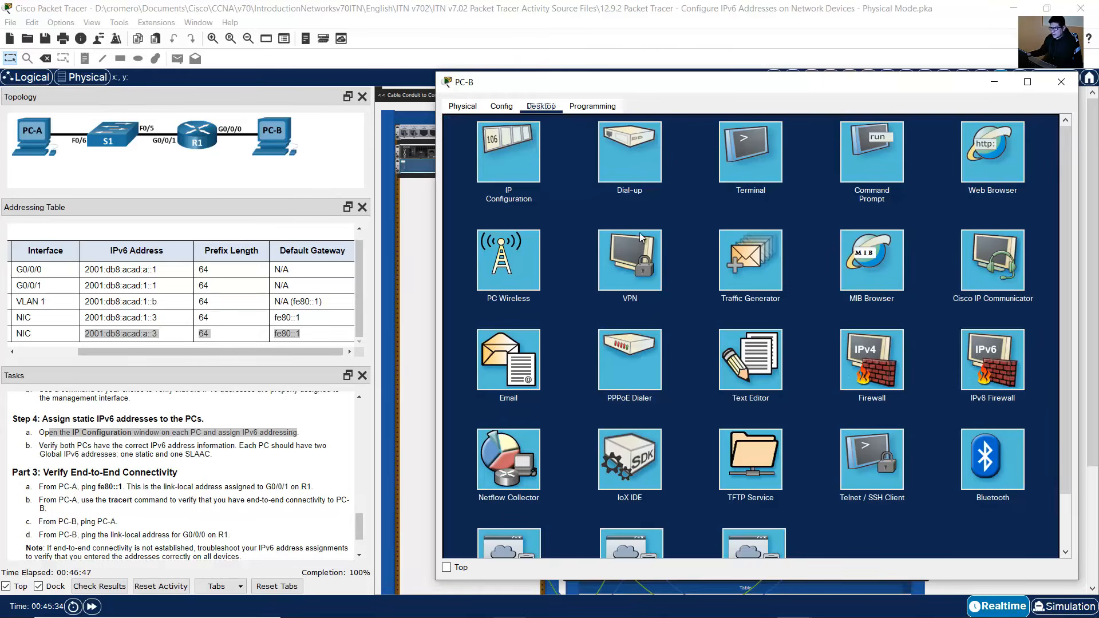
{"action": "left_click", "coordinate": [1061, 82]}
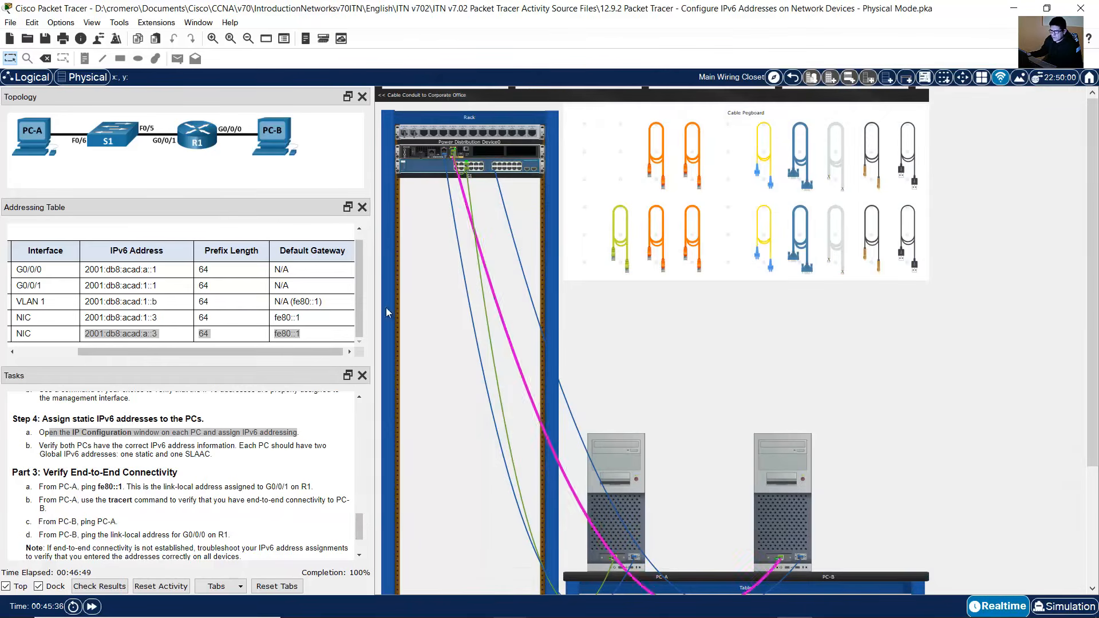
Step: Run ipconfig in PC-A's command prompt to check its IPv6 address information
{"action": "left_click", "coordinate": [75, 467]}
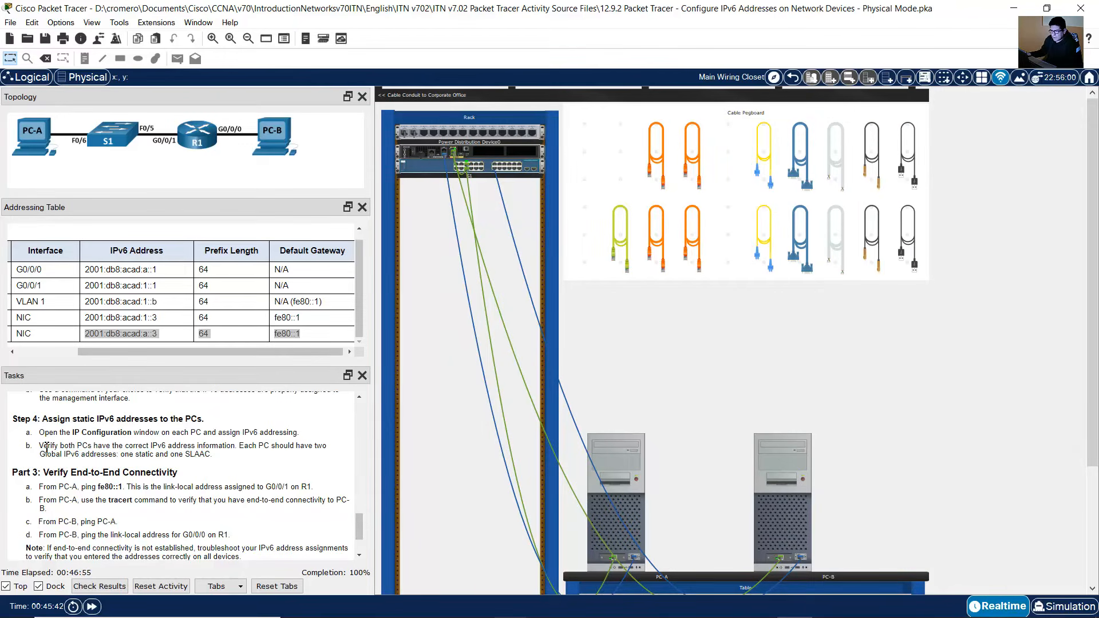
{"action": "left_click_drag", "start_coordinate": [42, 446], "coordinate": [211, 456]}
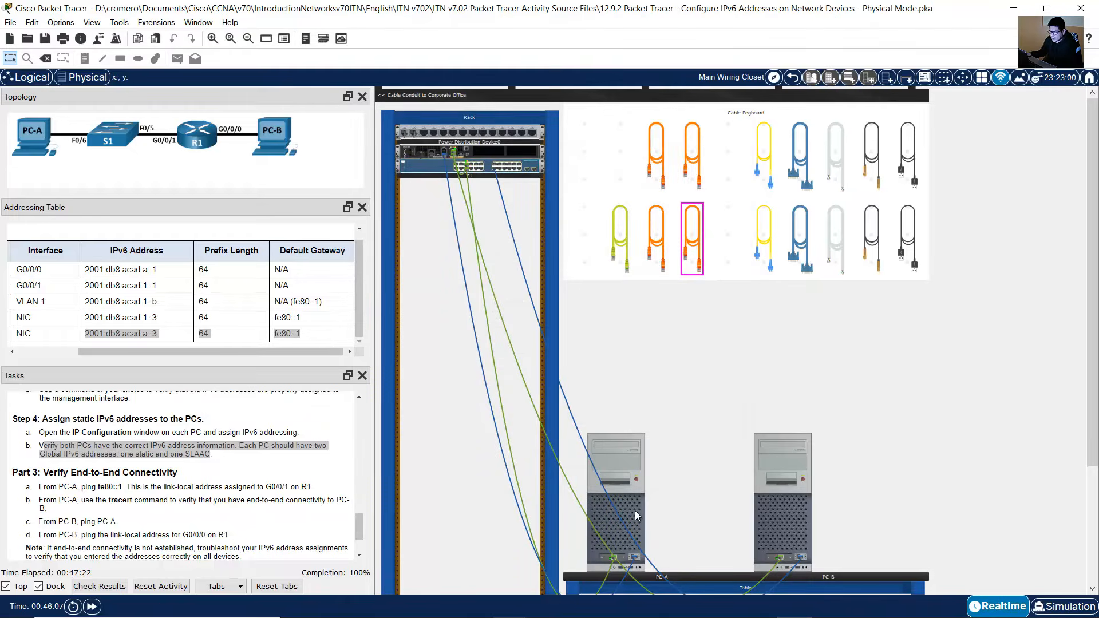
{"action": "left_click", "coordinate": [634, 511]}
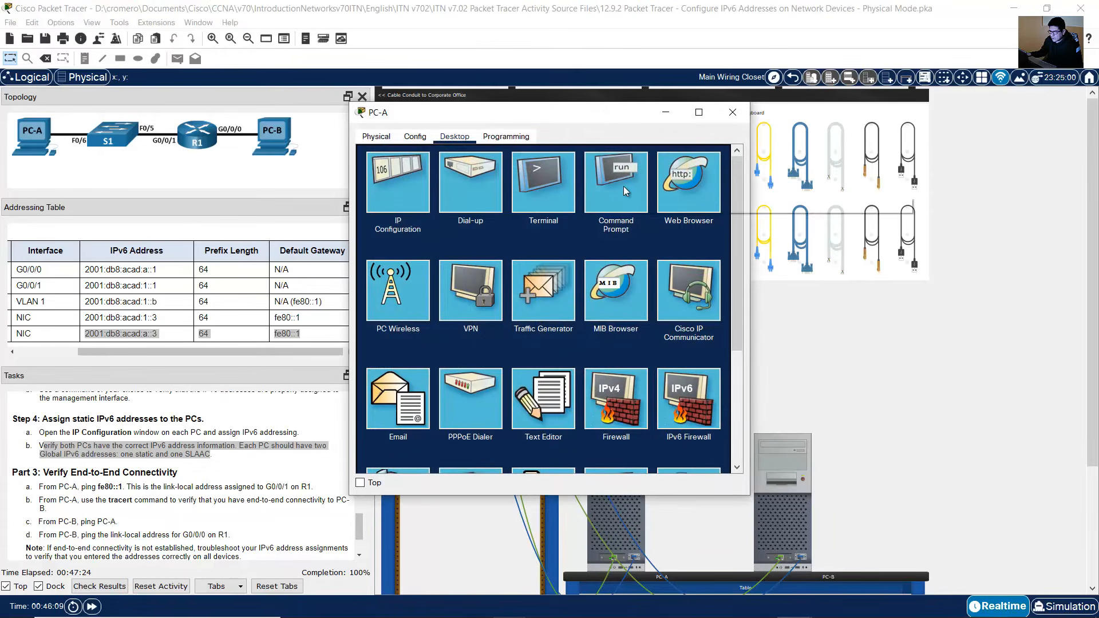
{"action": "left_click", "coordinate": [623, 187]}
{"action": "left_click_drag", "start_coordinate": [615, 123], "coordinate": [671, 184]}
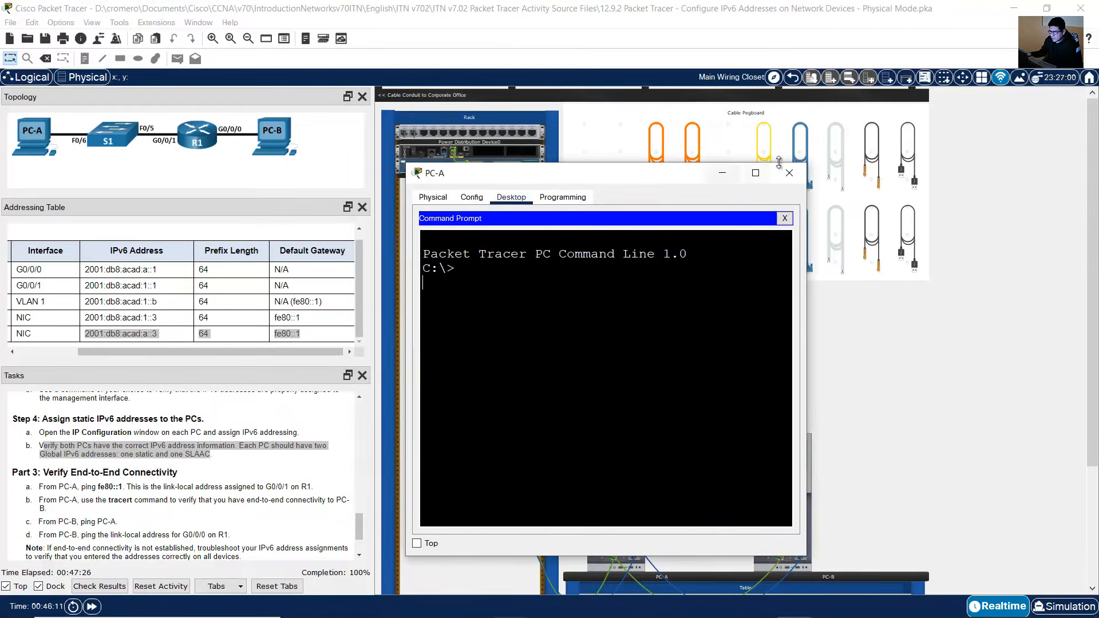
{"action": "left_click_drag", "start_coordinate": [805, 163], "coordinate": [1061, 66]}
{"action": "type", "text": "ipconfig"}
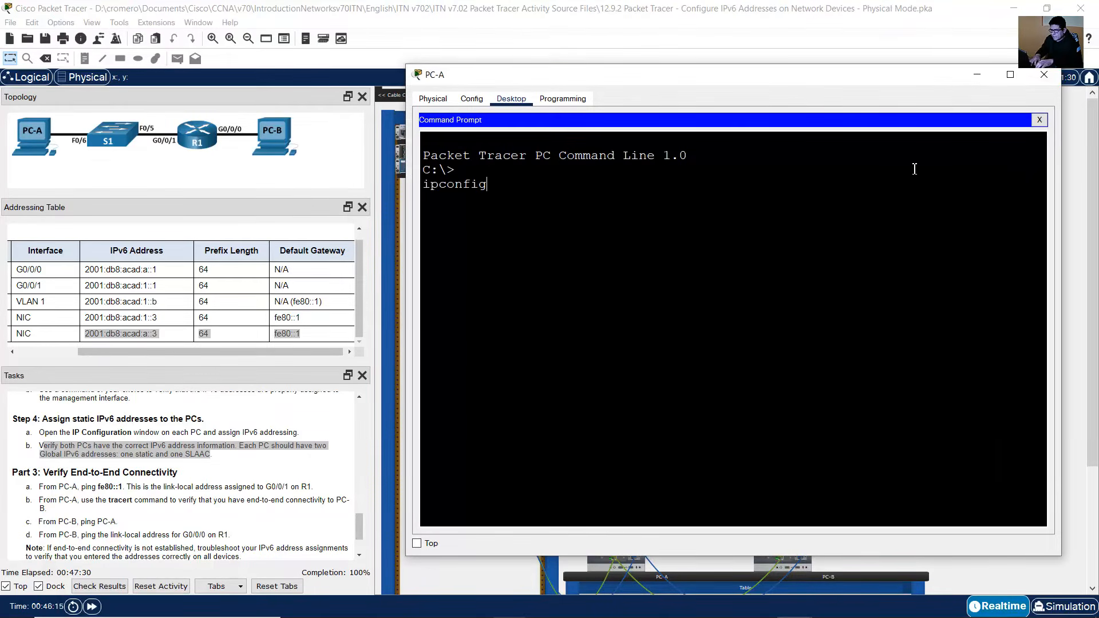
{"action": "key", "text": "Return"}
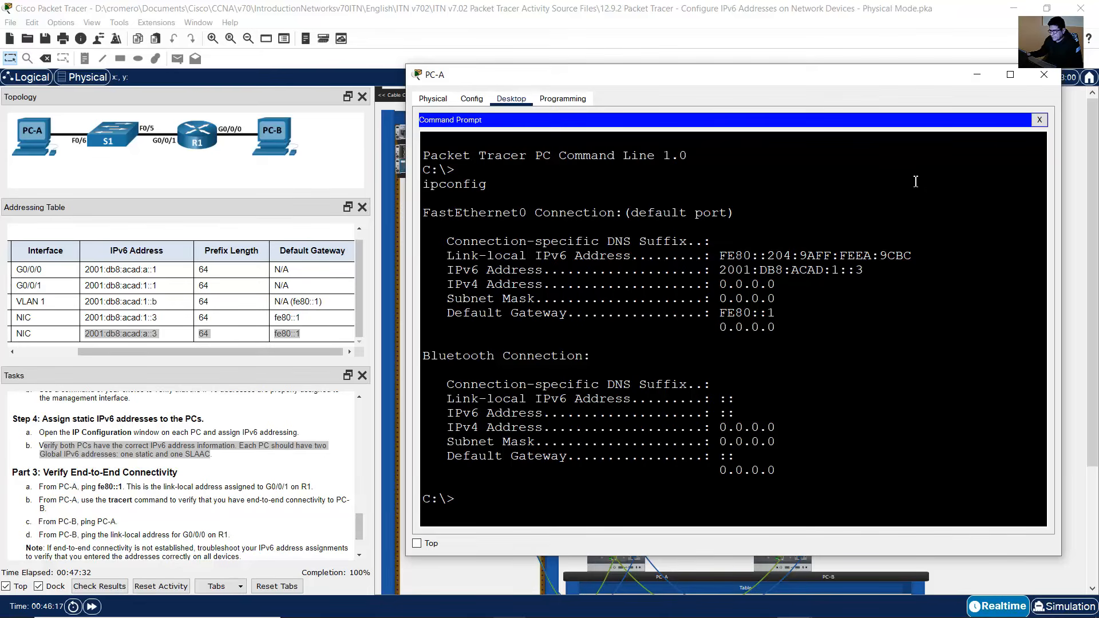
{"action": "left_click", "coordinate": [898, 59]}
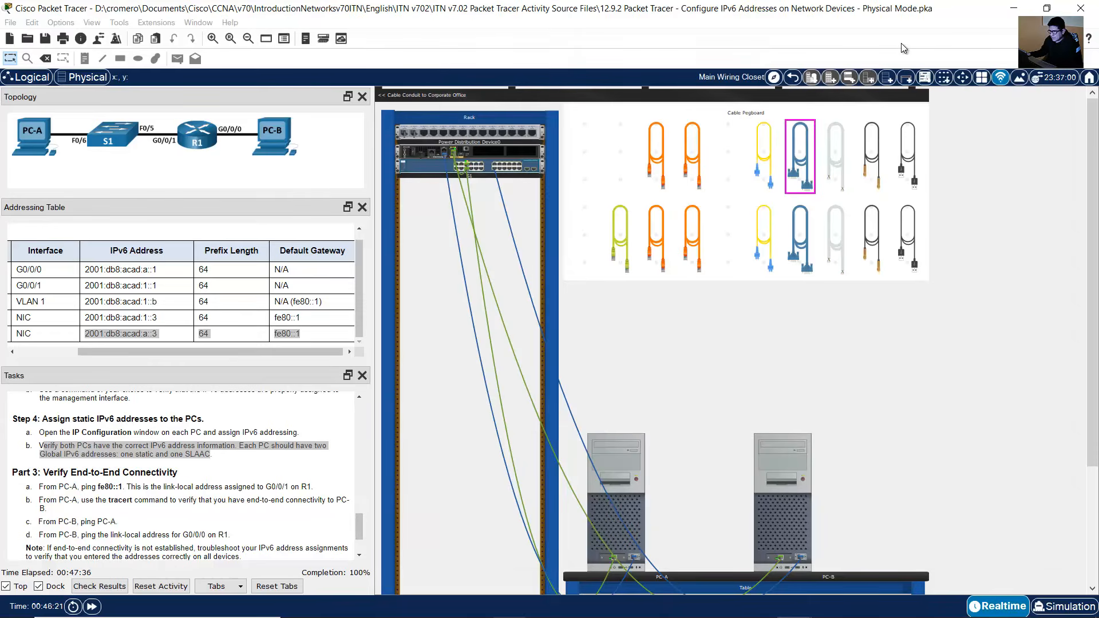
Step: Run ipconfig in PC-B's command prompt to check its IPv6 address information
{"action": "left_click", "coordinate": [799, 531]}
{"action": "left_click", "coordinate": [616, 182]}
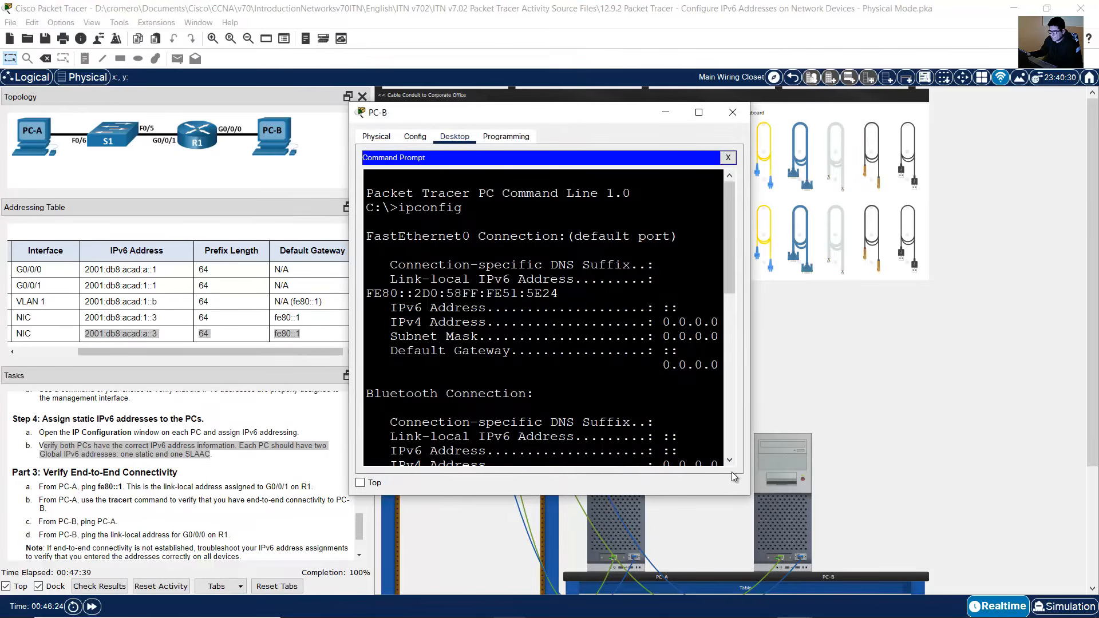
{"action": "left_click_drag", "start_coordinate": [748, 497], "coordinate": [1095, 560]}
{"action": "key", "text": "Up"}
{"action": "key", "text": "Return"}
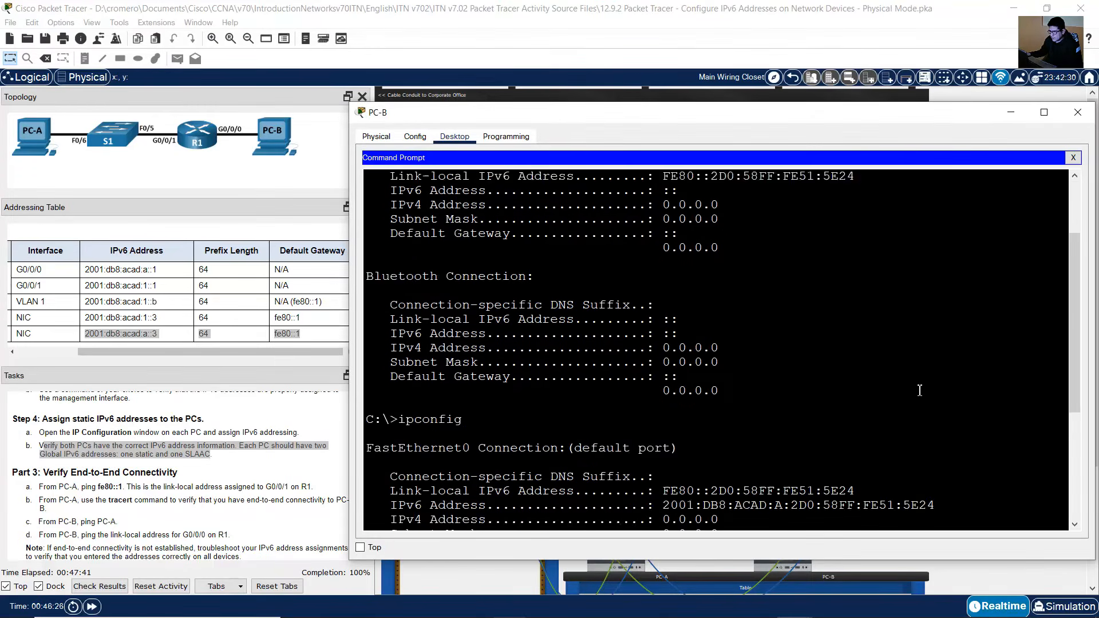
{"action": "type", "text": "ipconfig"}
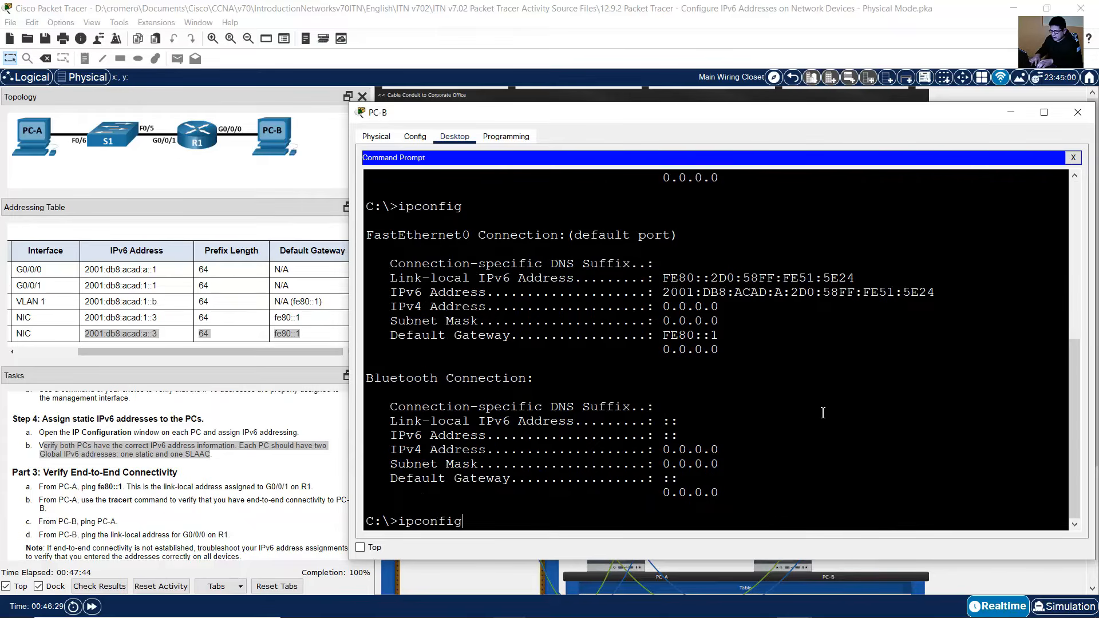
{"action": "key", "text": "Return"}
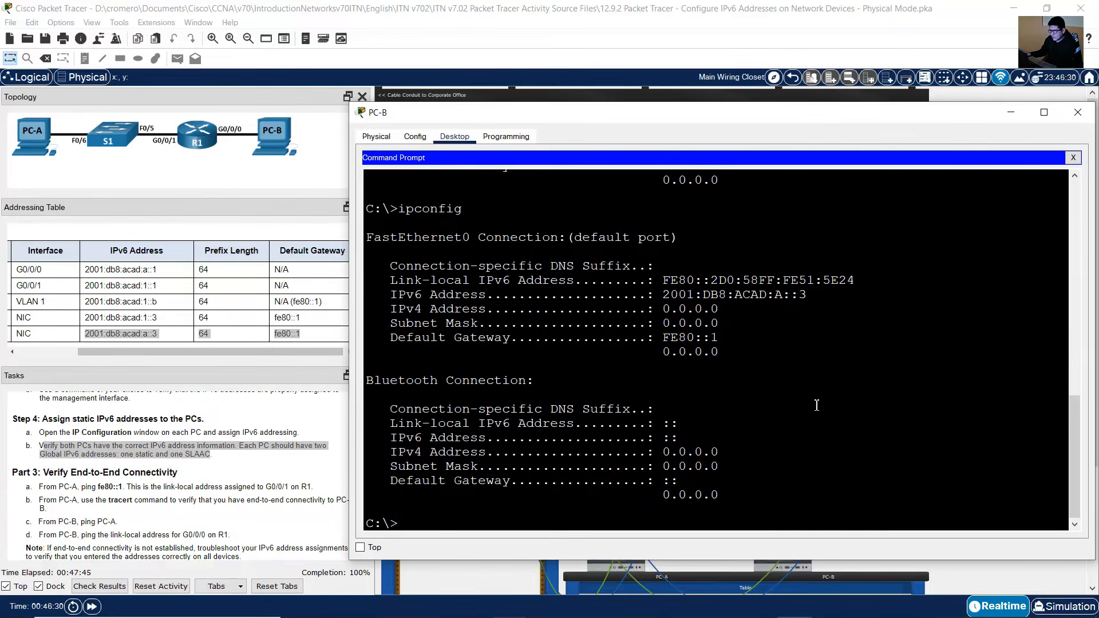
Step: Compare PC-A's link-local address, IPv6 address and default gateway in the ipconfig output with the task requirements
{"action": "left_click", "coordinate": [839, 33]}
{"action": "left_click", "coordinate": [640, 513]}
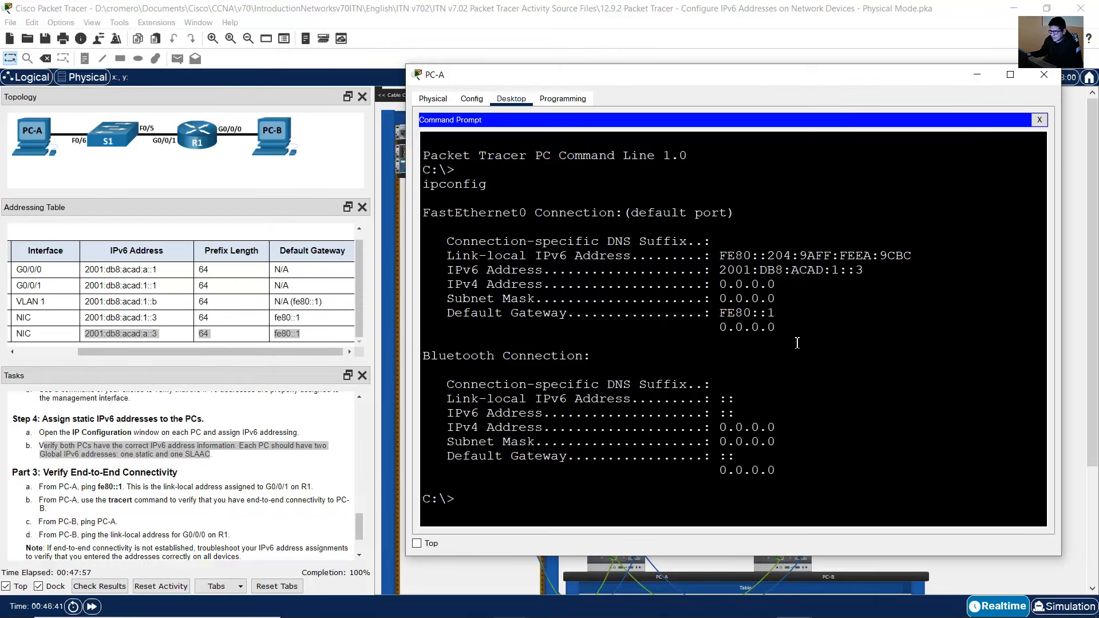
{"action": "left_click_drag", "start_coordinate": [725, 256], "coordinate": [926, 252]}
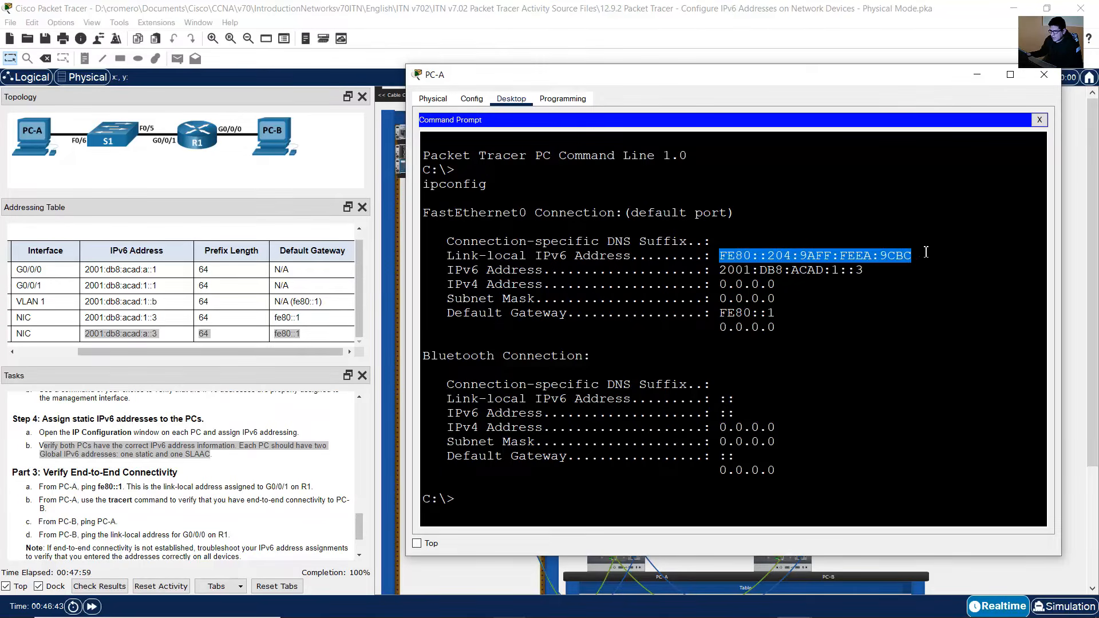
{"action": "left_click_drag", "start_coordinate": [720, 271], "coordinate": [873, 273]}
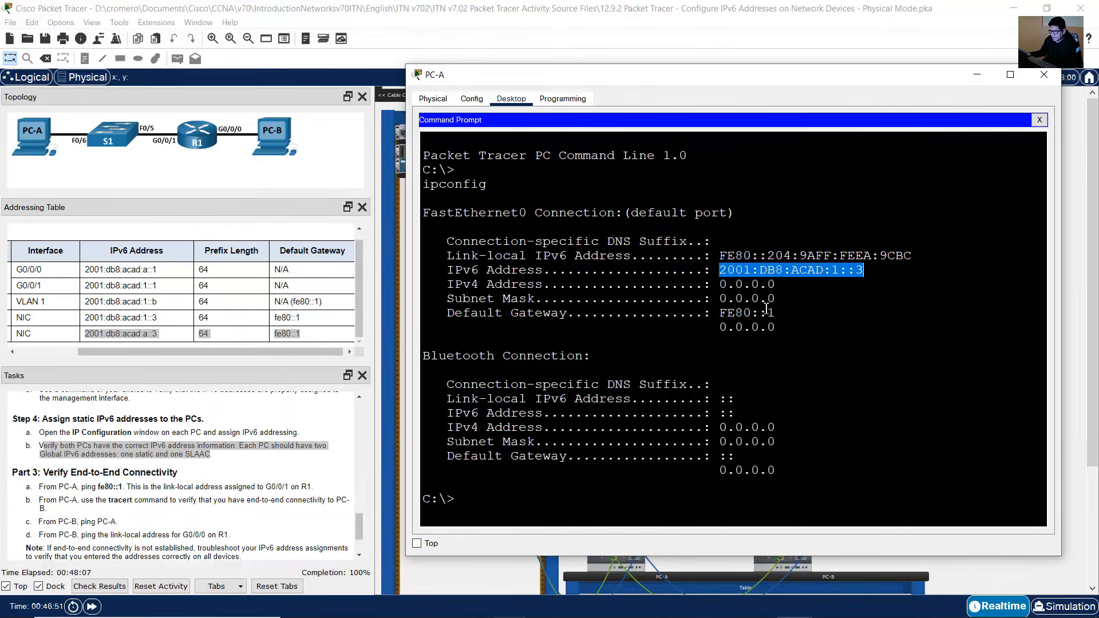
{"action": "left_click_drag", "start_coordinate": [719, 313], "coordinate": [786, 310]}
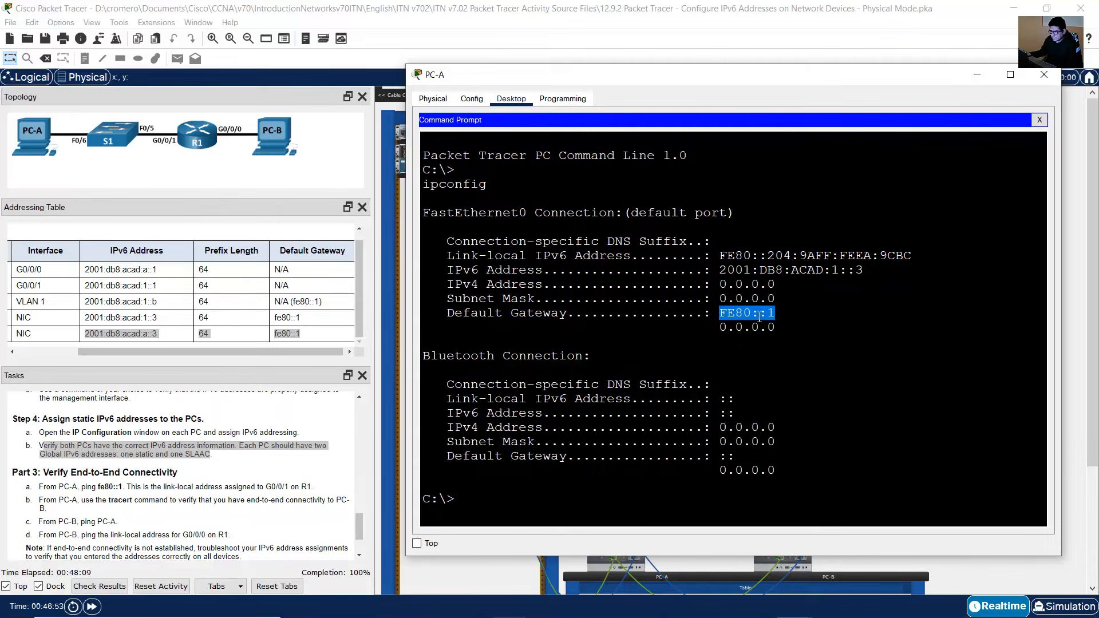
{"action": "left_click", "coordinate": [183, 446]}
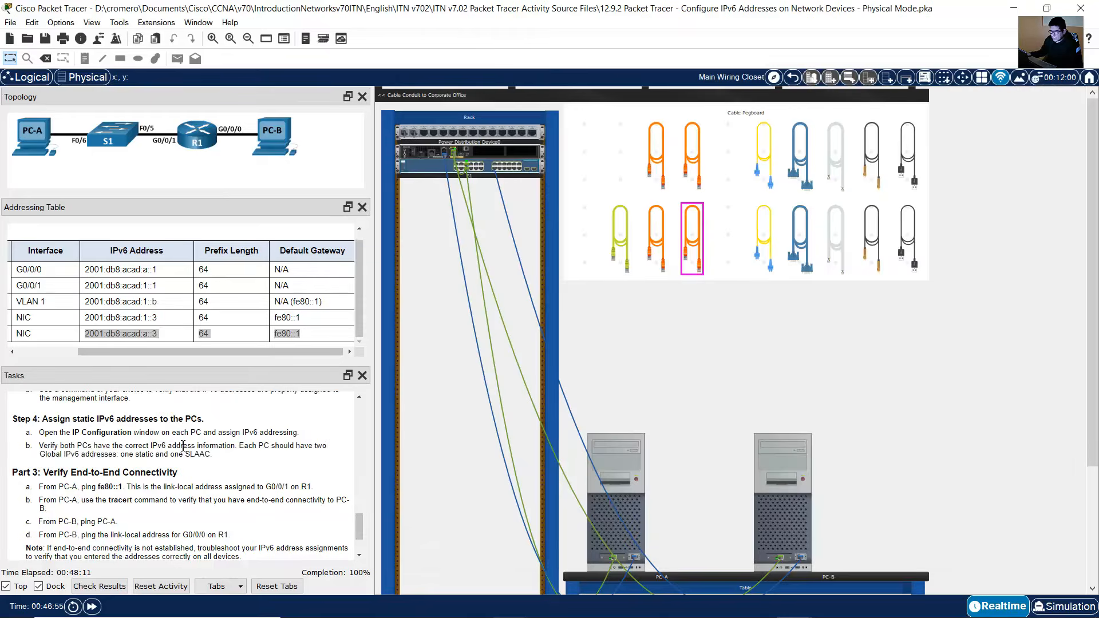
{"action": "mouse_move", "coordinate": [235, 446]}
{"action": "left_mouse_down"}
{"action": "mouse_move", "coordinate": [333, 450]}
{"action": "mouse_move", "coordinate": [84, 455]}
{"action": "mouse_move", "coordinate": [223, 453]}
{"action": "left_mouse_up"}
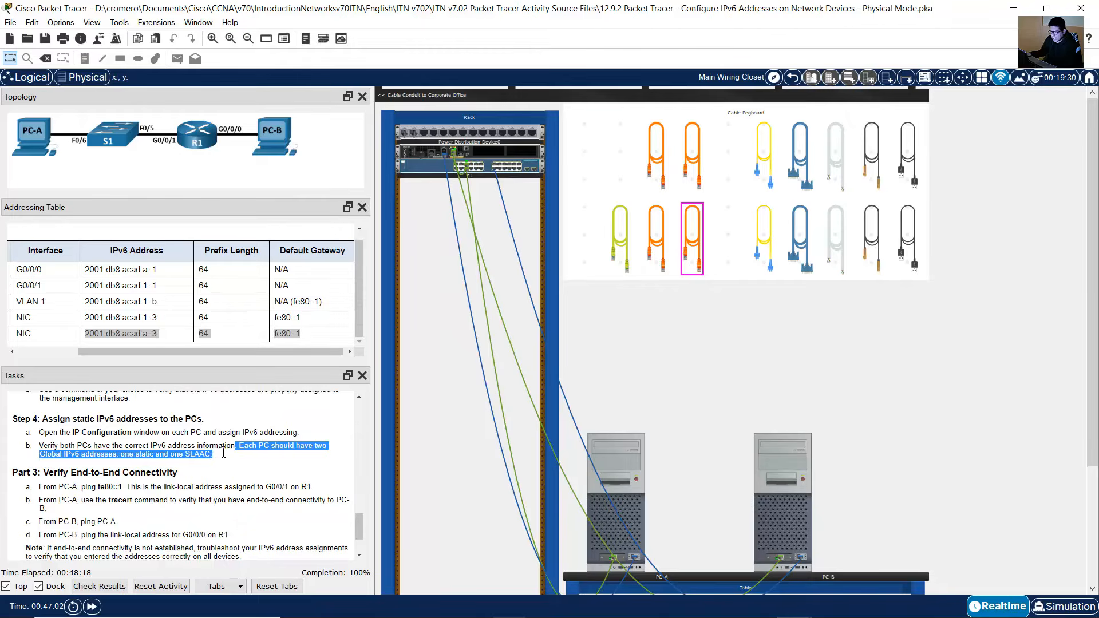
{"action": "left_click", "coordinate": [640, 460]}
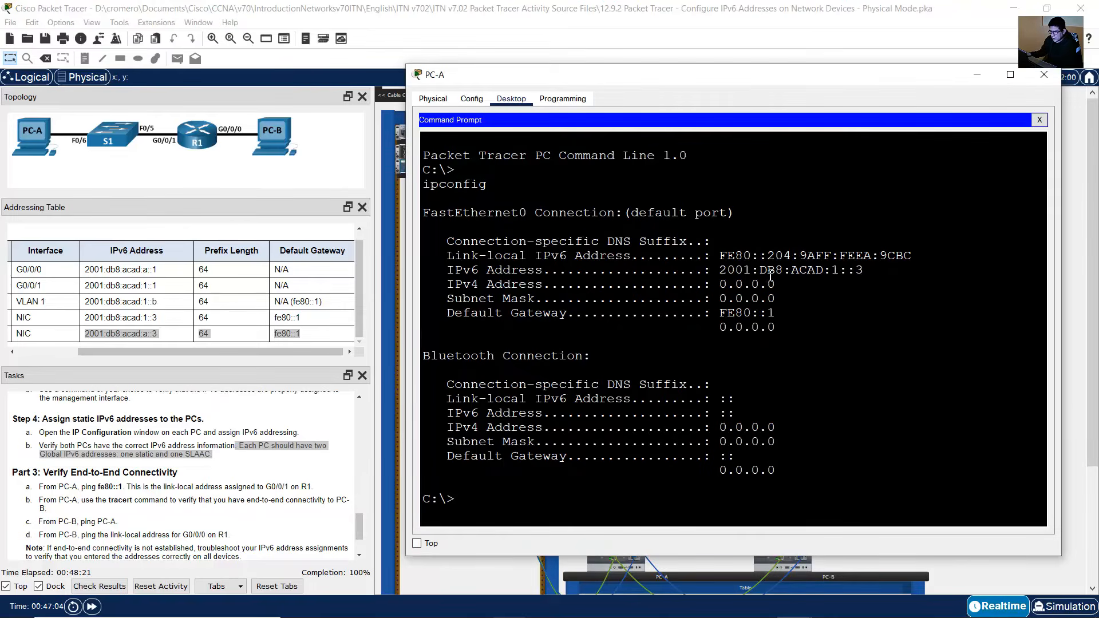
{"action": "left_click_drag", "start_coordinate": [727, 271], "coordinate": [867, 270]}
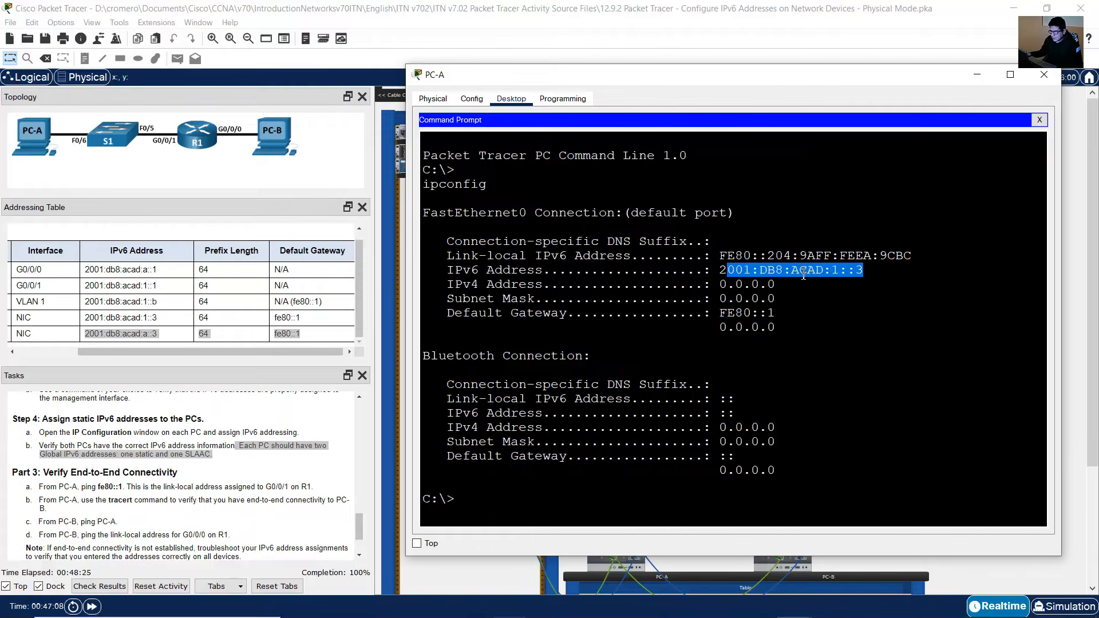
{"action": "left_click", "coordinate": [727, 272]}
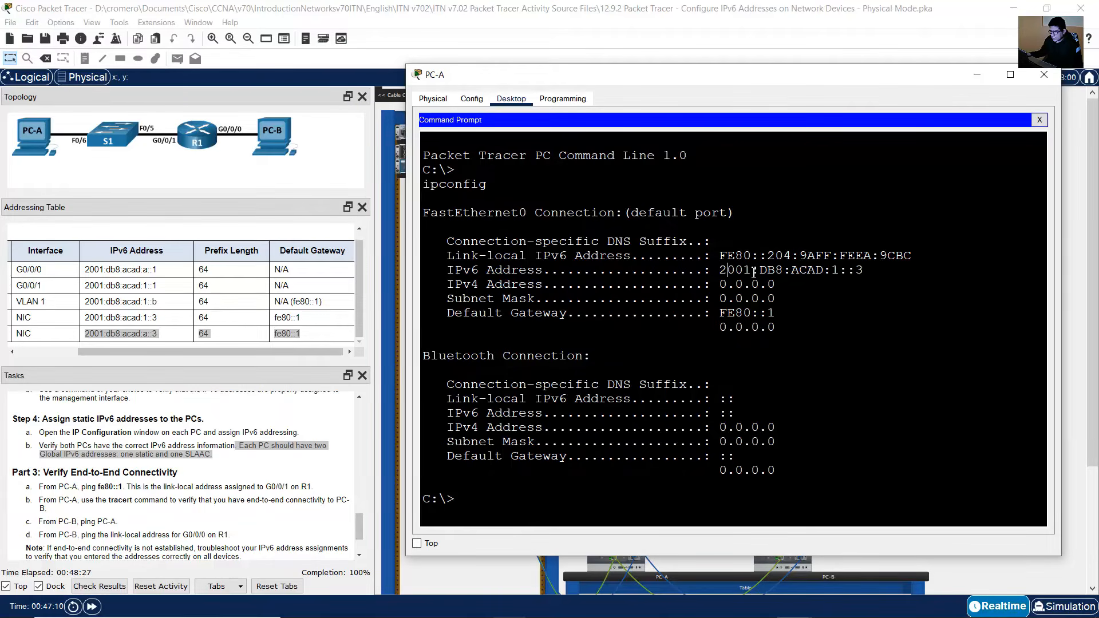
{"action": "left_click_drag", "start_coordinate": [753, 272], "coordinate": [848, 271]}
Step: Compare PC-B's link-local address, IPv6 addresses and default gateway in the ipconfig output with the addressing table
{"action": "left_click", "coordinate": [876, 44]}
{"action": "left_click", "coordinate": [783, 487]}
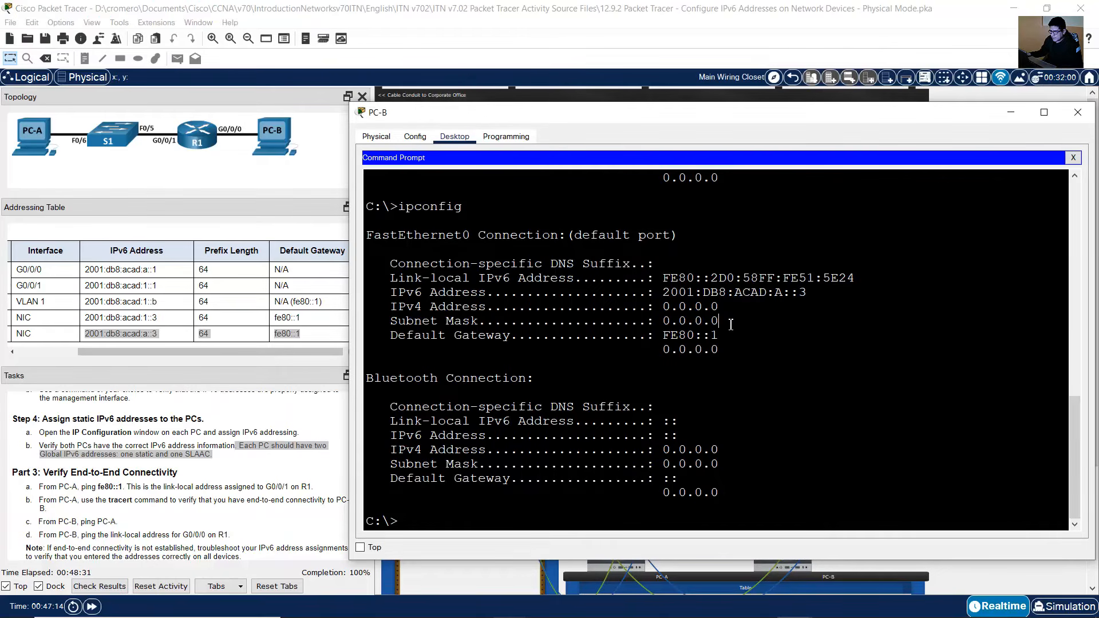
{"action": "left_click_drag", "start_coordinate": [664, 279], "coordinate": [839, 279]}
{"action": "left_click_drag", "start_coordinate": [666, 293], "coordinate": [809, 294]}
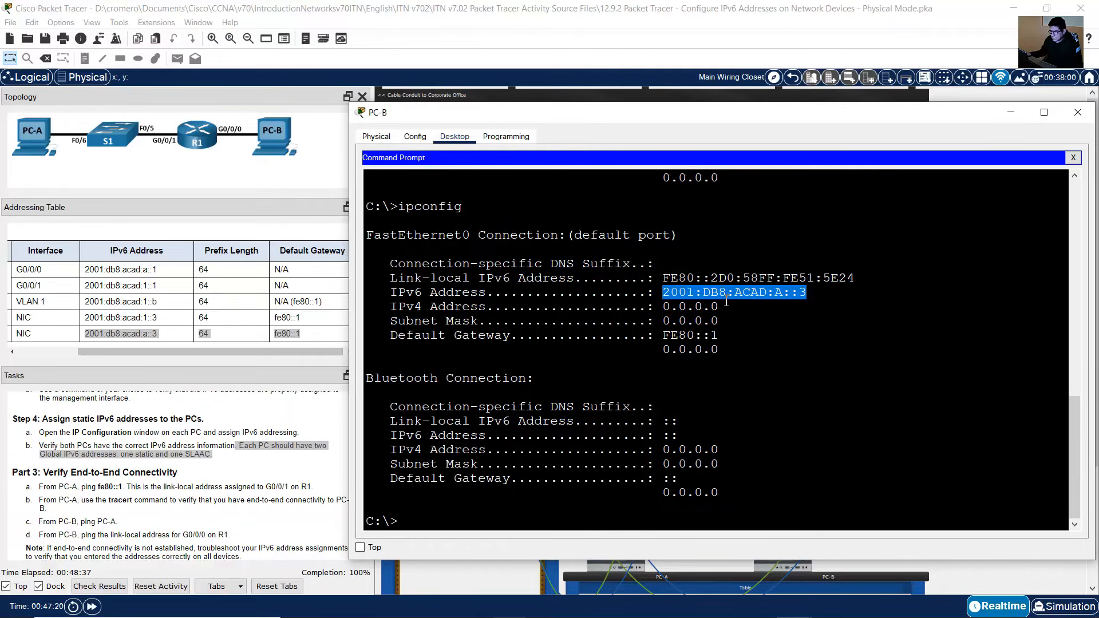
{"action": "left_click_drag", "start_coordinate": [670, 337], "coordinate": [720, 338]}
{"action": "scroll", "coordinate": [728, 377], "scroll_direction": "up", "scroll_amount": 6}
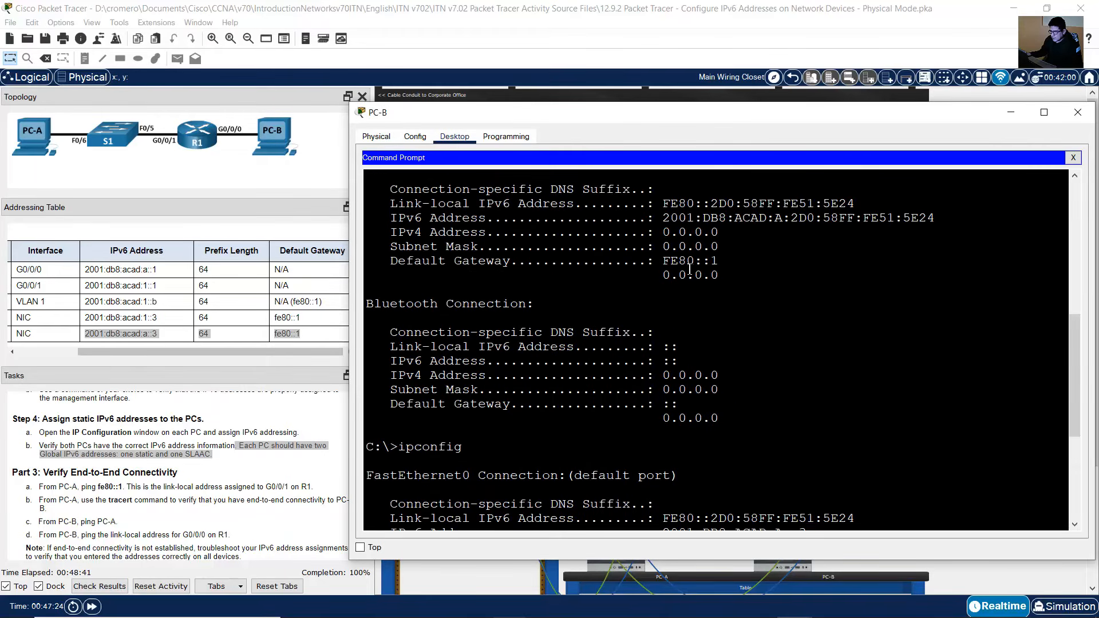
{"action": "left_click_drag", "start_coordinate": [672, 222], "coordinate": [900, 226]}
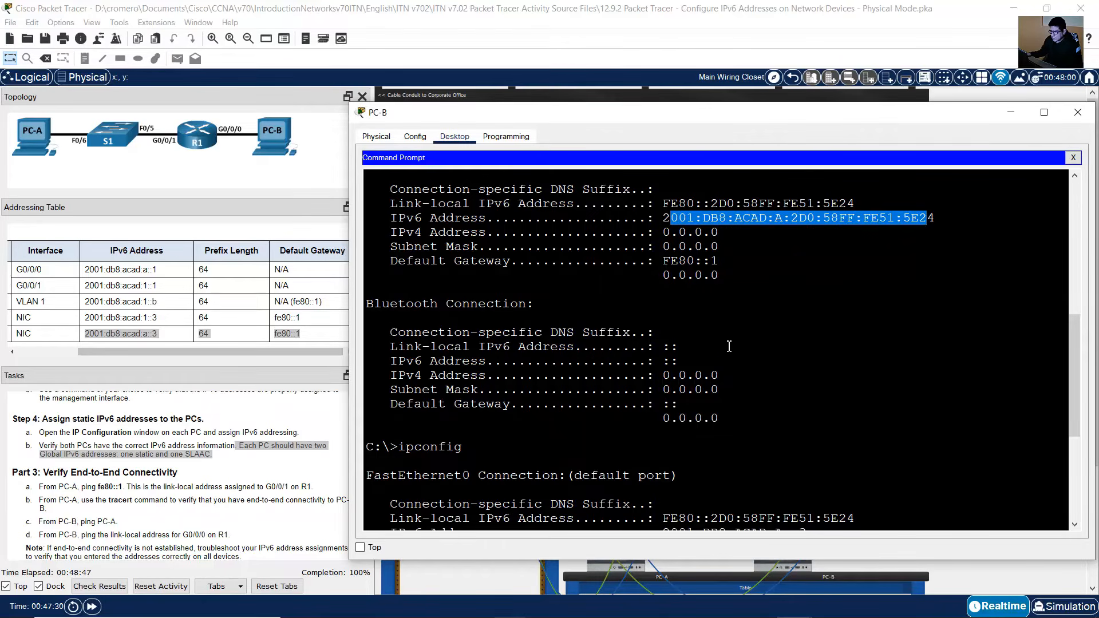
{"action": "scroll", "coordinate": [726, 338], "scroll_direction": "down", "scroll_amount": 5}
{"action": "left_click_drag", "start_coordinate": [663, 327], "coordinate": [859, 333]}
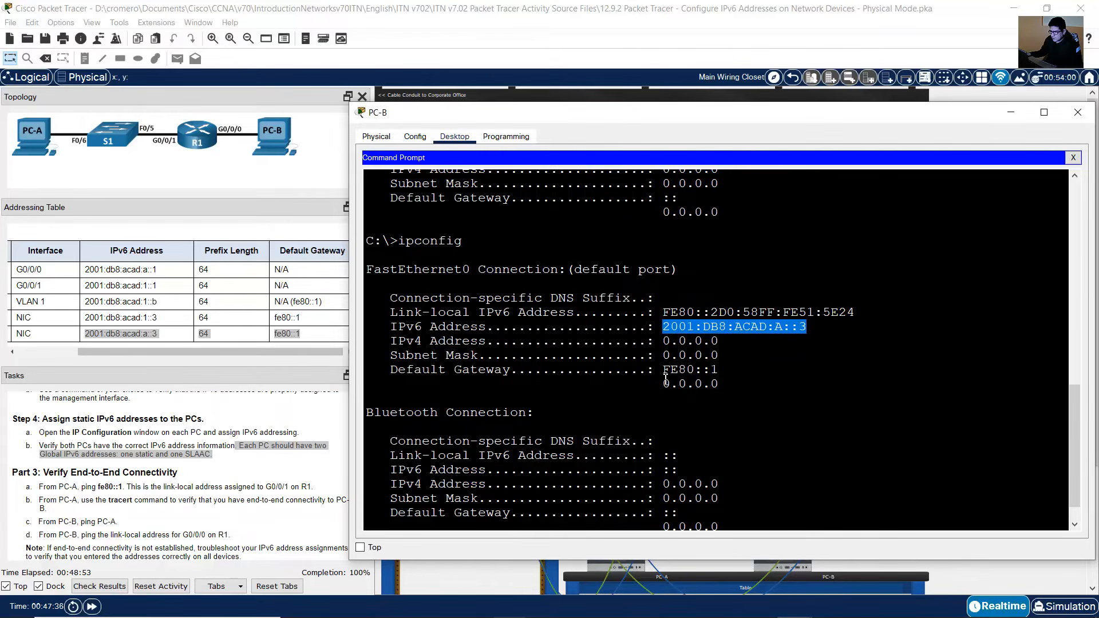
{"action": "scroll", "coordinate": [666, 379], "scroll_direction": "down", "scroll_amount": 1}
Step: Ping the router's link-local address fe80::1 from PC-A's command prompt
{"action": "left_click", "coordinate": [307, 440]}
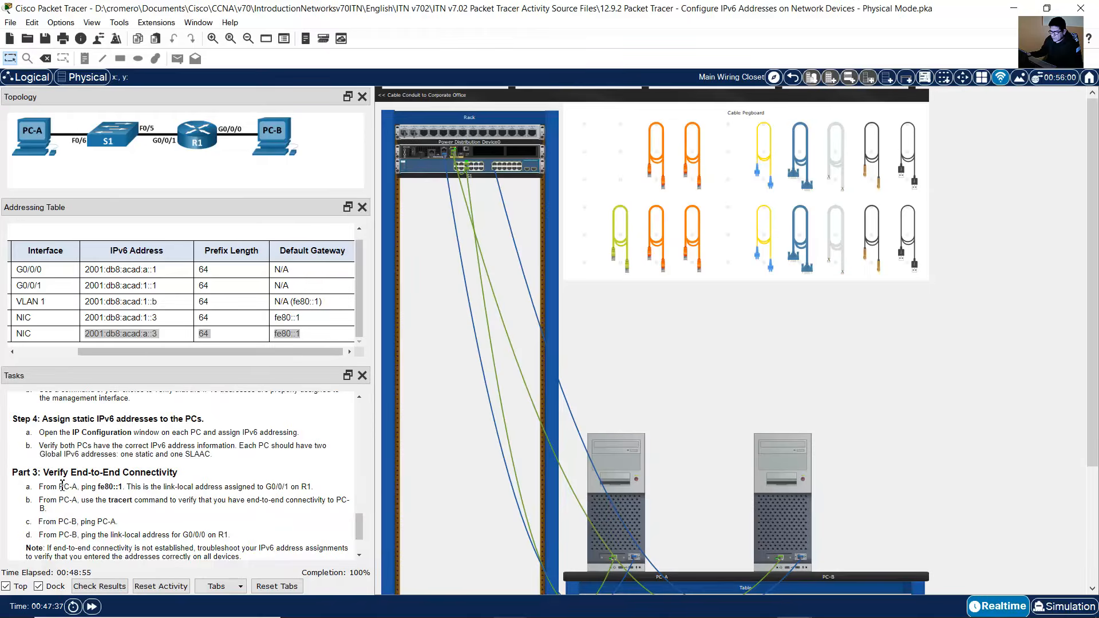
{"action": "left_click_drag", "start_coordinate": [48, 472], "coordinate": [178, 477]}
{"action": "scroll", "coordinate": [179, 477], "scroll_direction": "down", "scroll_amount": 2}
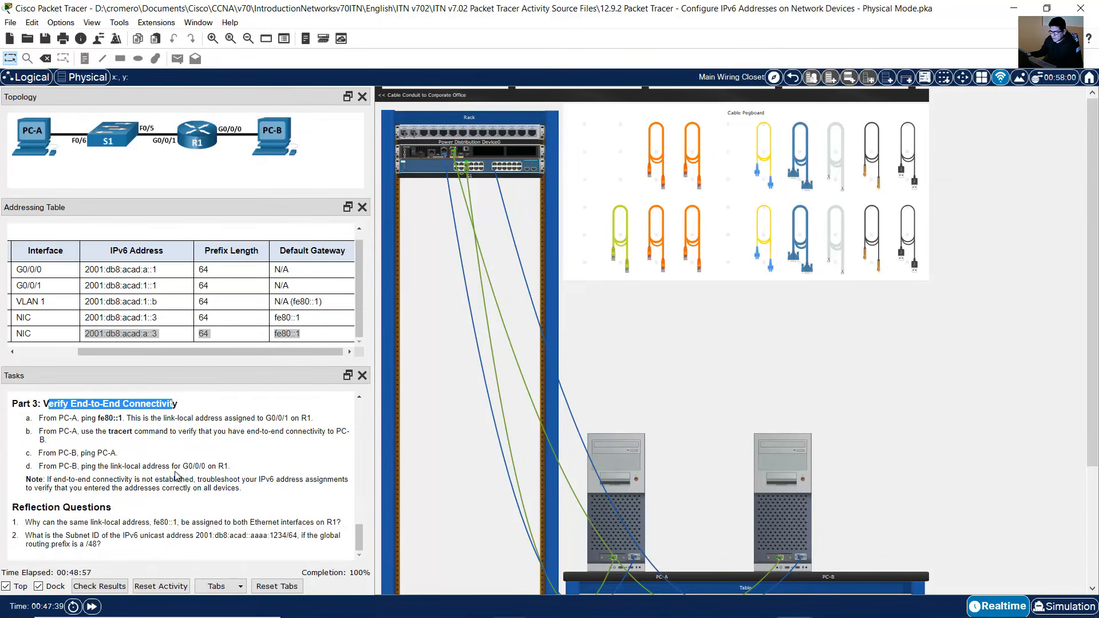
{"action": "left_click_drag", "start_coordinate": [41, 421], "coordinate": [127, 420]}
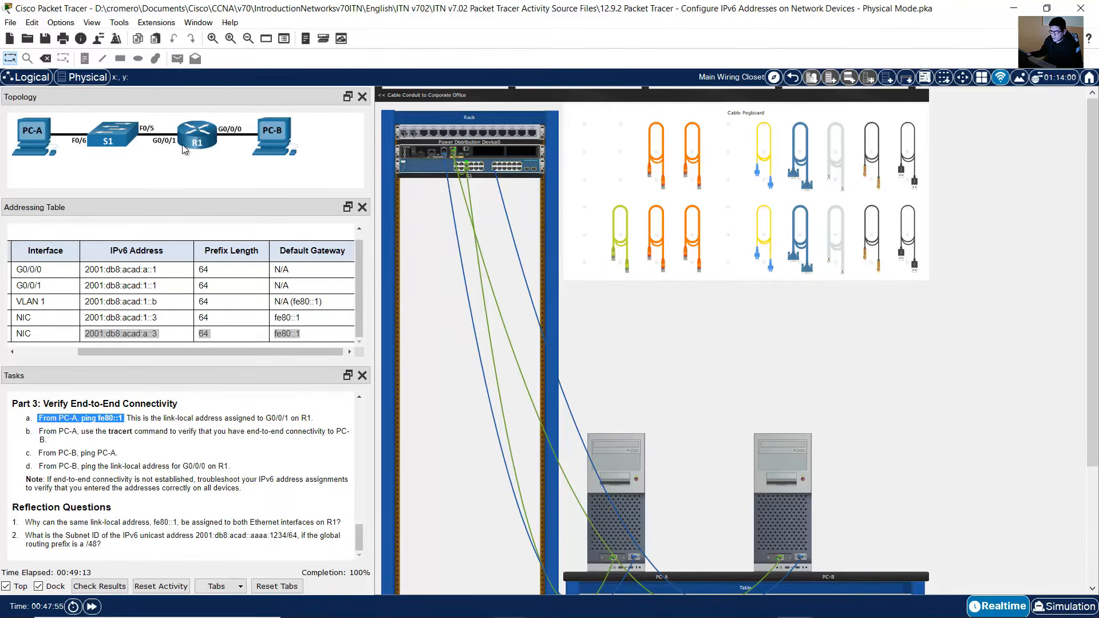
{"action": "left_click", "coordinate": [640, 507]}
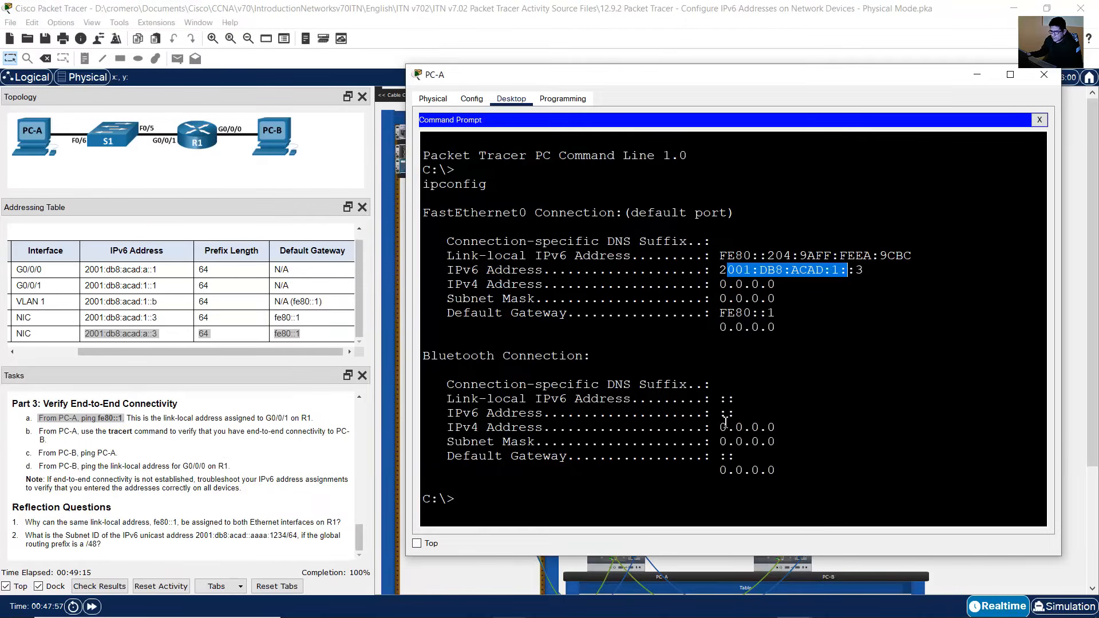
{"action": "left_click", "coordinate": [738, 448]}
{"action": "type", "text": "ping f"}
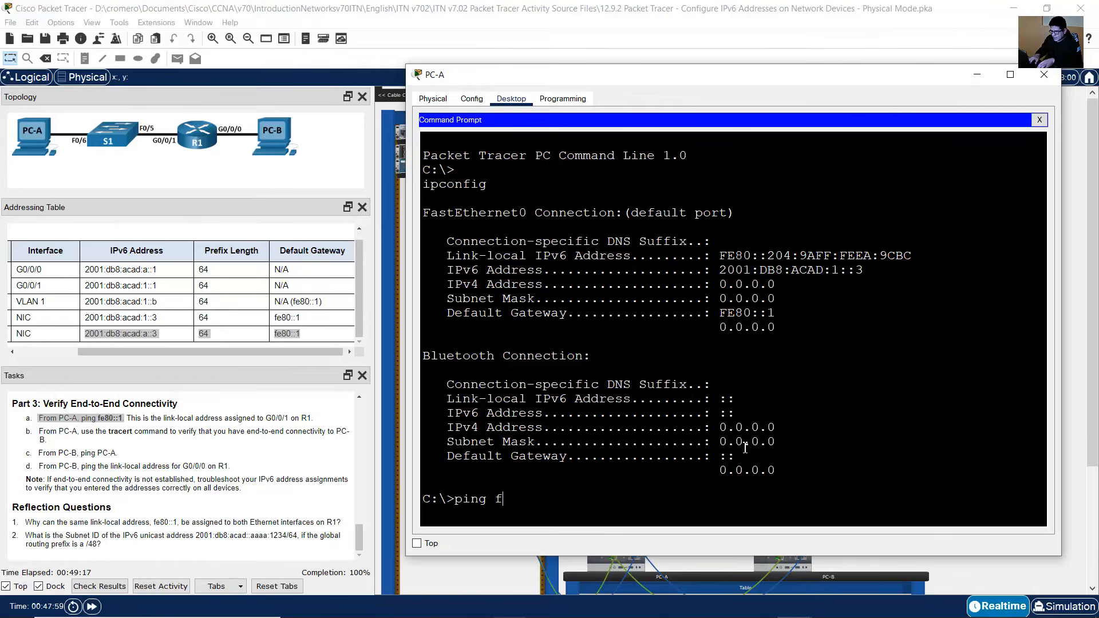
{"action": "type", "text": "e80::1"}
{"action": "key", "text": "Return"}
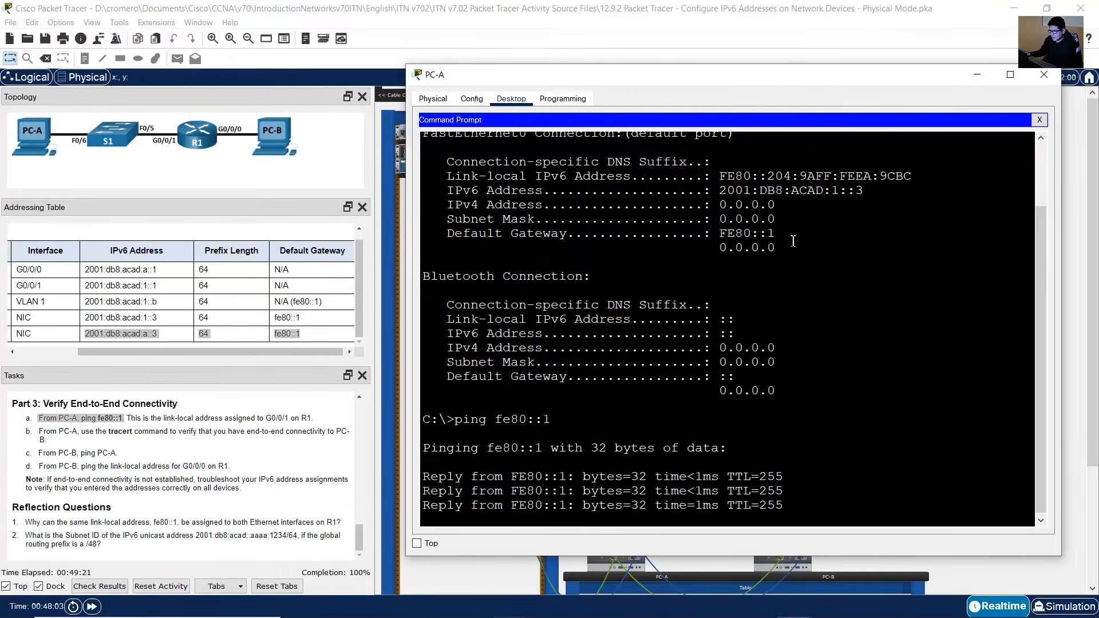
Step: Examine the ping replies and statistics on PC-A alongside the Part 3 task instructions
{"action": "scroll", "coordinate": [726, 197], "scroll_direction": "up", "scroll_amount": 1}
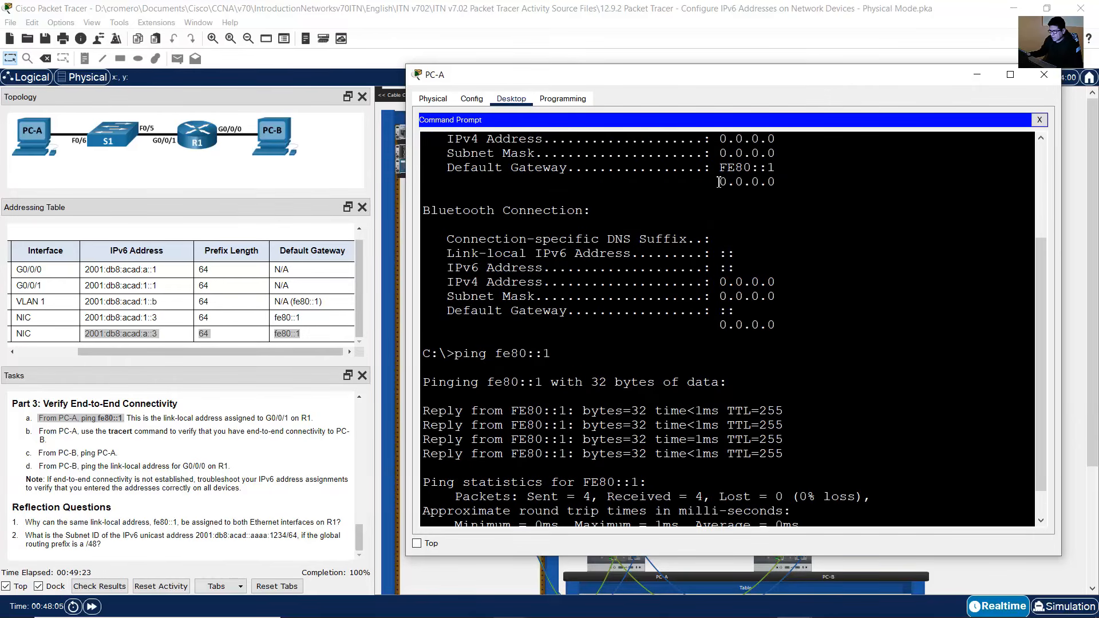
{"action": "left_click_drag", "start_coordinate": [535, 167], "coordinate": [787, 170]}
{"action": "scroll", "coordinate": [693, 360], "scroll_direction": "down", "scroll_amount": 1}
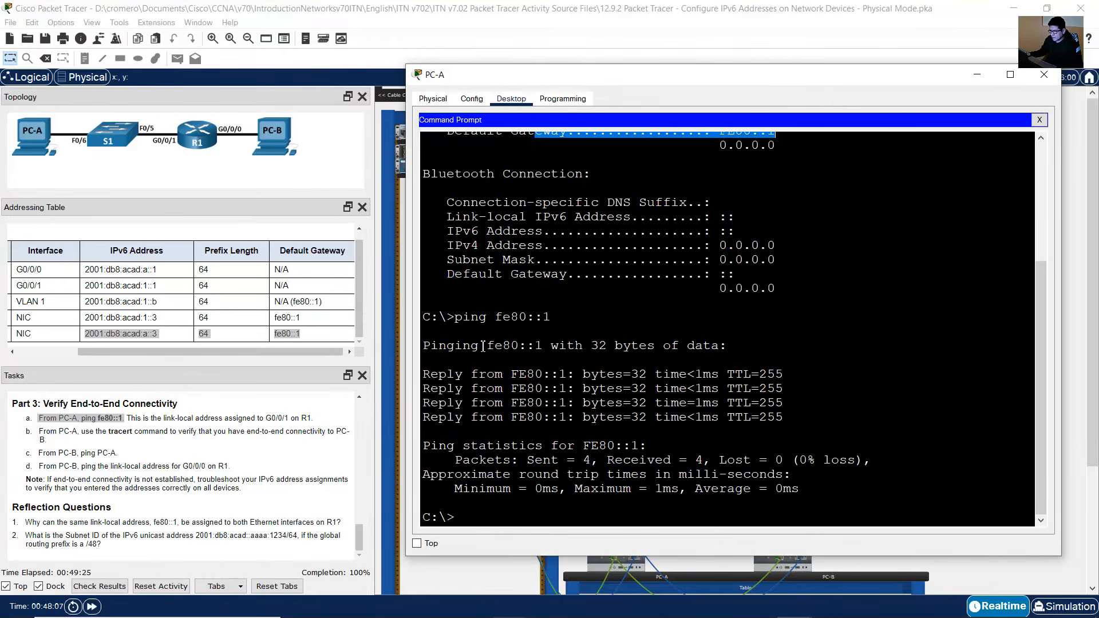
{"action": "left_click", "coordinate": [565, 356]}
{"action": "left_click_drag", "start_coordinate": [565, 356], "coordinate": [687, 460]}
{"action": "left_click", "coordinate": [177, 440]}
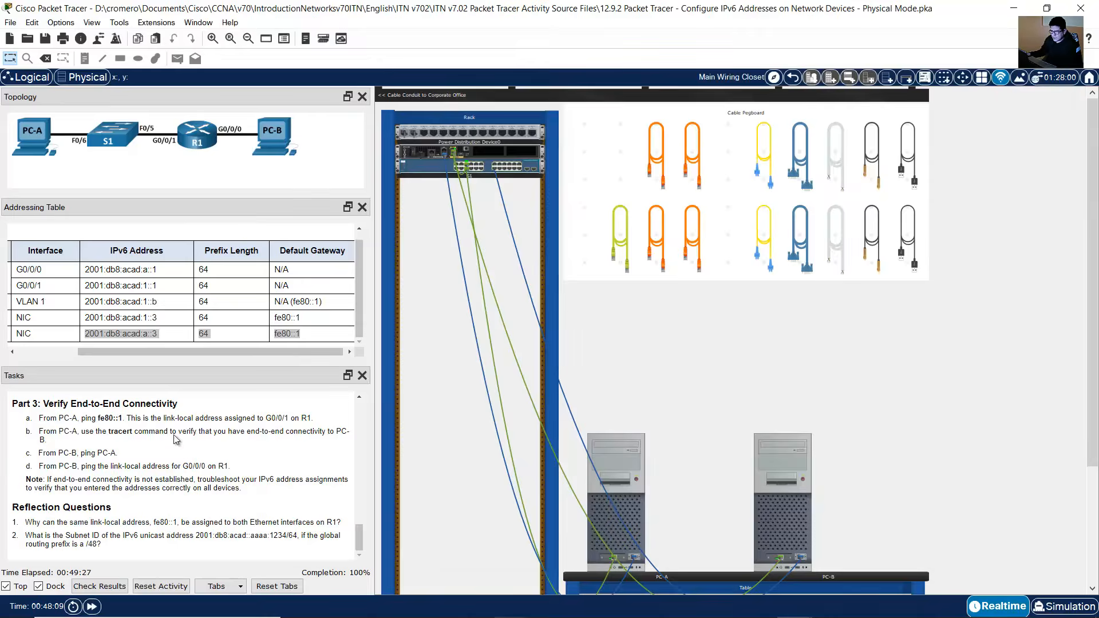
{"action": "left_click_drag", "start_coordinate": [134, 419], "coordinate": [313, 421]}
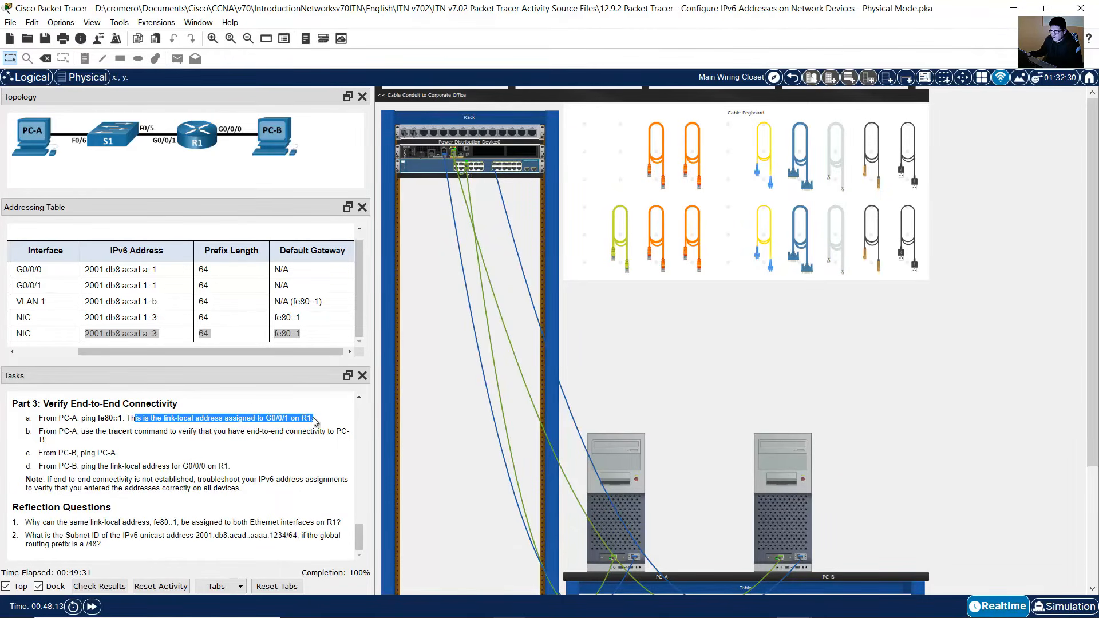
{"action": "left_click", "coordinate": [640, 503]}
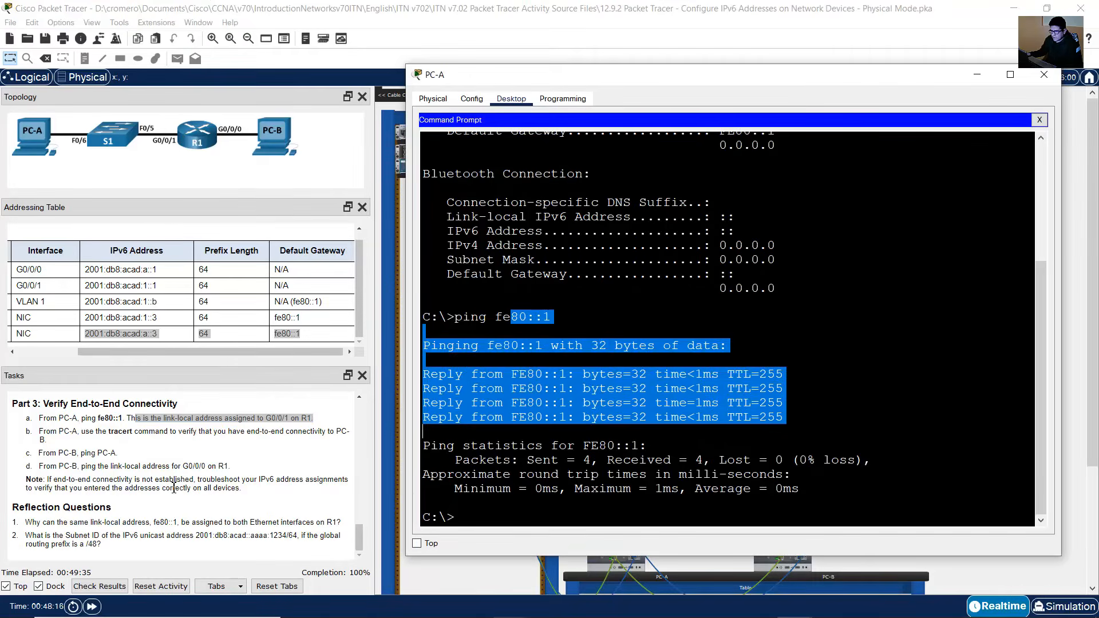
{"action": "left_click", "coordinate": [108, 479]}
{"action": "left_click_drag", "start_coordinate": [43, 432], "coordinate": [74, 445]}
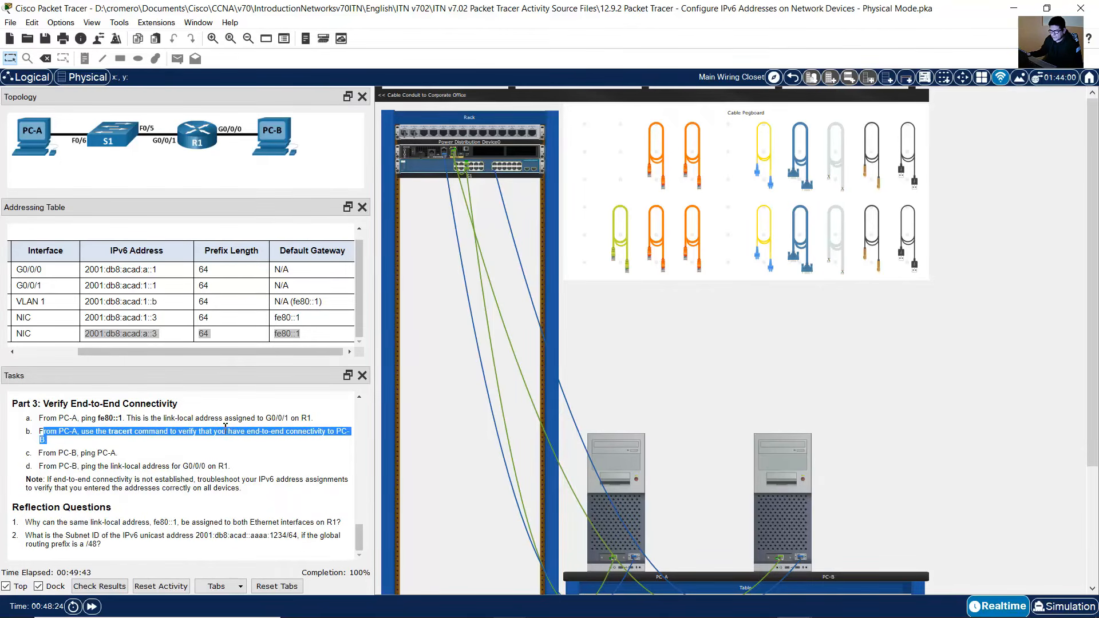
Step: Run tracert from PC-A's command prompt to PC-B's address 2001:db8:acad:a::3 and highlight the hops in the output
{"action": "left_click", "coordinate": [633, 509]}
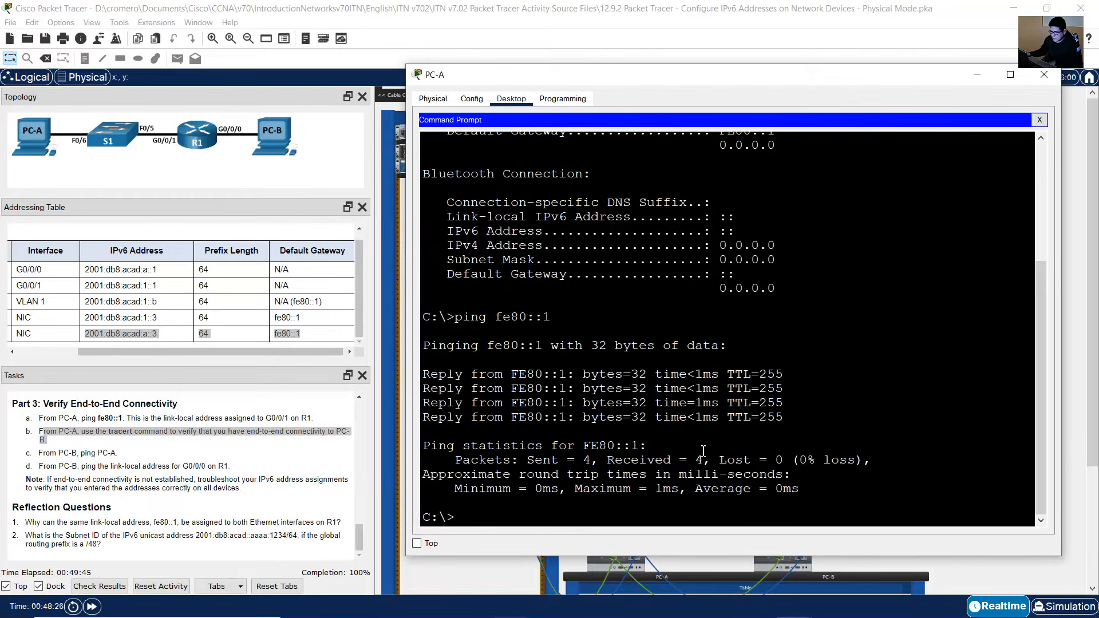
{"action": "type", "text": "traca"}
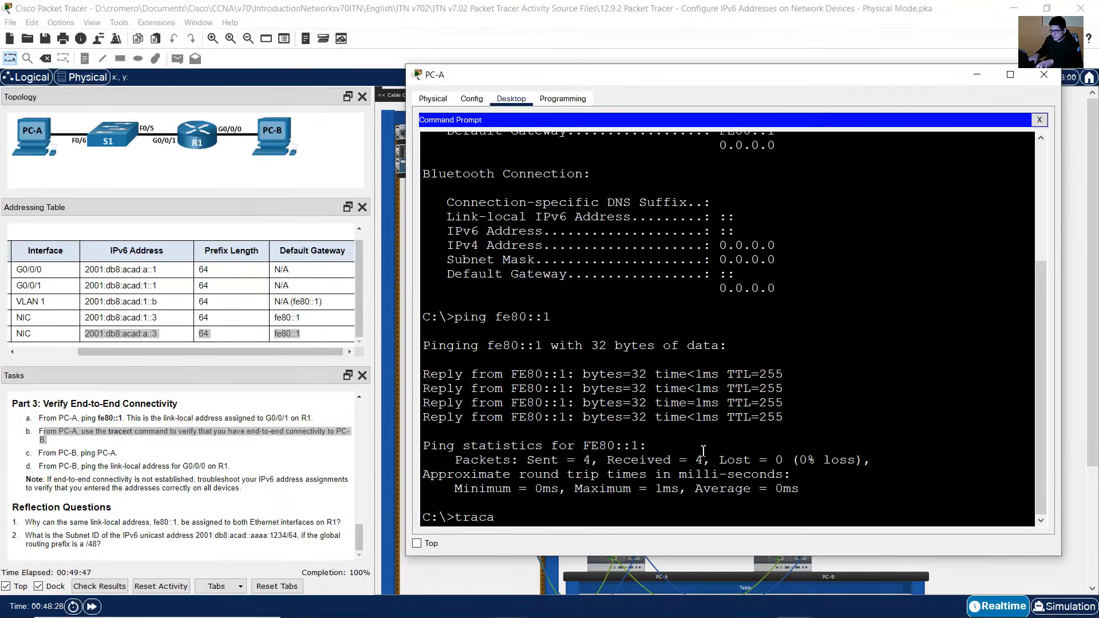
{"action": "key", "text": "BackSpace"}
{"action": "type", "text": "ert"}
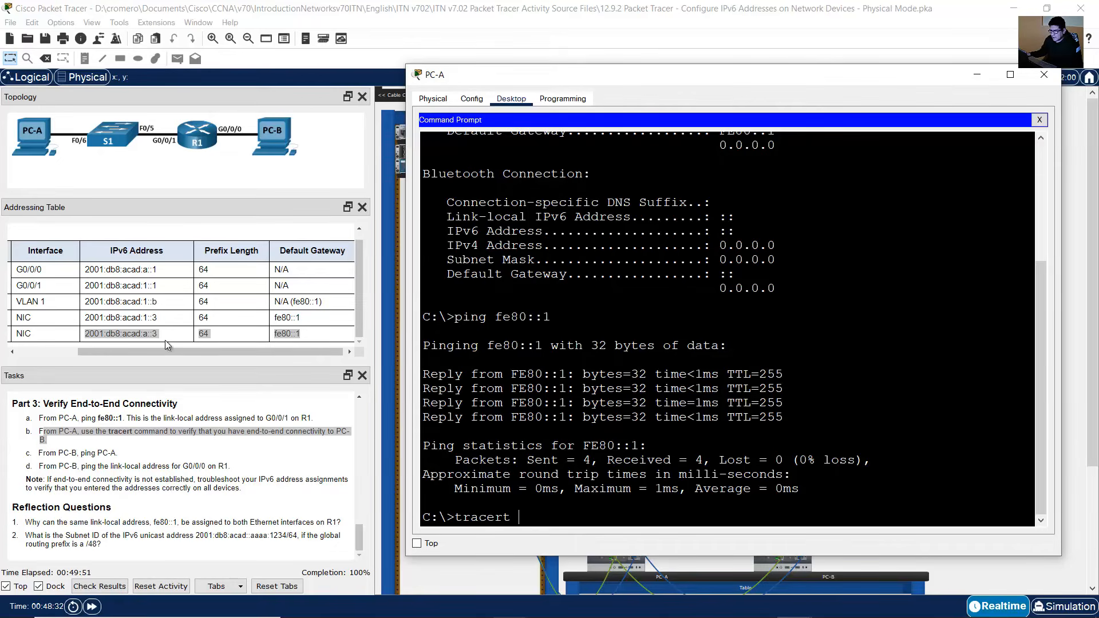
{"action": "left_click_drag", "start_coordinate": [123, 348], "coordinate": [245, 338]}
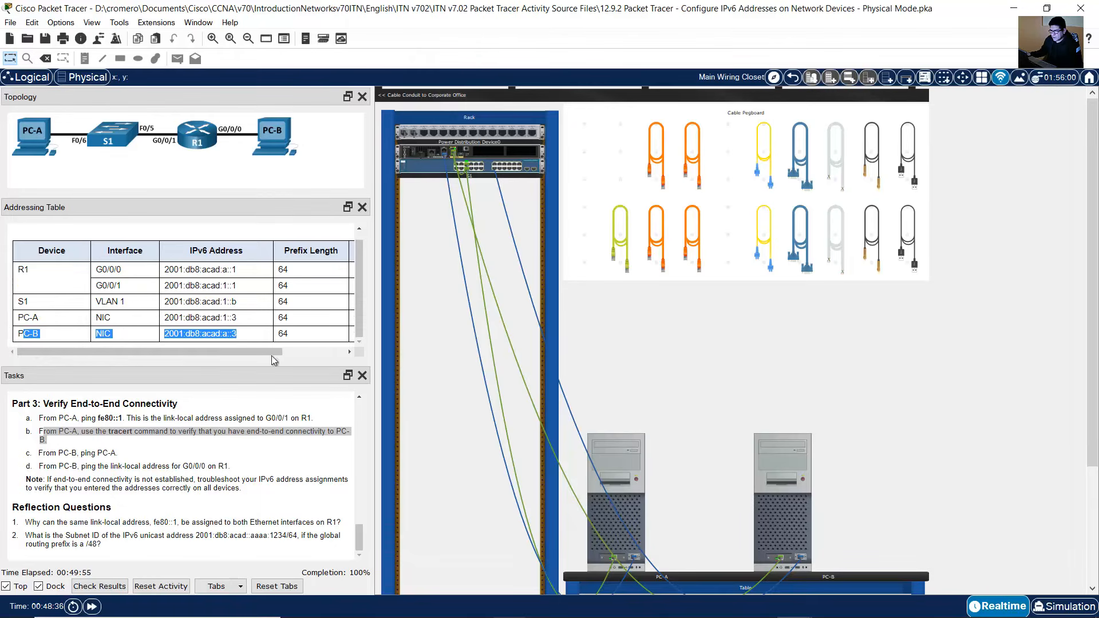
{"action": "left_click", "coordinate": [638, 510]}
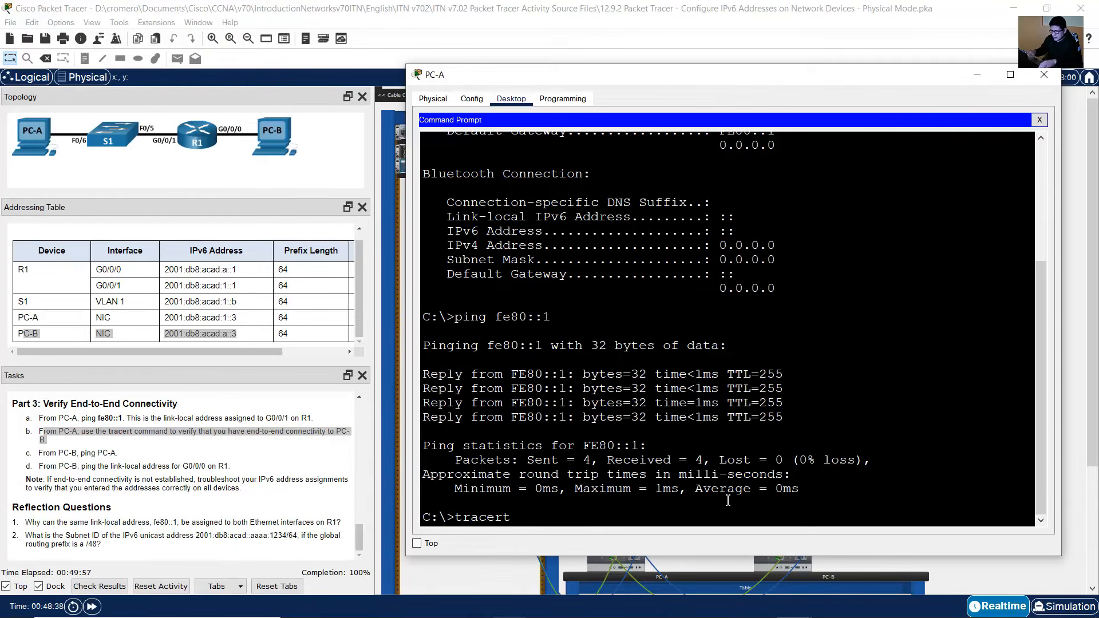
{"action": "type", "text": "2001:db8:"}
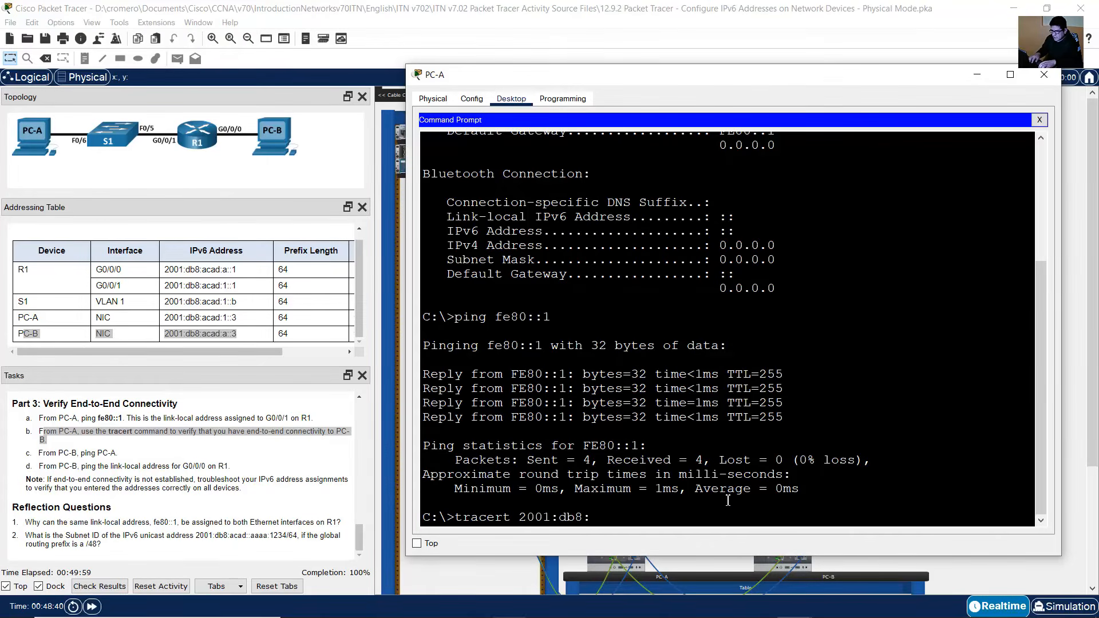
{"action": "type", "text": "acad:a::3"}
{"action": "key", "text": "Return"}
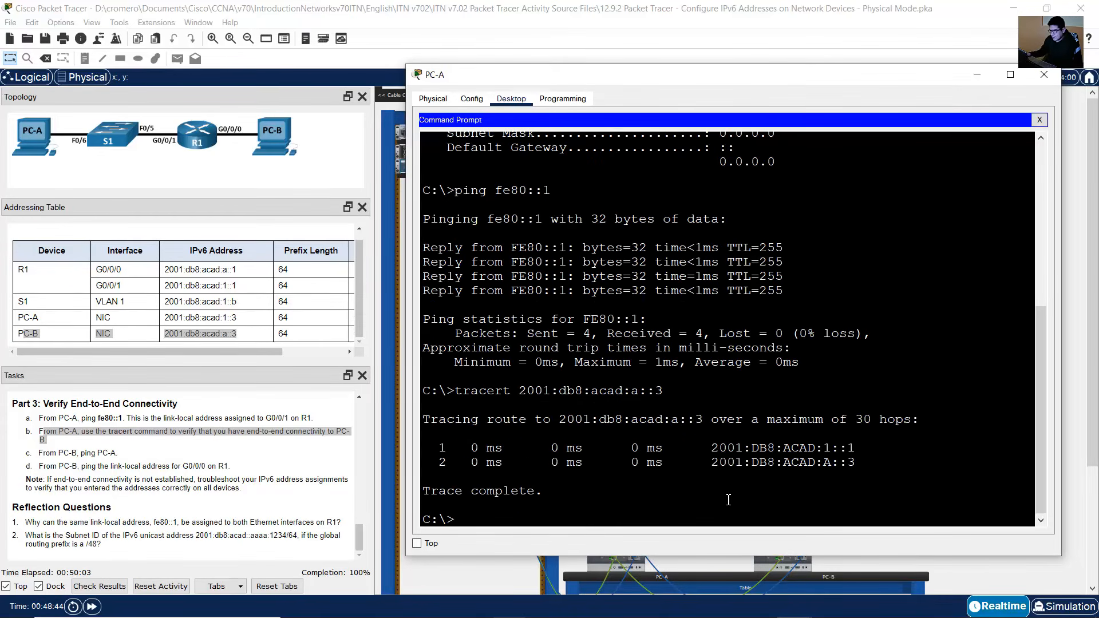
{"action": "left_click_drag", "start_coordinate": [507, 429], "coordinate": [549, 496]}
{"action": "left_click", "coordinate": [550, 495]}
{"action": "left_click_drag", "start_coordinate": [447, 449], "coordinate": [856, 448]}
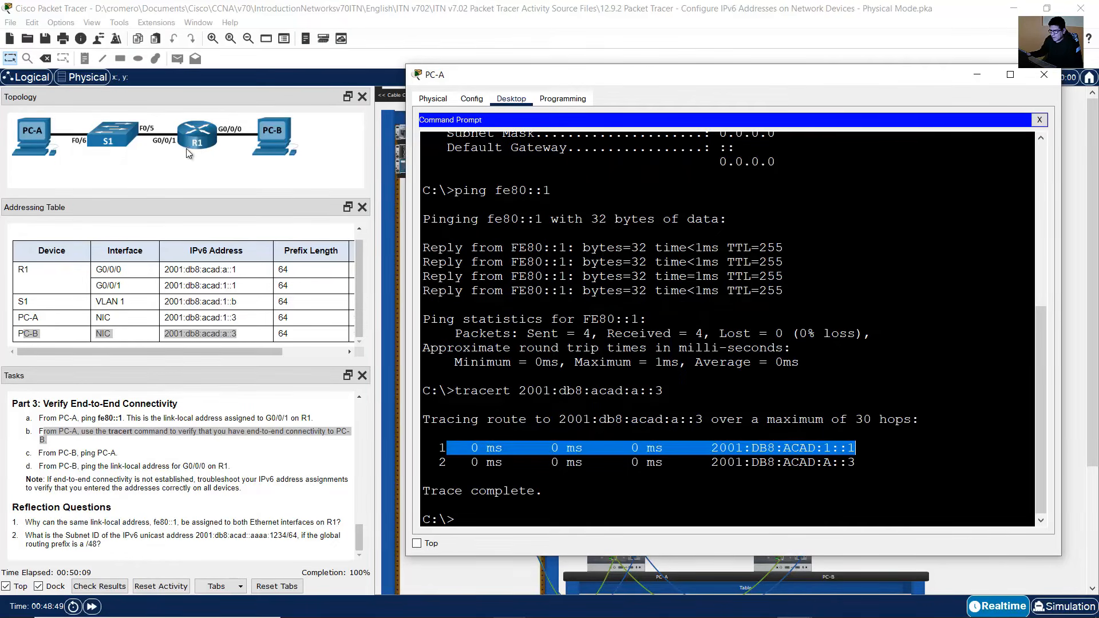
{"action": "left_click_drag", "start_coordinate": [454, 463], "coordinate": [856, 465]}
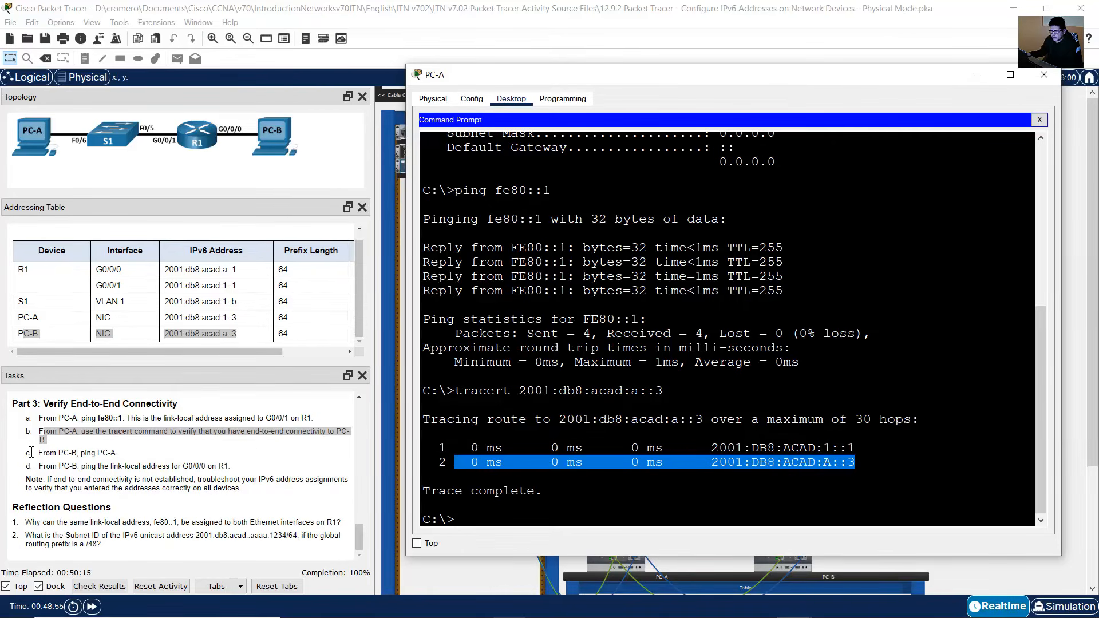
Step: Ping PC-A's address 2001:db8:acad:1::3 from PC-B's command prompt
{"action": "left_click_drag", "start_coordinate": [38, 453], "coordinate": [120, 453]}
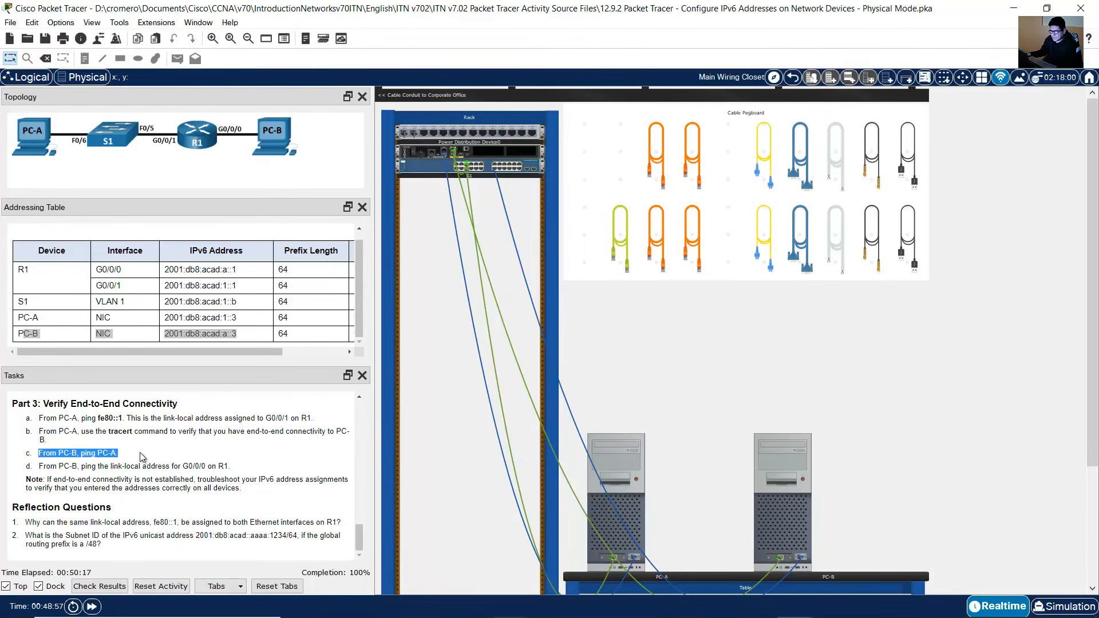
{"action": "left_click", "coordinate": [789, 520]}
{"action": "left_click", "coordinate": [744, 477]}
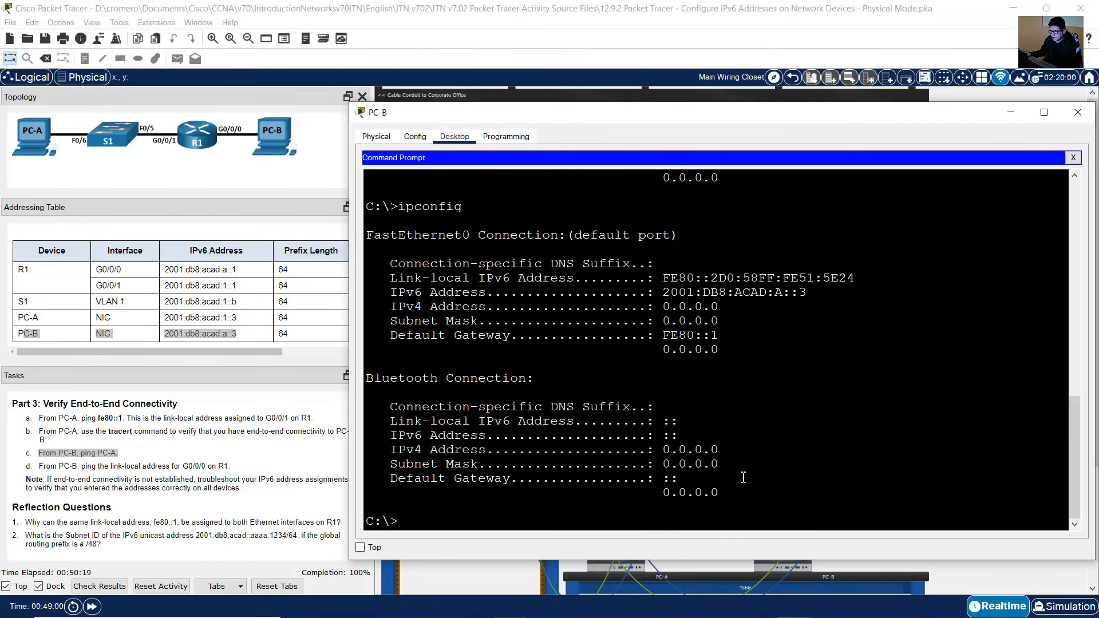
{"action": "type", "text": "ping 20"}
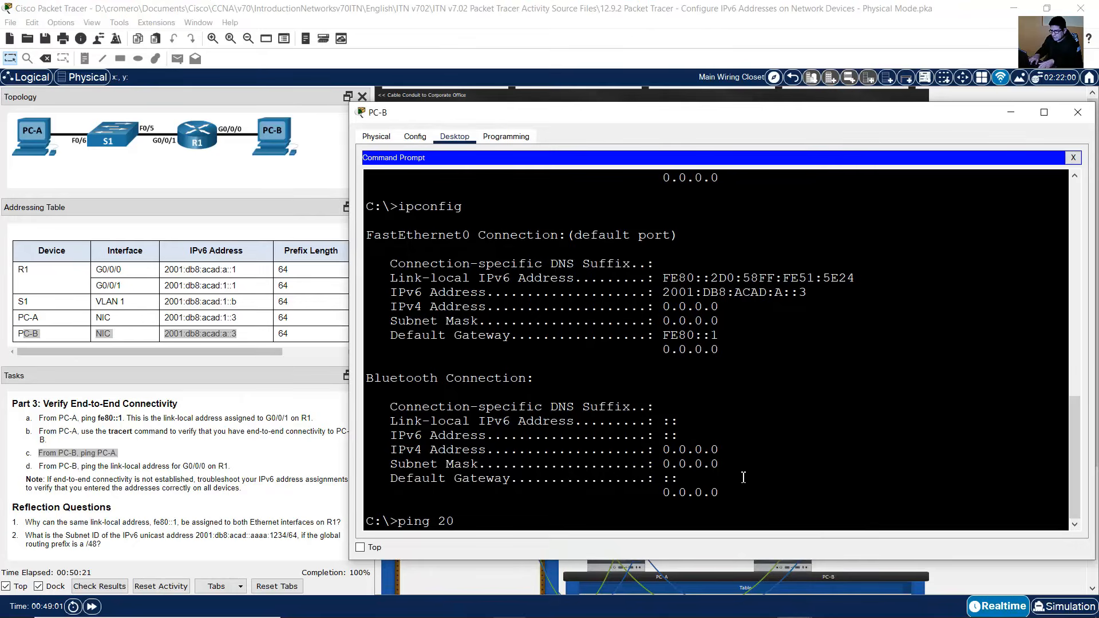
{"action": "type", "text": "01:db8:a"}
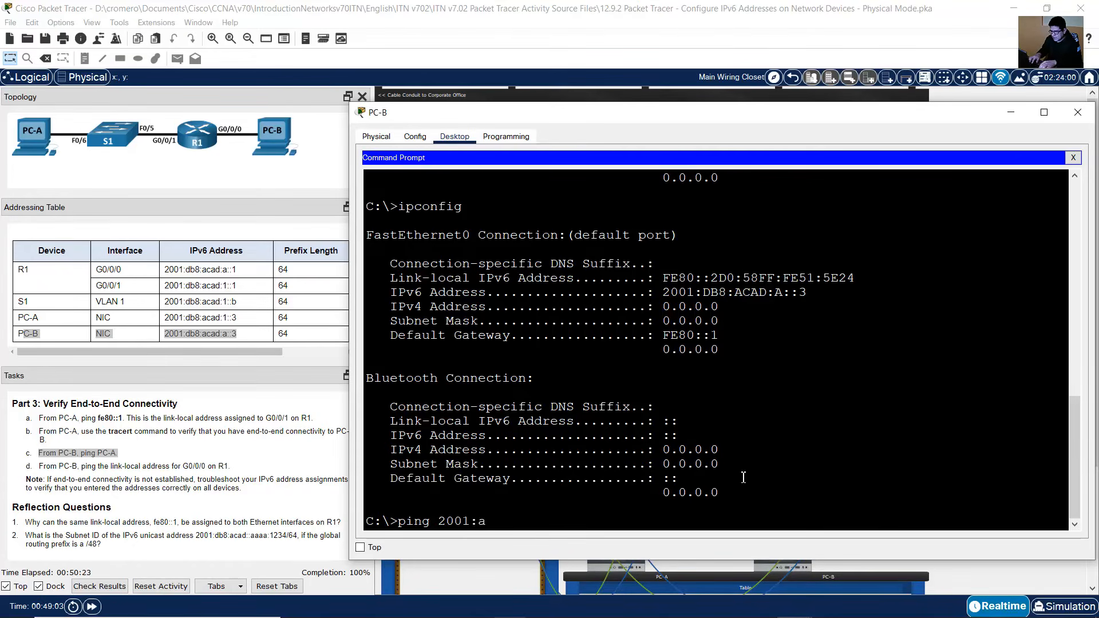
{"action": "key", "text": "BackSpace"}
{"action": "type", "text": "db8:acad:1::3"}
{"action": "key", "text": "Return"}
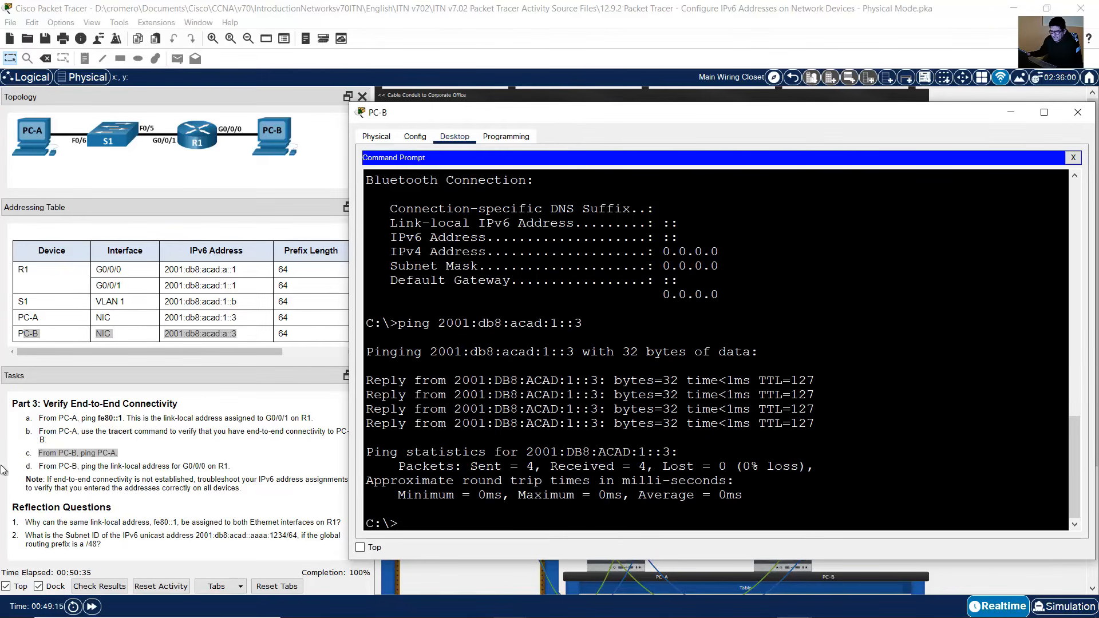
Step: Ping R1's link-local address fe80::1 from PC-B's command prompt
{"action": "left_click", "coordinate": [54, 463]}
{"action": "left_click_drag", "start_coordinate": [46, 467], "coordinate": [240, 462]}
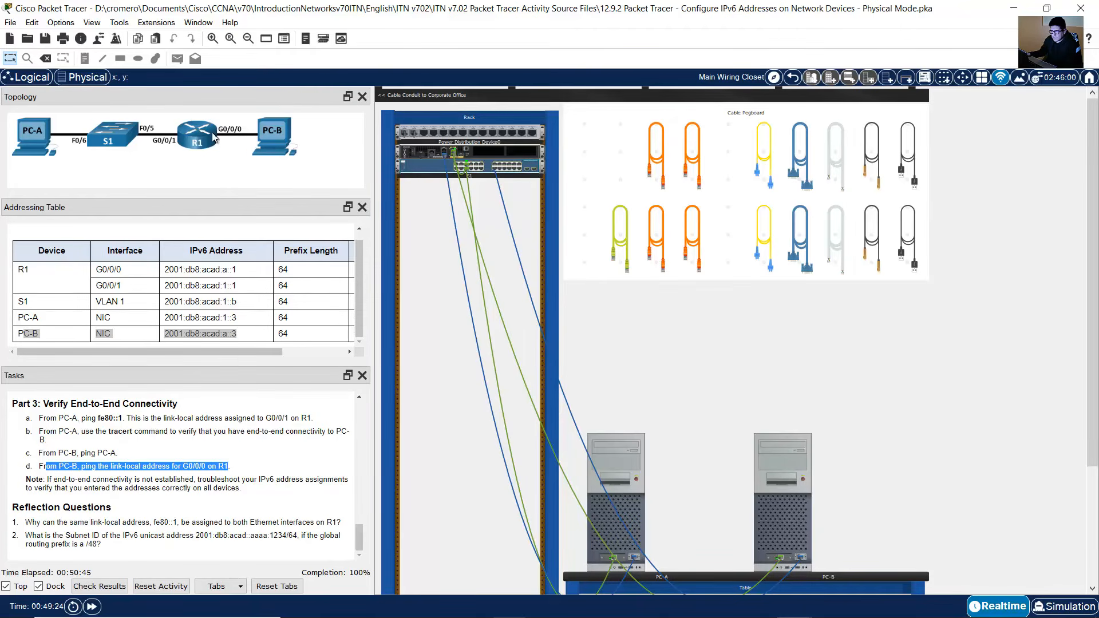
{"action": "left_click", "coordinate": [794, 522]}
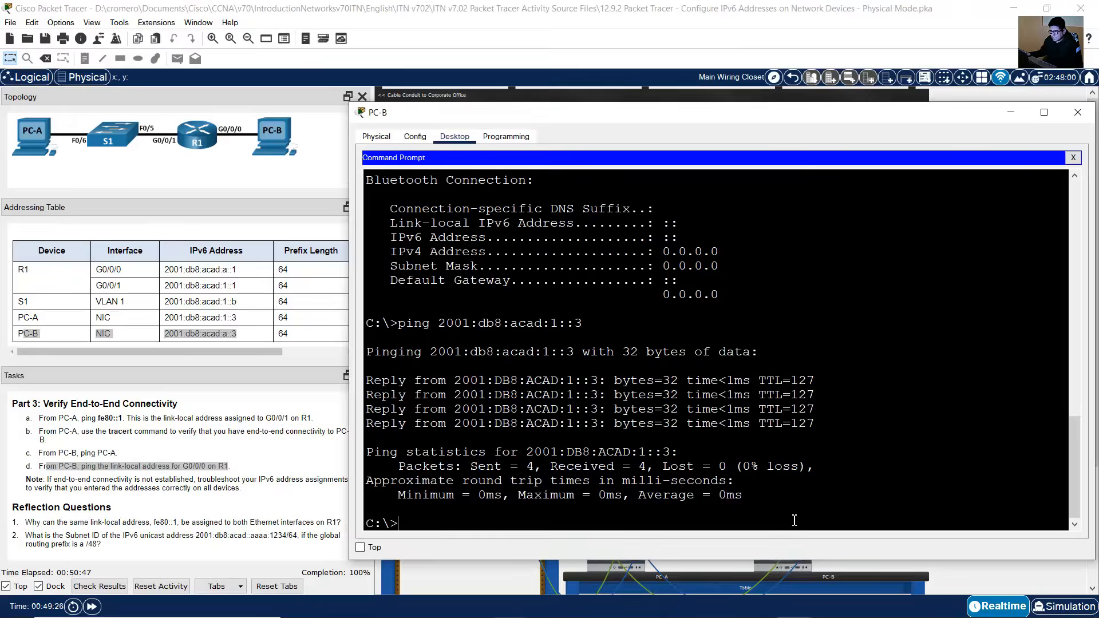
{"action": "type", "text": "ing "}
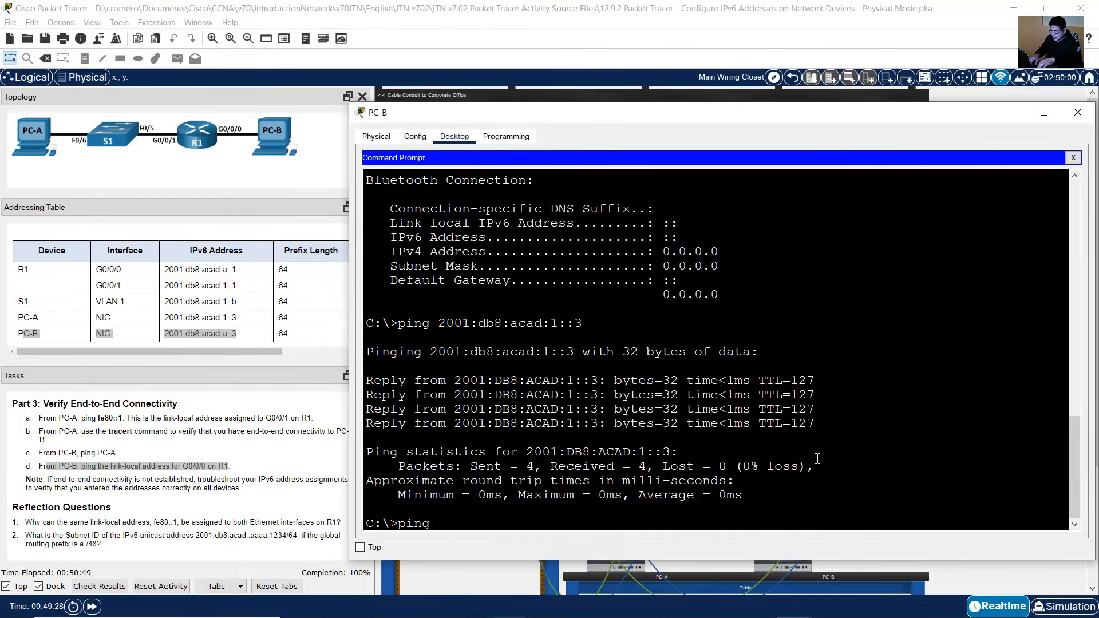
{"action": "type", "text": "fe80::1"}
{"action": "key", "text": "Return"}
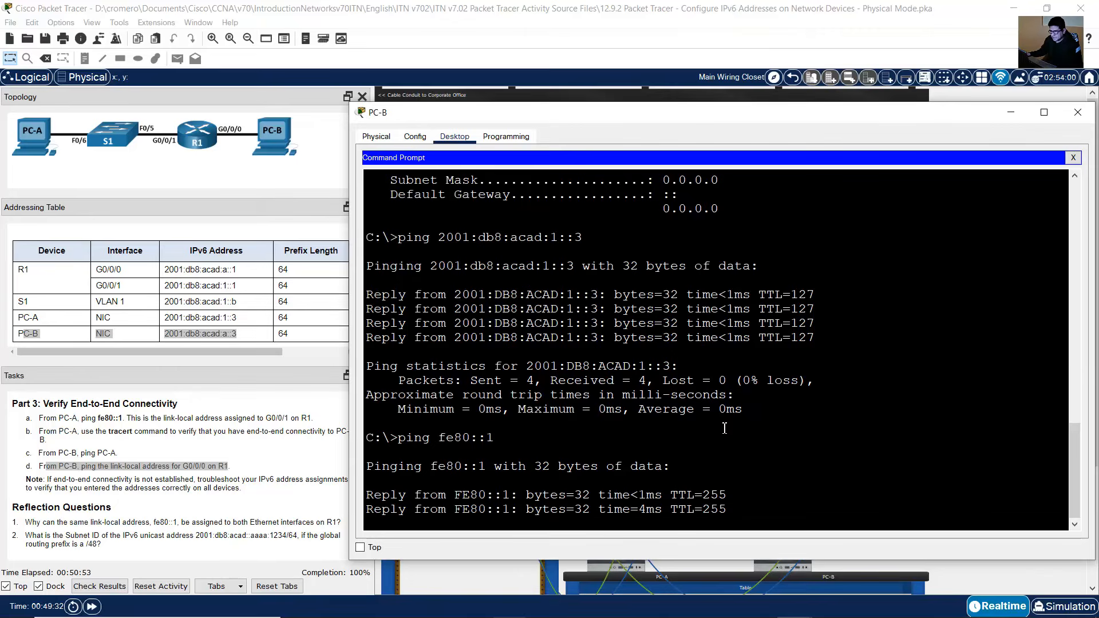
Step: Read reflection question 1 and the earlier task note about using the same link-local address on both router interfaces
{"action": "left_click", "coordinate": [305, 451]}
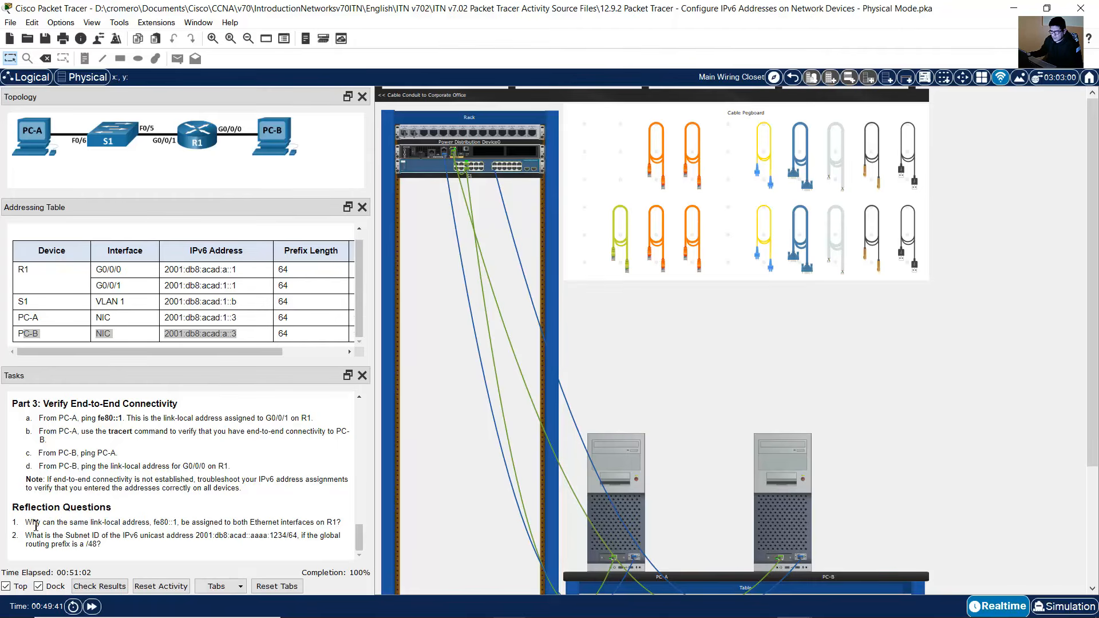
{"action": "left_click_drag", "start_coordinate": [25, 522], "coordinate": [342, 522]}
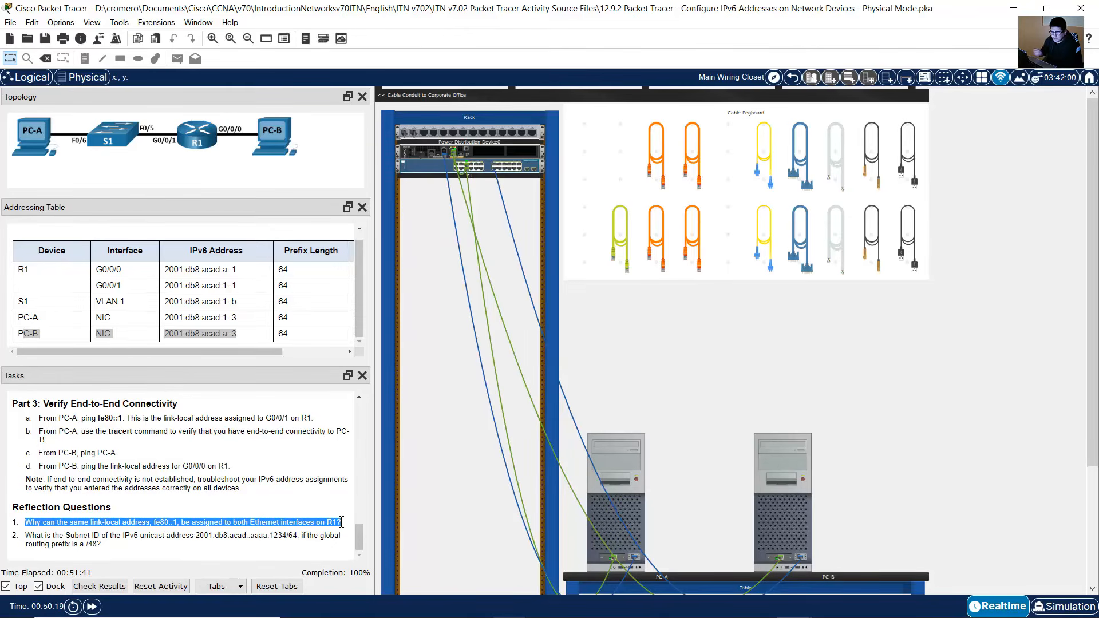
{"action": "scroll", "coordinate": [190, 448], "scroll_direction": "up", "scroll_amount": 10}
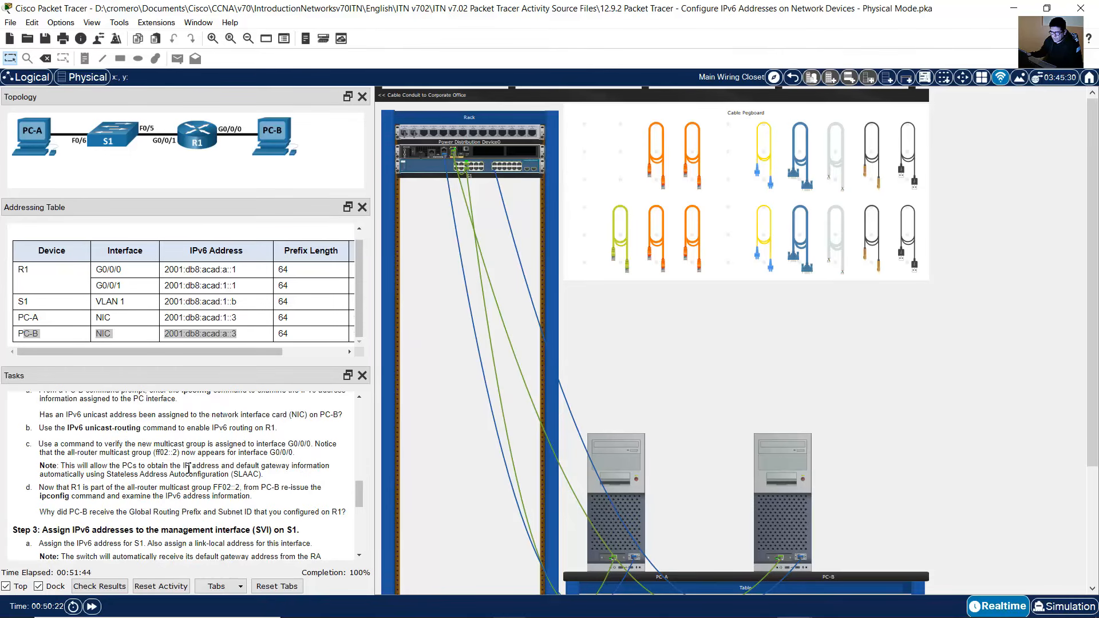
{"action": "scroll", "coordinate": [189, 468], "scroll_direction": "up", "scroll_amount": 4}
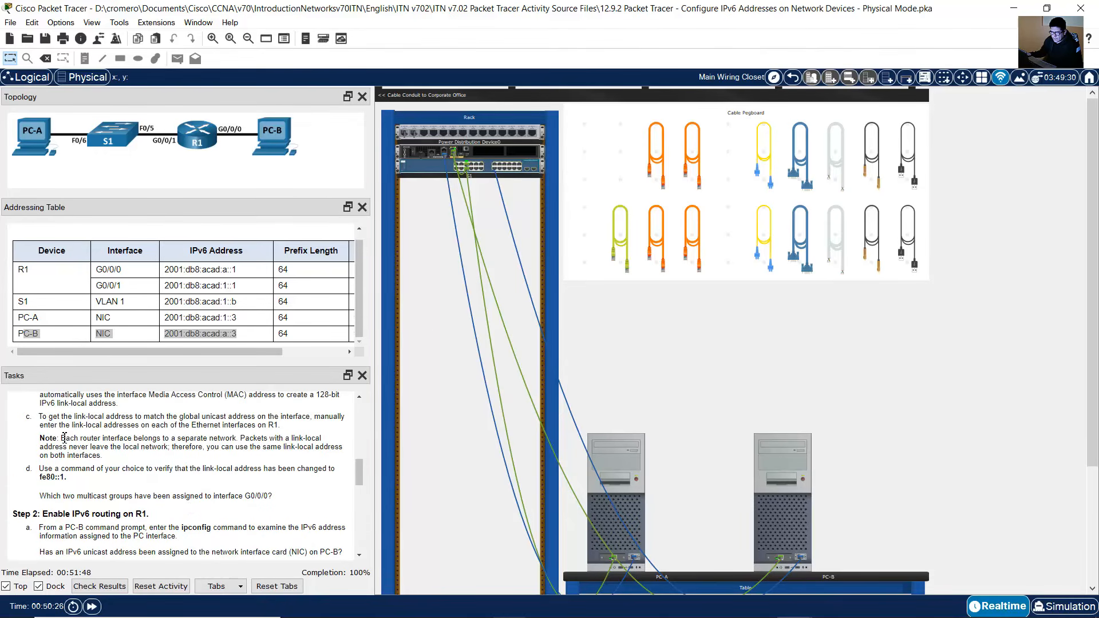
{"action": "left_click_drag", "start_coordinate": [61, 438], "coordinate": [136, 461]}
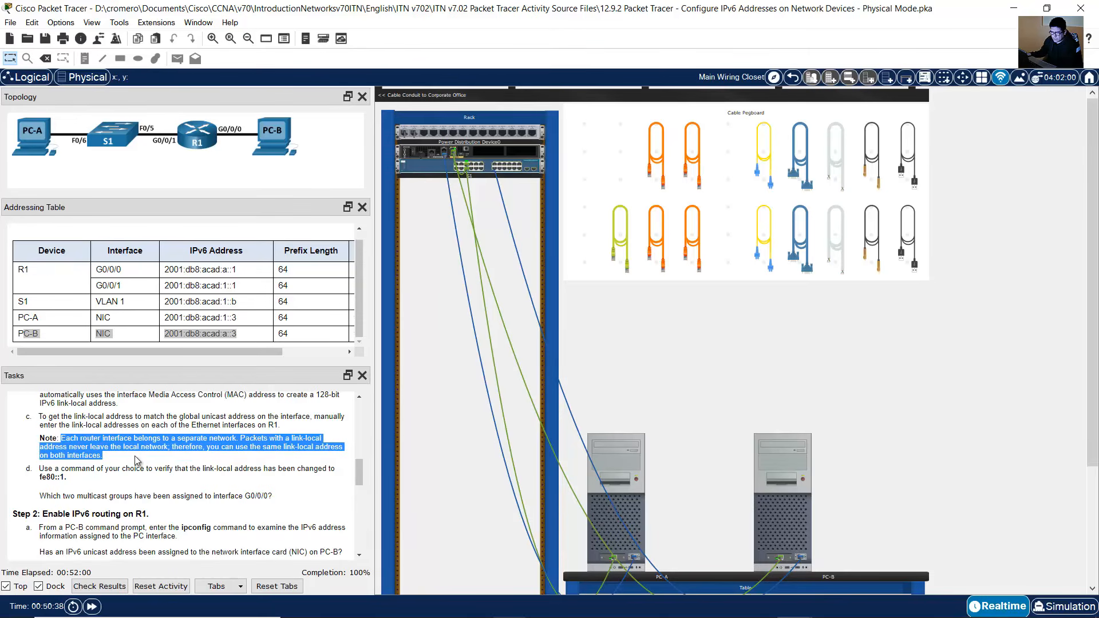
{"action": "scroll", "coordinate": [247, 497], "scroll_direction": "down", "scroll_amount": 10}
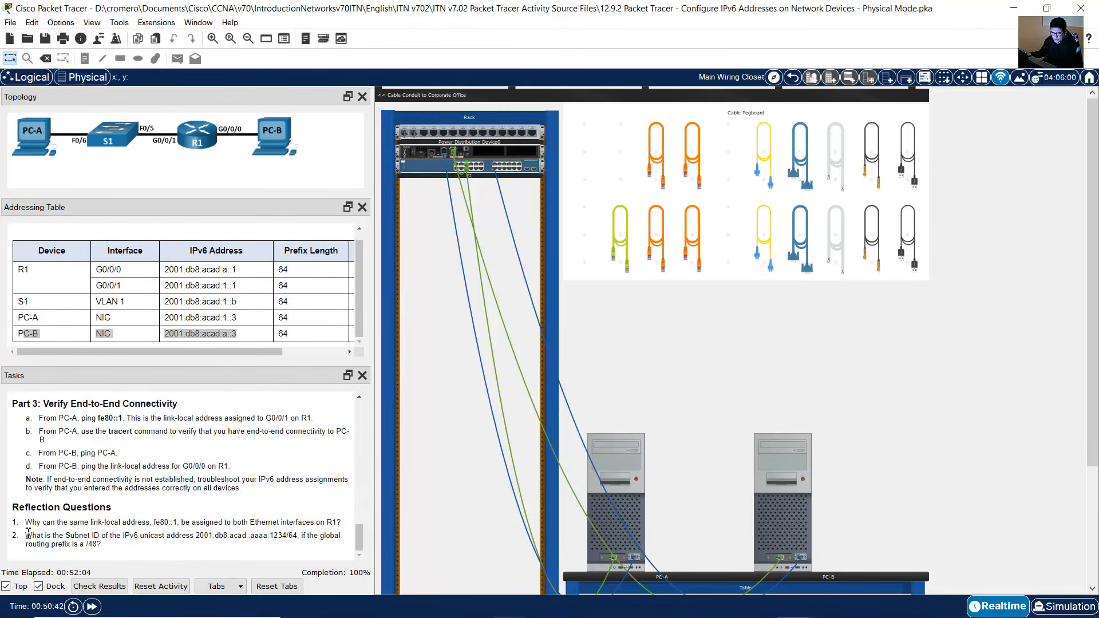
Step: Write the reflection question's address 2001:db8:acad::aaaa:1234 in a Notepad document
{"action": "left_click_drag", "start_coordinate": [30, 536], "coordinate": [94, 545]}
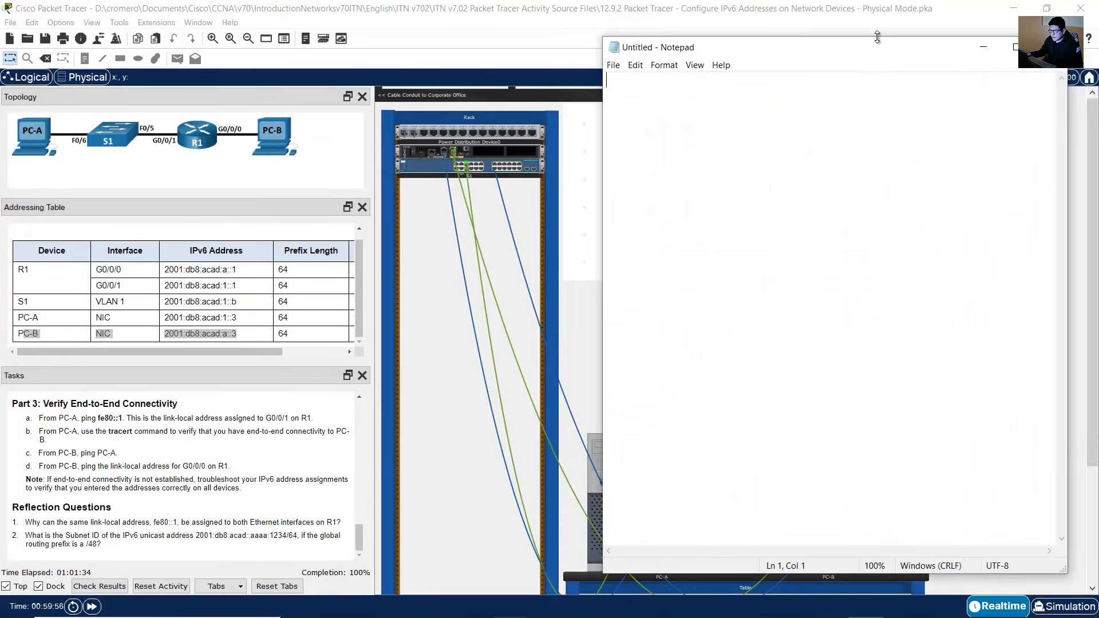
{"action": "left_click_drag", "start_coordinate": [876, 37], "coordinate": [663, 146]}
{"action": "type", "text": "2"}
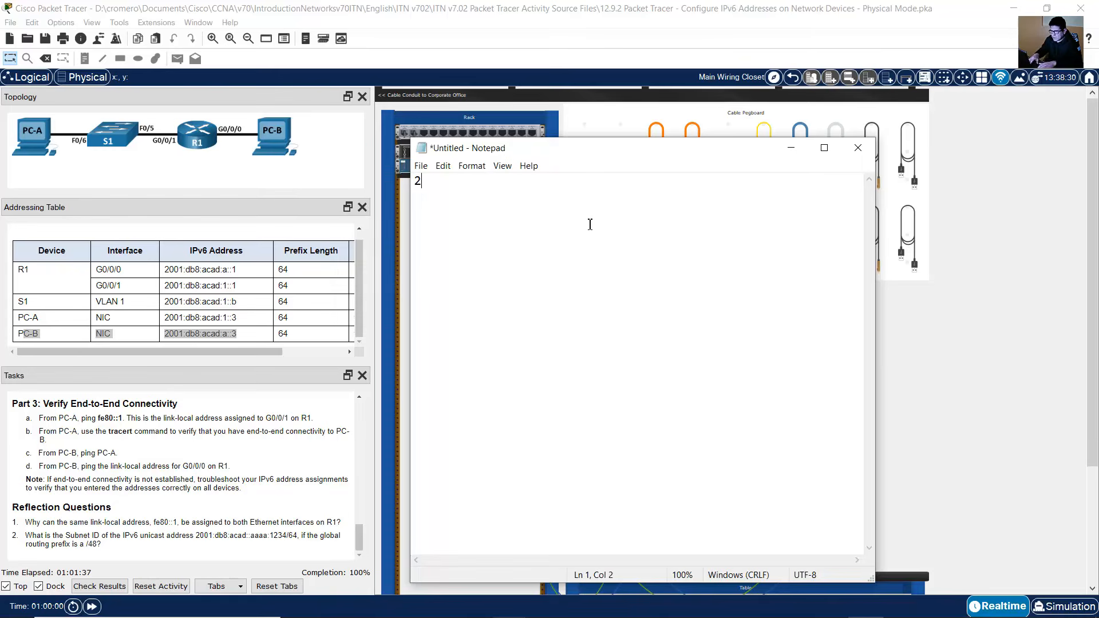
{"action": "type", "text": "001:db8:"}
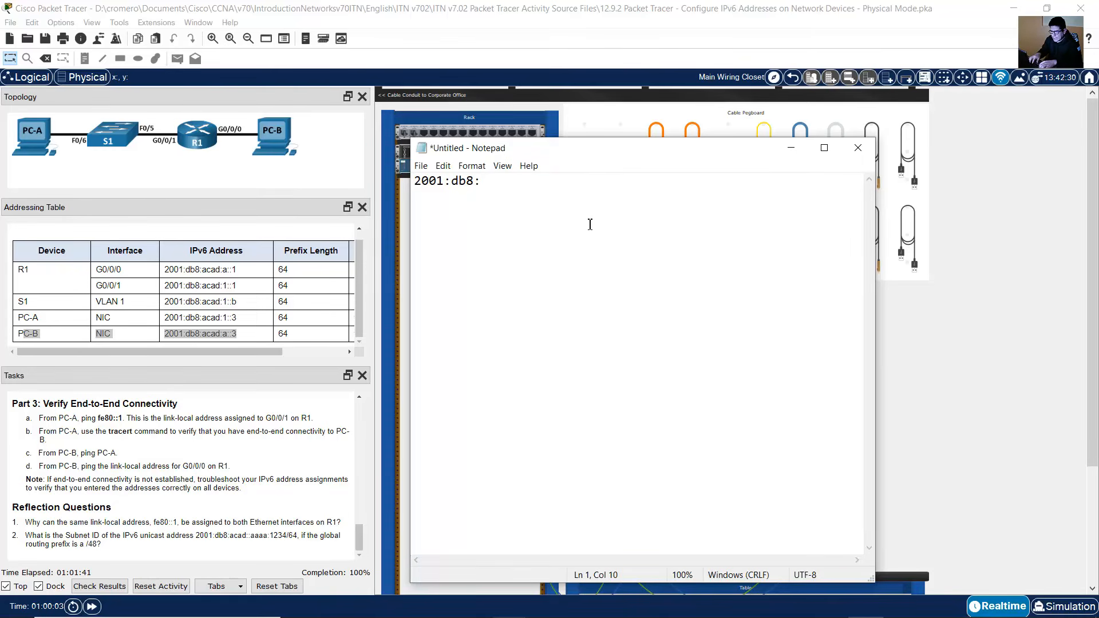
{"action": "type", "text": "acad::aaaa:1234"}
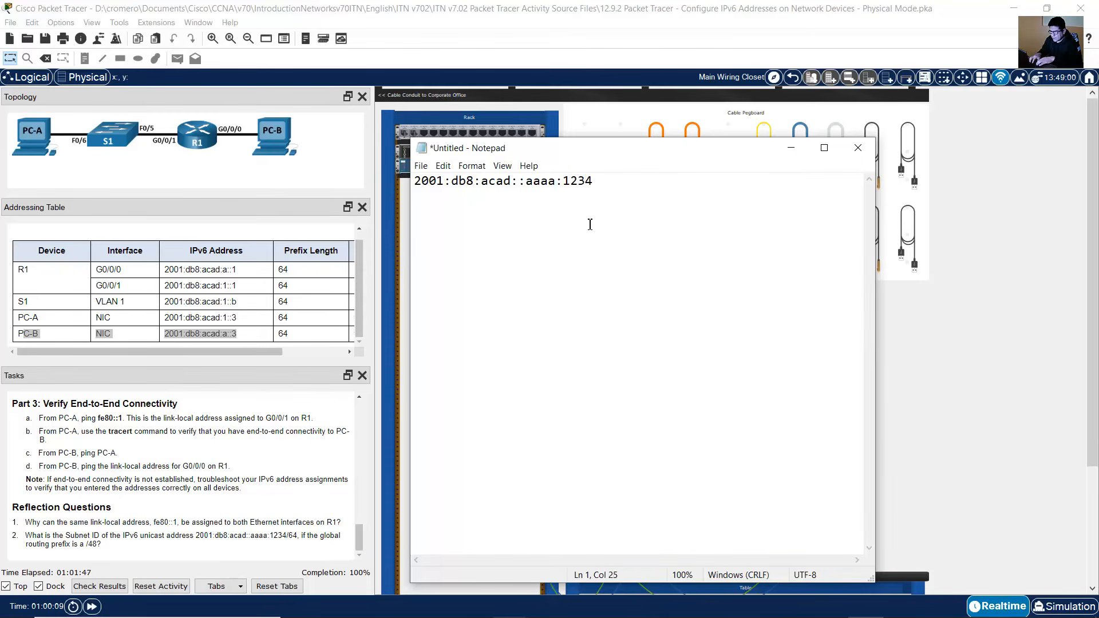
Step: Examine the typed address's groups around the double colon
{"action": "left_click_drag", "start_coordinate": [642, 204], "coordinate": [407, 185]}
{"action": "left_click", "coordinate": [511, 185]}
{"action": "left_click_drag", "start_coordinate": [481, 182], "coordinate": [612, 180]}
{"action": "left_click", "coordinate": [621, 182]}
{"action": "left_click_drag", "start_coordinate": [527, 183], "coordinate": [515, 183]}
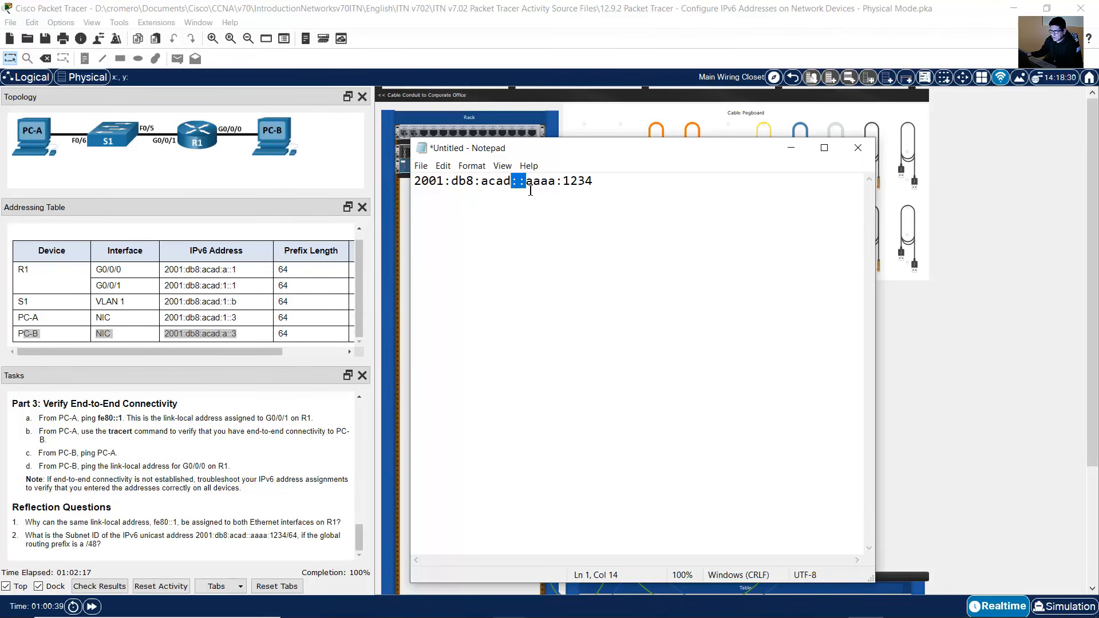
{"action": "key", "text": "Right"}
{"action": "left_click_drag", "start_coordinate": [610, 186], "coordinate": [412, 183]}
{"action": "key", "text": "ctrl+c"}
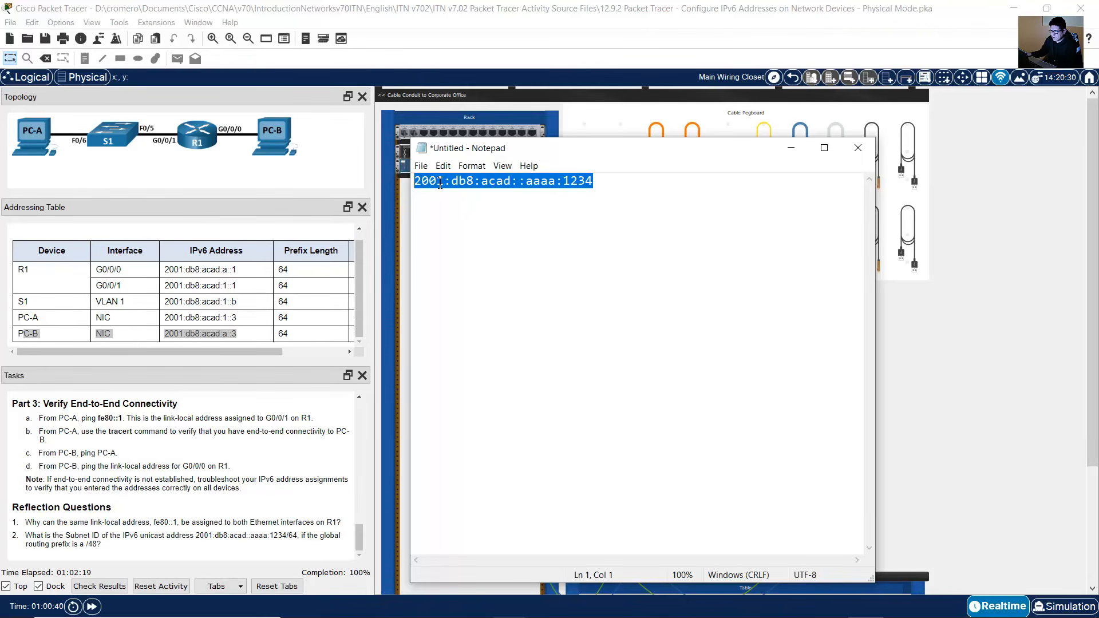
{"action": "left_click", "coordinate": [605, 185]}
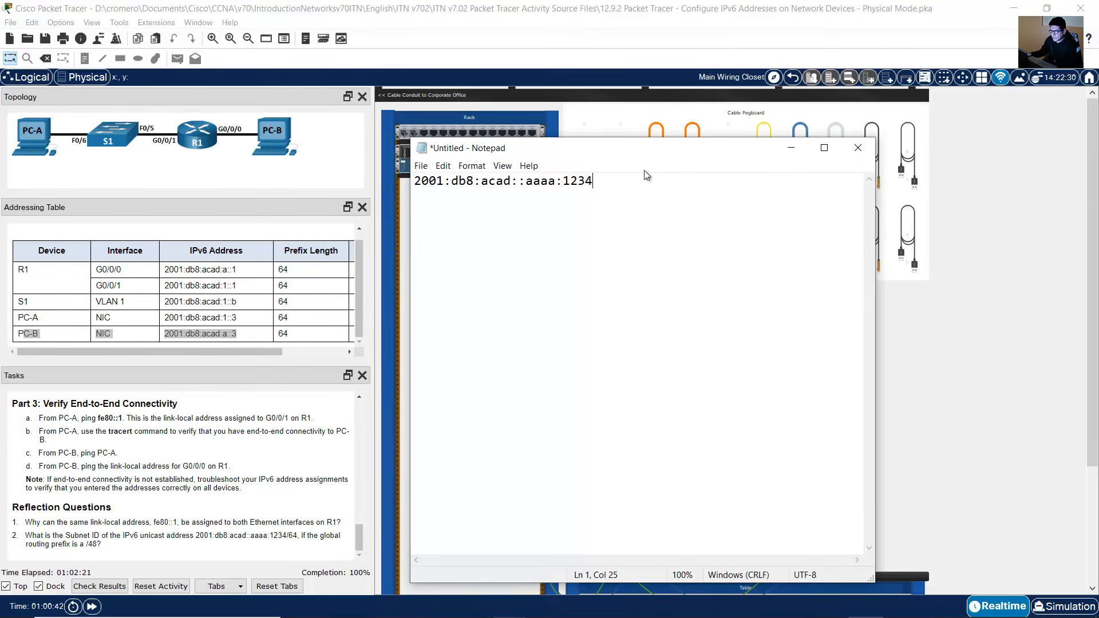
Step: Add a second copy of 2001:db8:acad::aaaa:1234 with the double colon expanded into three 0000 groups
{"action": "key", "text": "Return"}
{"action": "left_click_drag", "start_coordinate": [597, 184], "coordinate": [376, 183]}
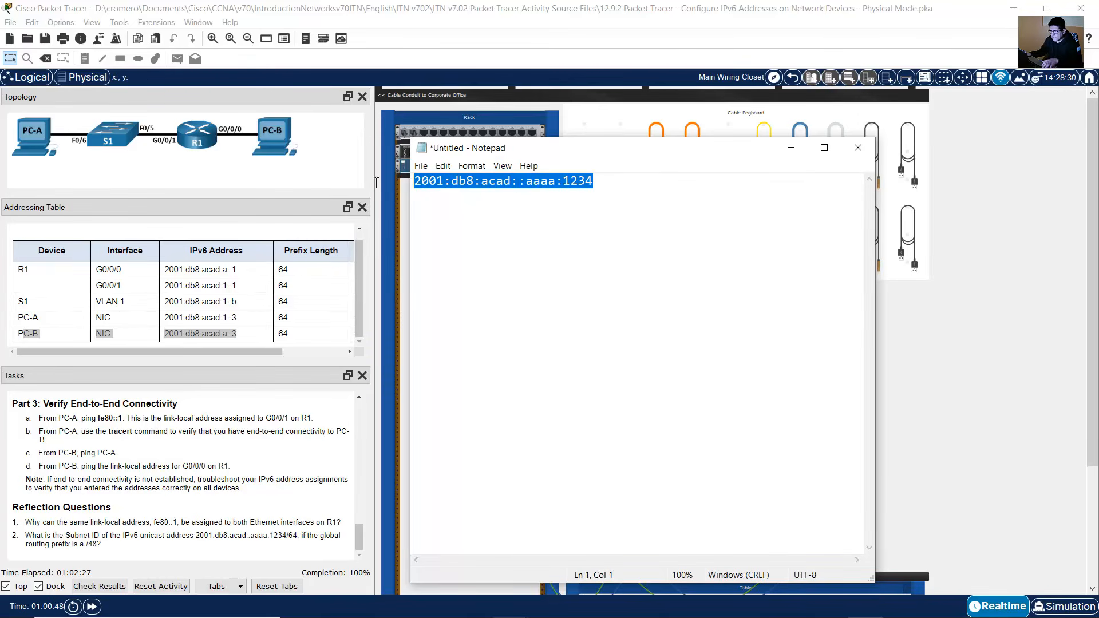
{"action": "left_click", "coordinate": [417, 207]}
{"action": "key", "text": "ctrl+v"}
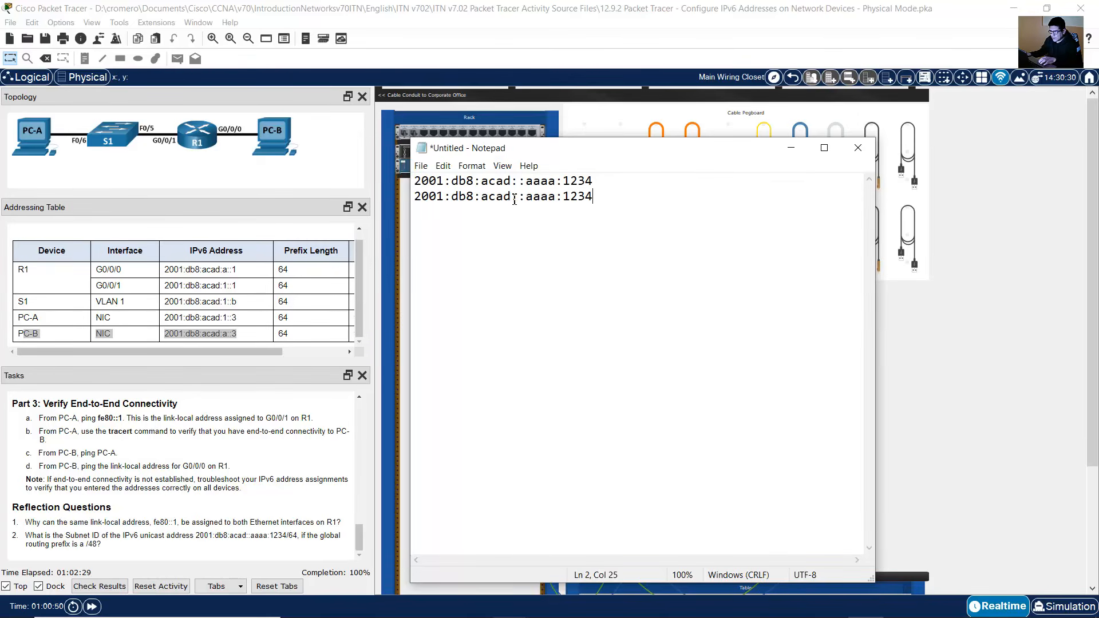
{"action": "left_click", "coordinate": [520, 199]}
{"action": "left_click_drag", "start_coordinate": [520, 198], "coordinate": [513, 199]}
{"action": "left_click", "coordinate": [520, 199]}
{"action": "type", "text": "0000"}
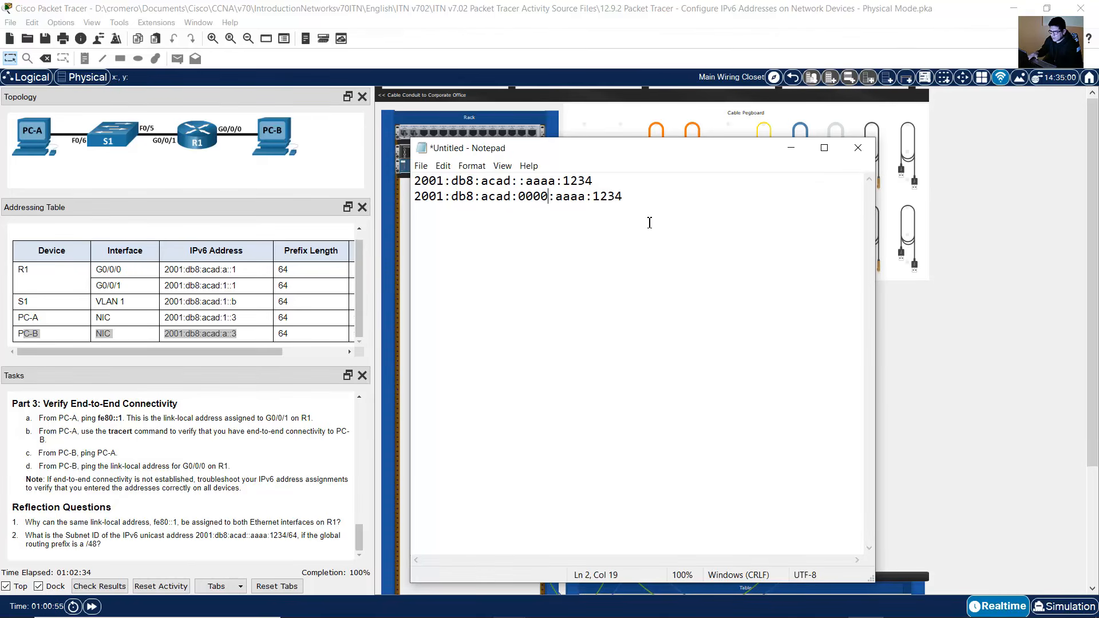
{"action": "type", "text": ":0000"}
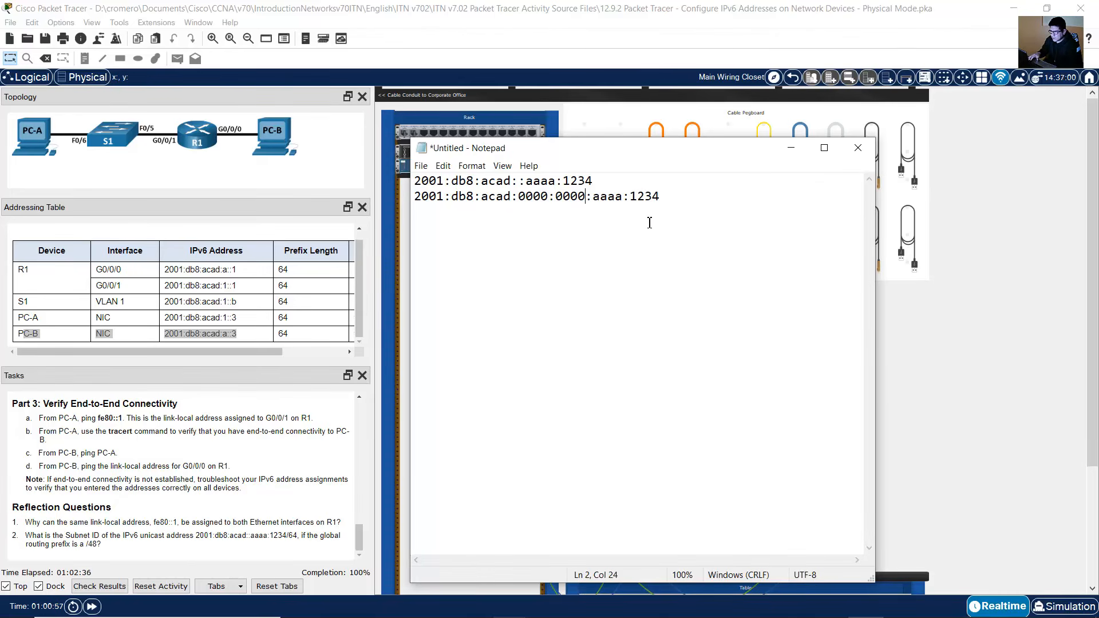
{"action": "type", "text": ":0000"}
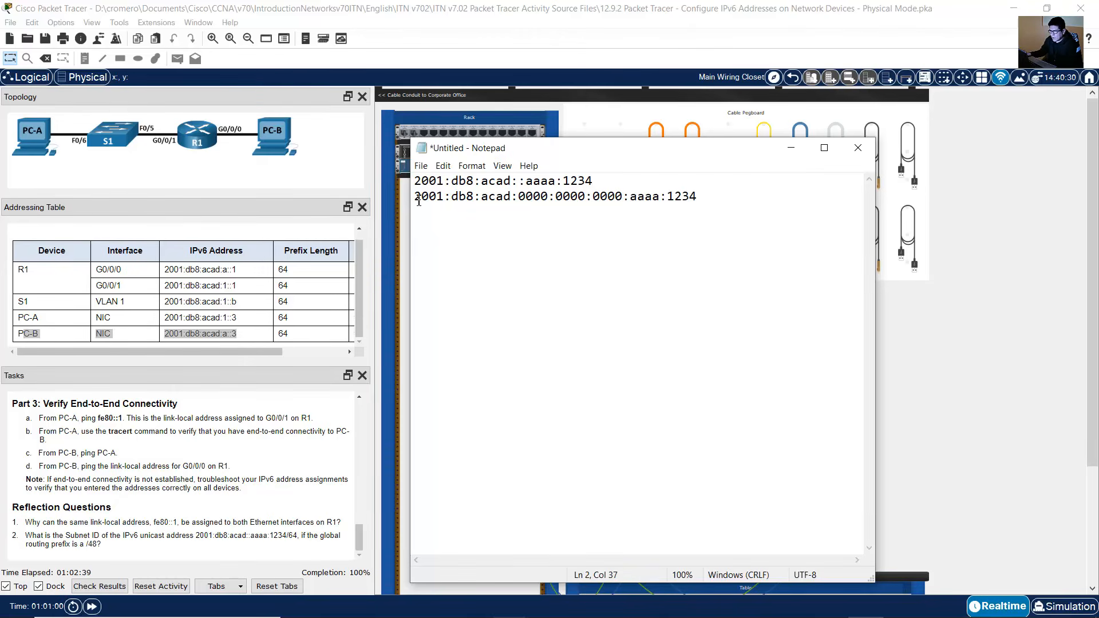
Step: Start a new line below reading "Subnet ID fourth section (4th)"
{"action": "mouse_move", "coordinate": [415, 198]}
{"action": "left_mouse_down"}
{"action": "mouse_move", "coordinate": [692, 197]}
{"action": "mouse_move", "coordinate": [405, 199]}
{"action": "left_mouse_up"}
{"action": "left_click", "coordinate": [518, 198]}
{"action": "left_click", "coordinate": [692, 197]}
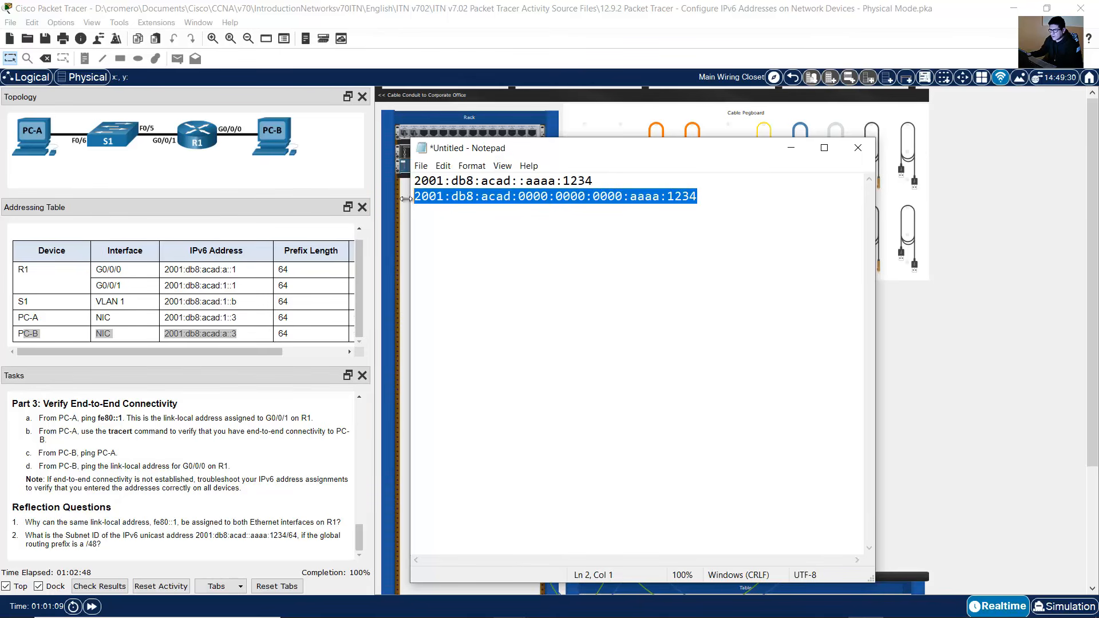
{"action": "left_click", "coordinate": [595, 213]}
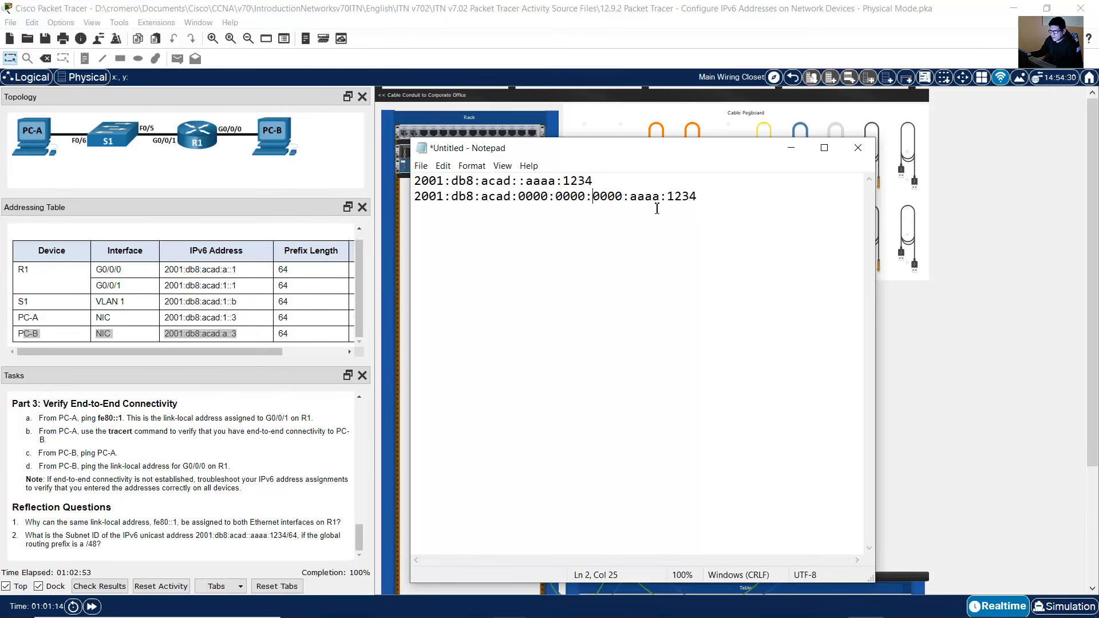
{"action": "left_click", "coordinate": [743, 204]}
{"action": "key", "text": "Return"}
{"action": "key", "text": "Return"}
{"action": "type", "text": "Subnet IP"}
{"action": "key", "text": "BackSpace"}
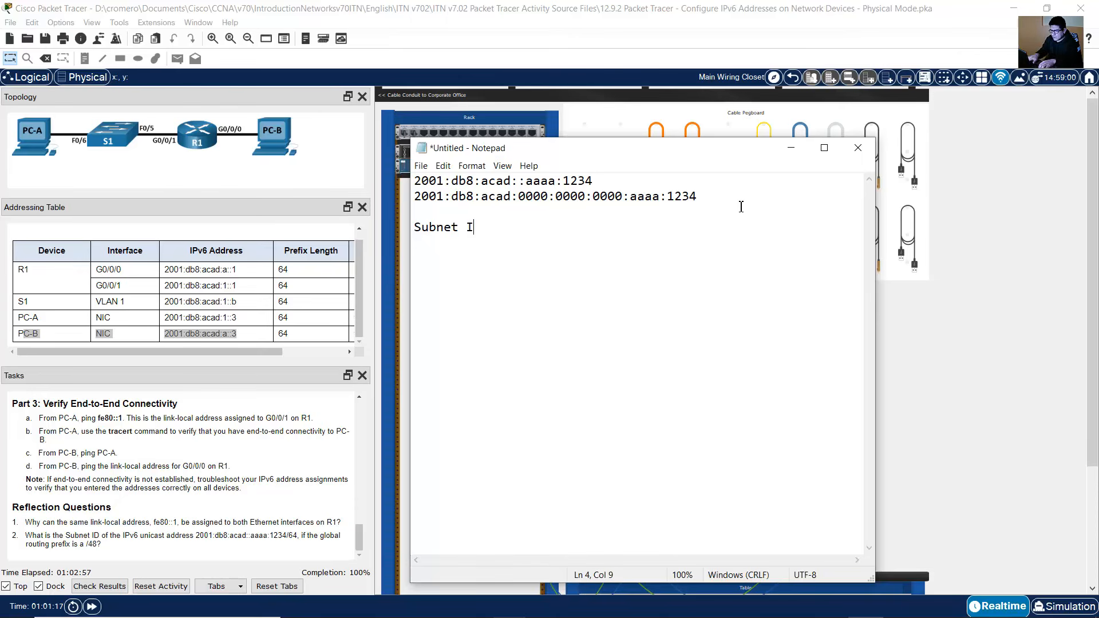
{"action": "type", "text": "D four"}
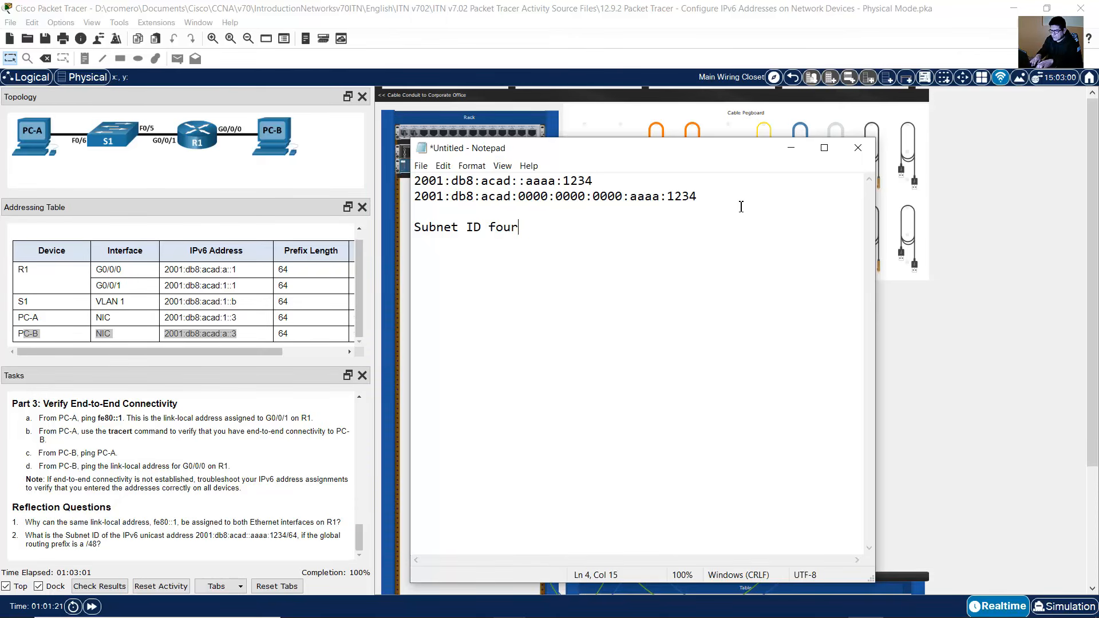
{"action": "type", "text": "th section ()"}
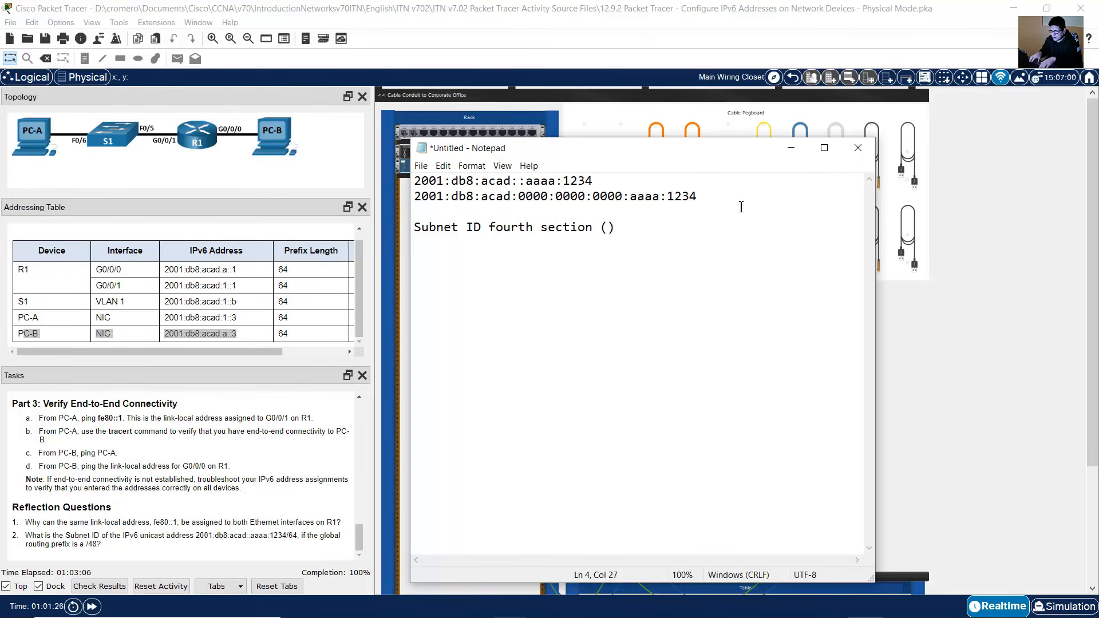
{"action": "type", "text": "$th"}
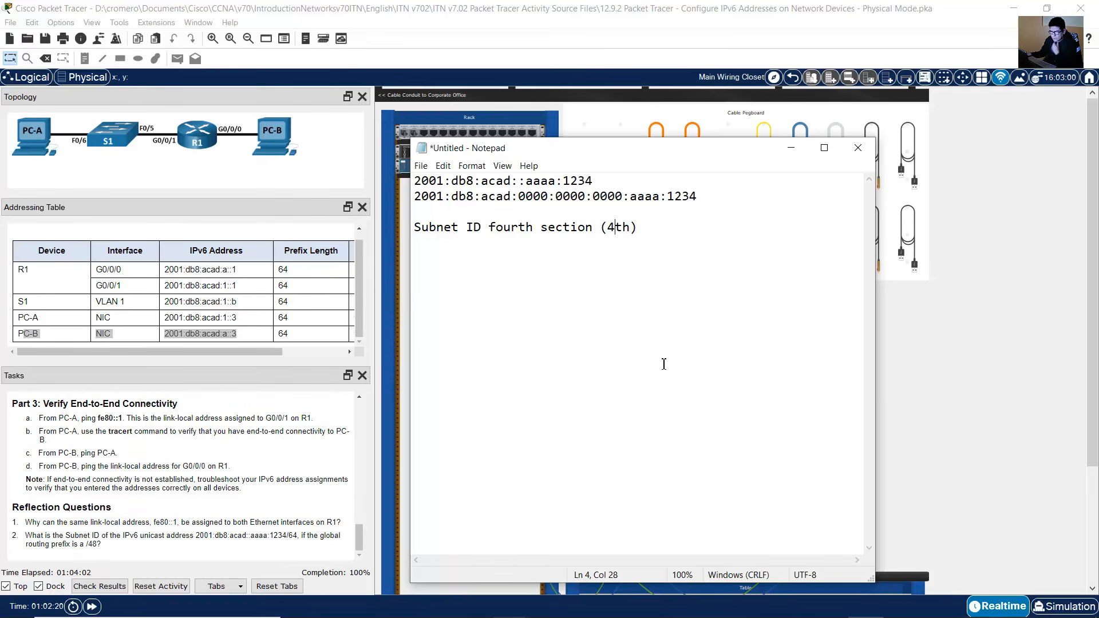
Step: Append the subnet ID 0000 to the Subnet ID line
{"action": "left_click", "coordinate": [645, 323]}
{"action": "left_click_drag", "start_coordinate": [416, 196], "coordinate": [562, 196]}
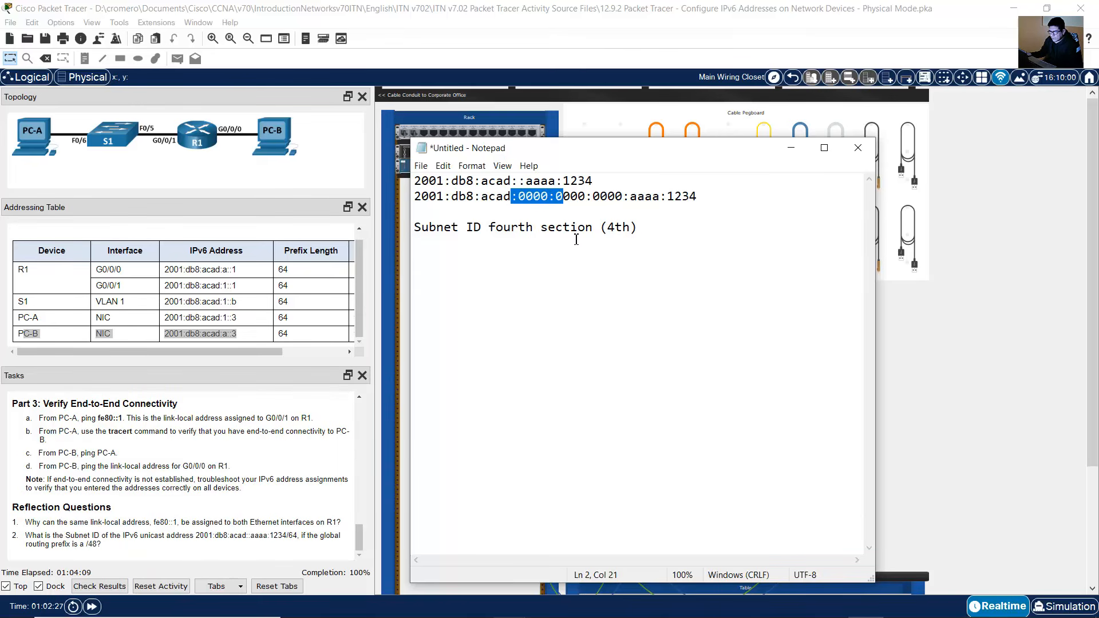
{"action": "left_click", "coordinate": [686, 236]}
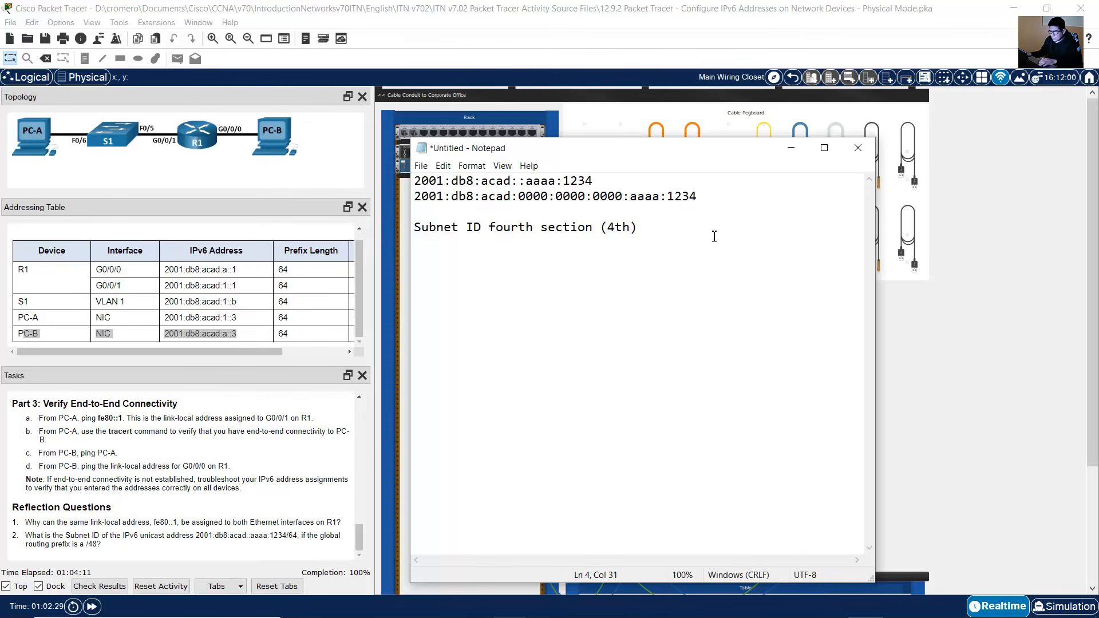
{"action": "type", "text": "0000"}
{"action": "left_click_drag", "start_coordinate": [643, 227], "coordinate": [690, 231]}
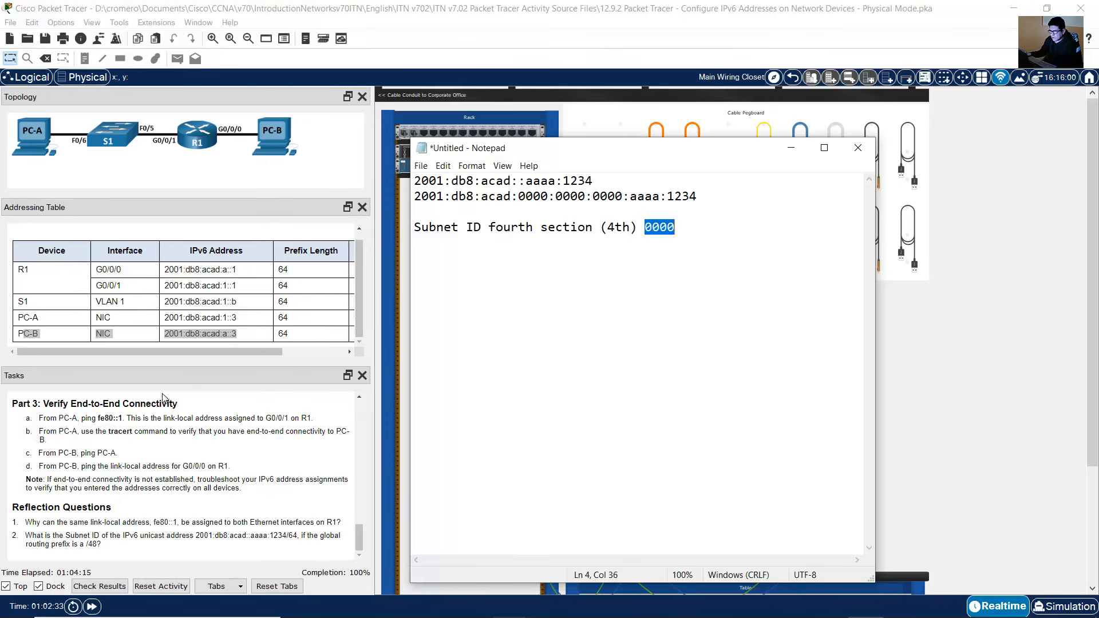
Step: Highlight reflection question 2 and begin a new line "Global Routing Prefix /48 -"
{"action": "left_click_drag", "start_coordinate": [41, 535], "coordinate": [117, 548]}
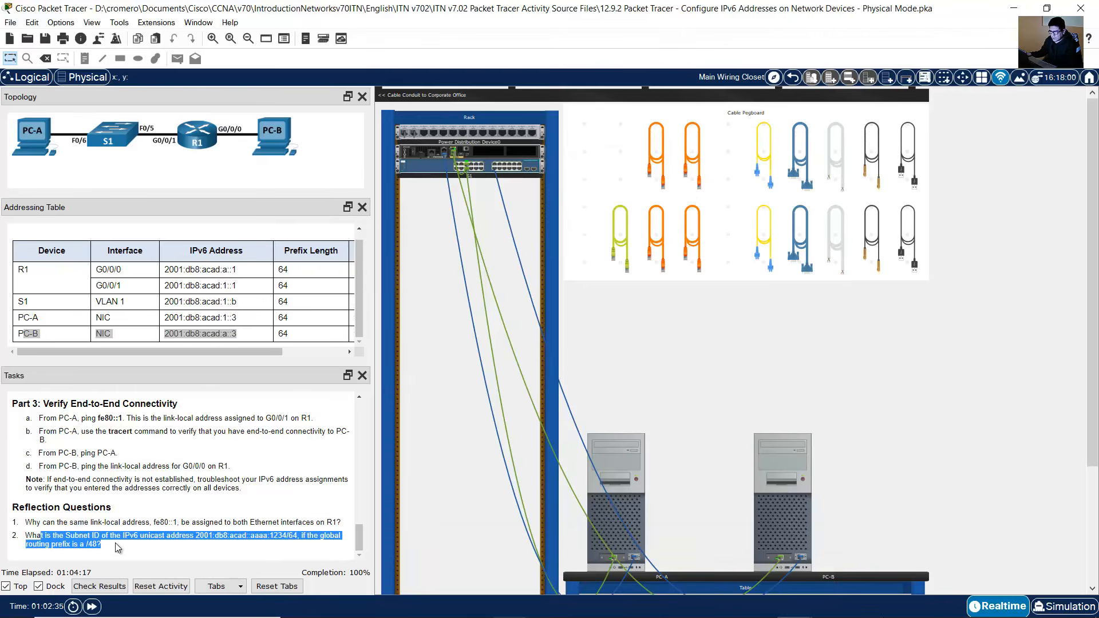
{"action": "key", "text": "alt+Tab"}
{"action": "left_click_drag", "start_coordinate": [645, 228], "coordinate": [682, 227]}
{"action": "left_click", "coordinate": [719, 268]}
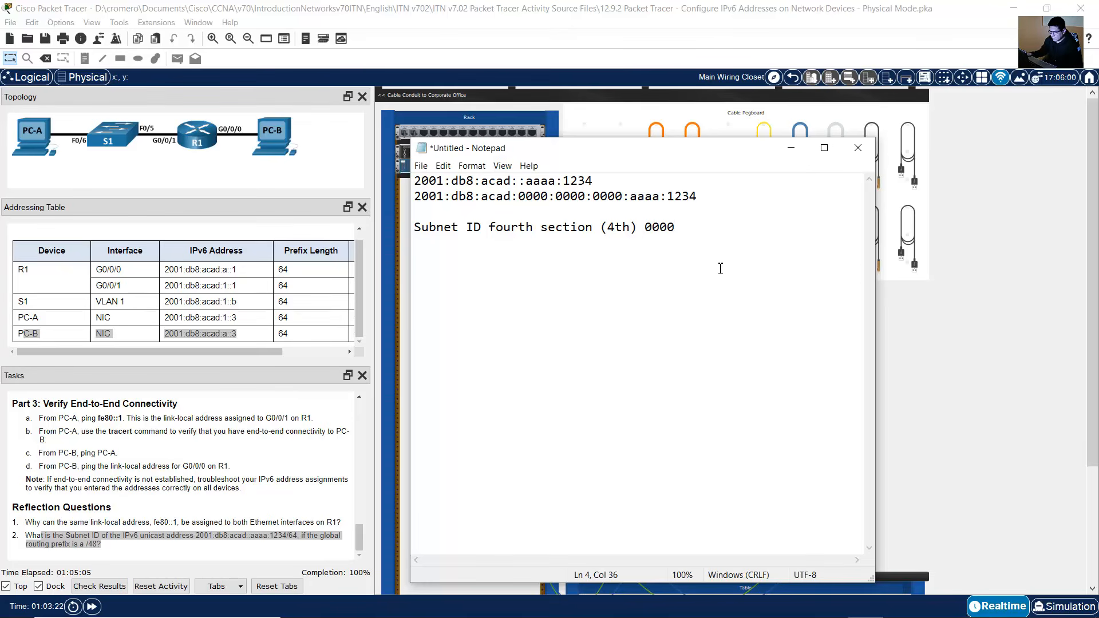
{"action": "key", "text": "Return"}
{"action": "type", "text": "Global "}
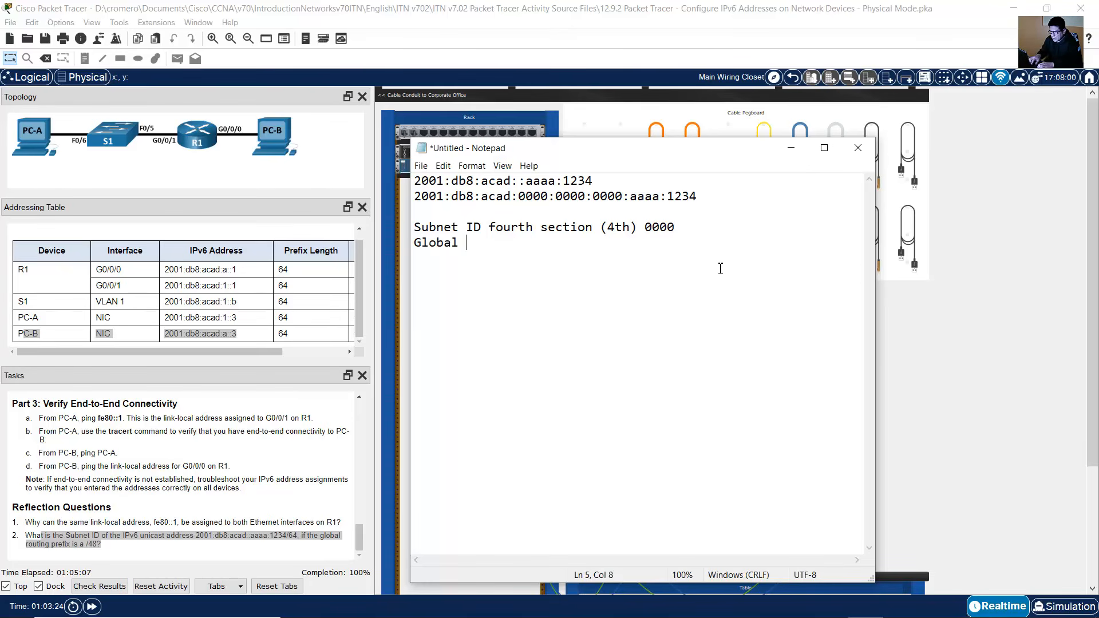
{"action": "type", "text": "Routing Prefix"}
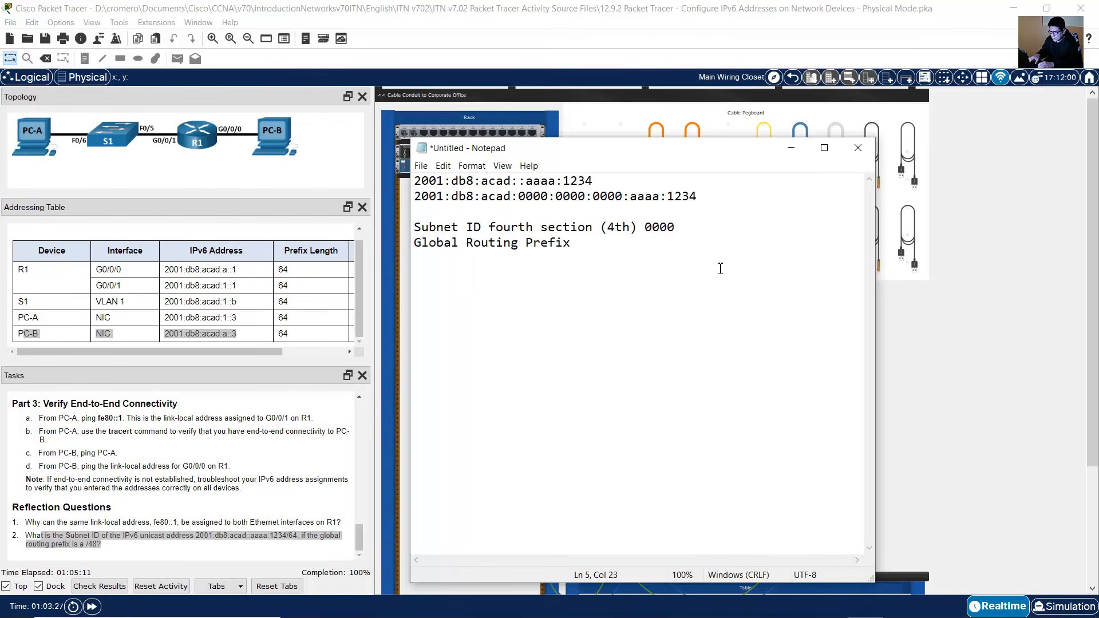
{"action": "type", "text": " /48 -"}
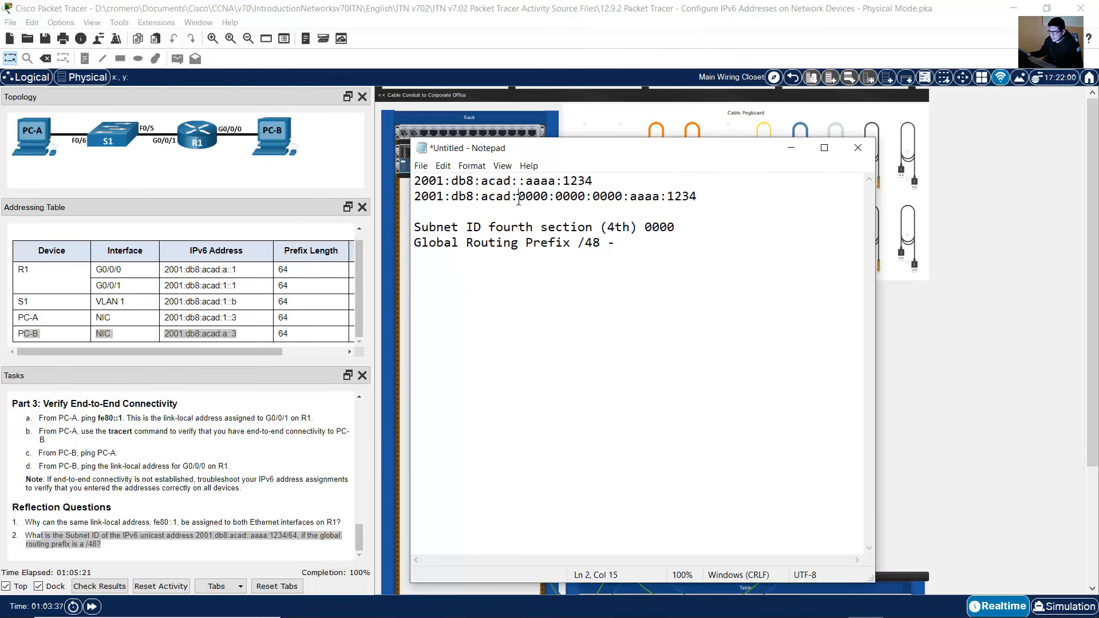
Step: Complete the Global Routing Prefix line with 2001:db8:acad::/48
{"action": "left_click_drag", "start_coordinate": [519, 200], "coordinate": [408, 198]}
{"action": "key", "text": "ctrl+c"}
{"action": "left_click", "coordinate": [622, 244]}
{"action": "key", "text": "ctrl+v"}
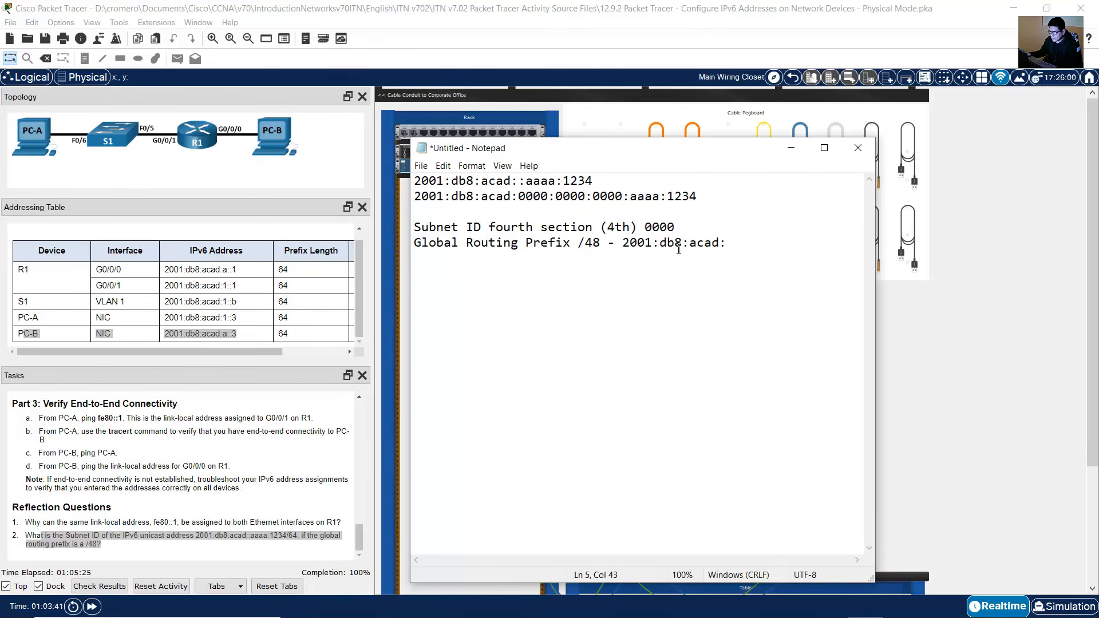
{"action": "left_click_drag", "start_coordinate": [623, 245], "coordinate": [721, 246]}
{"action": "key", "text": "End"}
{"action": "type", "text": ":/48"}
Step: Add a line reading "Prefix of Global Unicast Address is /64 -"
{"action": "left_click_drag", "start_coordinate": [422, 245], "coordinate": [780, 242]}
{"action": "left_click", "coordinate": [779, 243]}
{"action": "key", "text": "Return"}
{"action": "type", "text": "Prefix"}
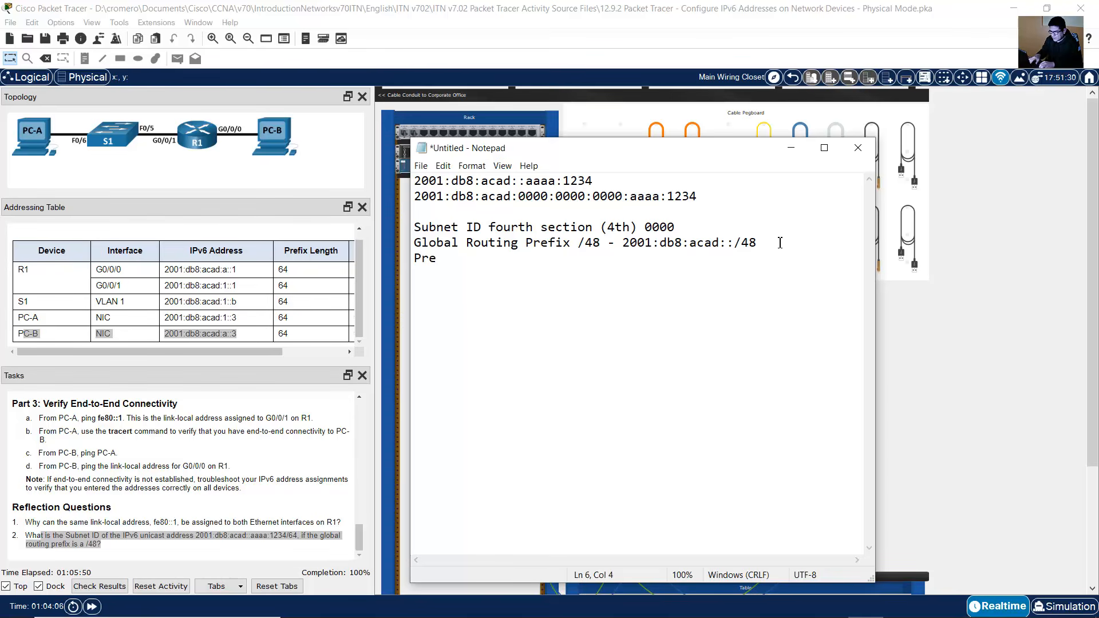
{"action": "type", "text": "Global Unicast"}
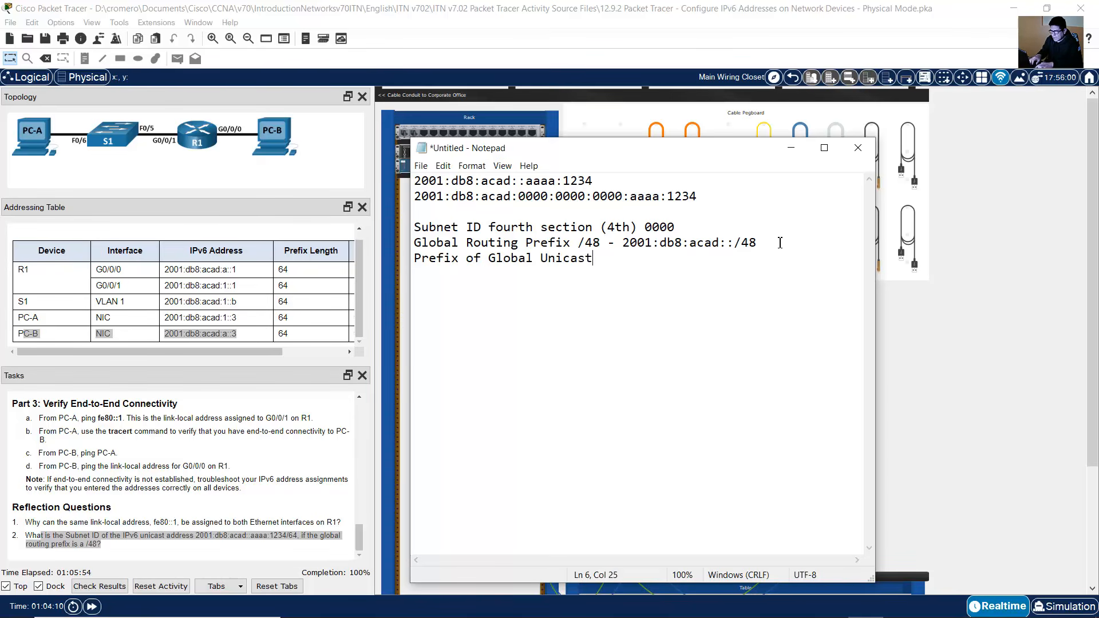
{"action": "type", "text": " Address is /"}
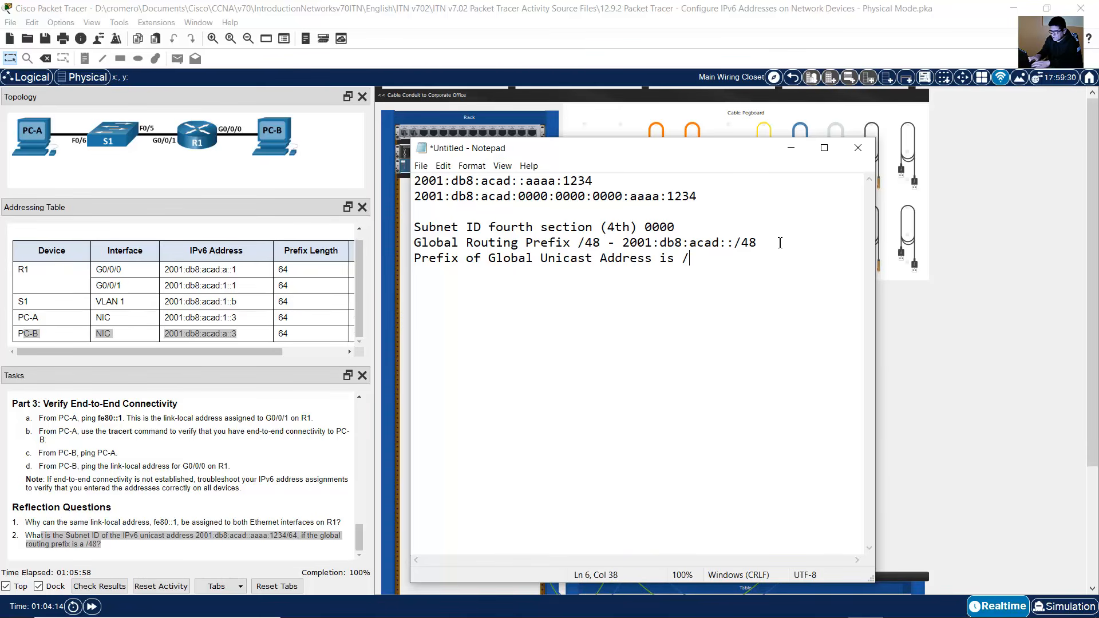
{"action": "type", "text": "64 -"}
Step: Widen Notepad and complete the unicast prefix line with 2001:db8:acad:0000::/64
{"action": "left_click_drag", "start_coordinate": [879, 245], "coordinate": [1061, 237]}
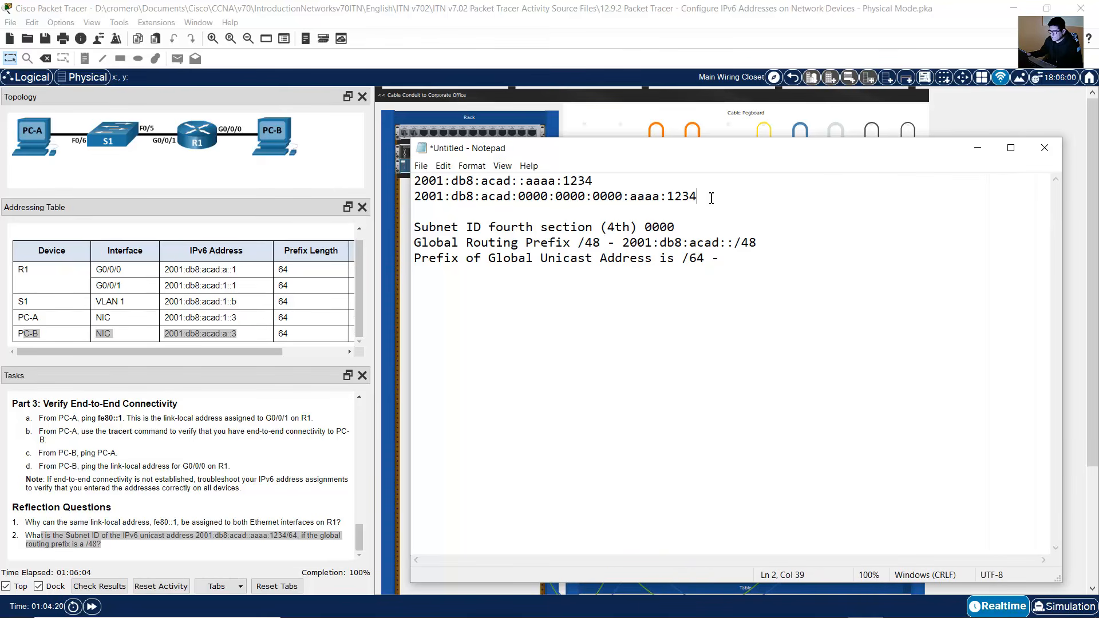
{"action": "key", "text": "shift+Home"}
{"action": "key", "text": "ctrl+c"}
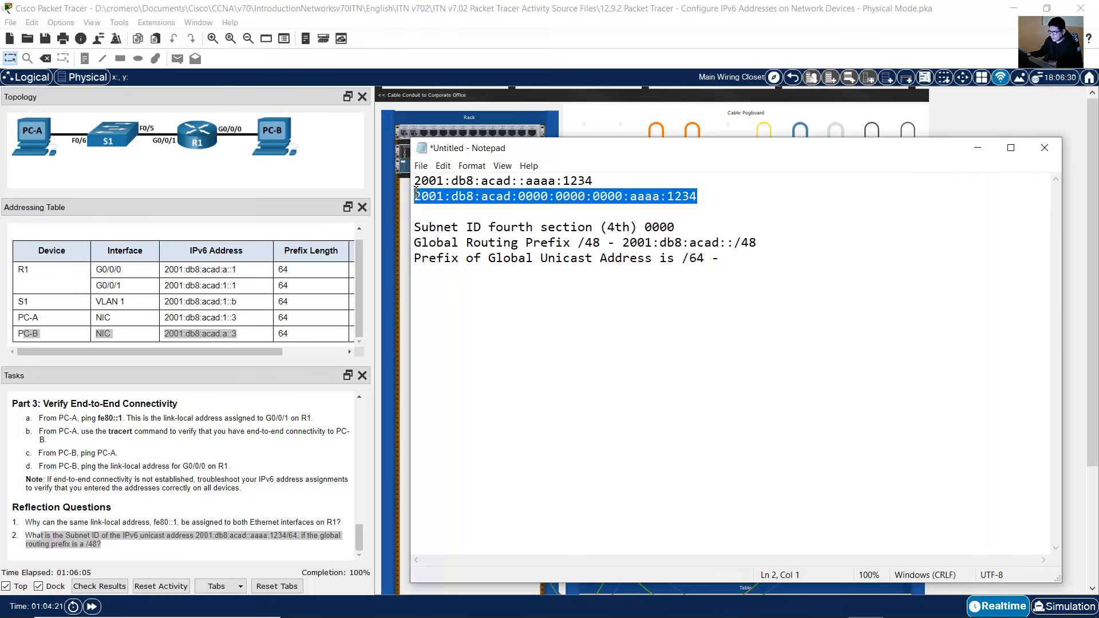
{"action": "left_click", "coordinate": [739, 264]}
{"action": "key", "text": "ctrl+v"}
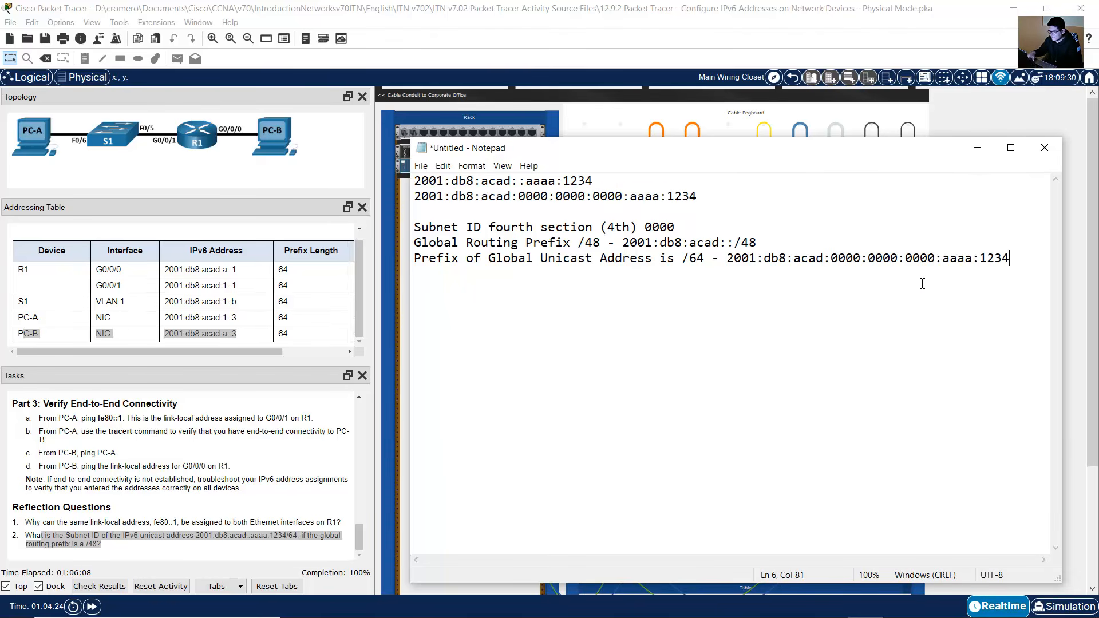
{"action": "key", "text": "BackSpace"}
{"action": "key", "text": "BackSpace"}
{"action": "key", "text": "BackSpace"}
{"action": "key", "text": "BackSpace"}
{"action": "key", "text": "BackSpace"}
{"action": "key", "text": "BackSpace"}
{"action": "key", "text": "BackSpace"}
{"action": "key", "text": "BackSpace"}
{"action": "key", "text": "BackSpace"}
{"action": "key", "text": "BackSpace"}
{"action": "key", "text": "BackSpace"}
{"action": "key", "text": "BackSpace"}
{"action": "key", "text": "BackSpace"}
{"action": "key", "text": "BackSpace"}
{"action": "key", "text": "BackSpace"}
{"action": "key", "text": "BackSpace"}
{"action": "key", "text": "BackSpace"}
{"action": "key", "text": "BackSpace"}
{"action": "key", "text": "BackSpace"}
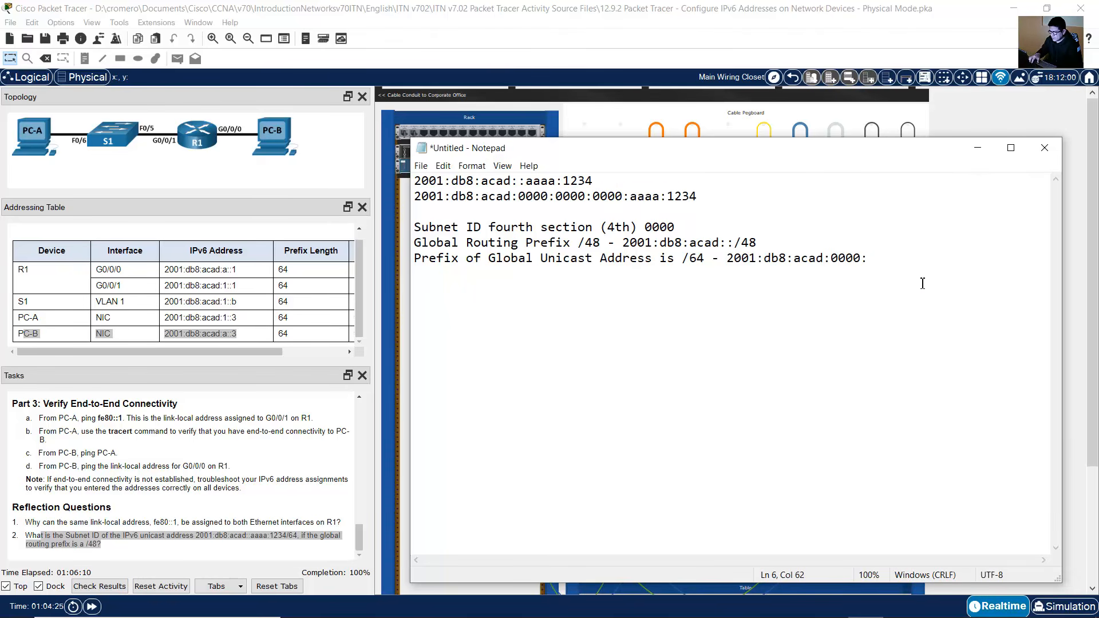
{"action": "type", "text": ":/64"}
{"action": "mouse_move", "coordinate": [728, 260]}
{"action": "left_mouse_down"}
{"action": "mouse_move", "coordinate": [897, 261]}
{"action": "mouse_move", "coordinate": [733, 268]}
{"action": "left_mouse_up"}
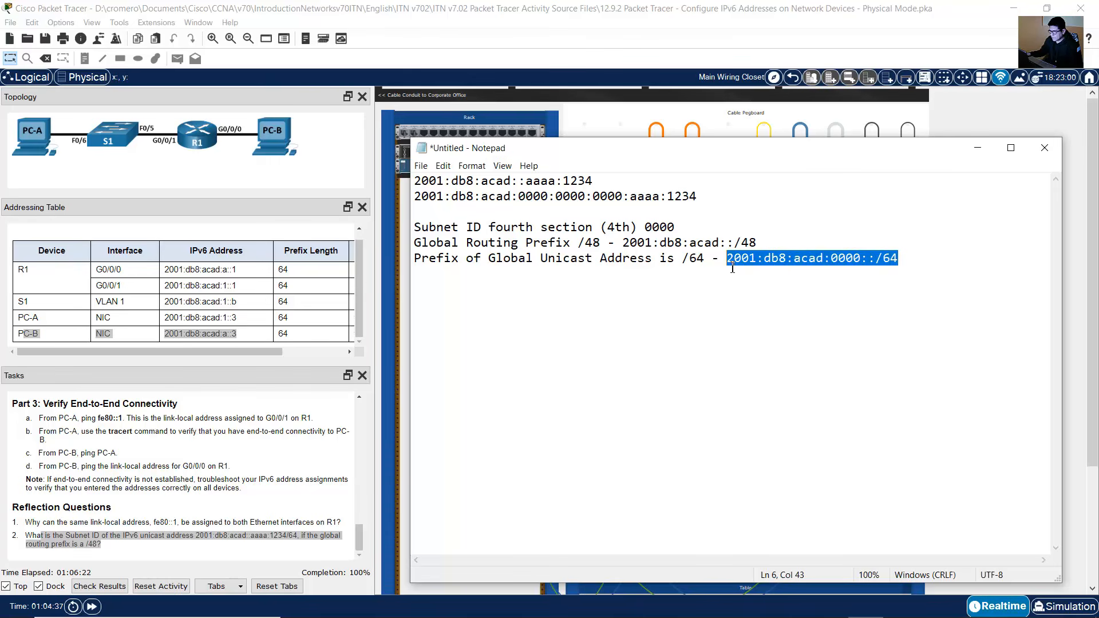
Step: Append a second copy of 2001:db8:acad:0000::/64 after a dash at the end of the unicast prefix line
{"action": "left_click", "coordinate": [877, 262]}
{"action": "left_click_drag", "start_coordinate": [909, 259], "coordinate": [726, 258]}
{"action": "left_click", "coordinate": [953, 263]}
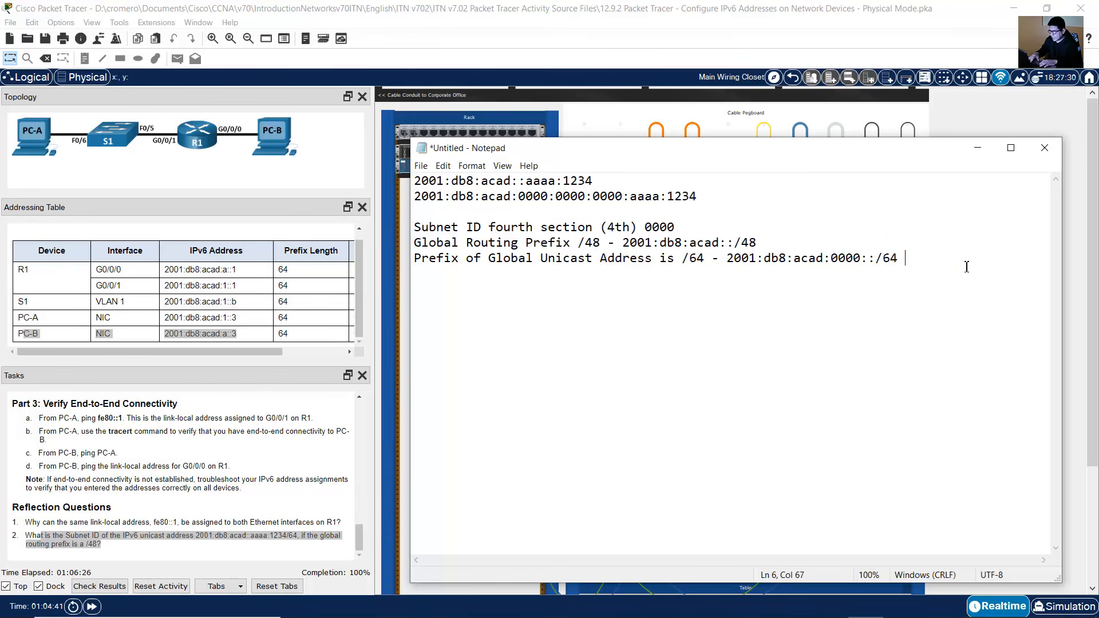
{"action": "type", "text": "-"}
{"action": "left_click_drag", "start_coordinate": [791, 261], "coordinate": [898, 258]}
{"action": "key", "text": "ctrl+c"}
{"action": "left_click", "coordinate": [949, 254]}
{"action": "key", "text": "ctrl+v"}
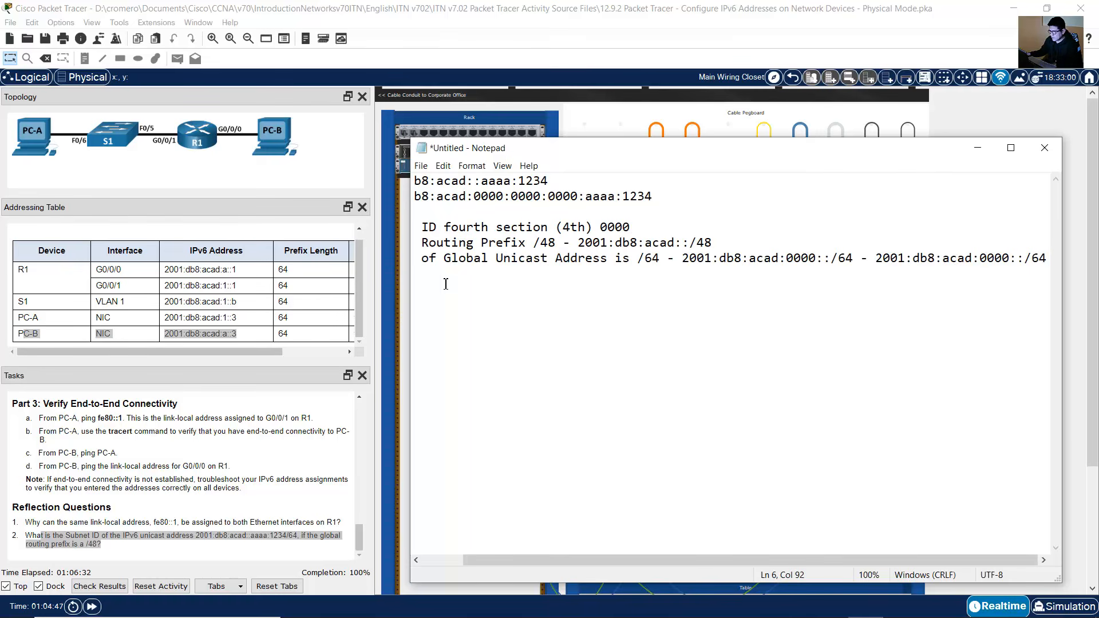
{"action": "left_click_drag", "start_coordinate": [411, 285], "coordinate": [291, 286]}
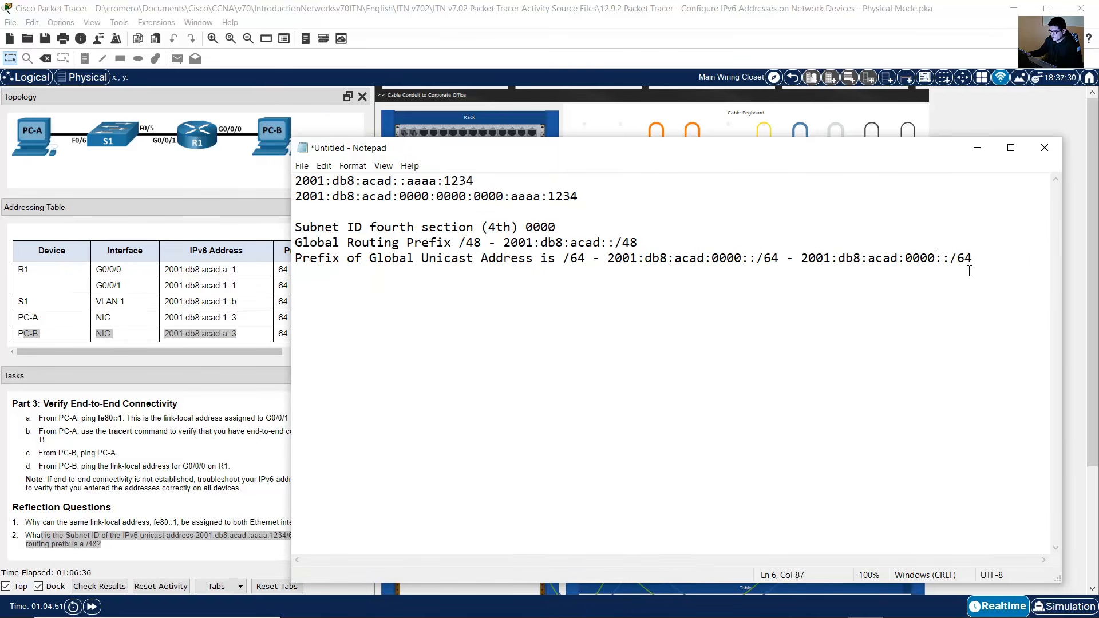
Step: Shorten the appended prefix copy to 2001:db8:acad::/64
{"action": "key", "text": "BackSpace"}
{"action": "key", "text": "BackSpace"}
{"action": "key", "text": "BackSpace"}
{"action": "key", "text": "BackSpace"}
{"action": "key", "text": "BackSpace"}
{"action": "left_click_drag", "start_coordinate": [937, 259], "coordinate": [758, 265]}
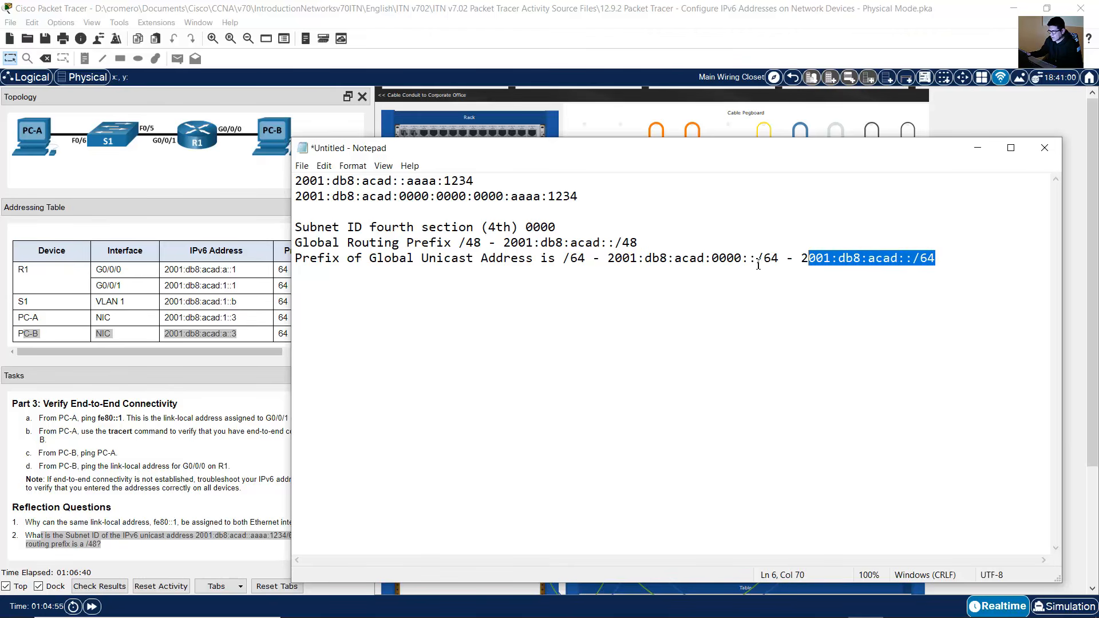
{"action": "left_click_drag", "start_coordinate": [614, 264], "coordinate": [788, 263]}
{"action": "left_click", "coordinate": [905, 263]}
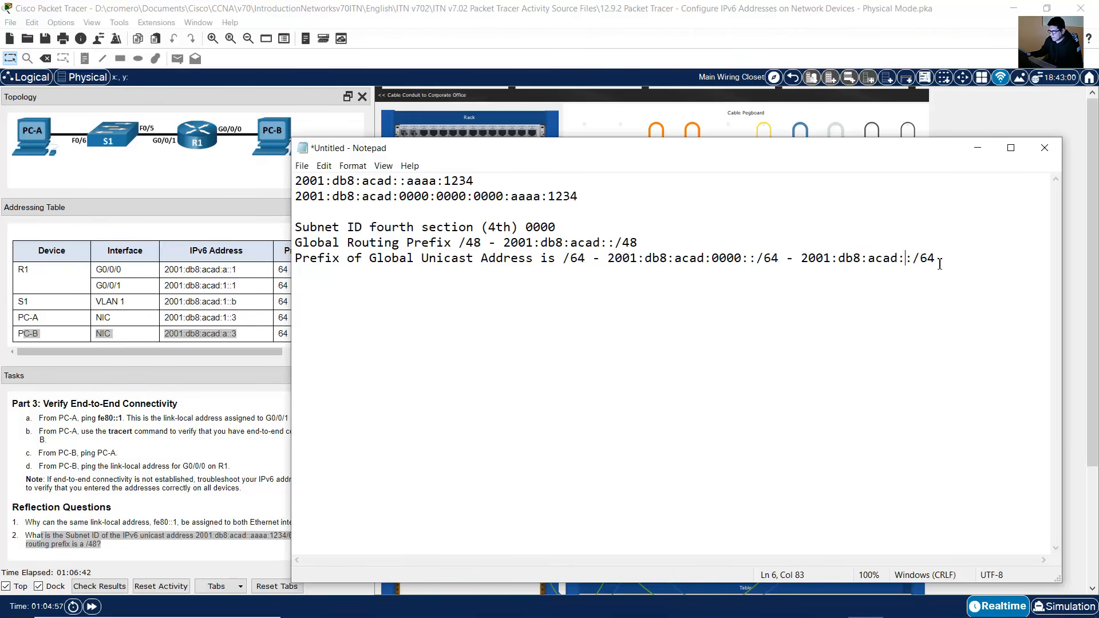
{"action": "left_click_drag", "start_coordinate": [948, 255], "coordinate": [801, 264]}
{"action": "left_click", "coordinate": [890, 279]}
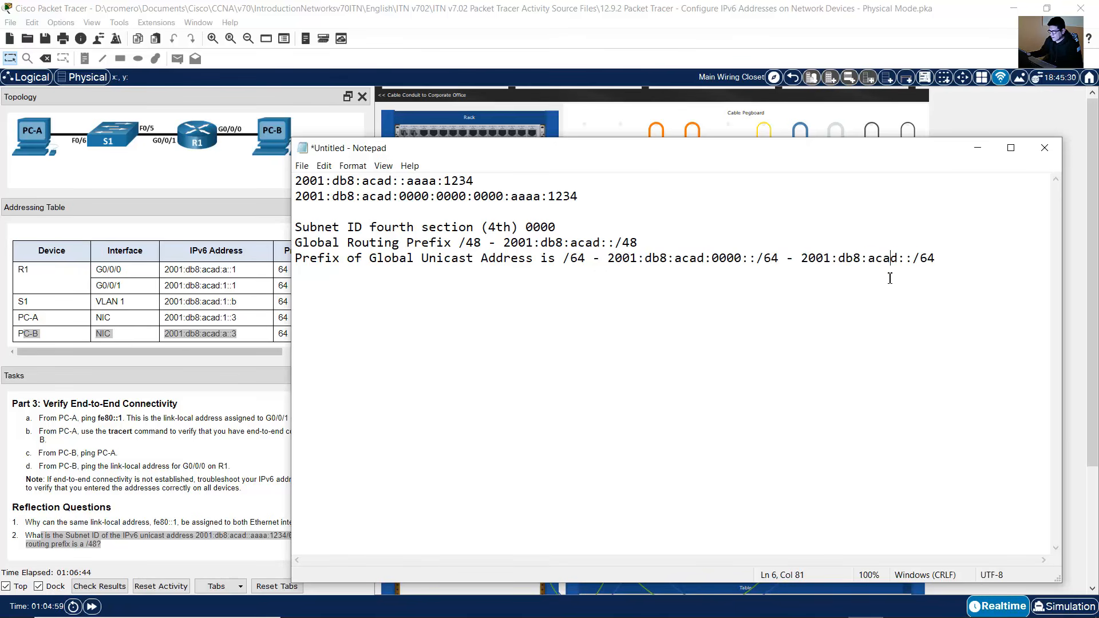